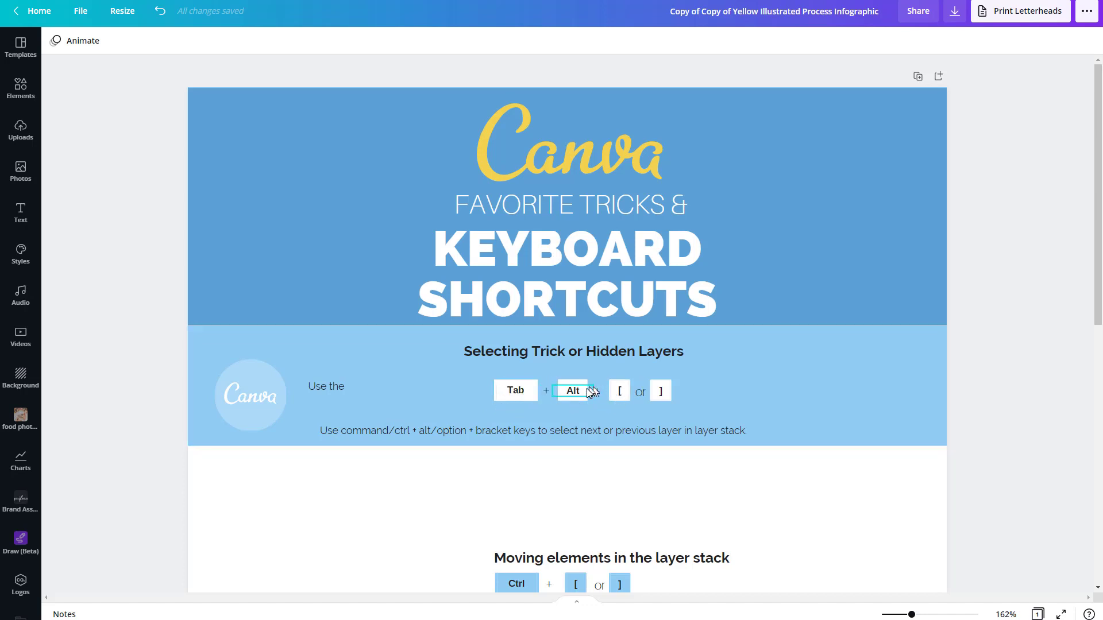
Undo the accidental move of the light blue band behind the "Selecting Trick or Hidden Layers" section and lock the band.
drag(448, 382, 485, 387)
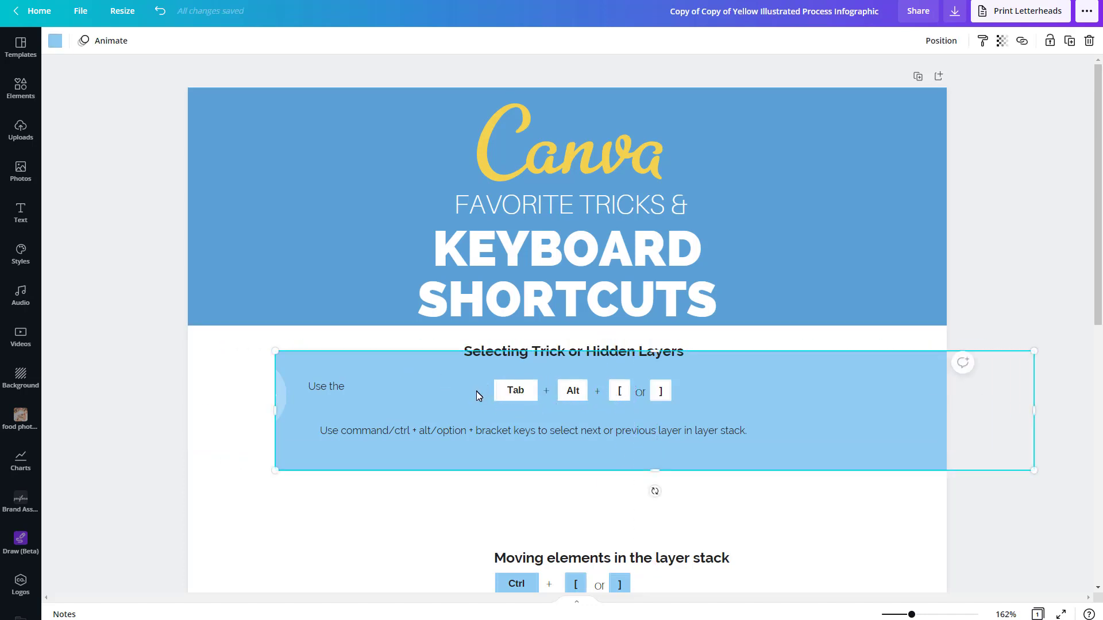
key(ctrl+z)
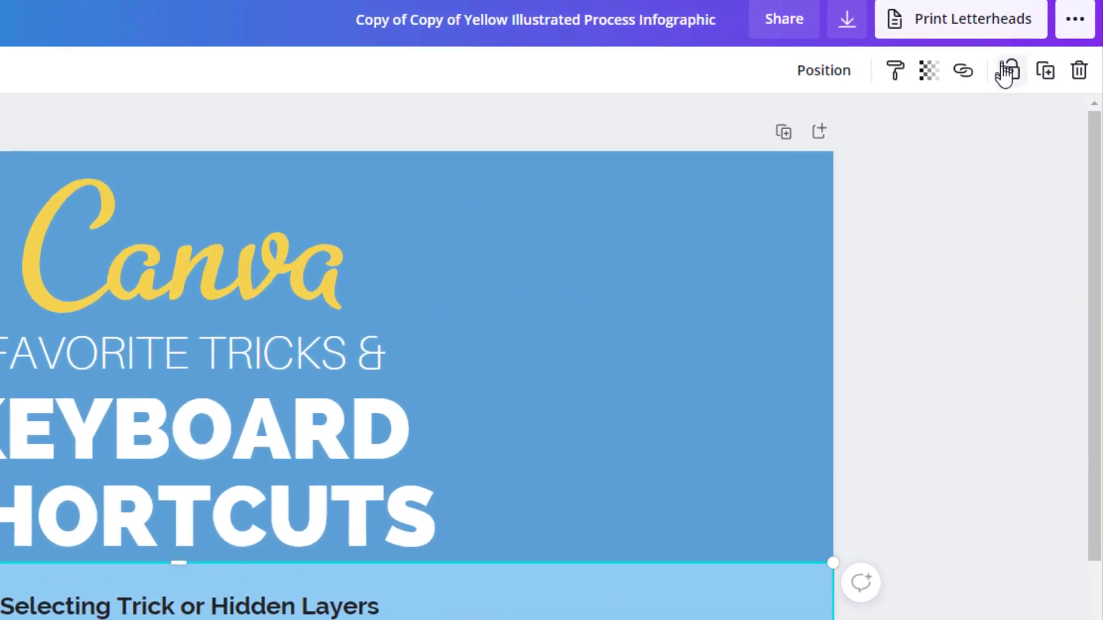
click(1005, 72)
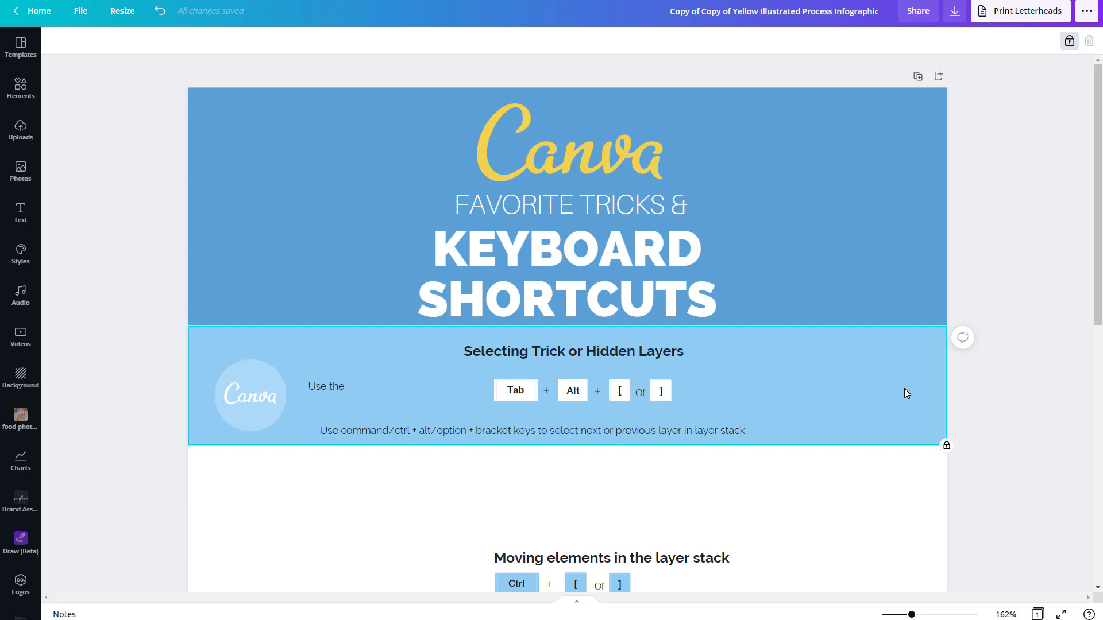
Move the Tab key label beside the "Use the" text and ungroup its box and text.
drag(439, 372, 552, 420)
drag(461, 374, 405, 390)
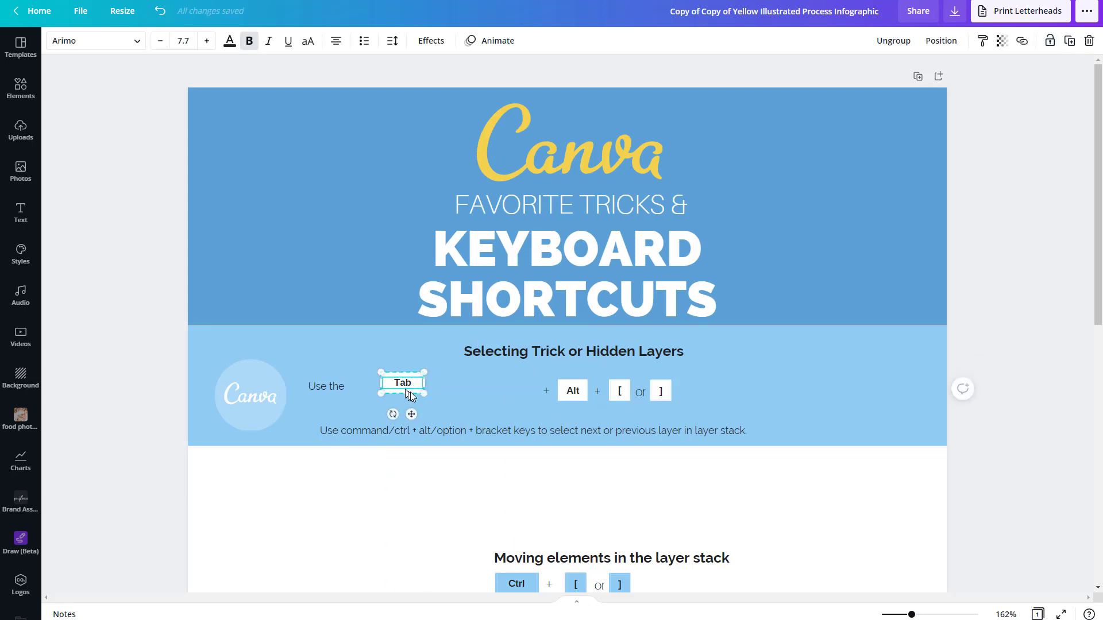
key(ctrl+shift+g)
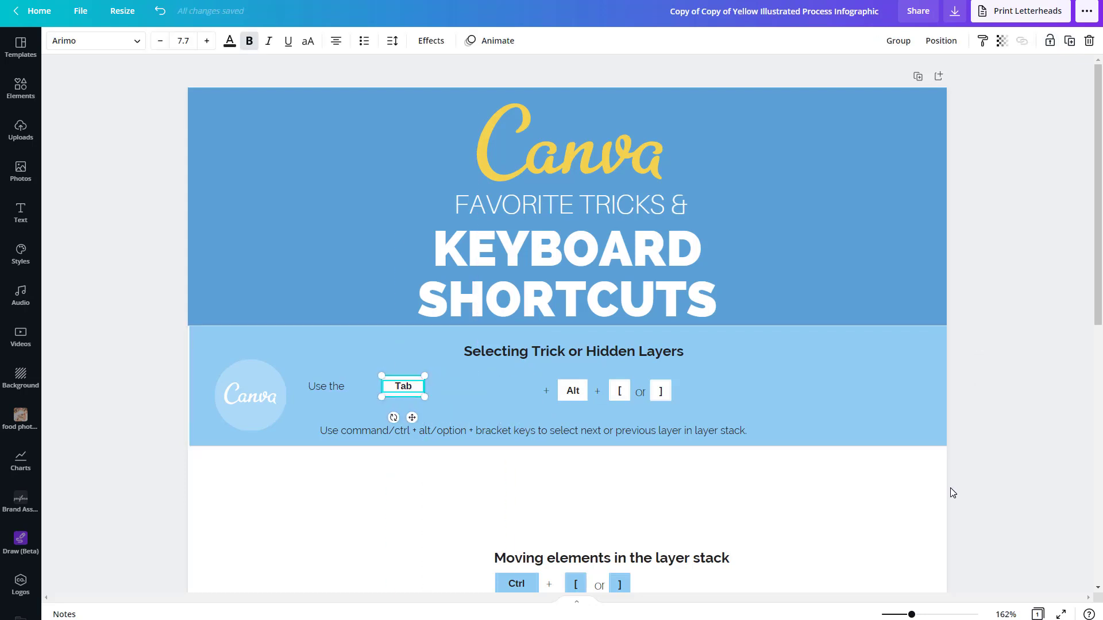
Unlock the light blue band behind the "Selecting Trick or Hidden Layers" section.
click(912, 413)
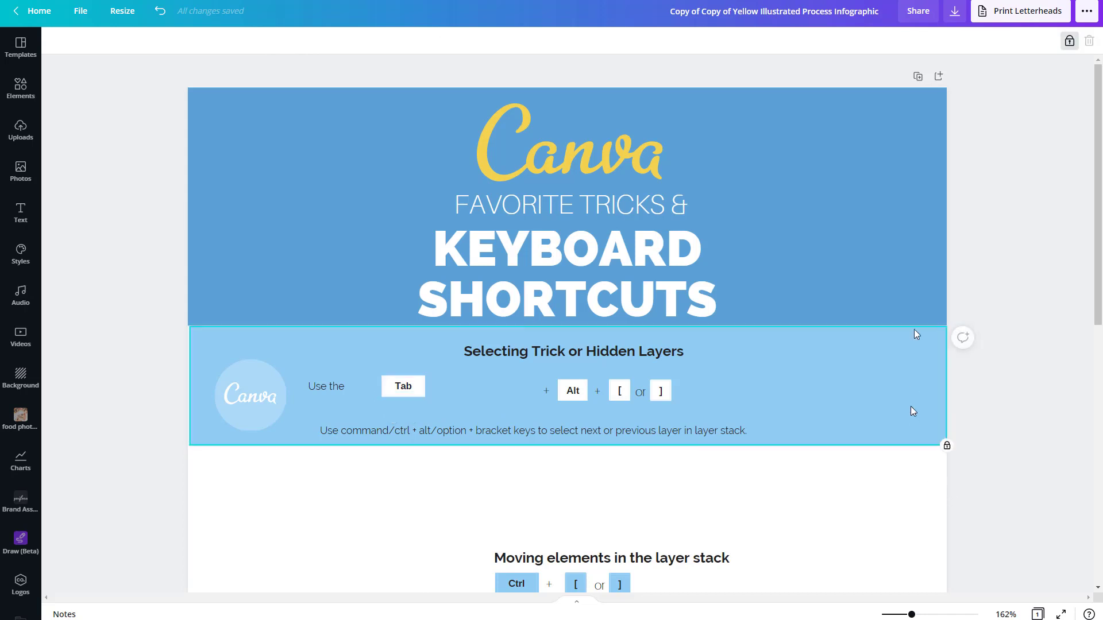
click(1069, 40)
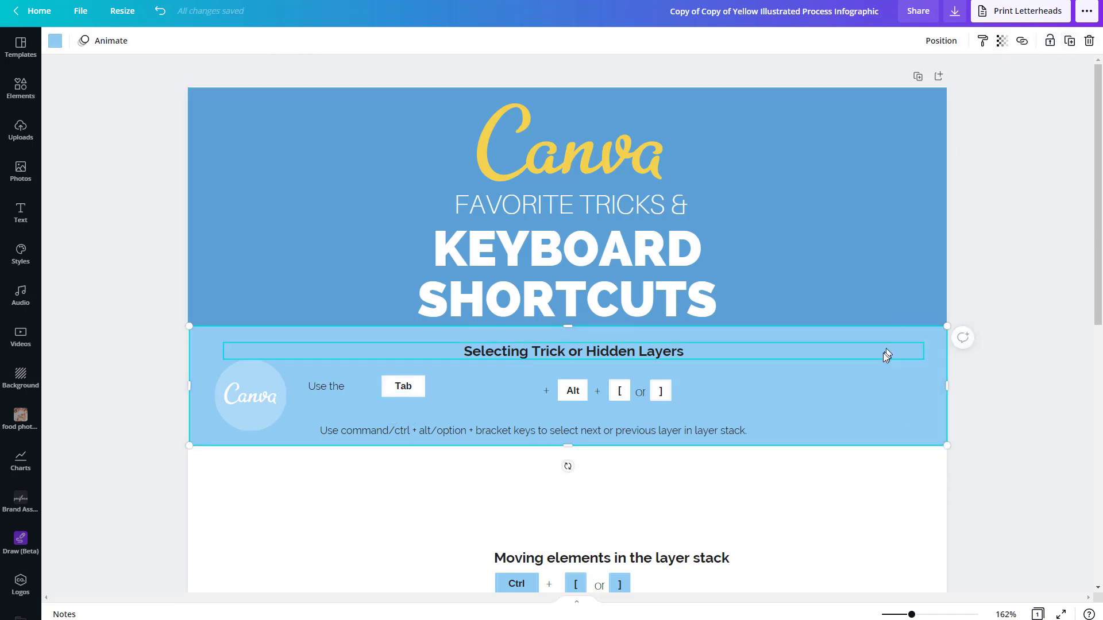
mouse_move(877, 380)
mouse_down()
mouse_move(894, 411)
mouse_move(876, 384)
mouse_up()
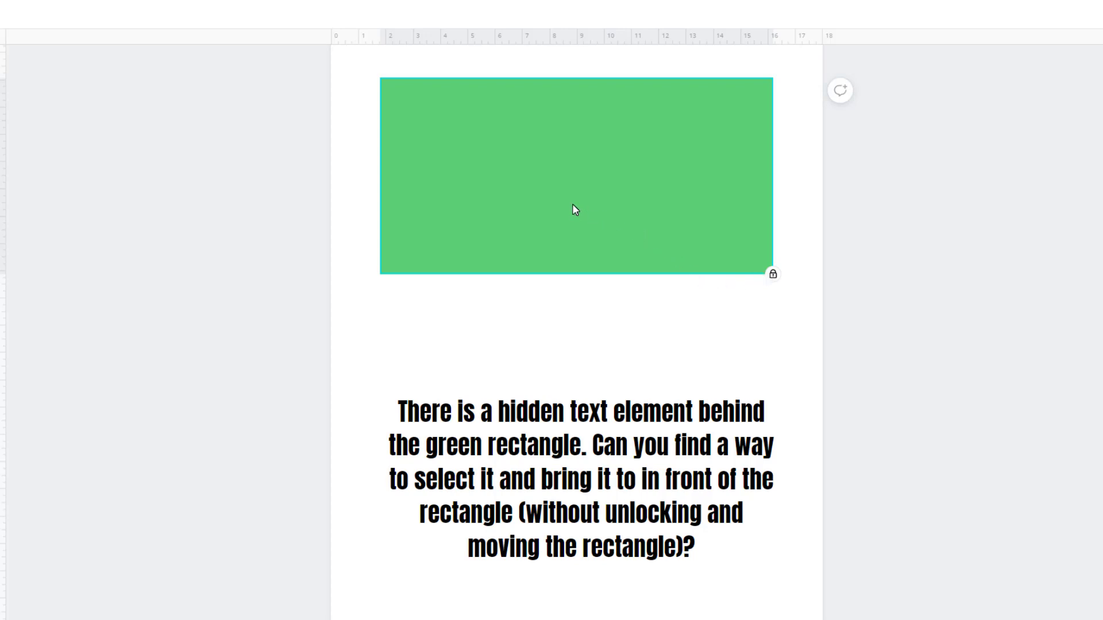
Cycle through the page elements to select the hidden text behind the locked green rectangle and bring it forward.
key(Tab)
key(Tab)
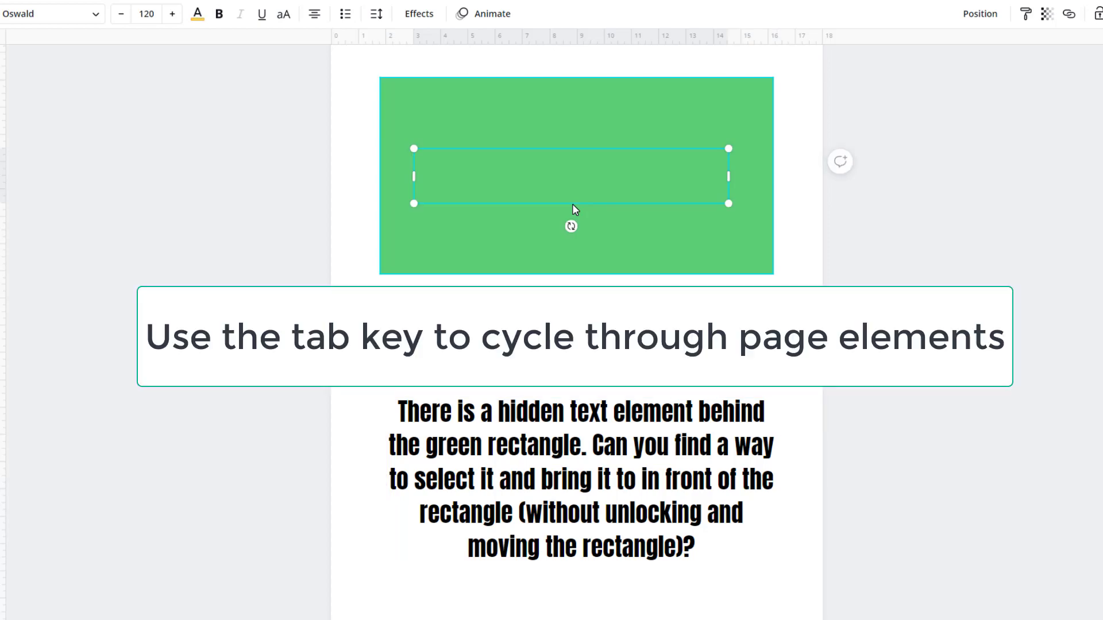
key(Tab)
key(Tab)
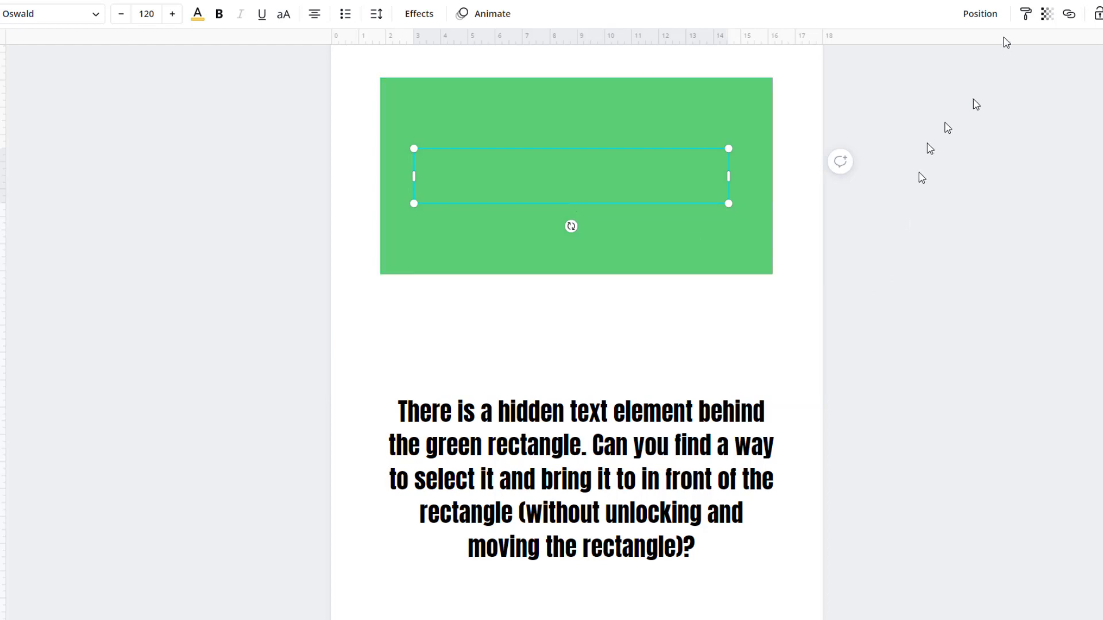
click(972, 16)
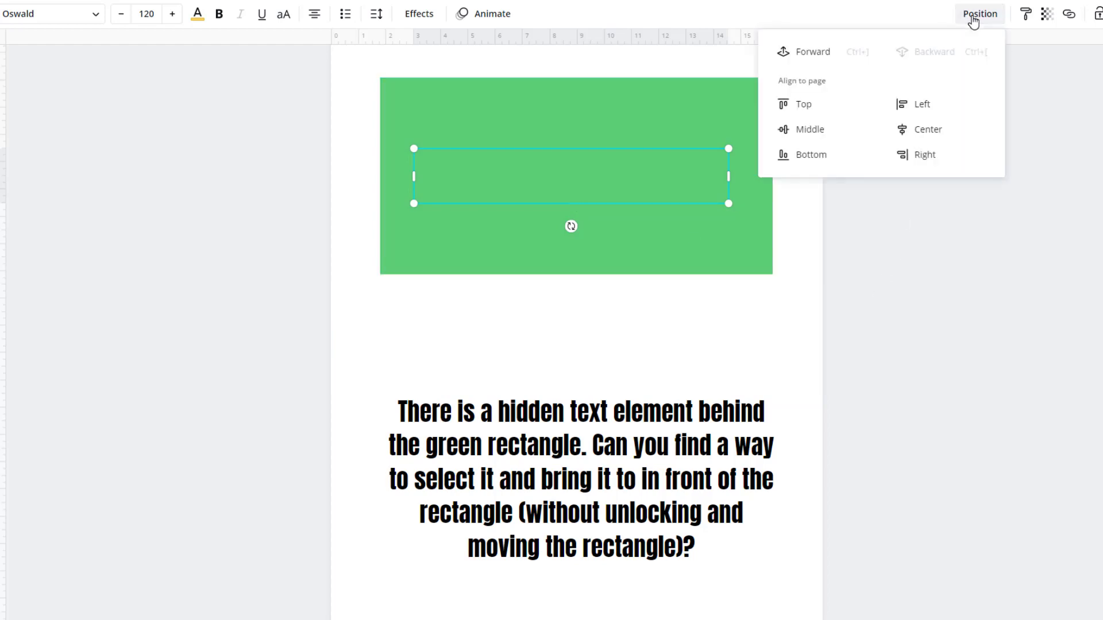
click(836, 54)
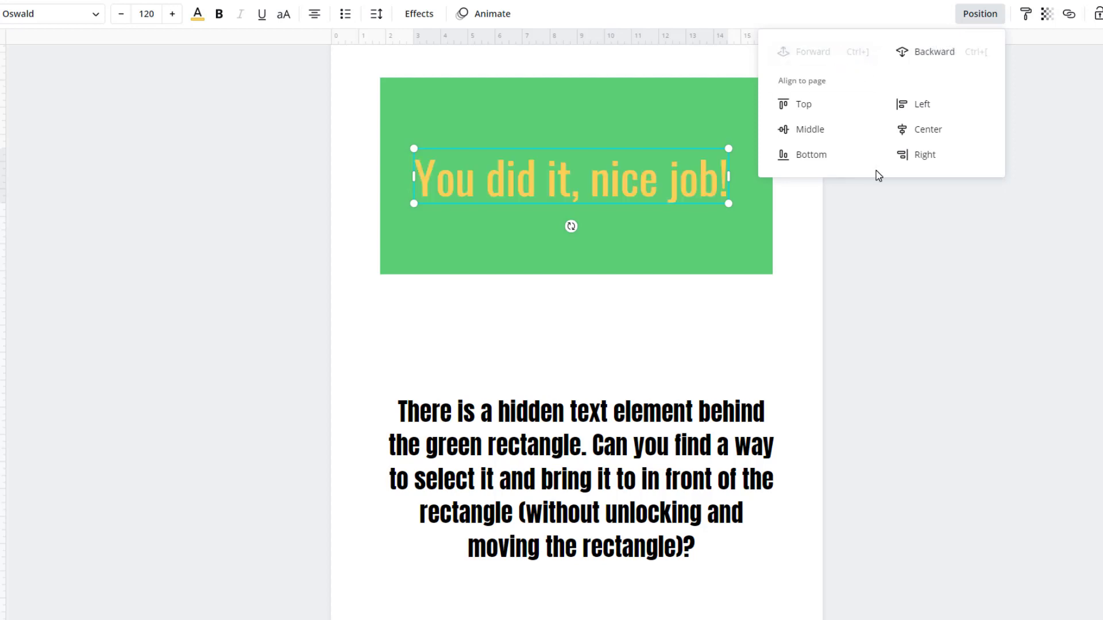
Send the "You did it, nice job!" text backward behind the green rectangle and select the rectangle.
click(915, 51)
click(581, 101)
click(574, 166)
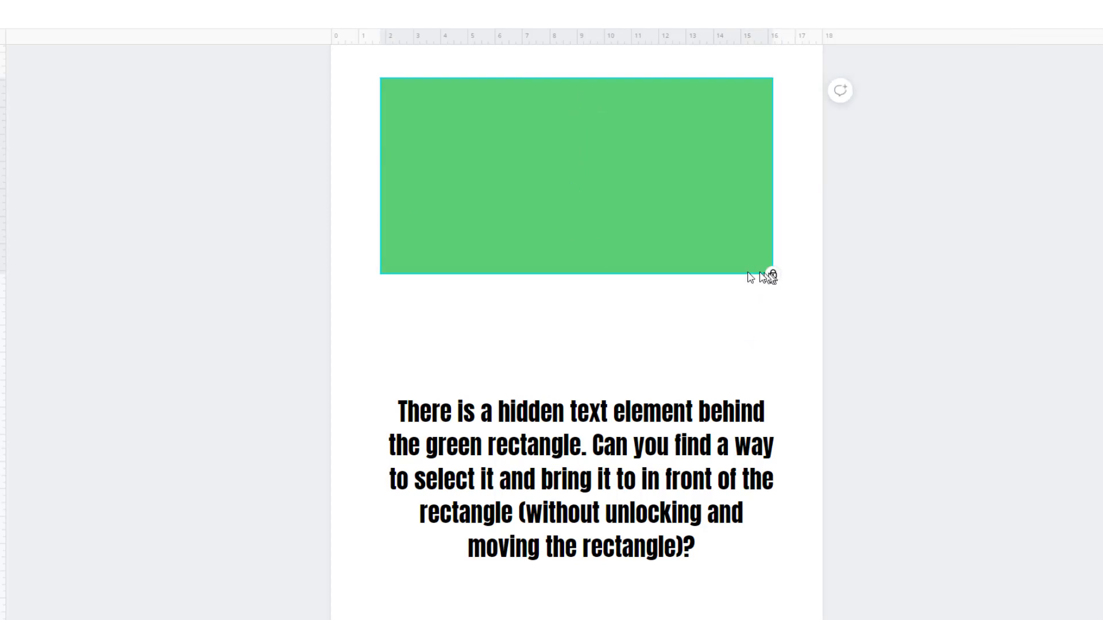
Try to select the text behind the locked green rectangle, and unlock the rectangle.
click(562, 180)
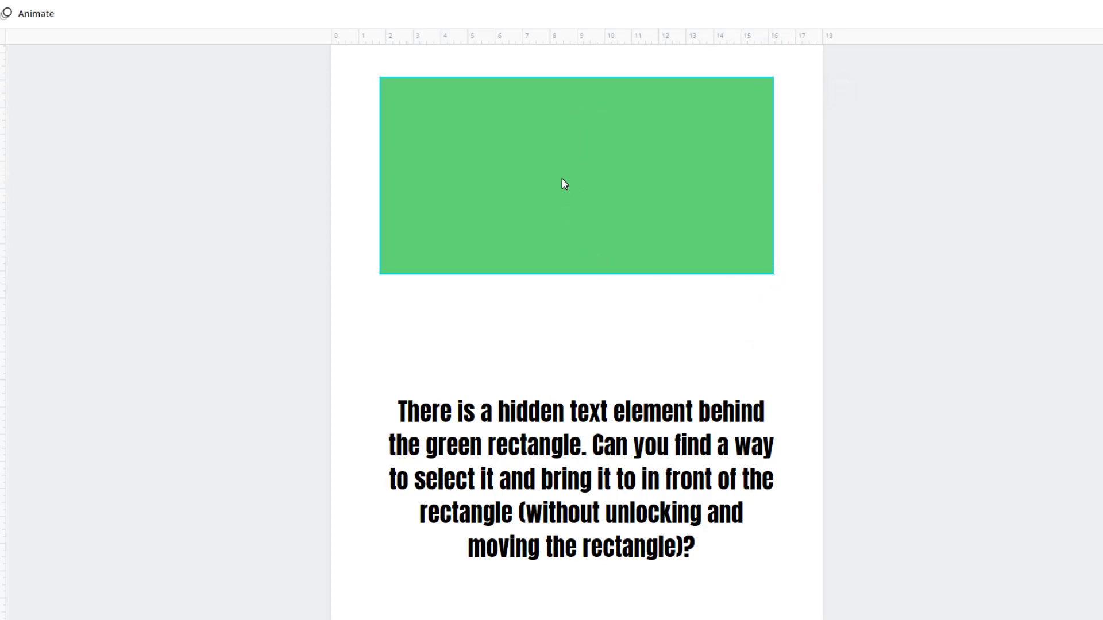
click(565, 182)
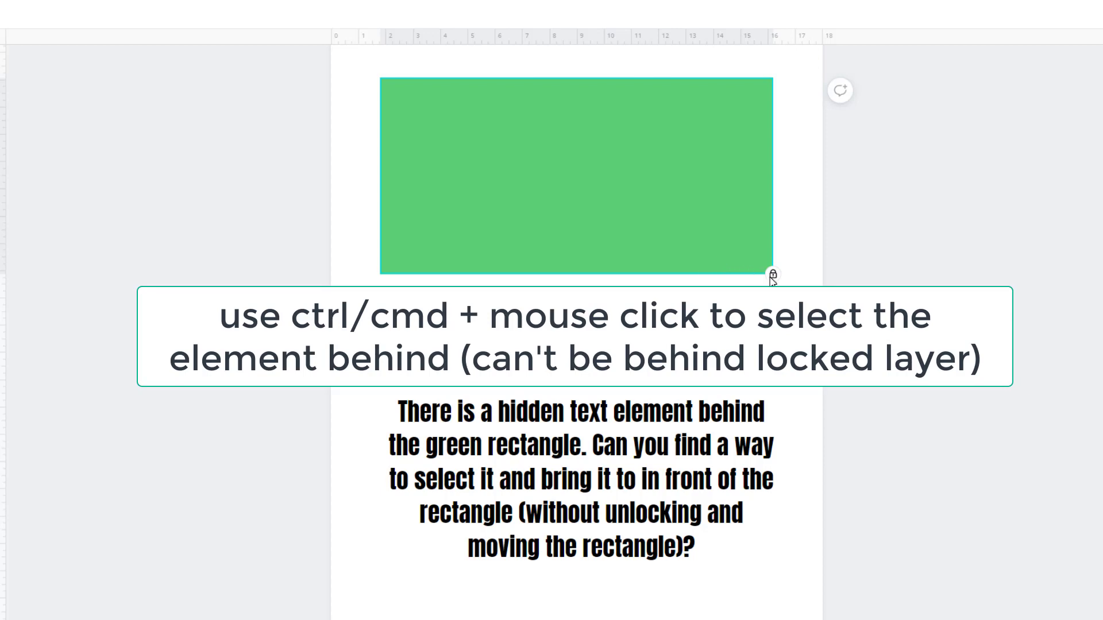
ctrl+click(752, 154)
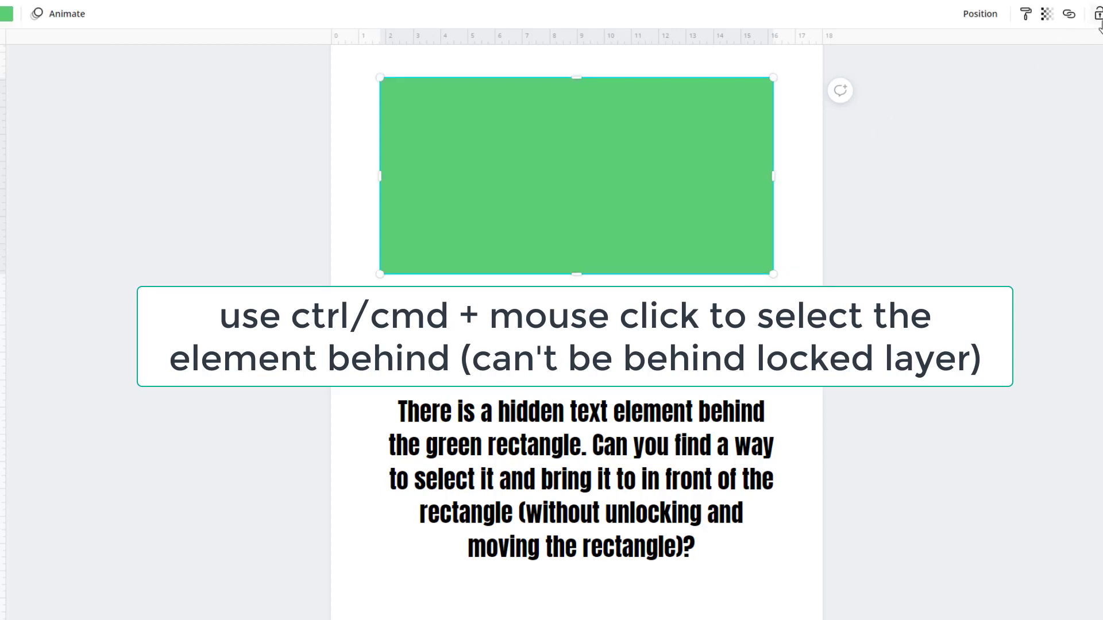
Select the hidden text behind the green rectangle and nudge it down to just below the rectangle.
ctrl+click(577, 195)
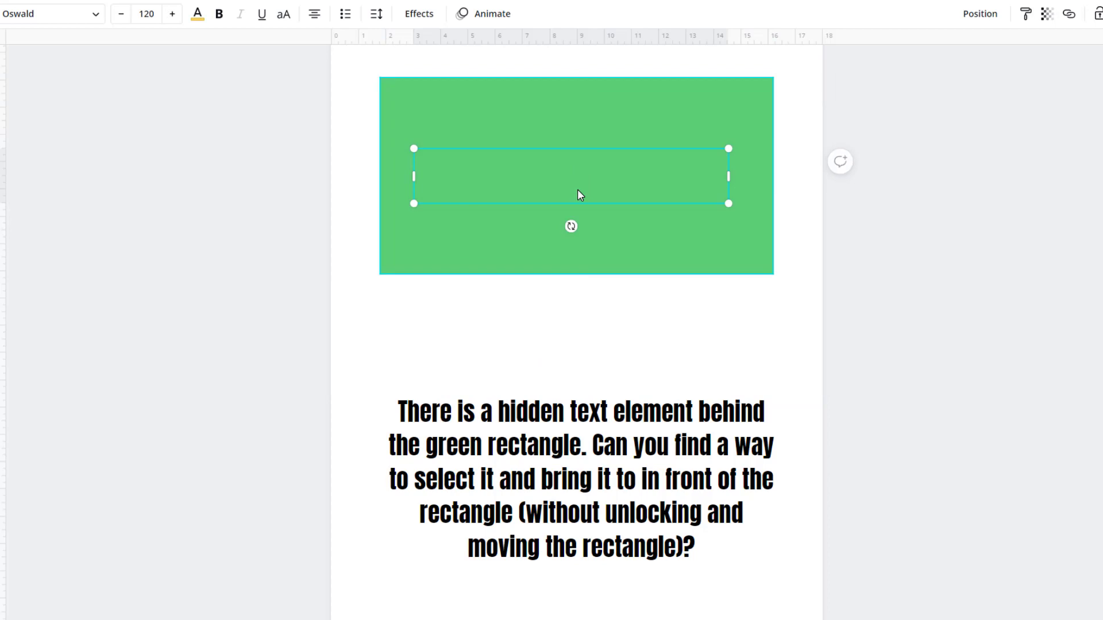
key(shift+Down)
key(shift+Down)
key(shift+Down)
key(shift+Down)
key(shift+Down)
key(shift+Down)
key(shift+Down)
key(shift+Down)
key(shift+Down)
key(shift+Down)
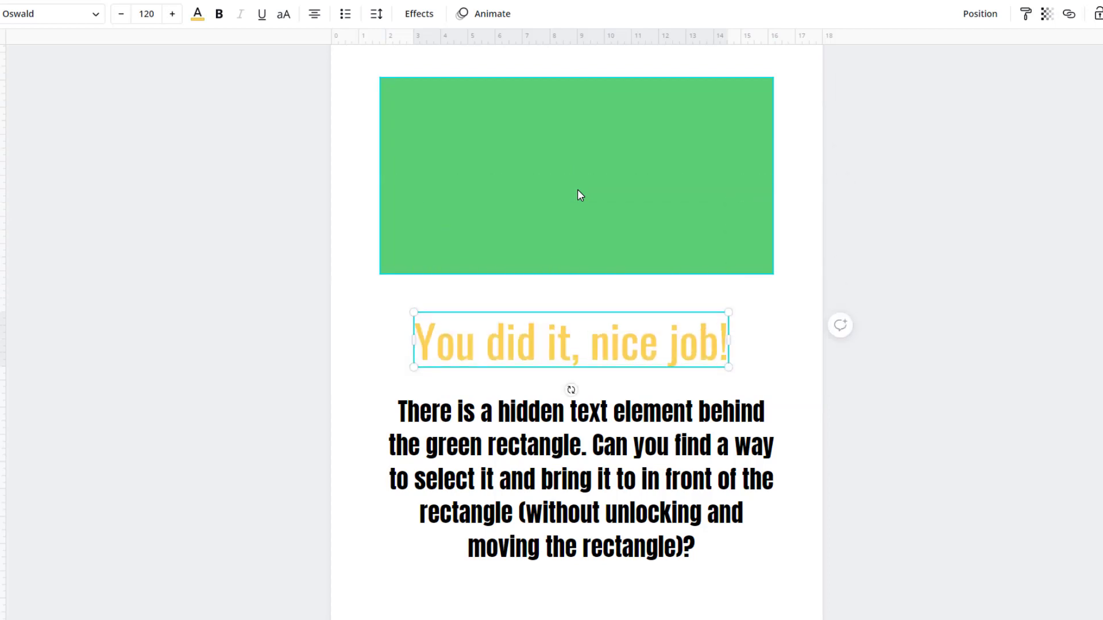
key(shift+Up)
key(shift+Up)
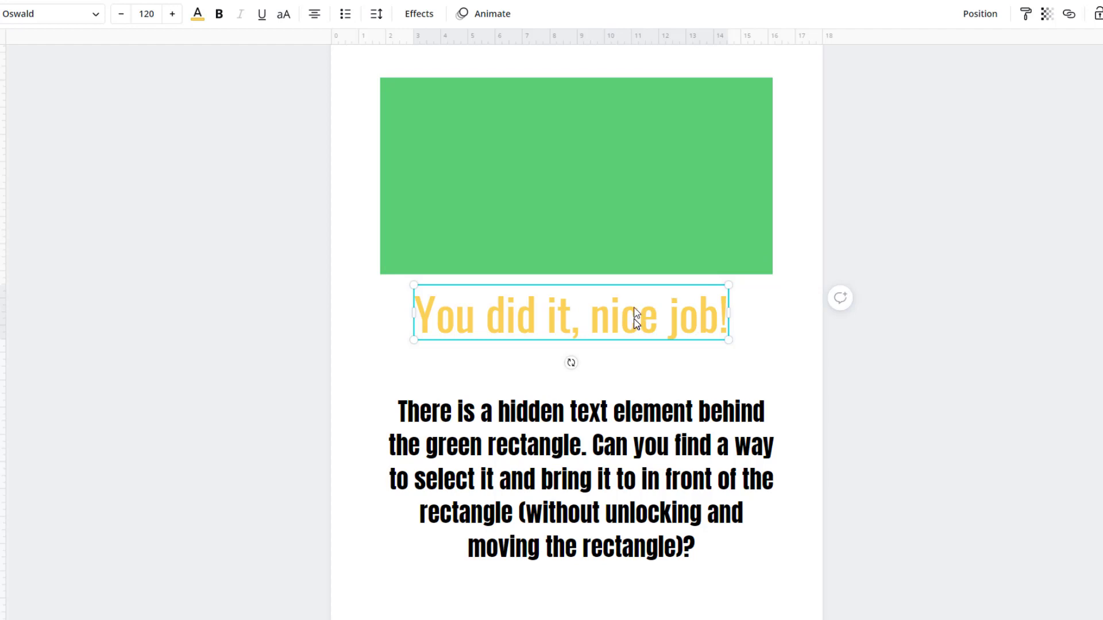
Move the "You did it, nice job!" text back behind the green rectangle and alternate the selection between the two elements.
drag(635, 315, 625, 199)
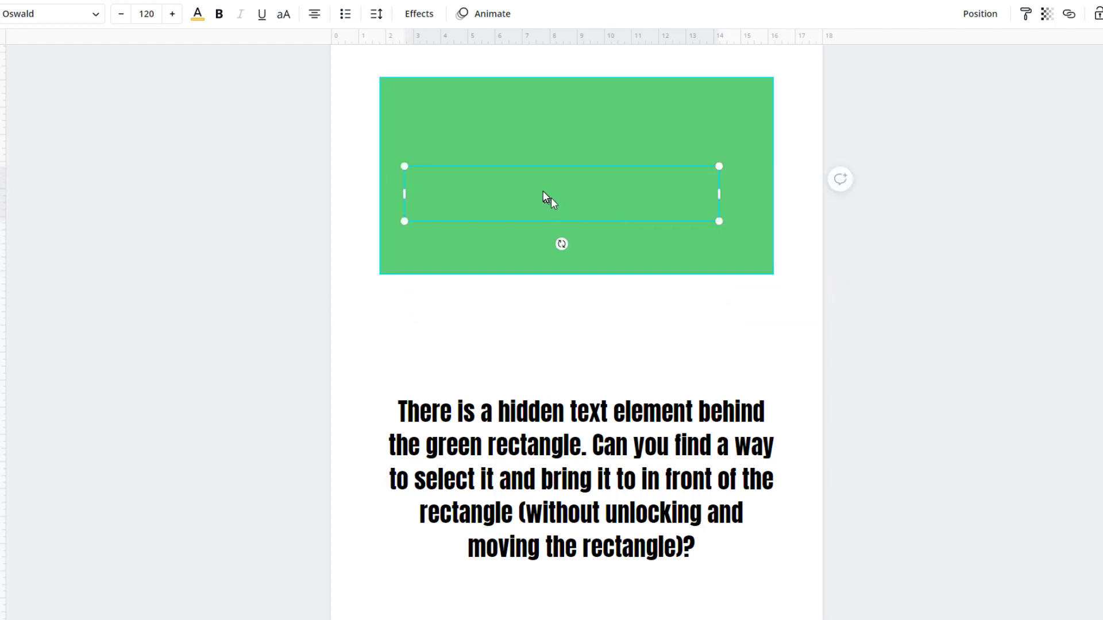
click(579, 150)
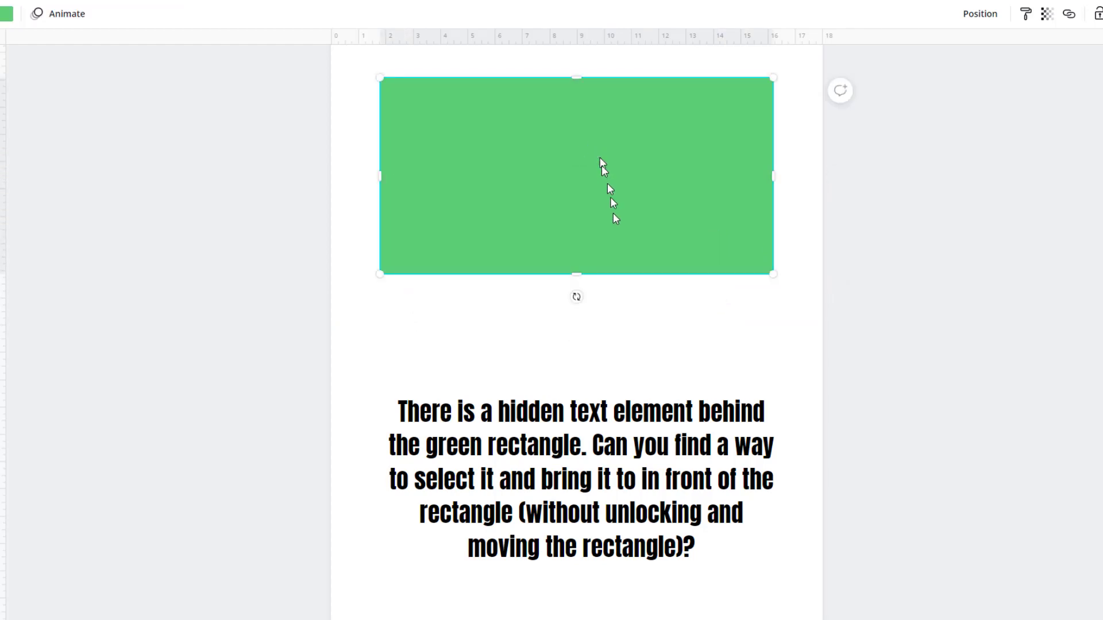
click(577, 129)
click(577, 129)
click(578, 128)
click(573, 138)
click(577, 193)
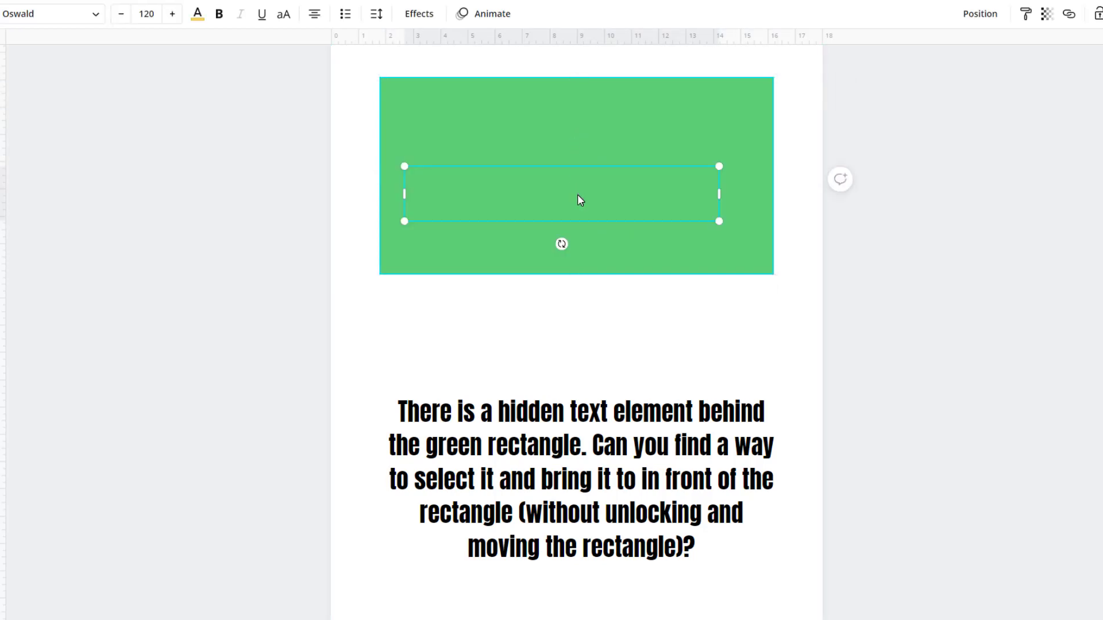
click(577, 194)
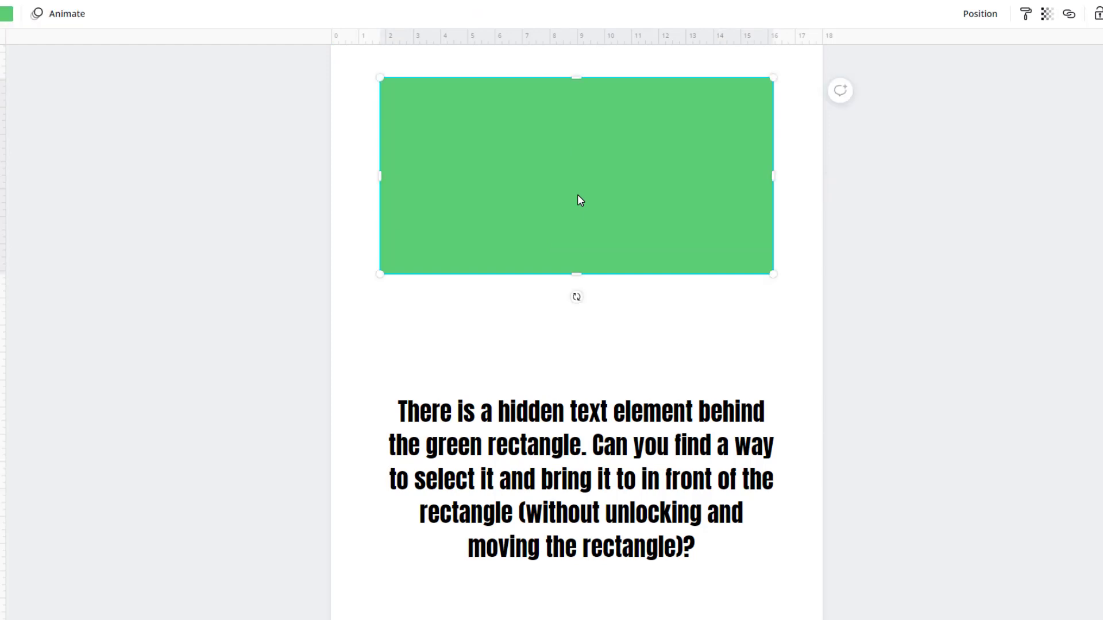
click(577, 194)
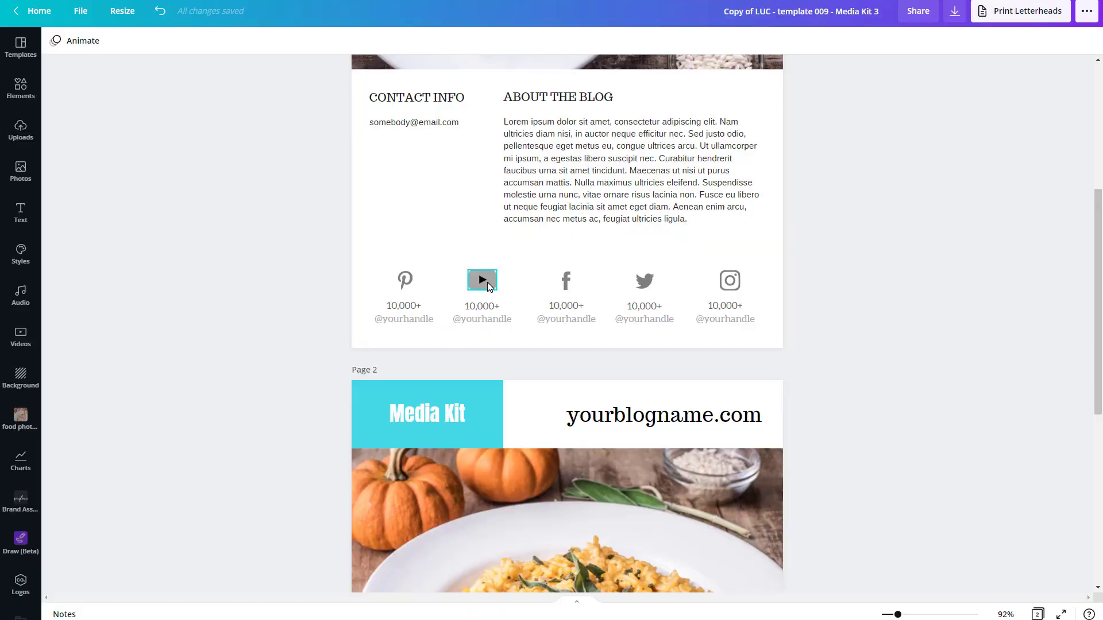
Group the five social media icons with their follower counts and handles, and enlarge the group slightly.
click(487, 282)
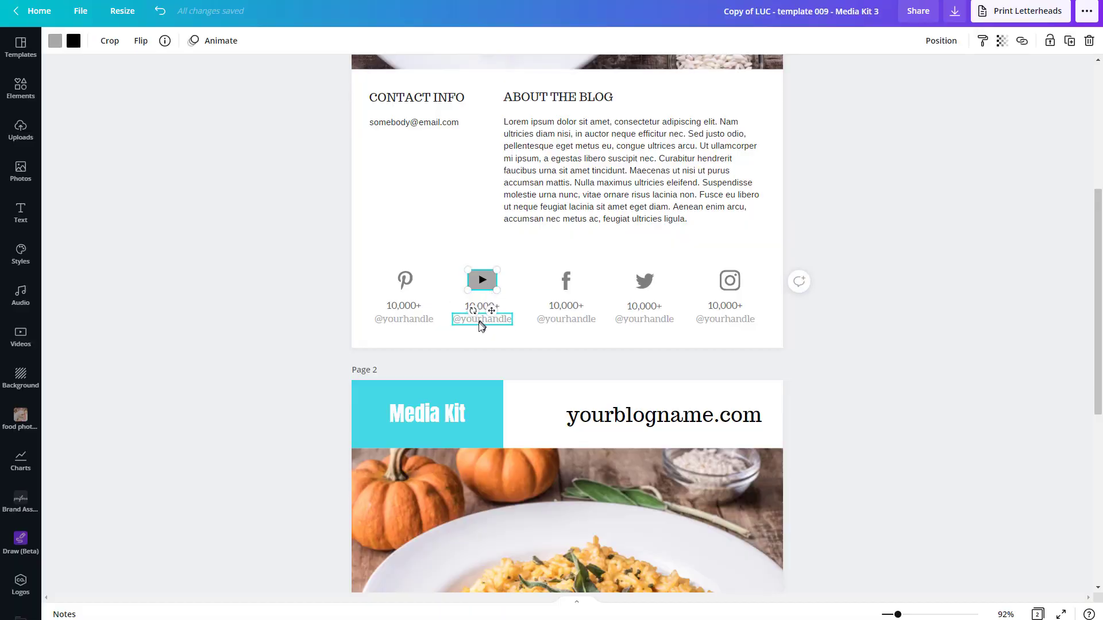
click(481, 325)
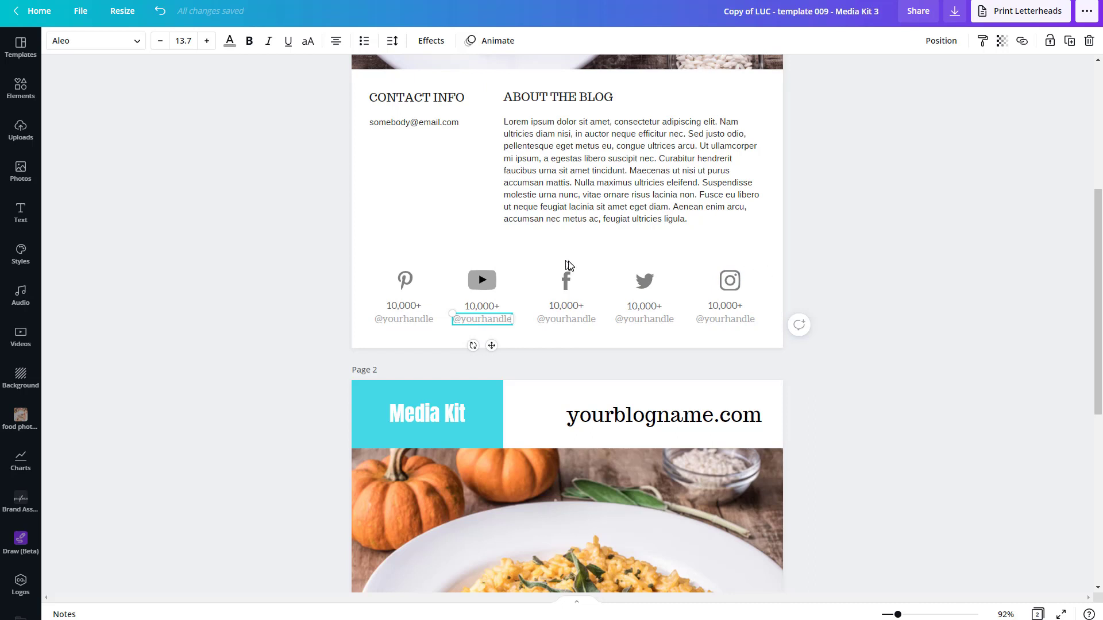
drag(340, 254, 779, 347)
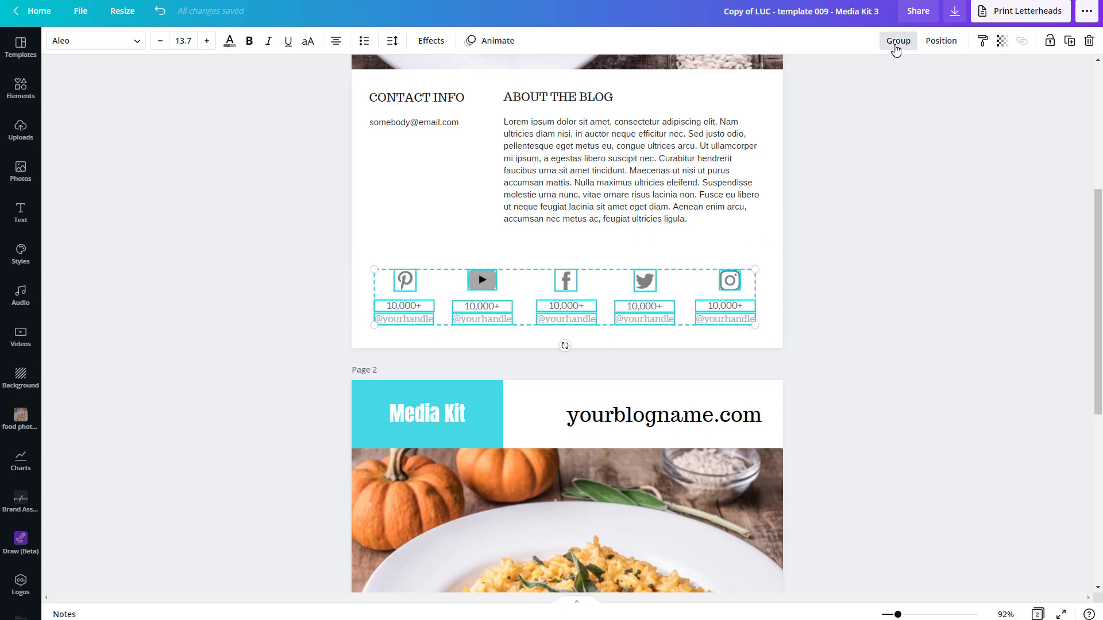
click(897, 41)
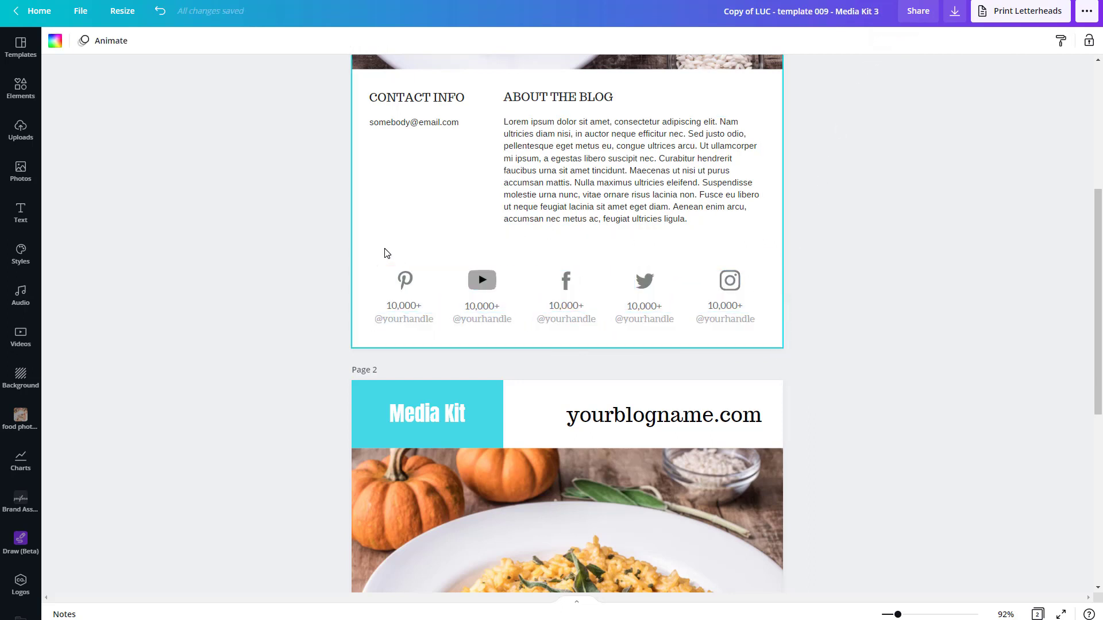
click(413, 291)
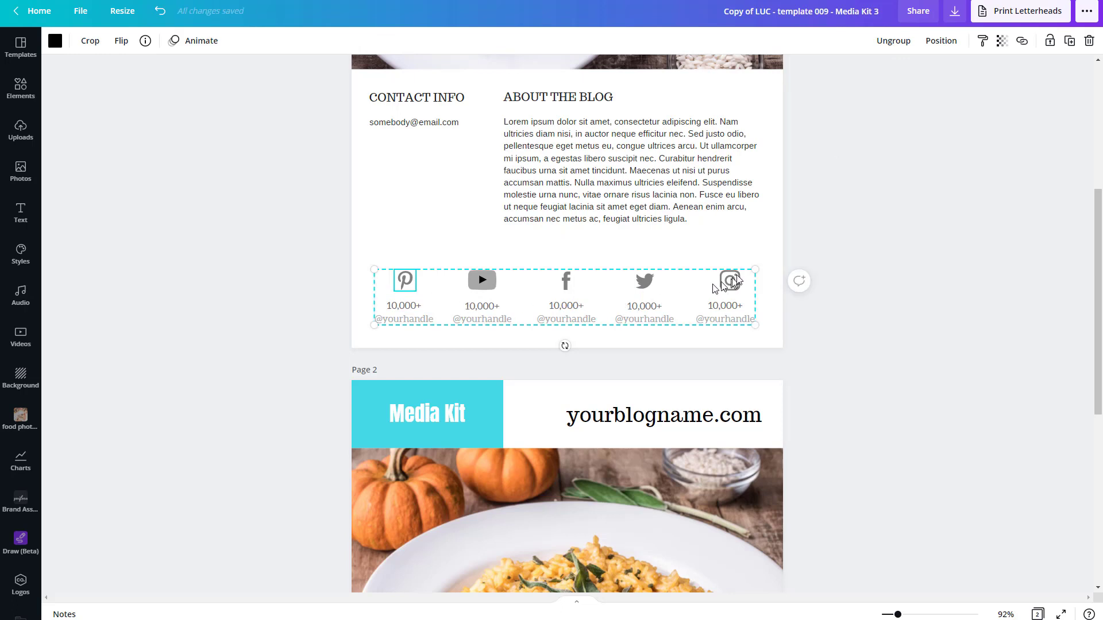
mouse_move(759, 272)
mouse_down()
mouse_move(660, 308)
mouse_move(714, 290)
mouse_move(623, 303)
mouse_move(766, 288)
mouse_up()
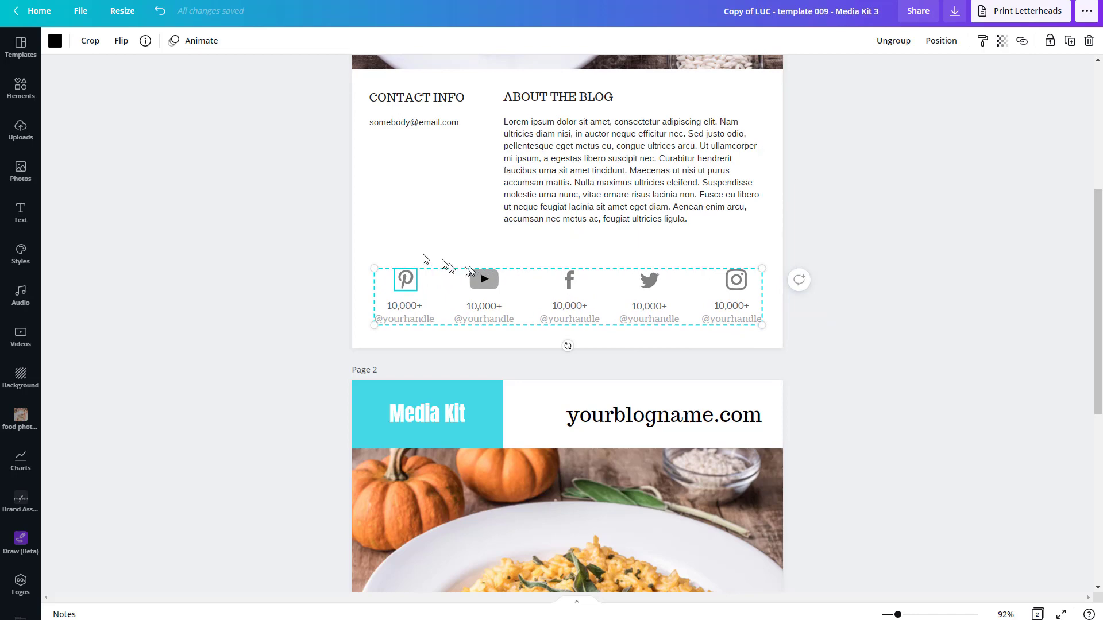
Ungroup the social media row and select only the Pinterest icon.
click(893, 41)
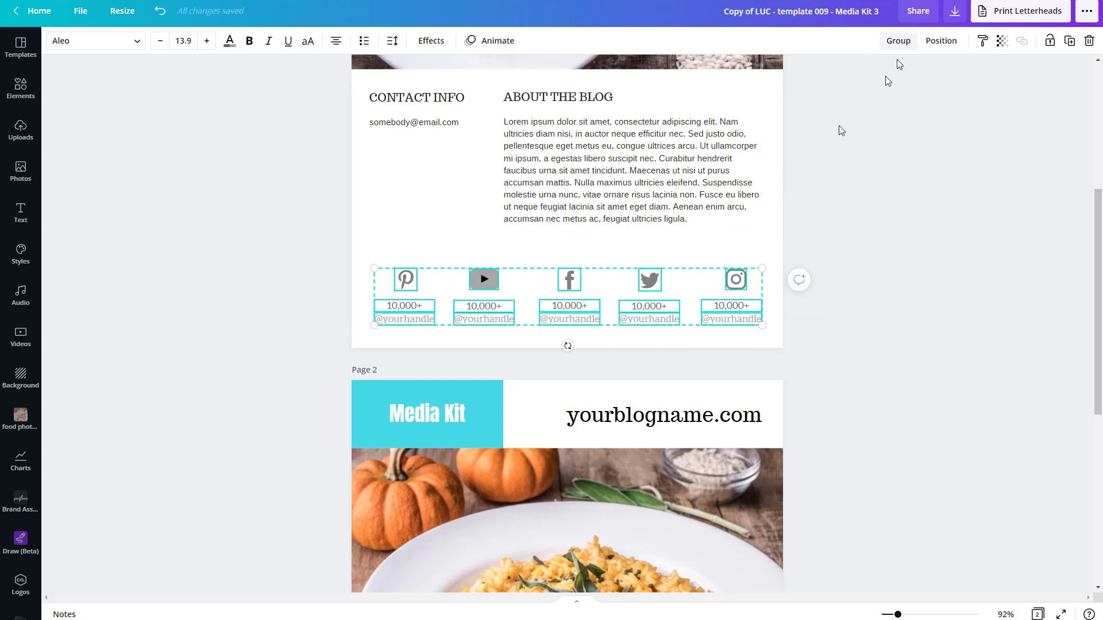
click(408, 217)
click(406, 283)
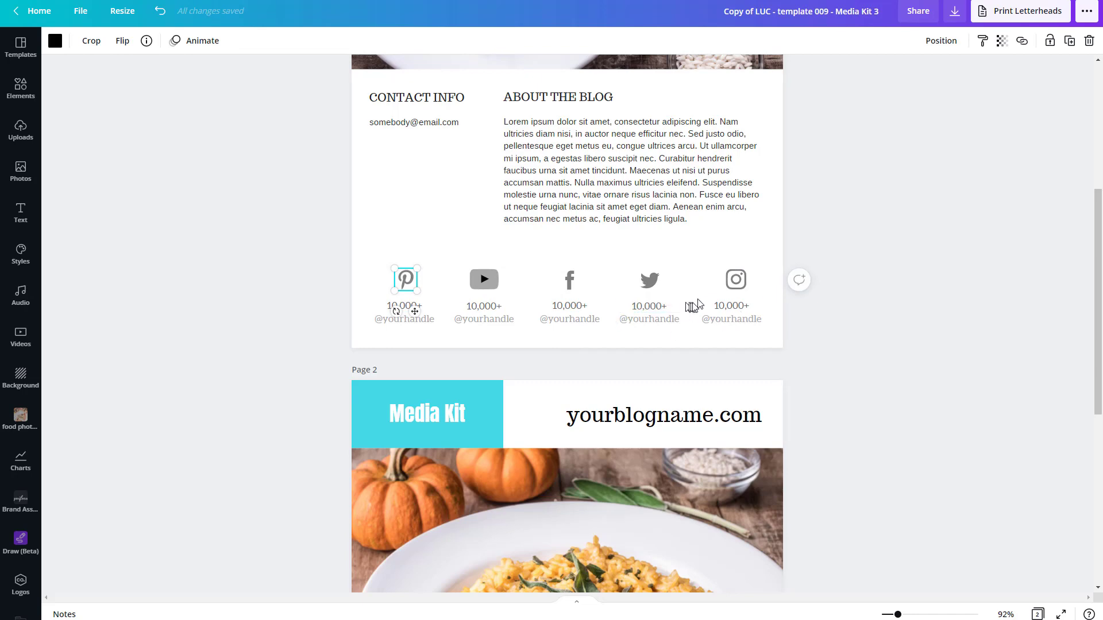
Select the whole social media row, group its elements and ungroup them again.
drag(359, 263, 767, 346)
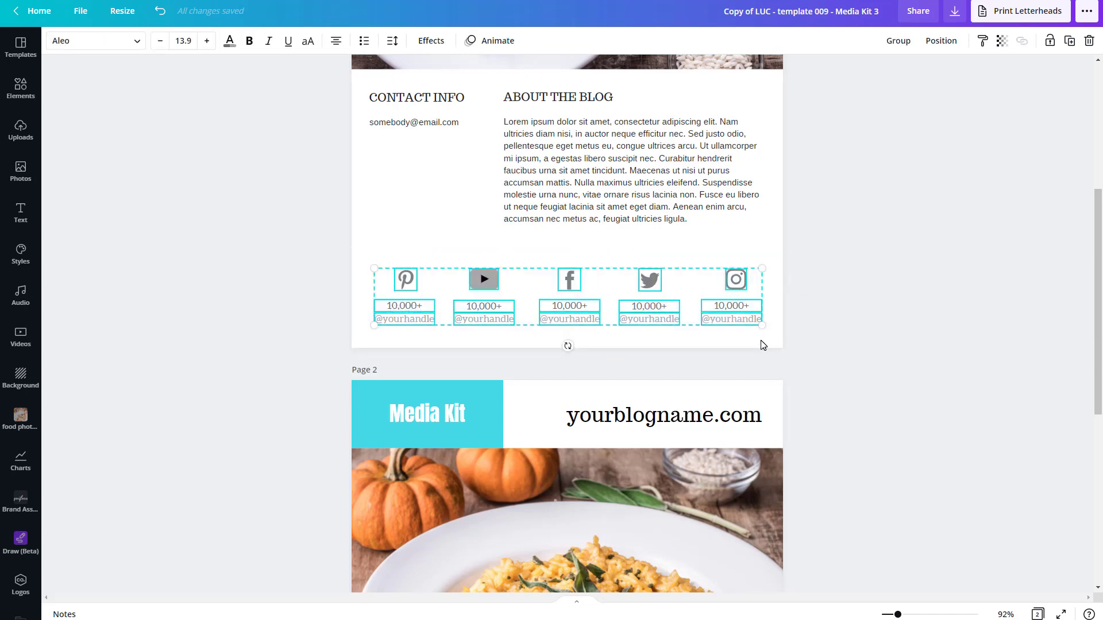
key(ctrl+g)
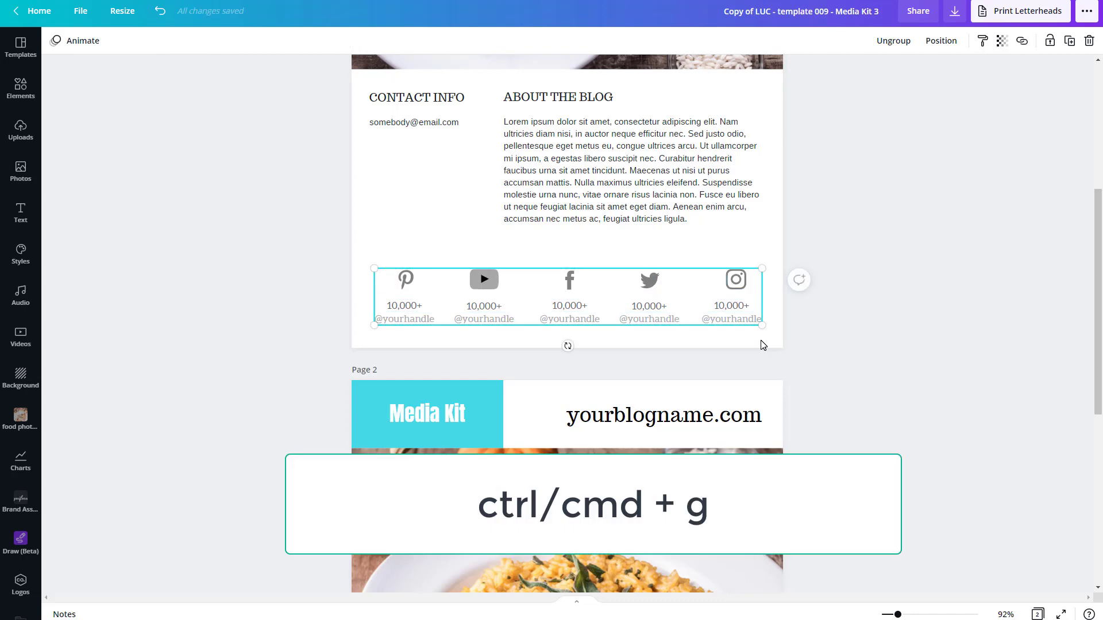
key(ctrl+shift+g)
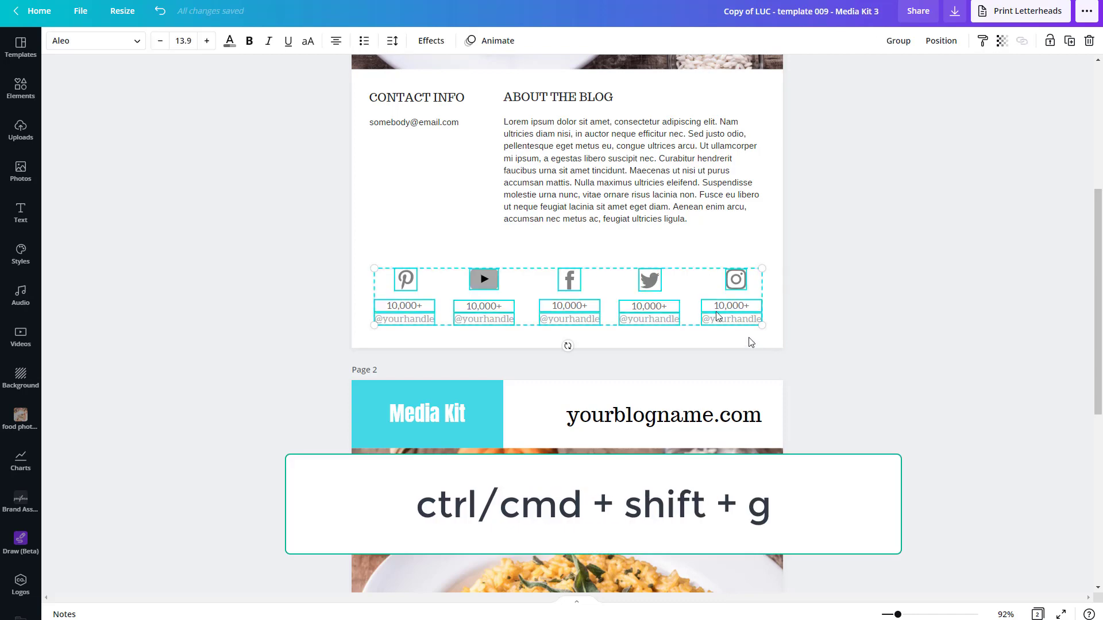
click(411, 254)
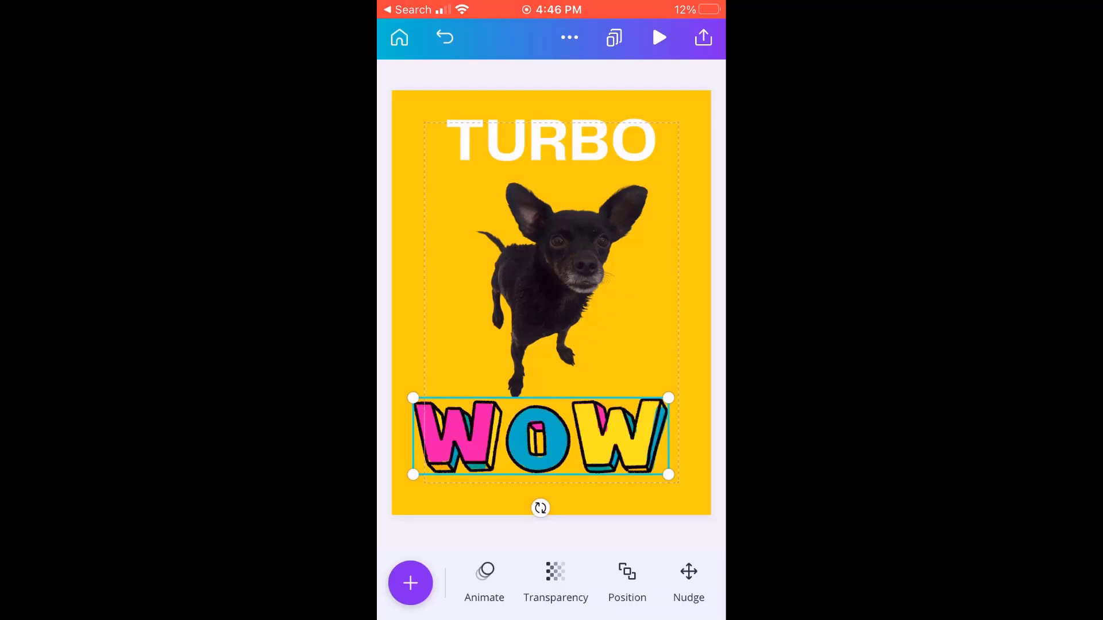
In the mobile design, select the dog photo, the TURBO title and the WOW graphic together and group them.
click(552, 276)
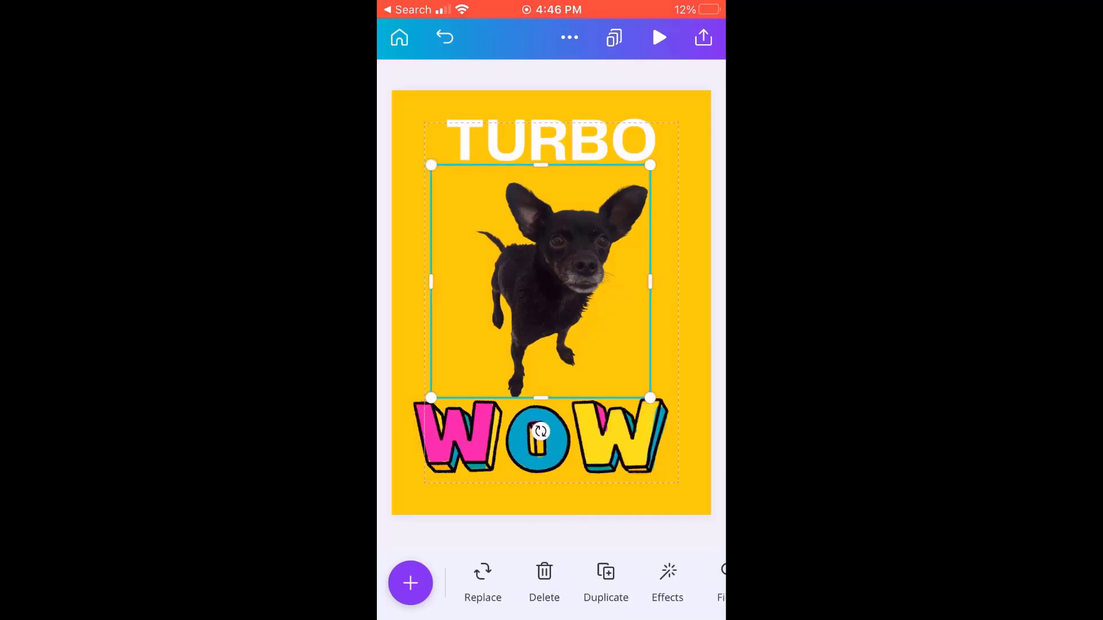
click(540, 282)
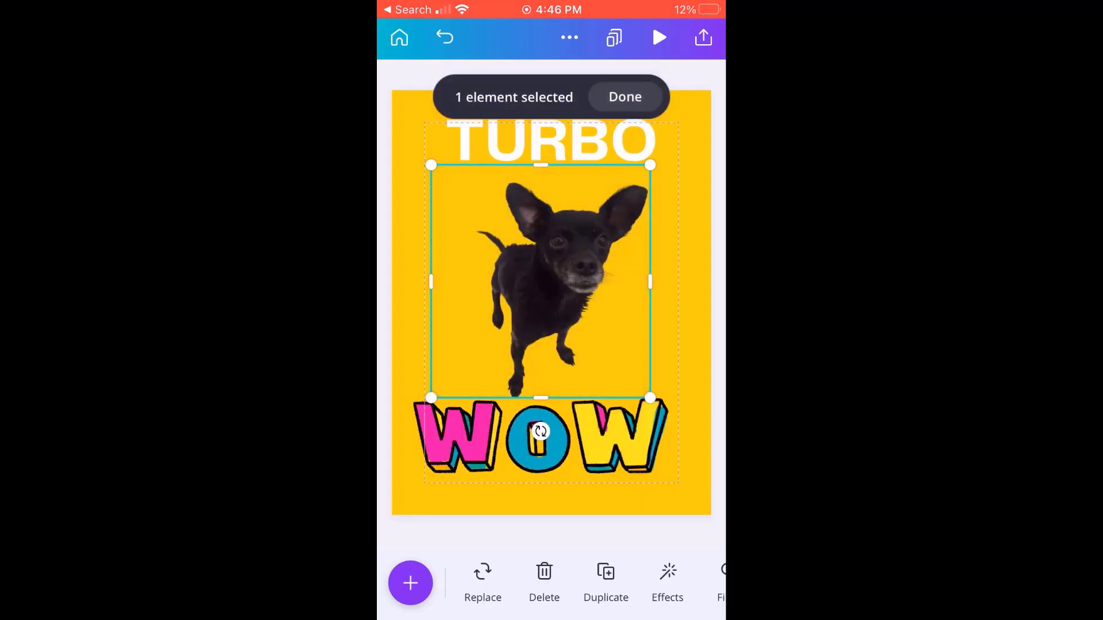
click(551, 140)
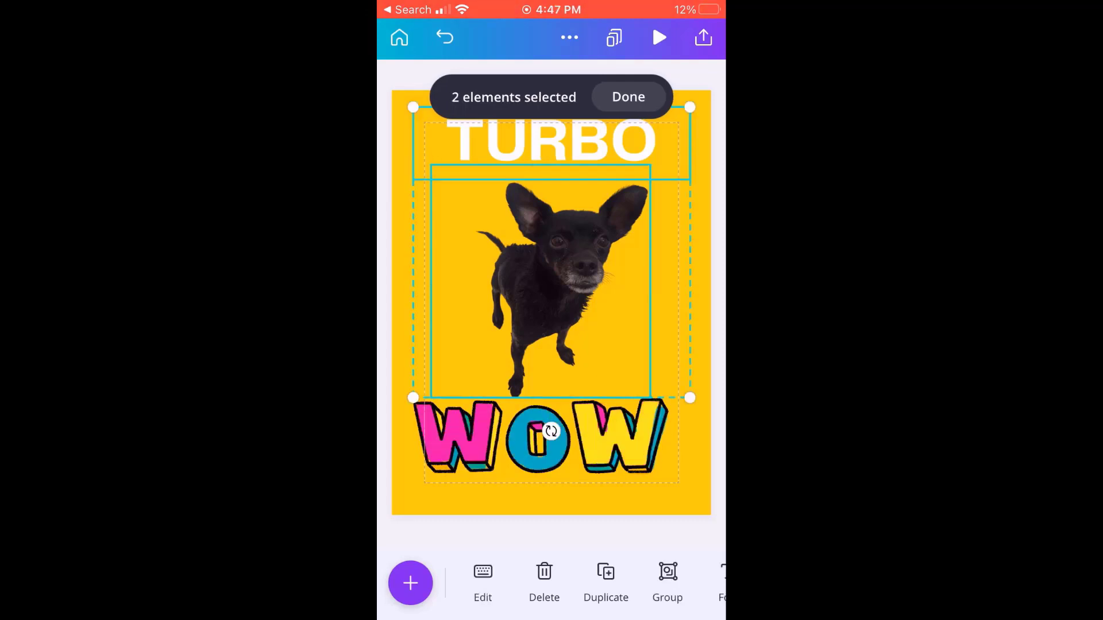
click(540, 436)
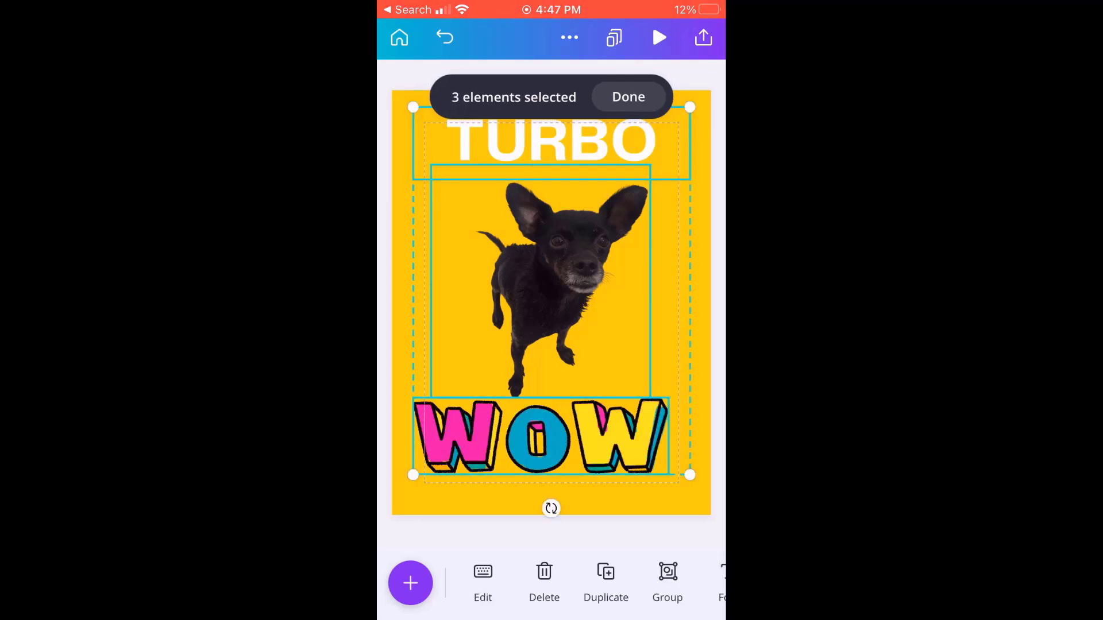
click(668, 580)
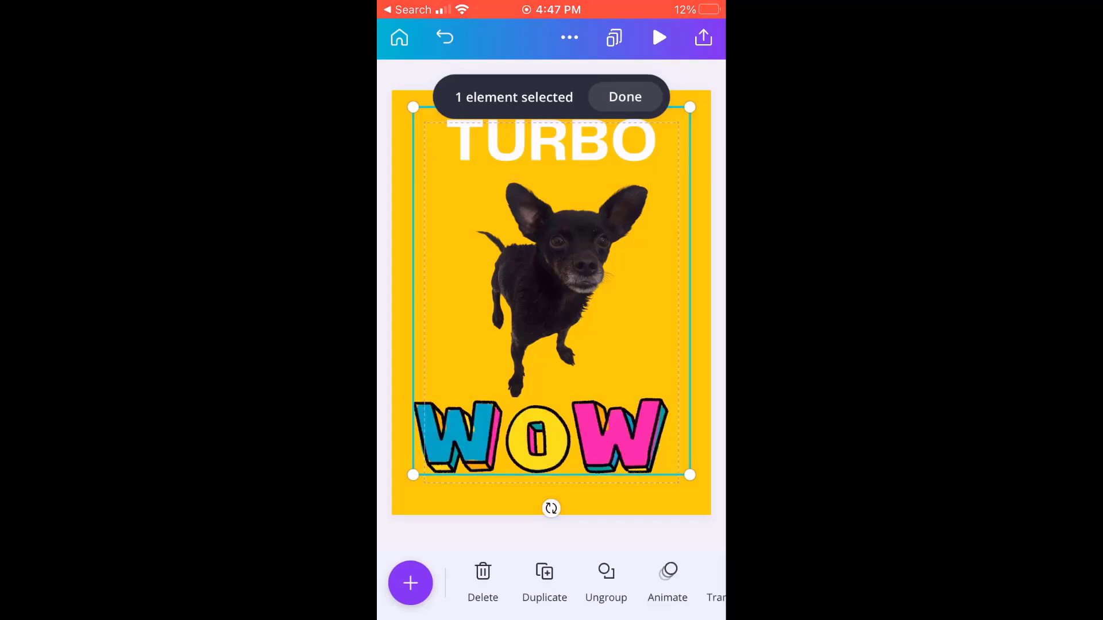
Finish the multiple selection, shrink the grouped dog poster elements and reposition the group near the middle of the page.
click(625, 96)
drag(690, 475, 664, 442)
mouse_move(551, 291)
mouse_down()
mouse_move(607, 292)
mouse_move(531, 363)
mouse_move(551, 294)
mouse_up()
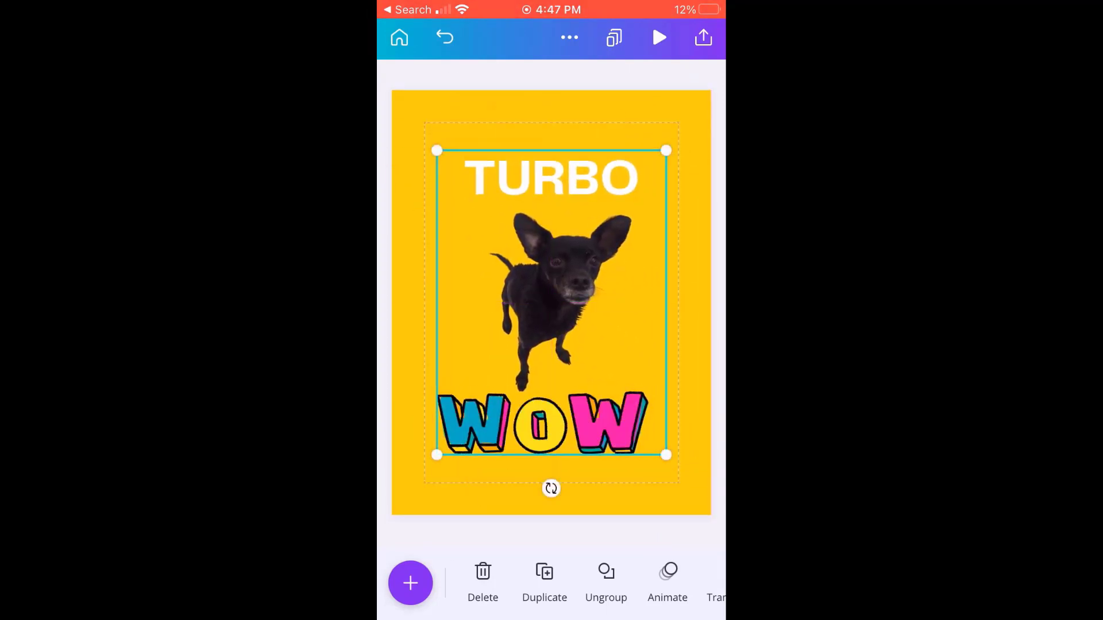
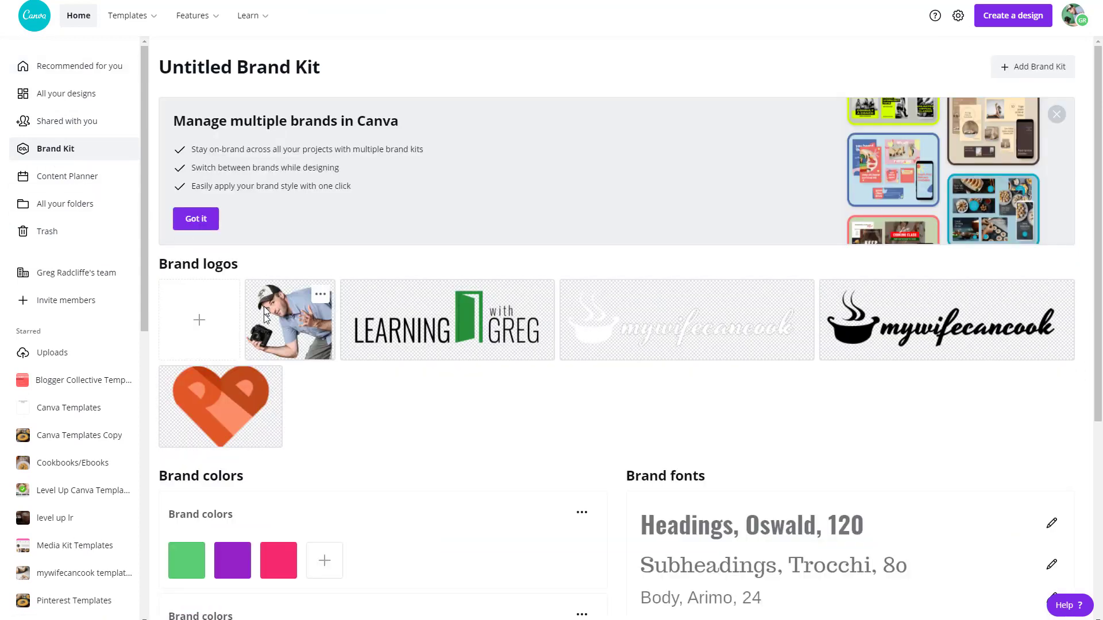
Review the logos, color palettes and fonts stored in the Brand Kit.
scroll(296, 416, down, 1)
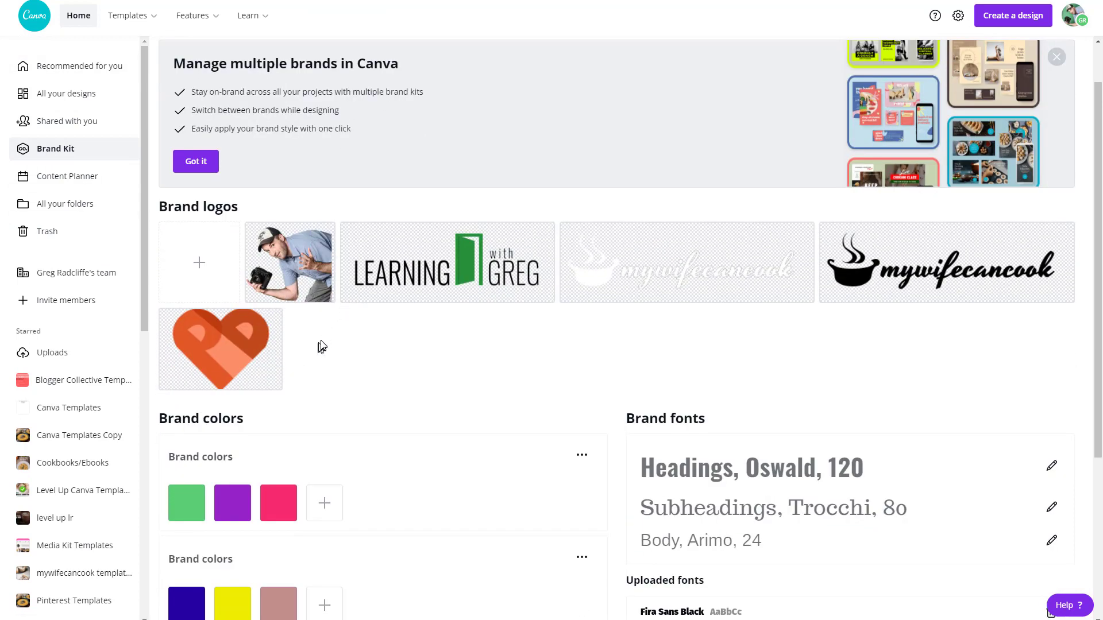
scroll(327, 347, down, 3)
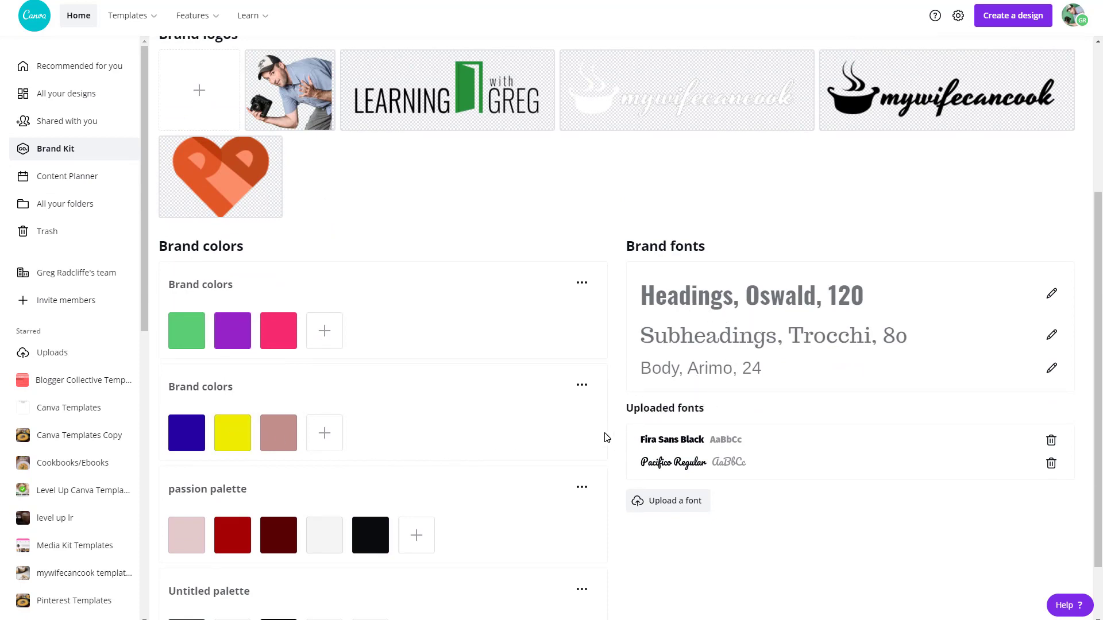
scroll(591, 442, up, 2)
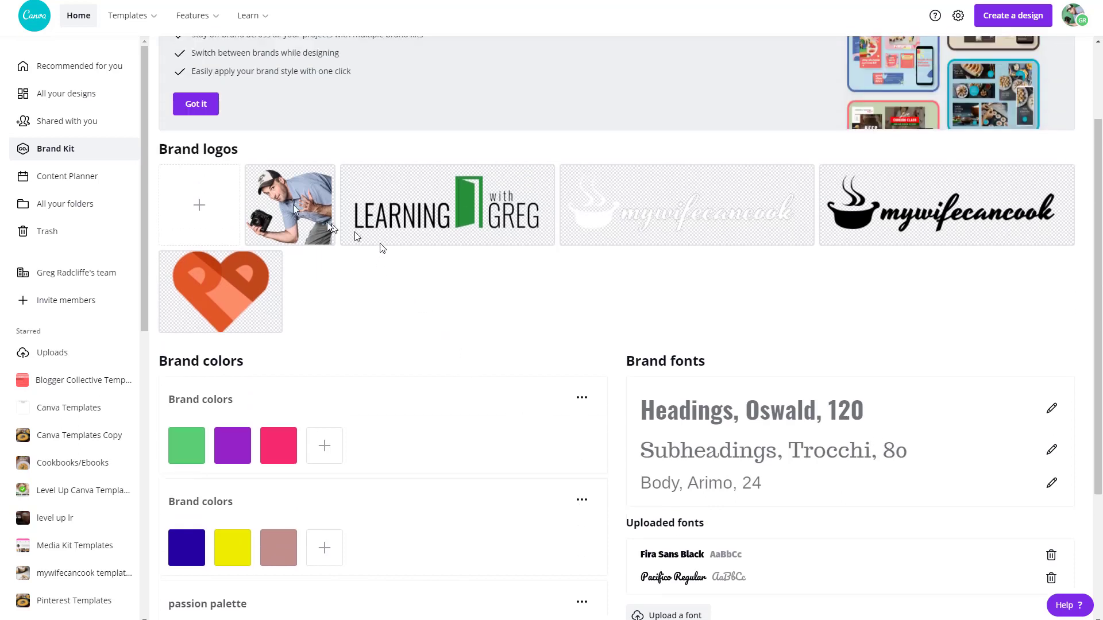
mouse_move(303, 225)
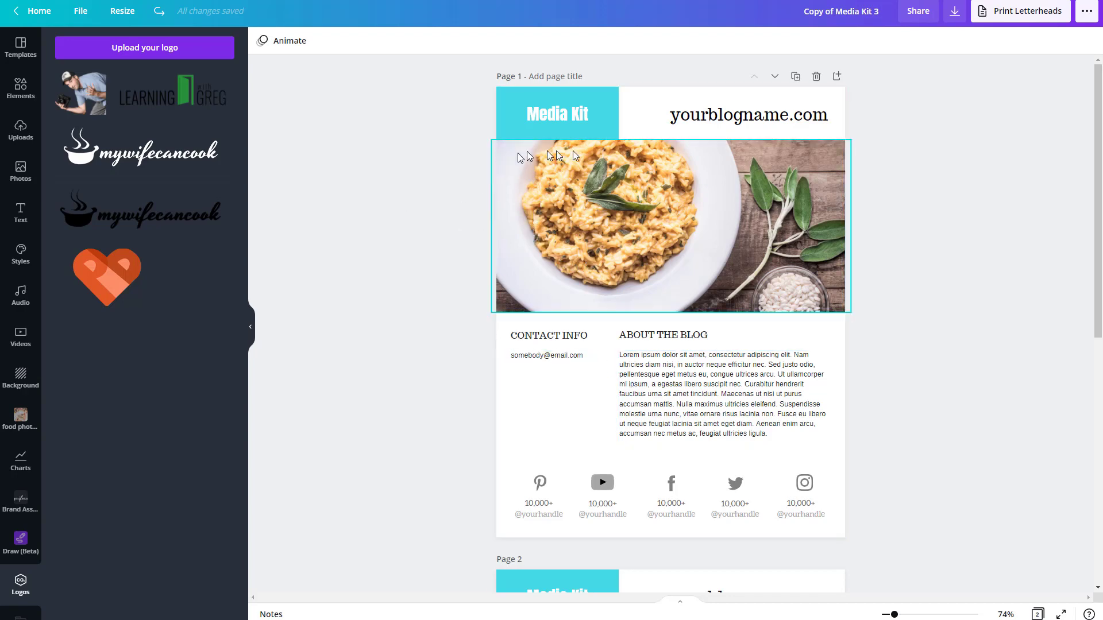
Look at the brand fonts offered for the yourblogname.com text and the brand colors offered for the Media Kit rectangle.
click(711, 117)
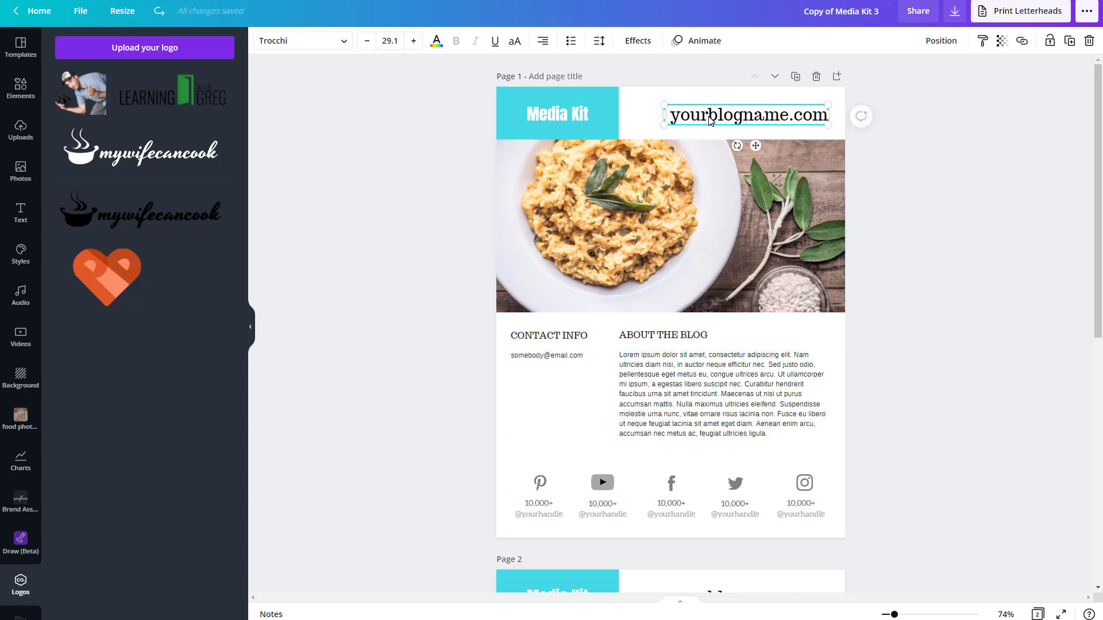
click(340, 41)
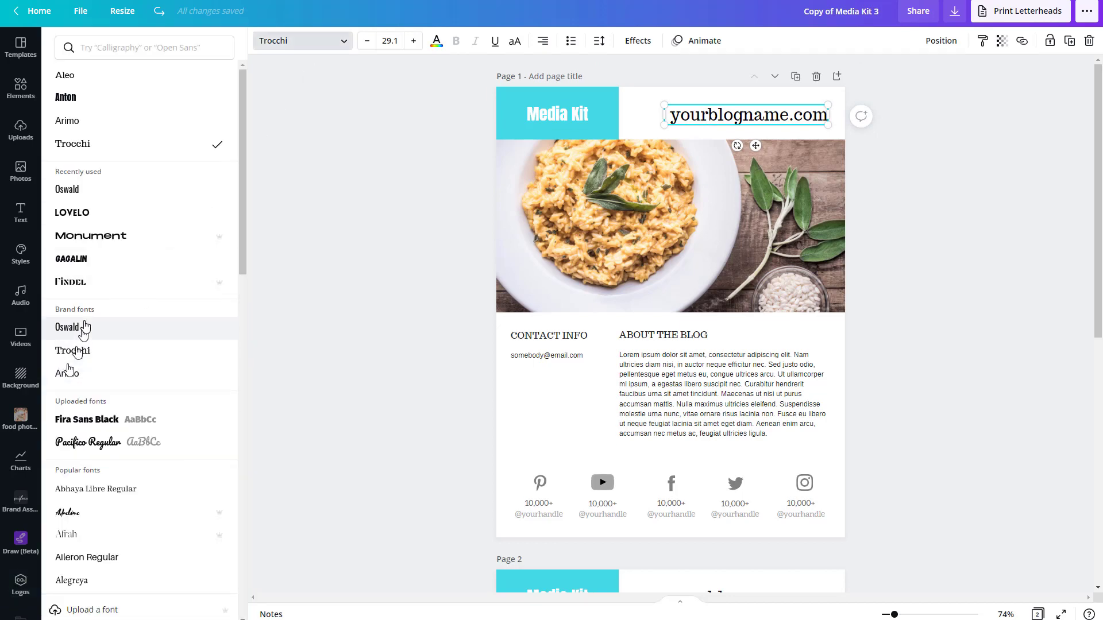
click(508, 133)
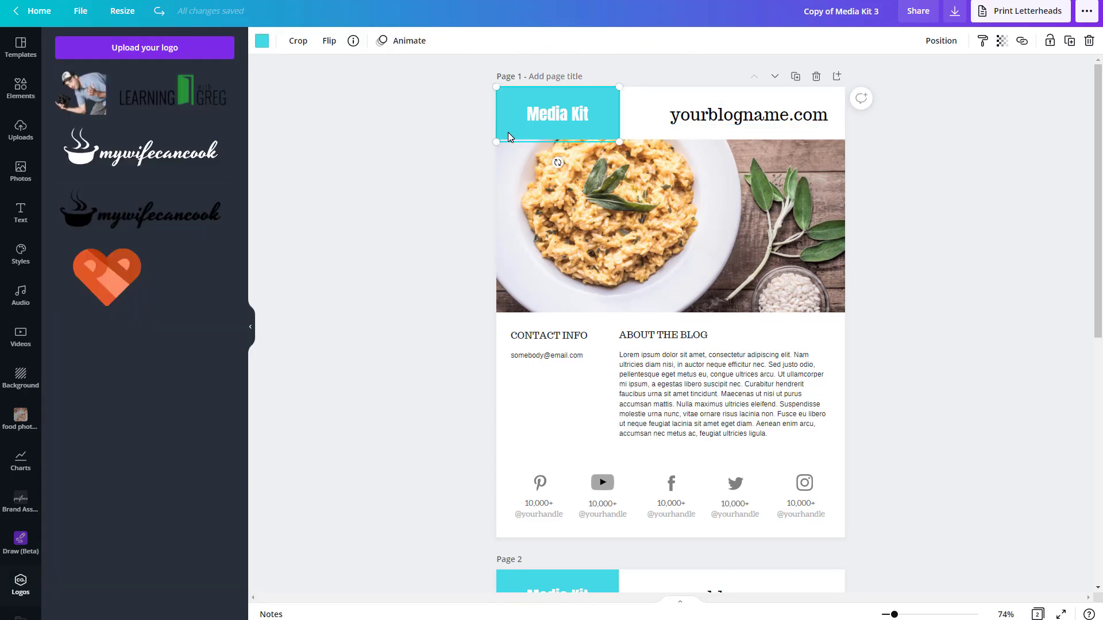
click(264, 42)
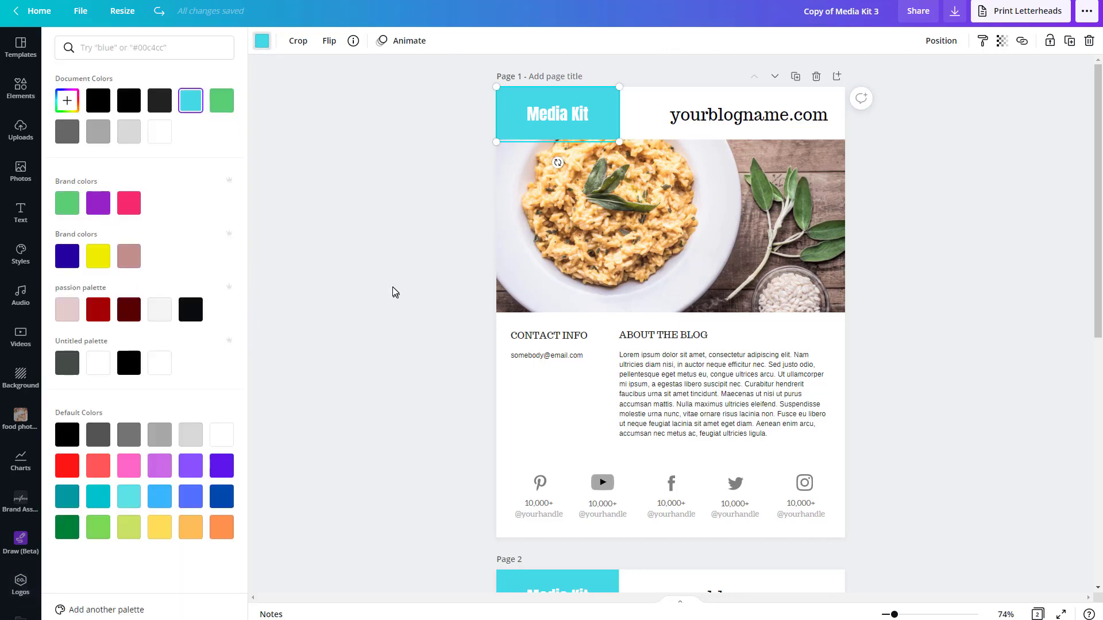
click(680, 160)
Replace the yourblogname.com text in page 1's header with the green-door brand logo.
click(714, 128)
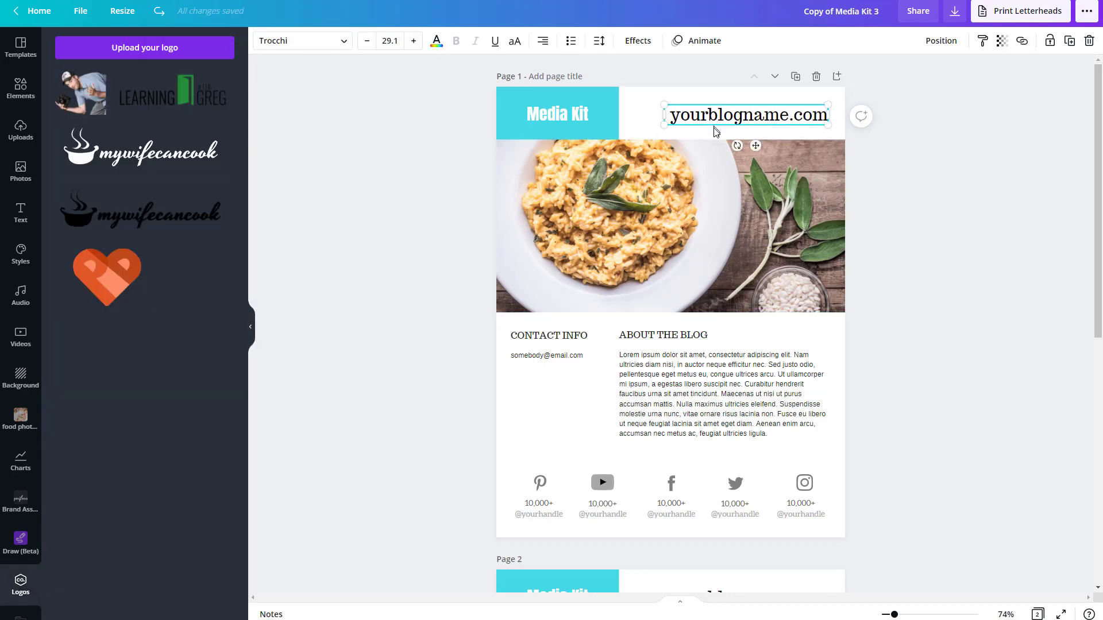
key(Delete)
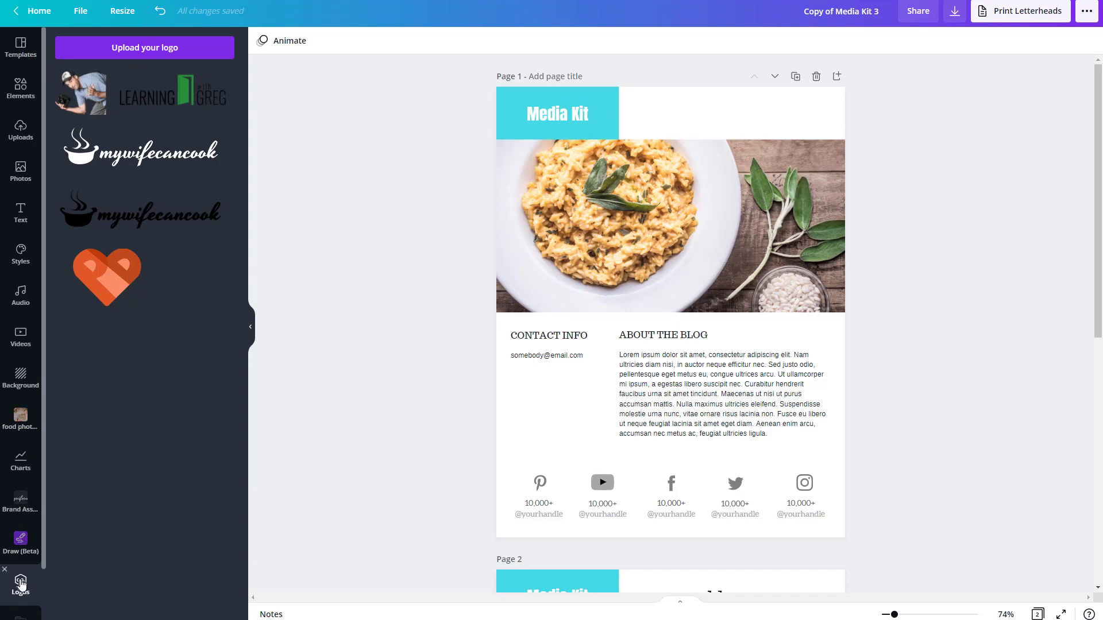
click(213, 92)
drag(554, 357, 716, 121)
click(907, 229)
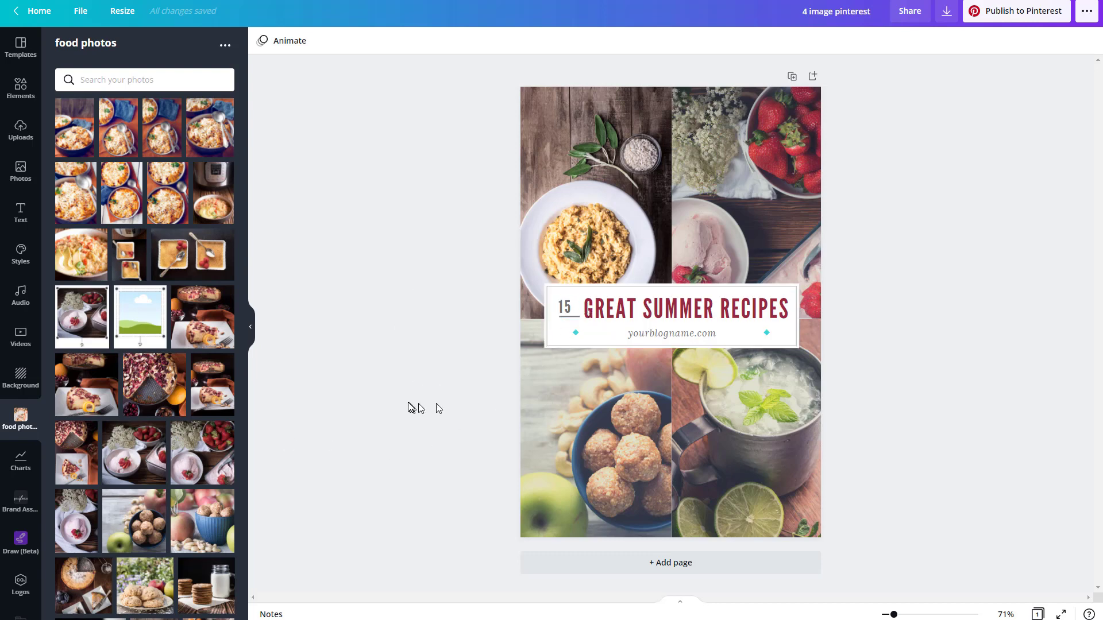
Place the strawberry and ice cream photo from the food photos folder into the collage's lower-left and upper-right frames.
drag(202, 453, 574, 454)
drag(219, 457, 718, 246)
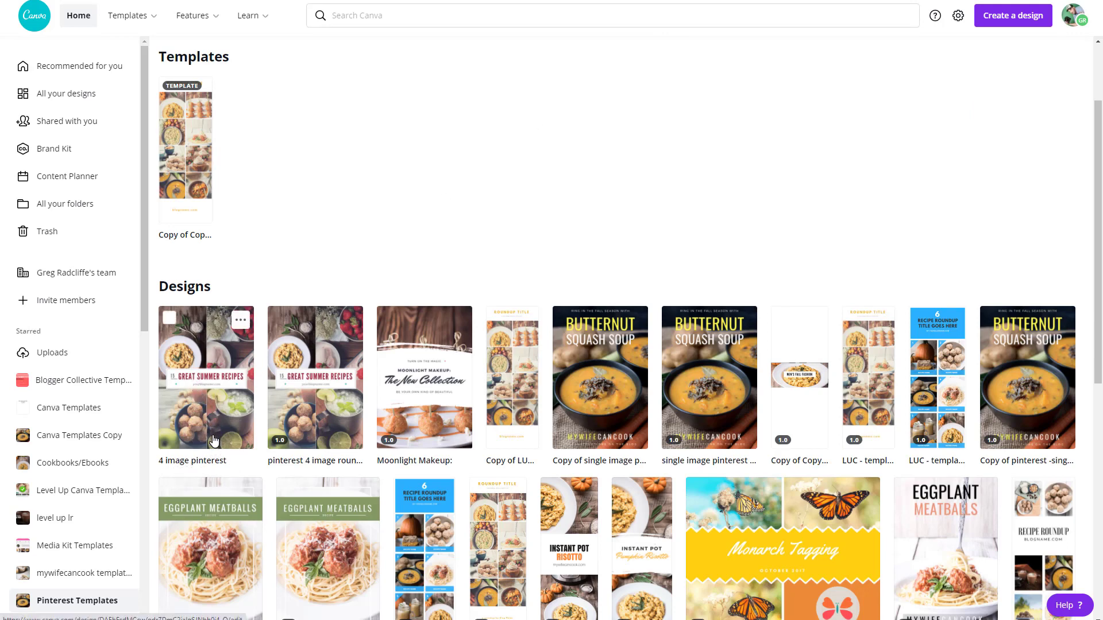
Open the "4 image pinterest" design from the Pinterest Templates folder and delete the photos from its two upper frames.
click(241, 321)
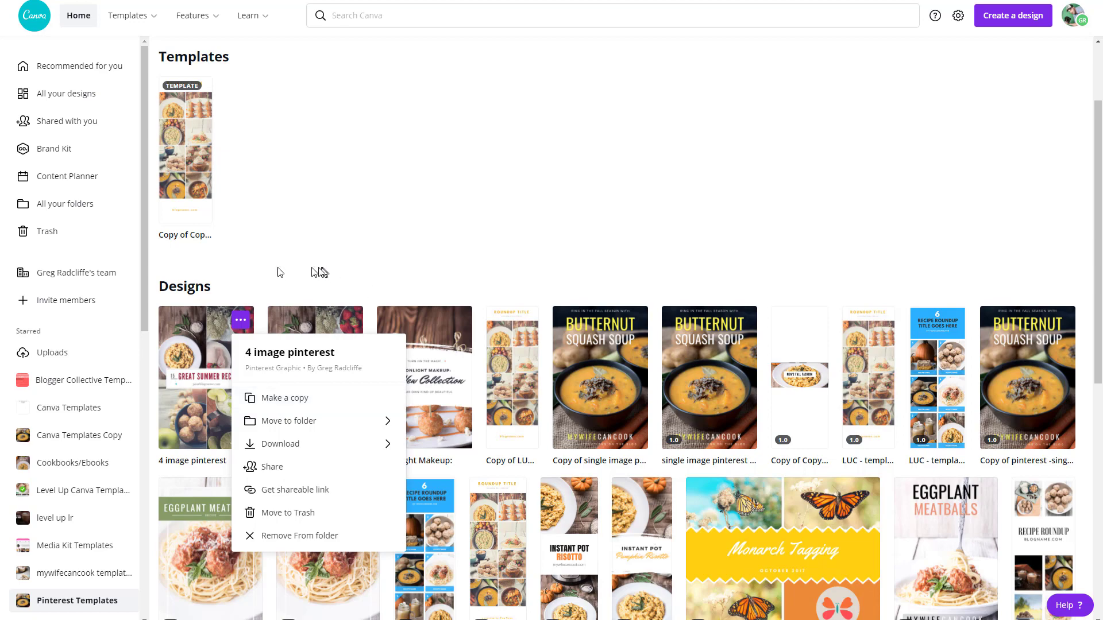
click(198, 378)
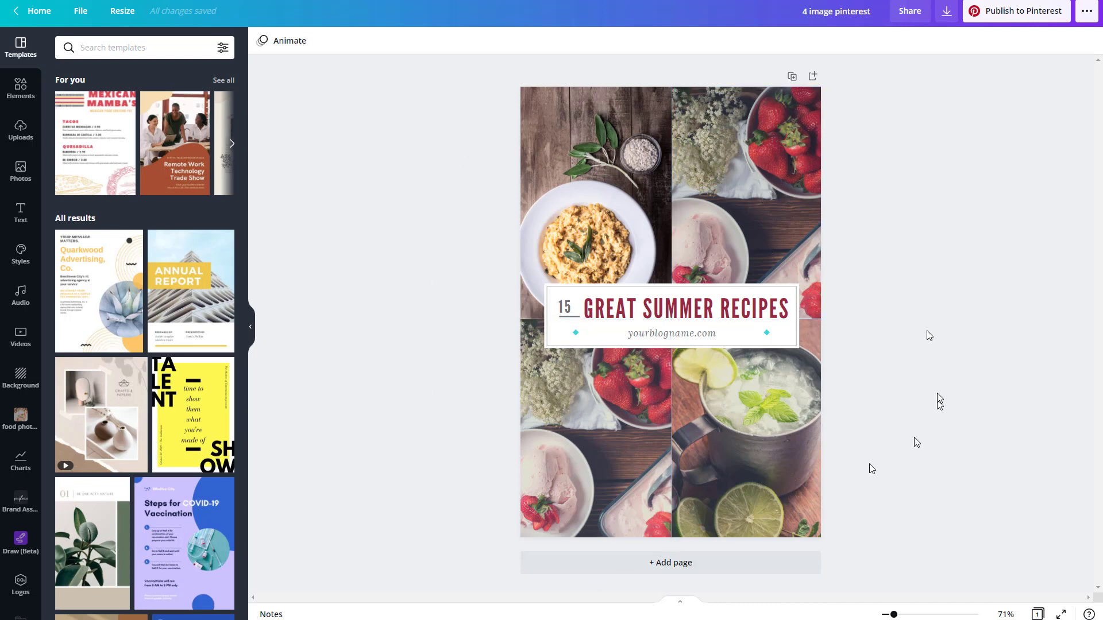
click(609, 228)
key(Delete)
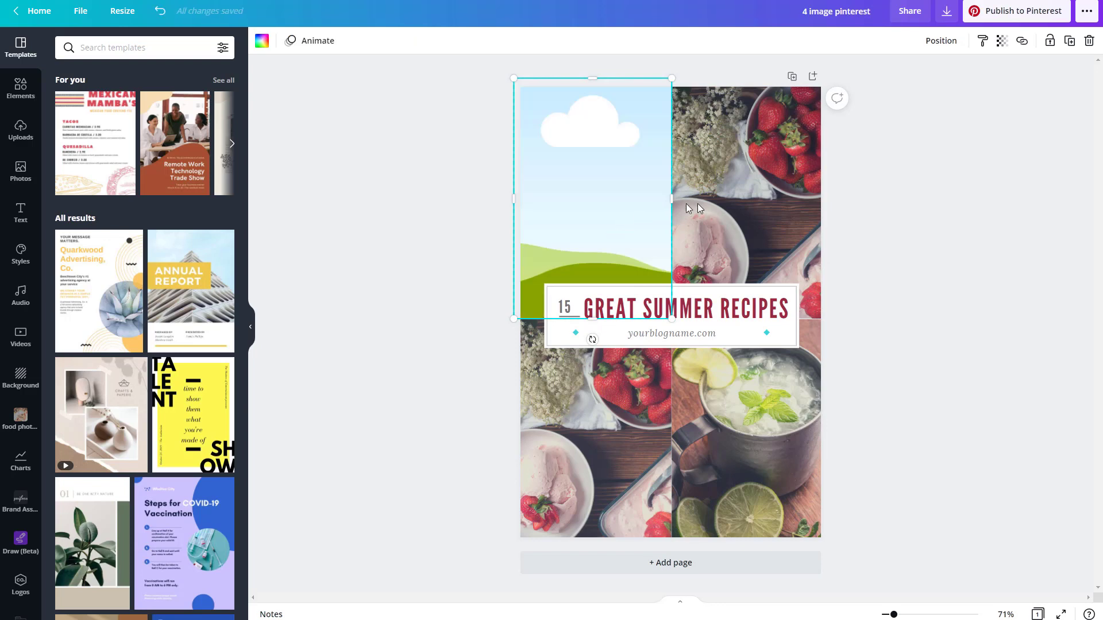
click(729, 211)
key(Delete)
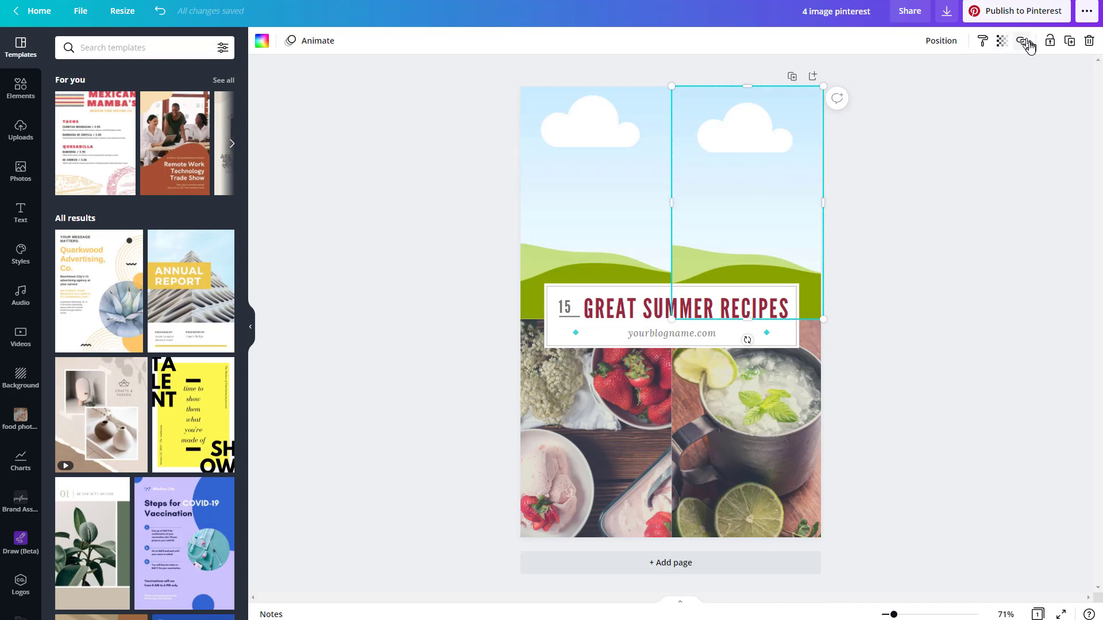
Publish the design as a team template in the Pinterest Templates folder.
click(1087, 12)
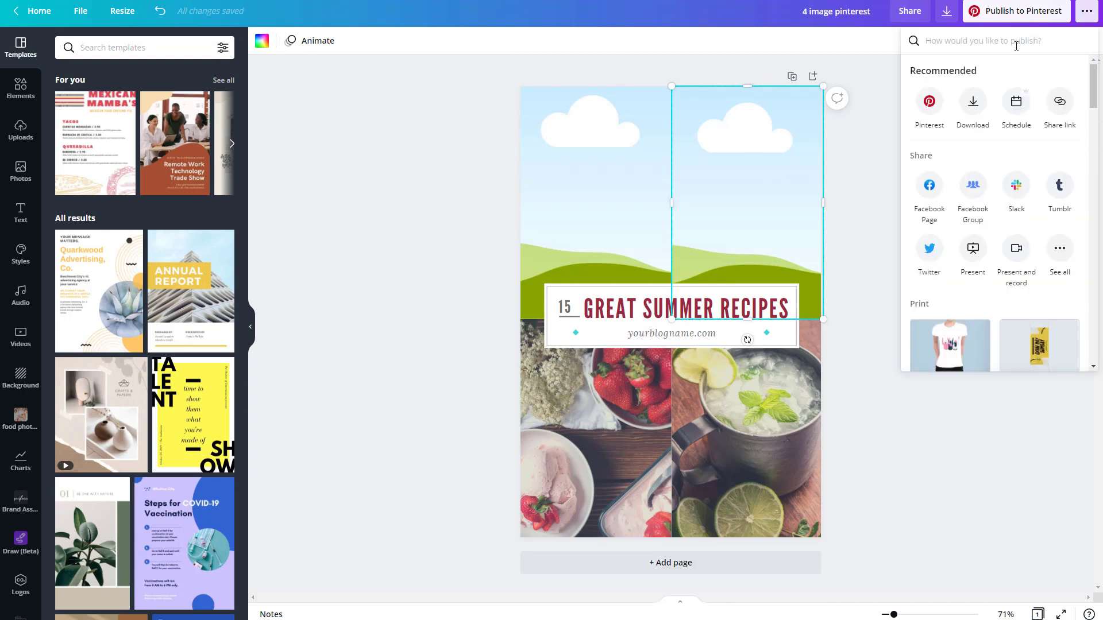
text(template)
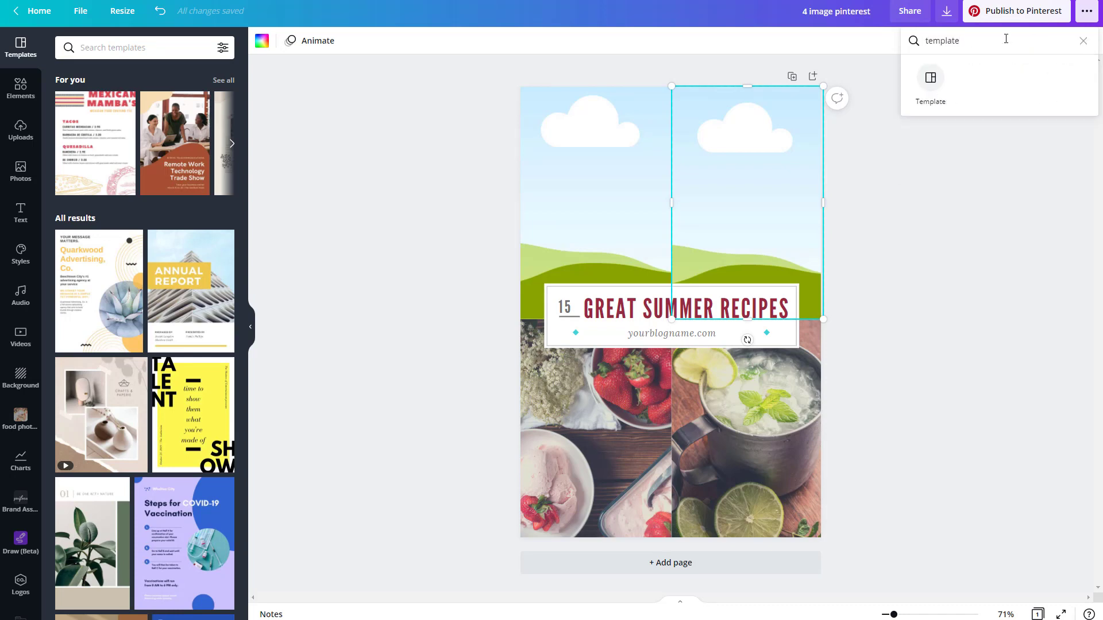
click(940, 90)
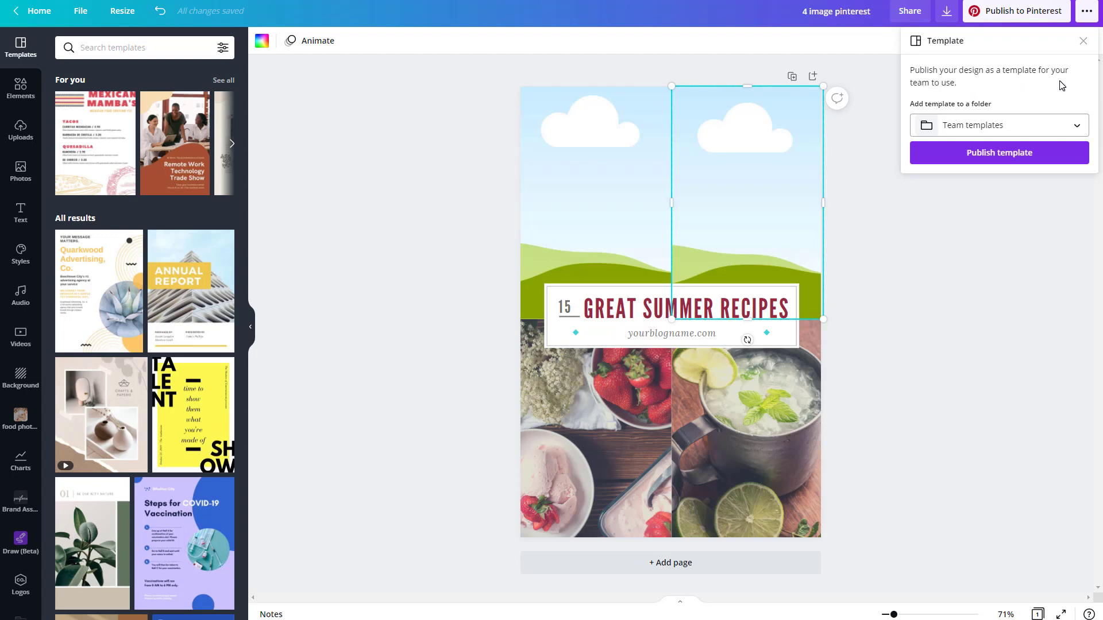
click(1068, 125)
scroll(1059, 184, down, 10)
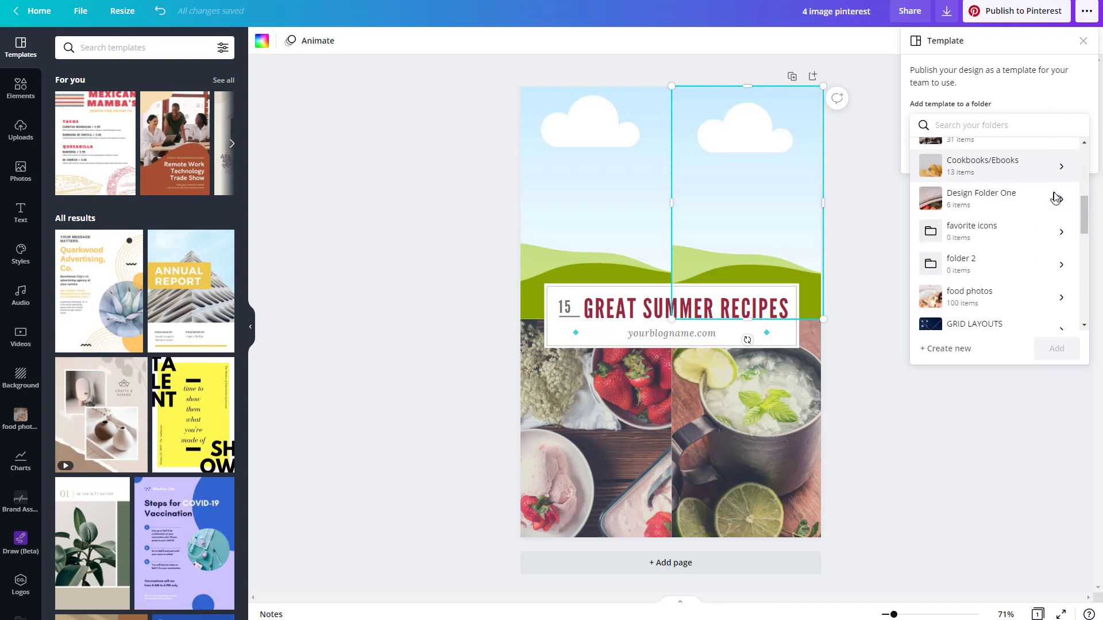
scroll(1057, 196, down, 2)
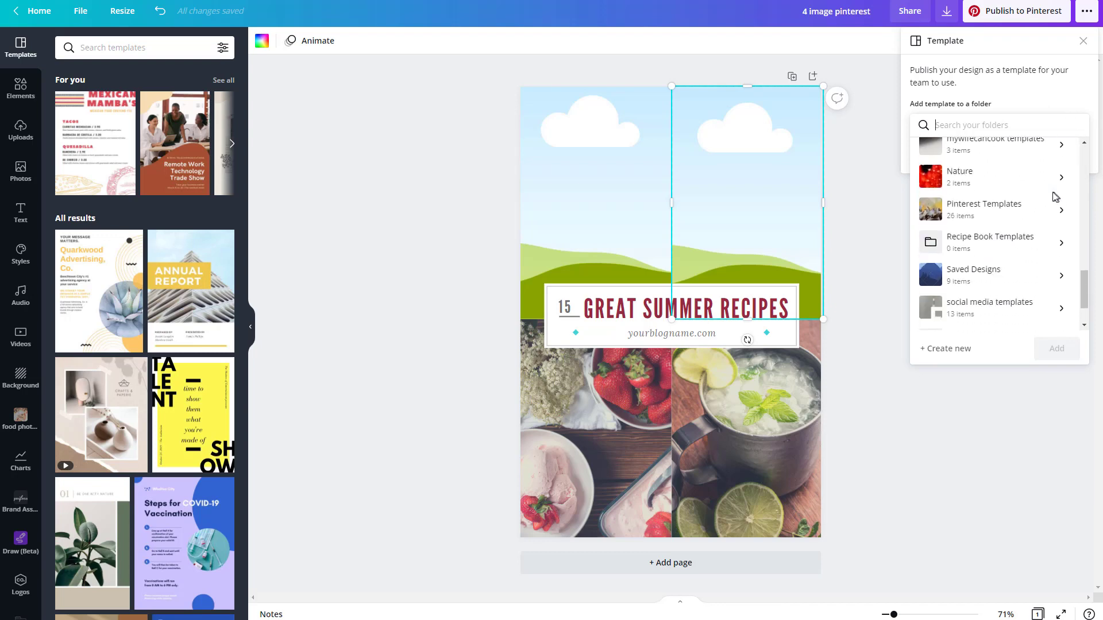
click(977, 216)
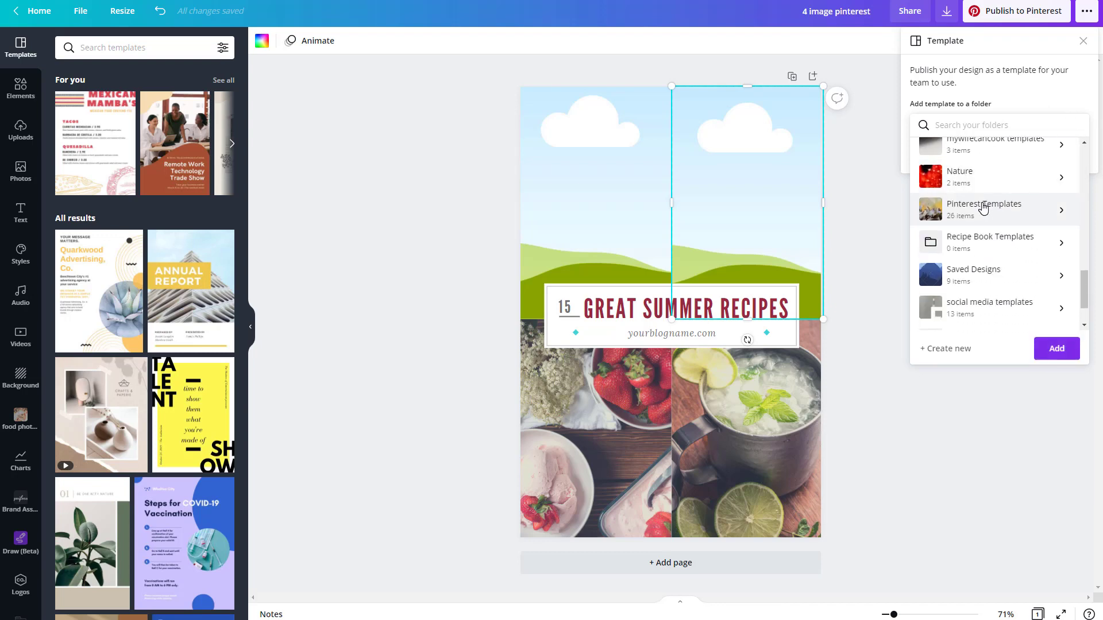
click(1051, 353)
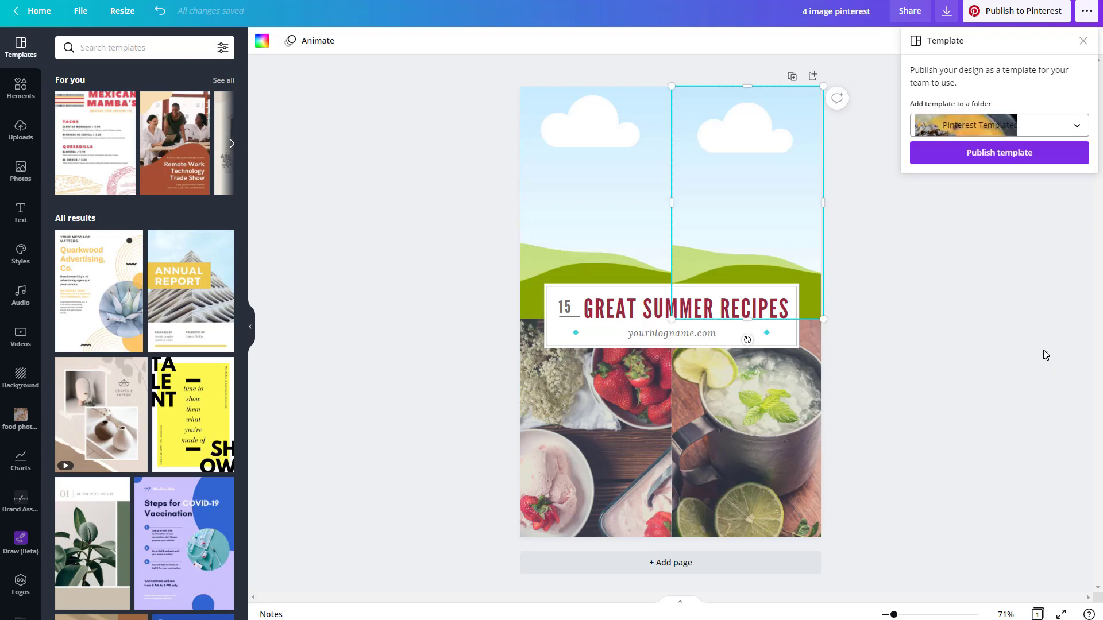
click(992, 156)
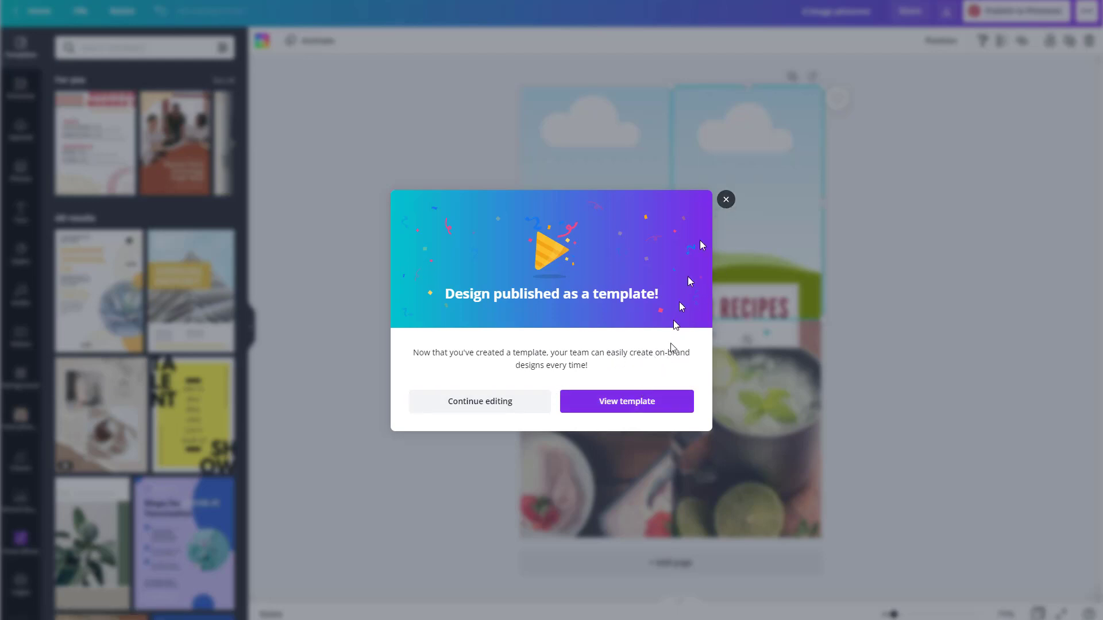
View the published template in its folder and open the details of the "4 image pinterest" template.
click(654, 404)
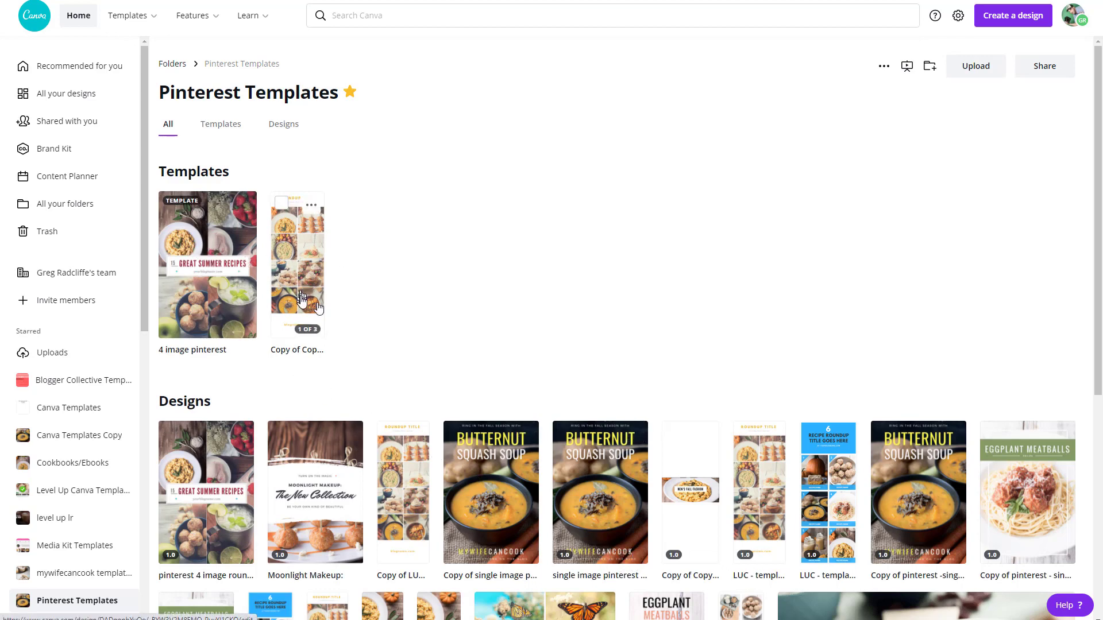
scroll(475, 258, down, 2)
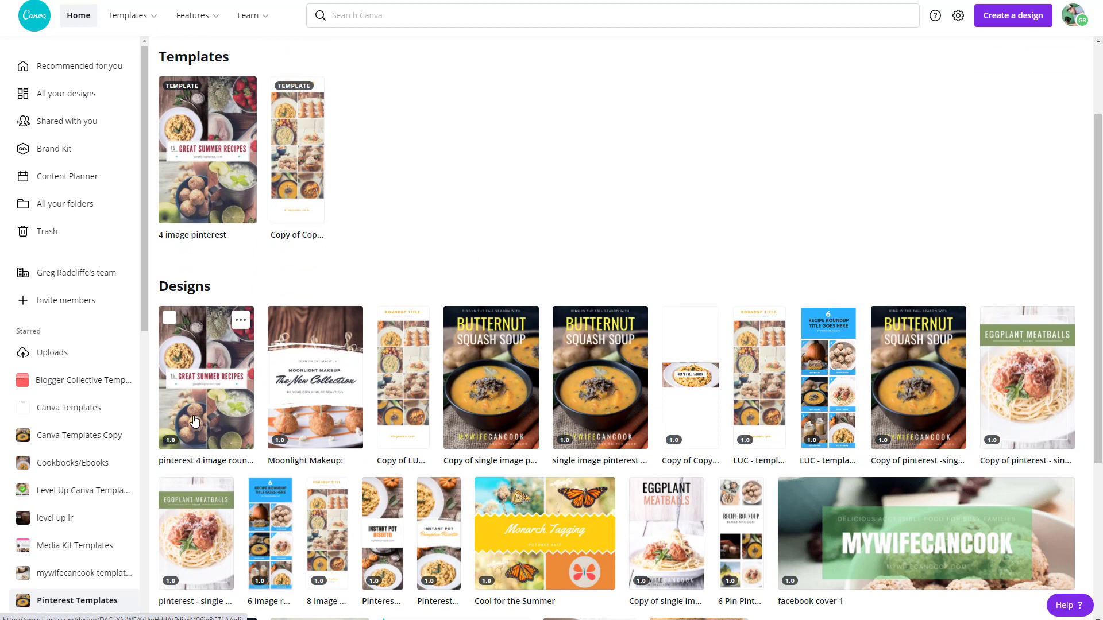
click(214, 184)
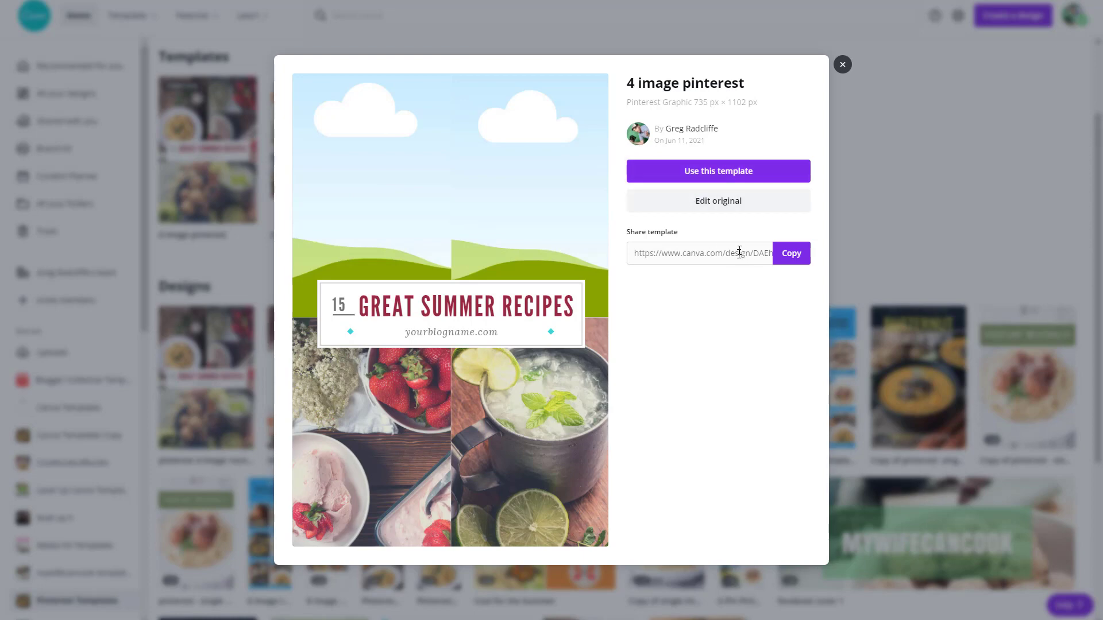
Start a new design from the published "4 image pinterest" template.
click(719, 177)
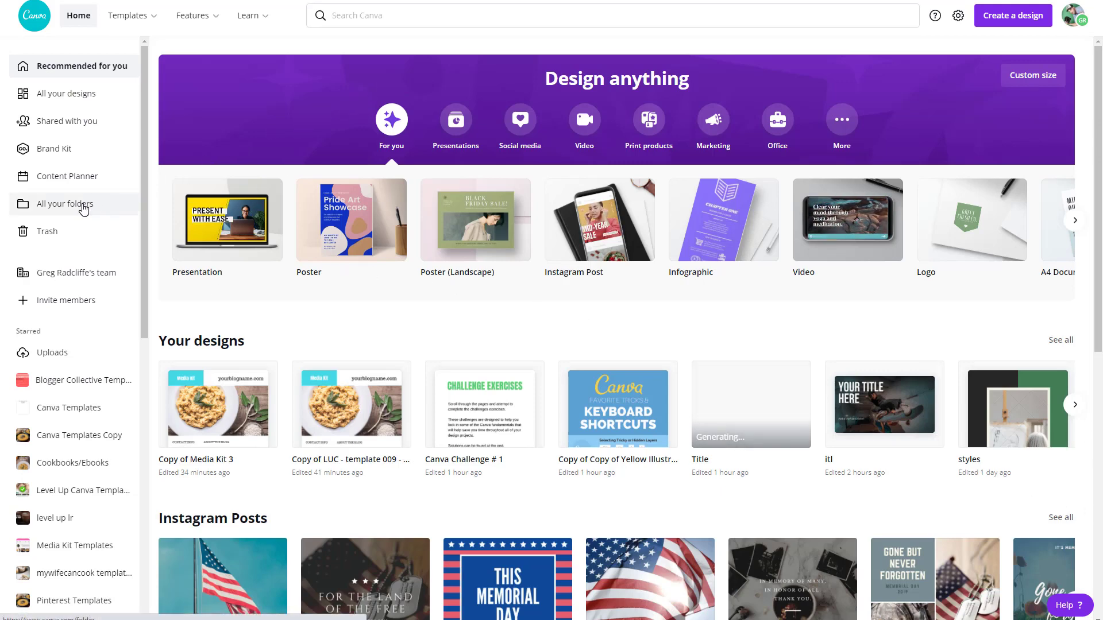
Add a banner to the food photos folder using the recently used photo of vegetables, fruit and salmon, and save it.
click(89, 206)
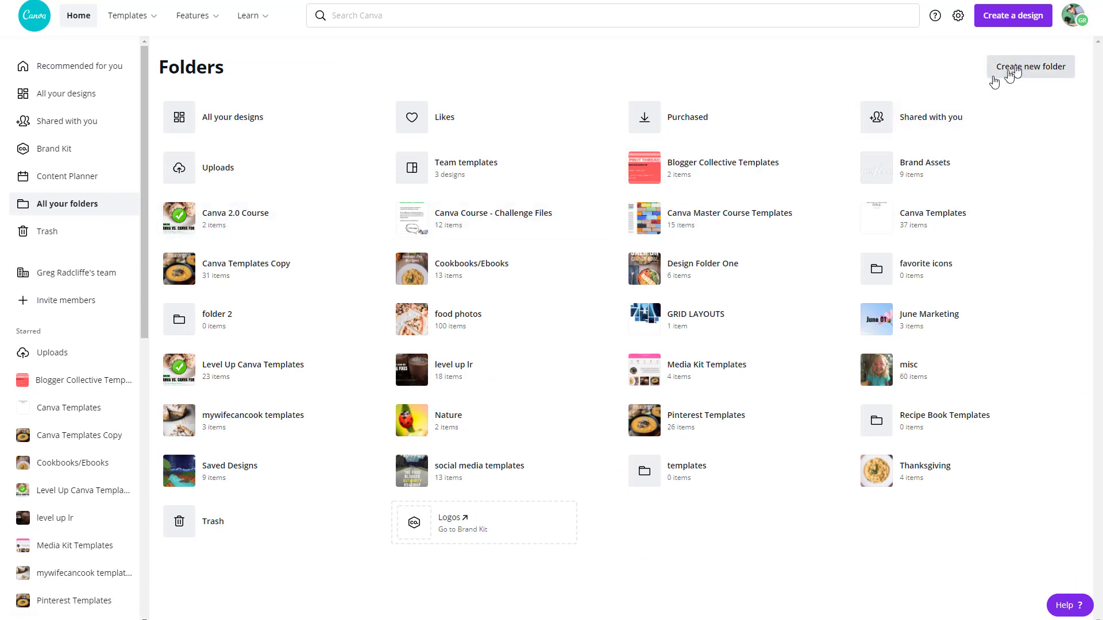
click(464, 314)
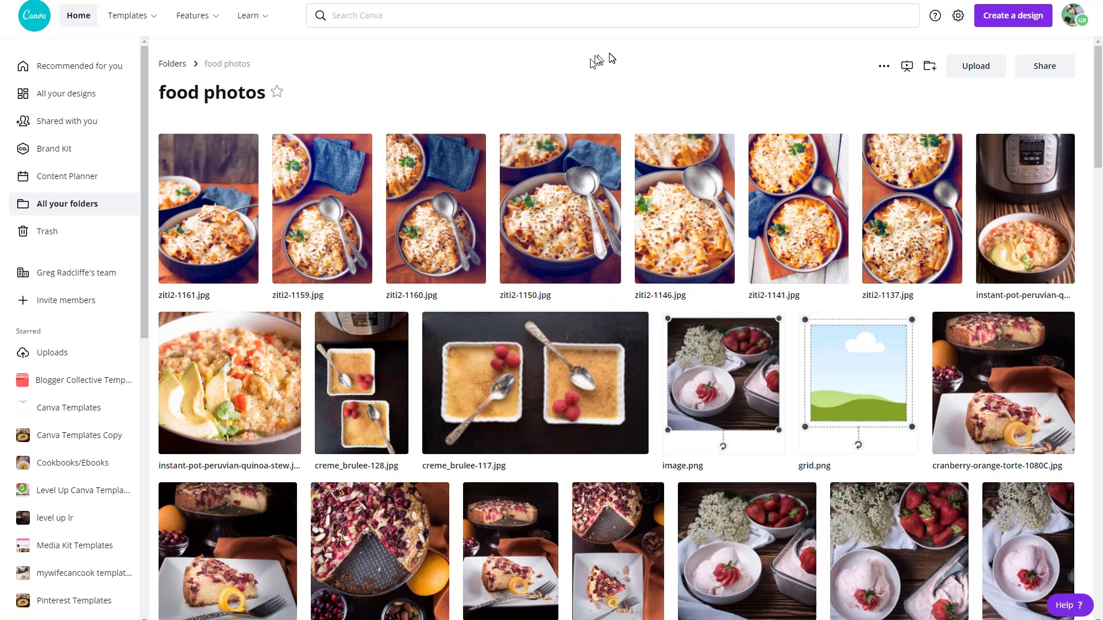
click(884, 66)
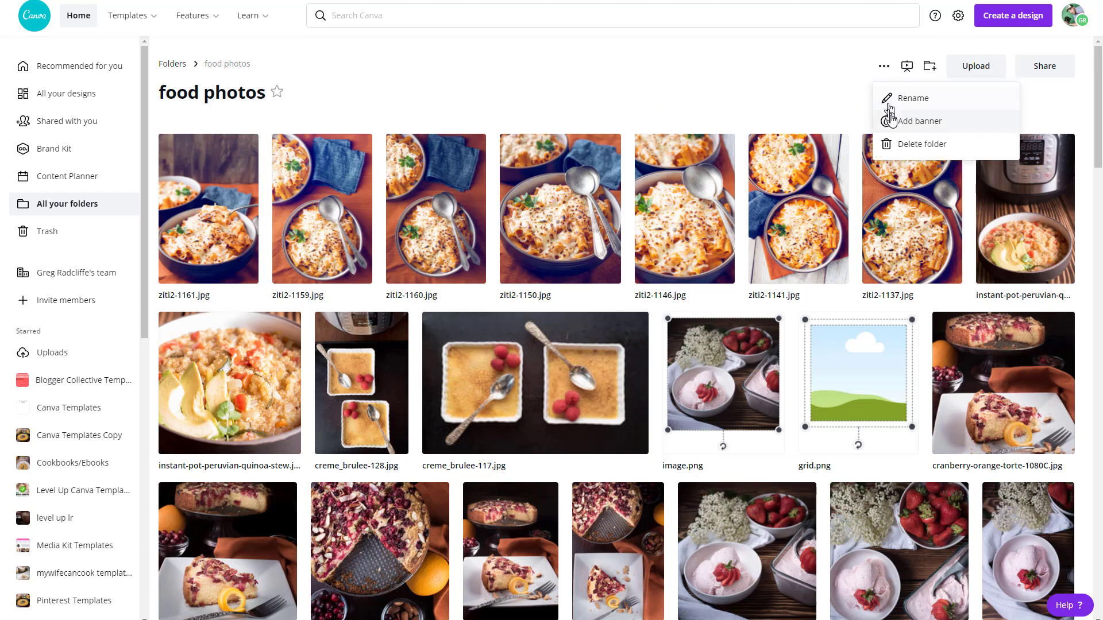
click(893, 128)
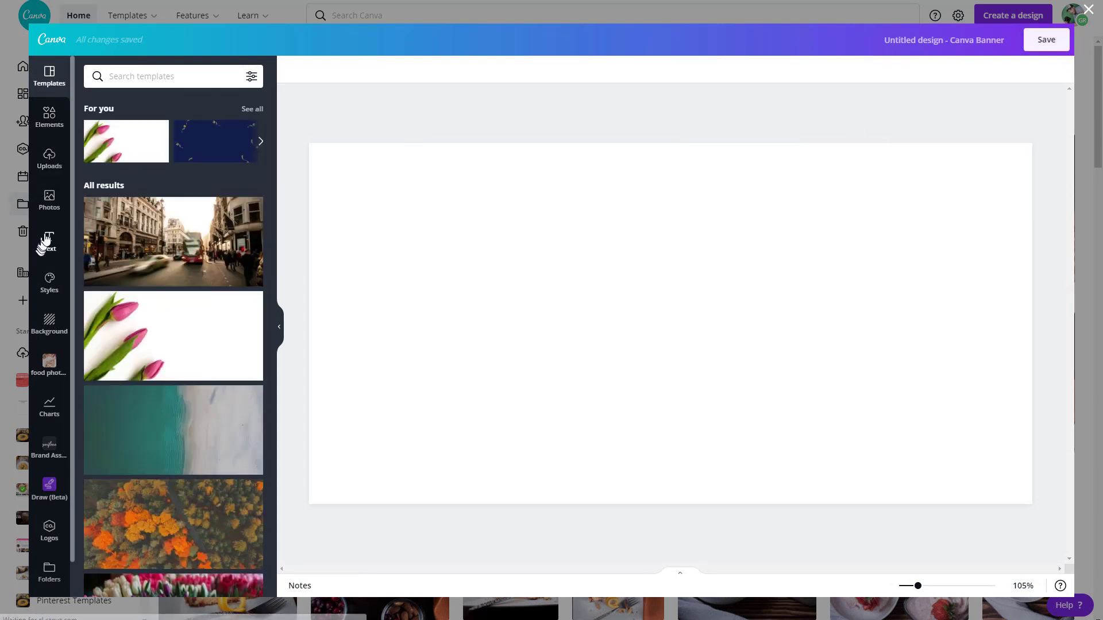
click(50, 208)
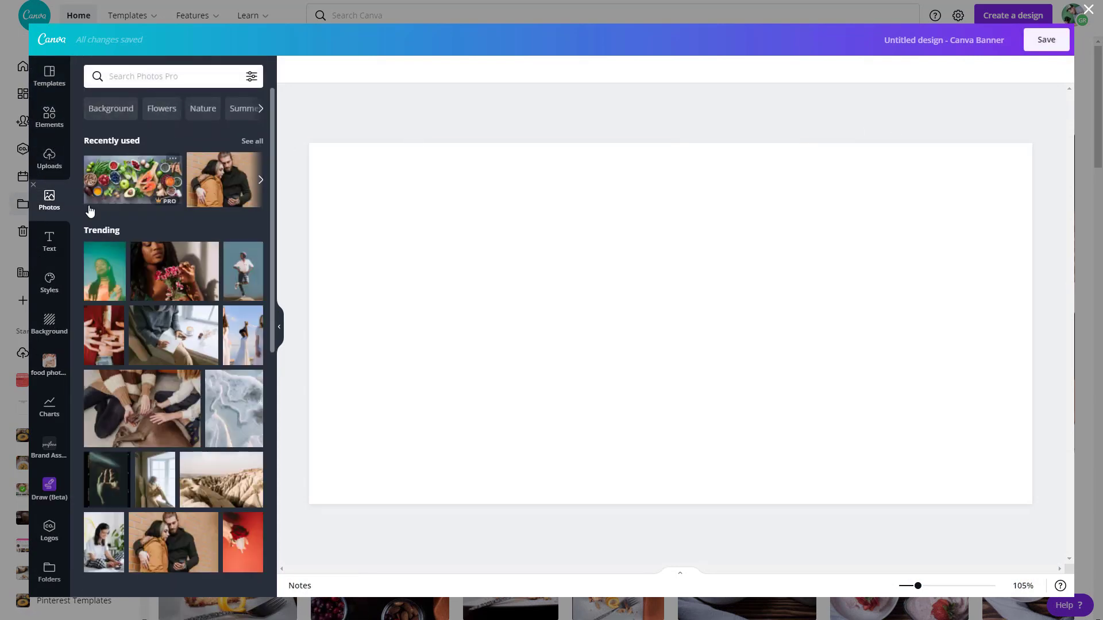
drag(115, 193, 323, 252)
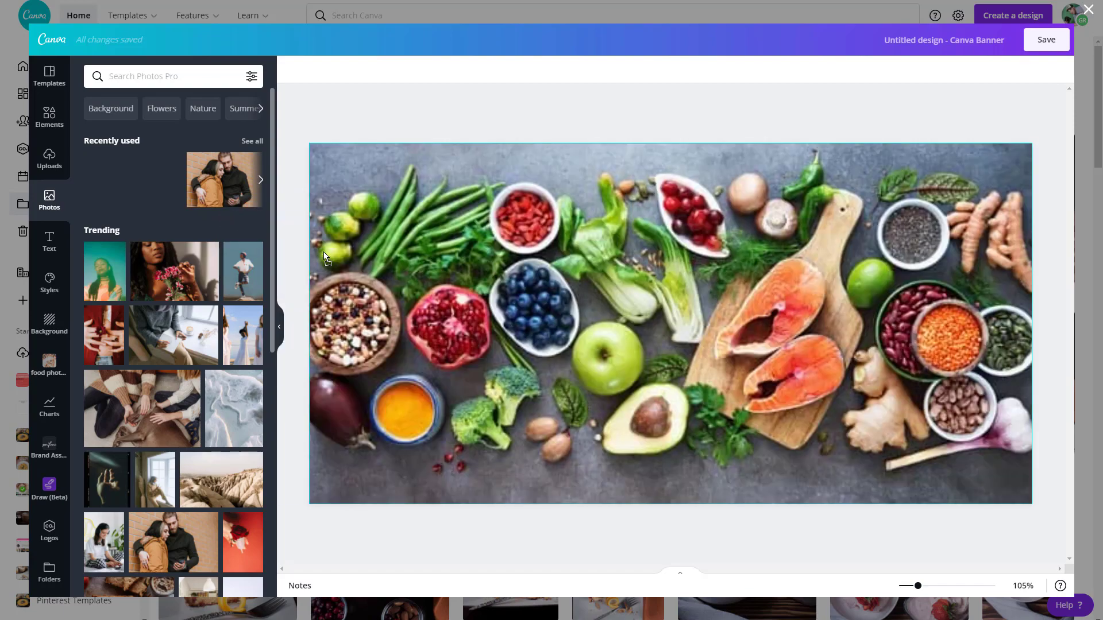
click(1035, 43)
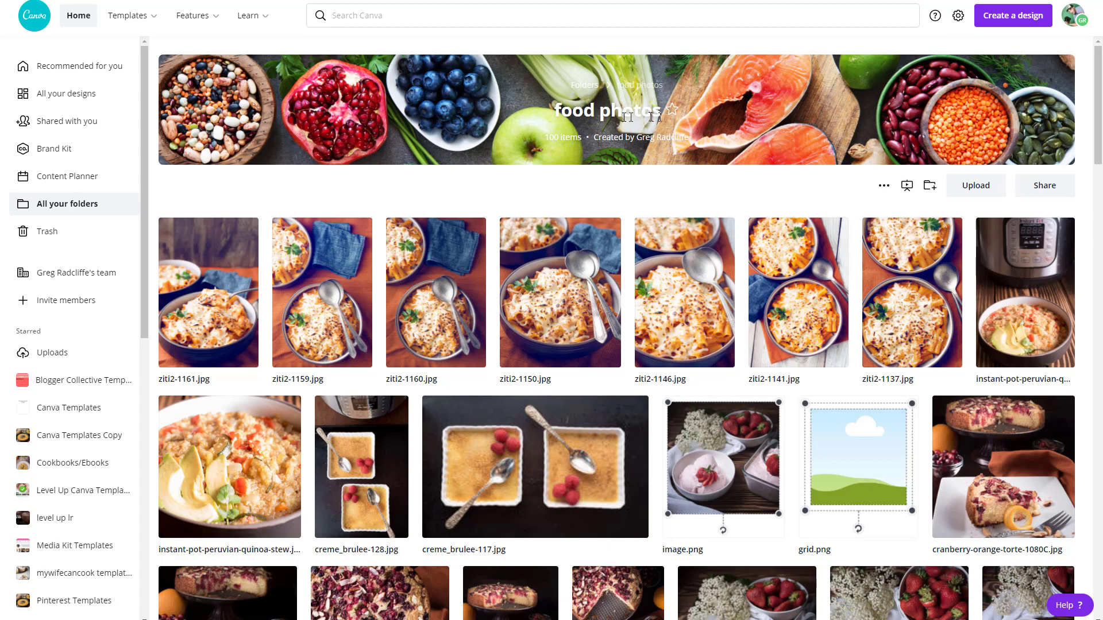
Star the food photos folder and locate its entry at the end of the starred folders list.
click(676, 114)
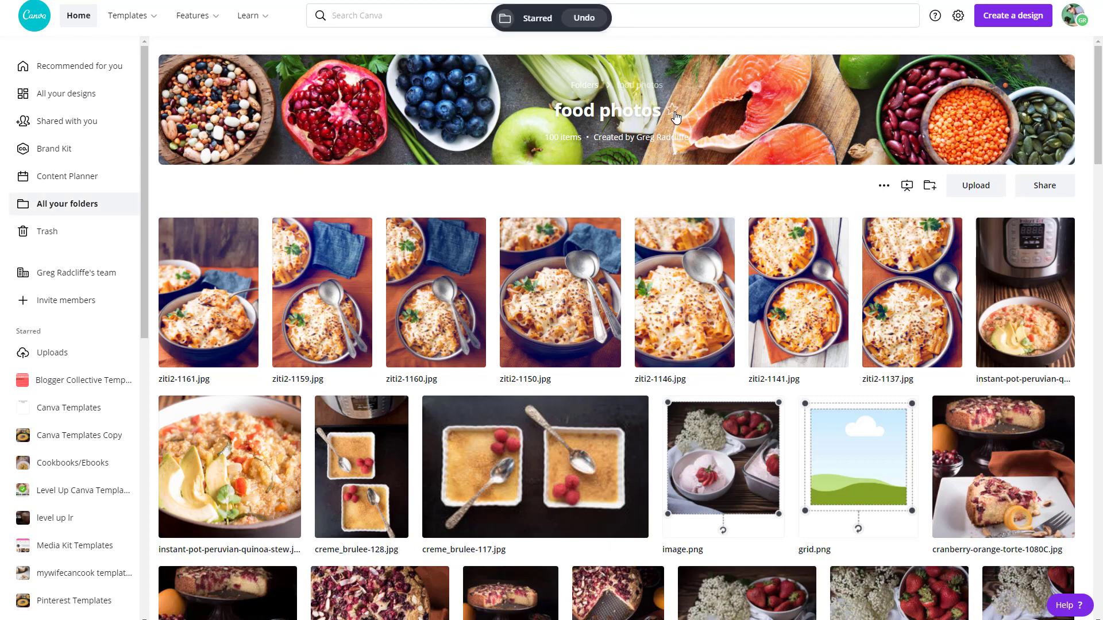
click(676, 114)
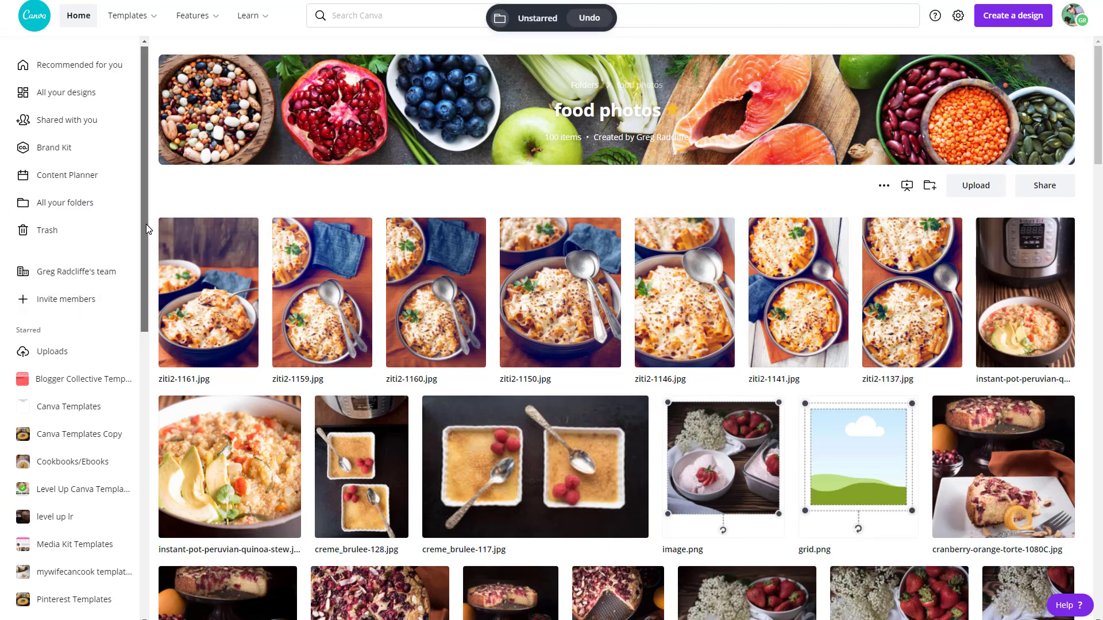
scroll(145, 230, down, 1)
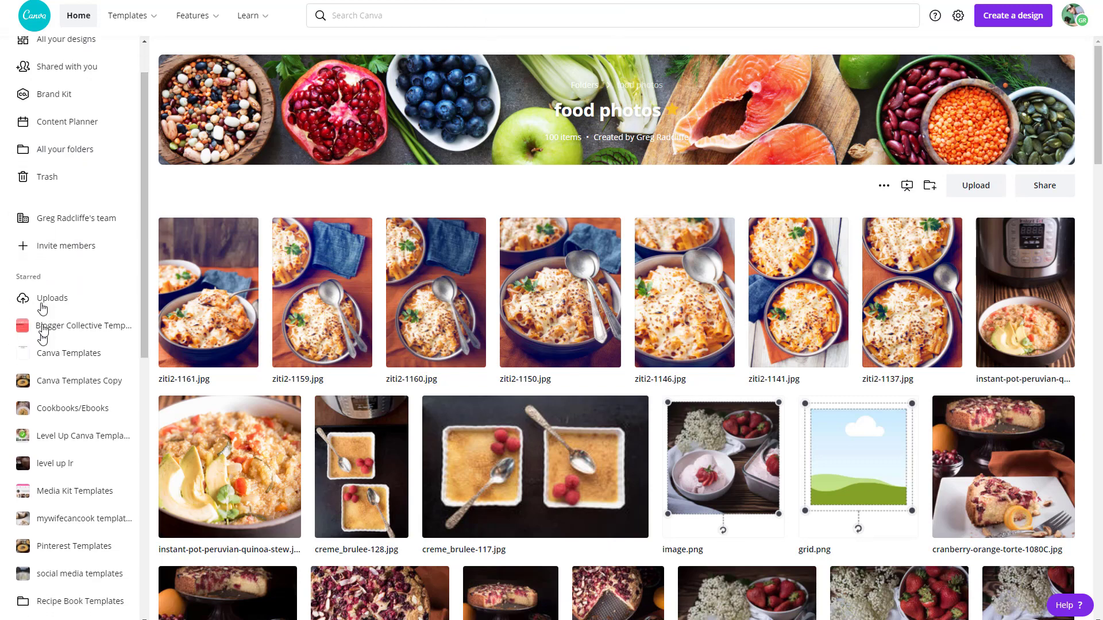
drag(143, 264, 146, 508)
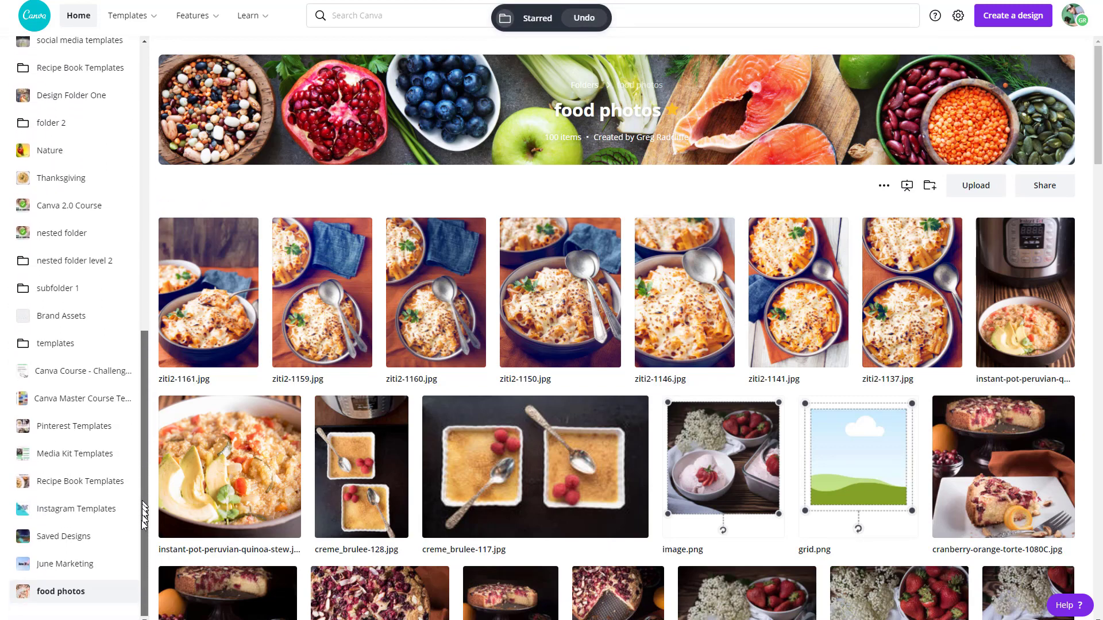
click(673, 110)
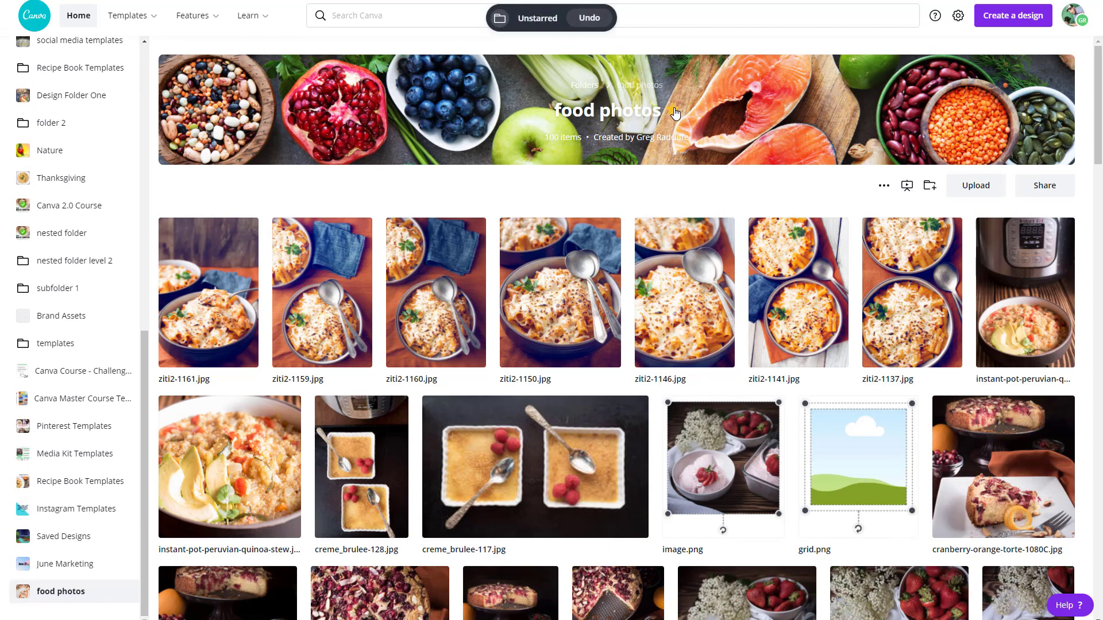
click(673, 110)
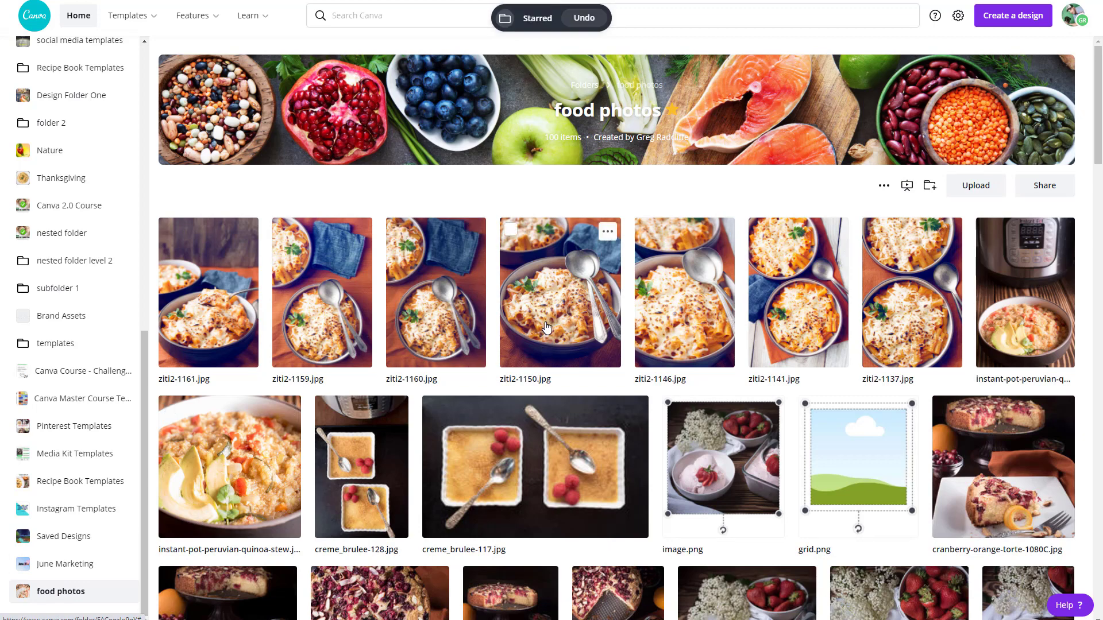
drag(540, 326, 460, 356)
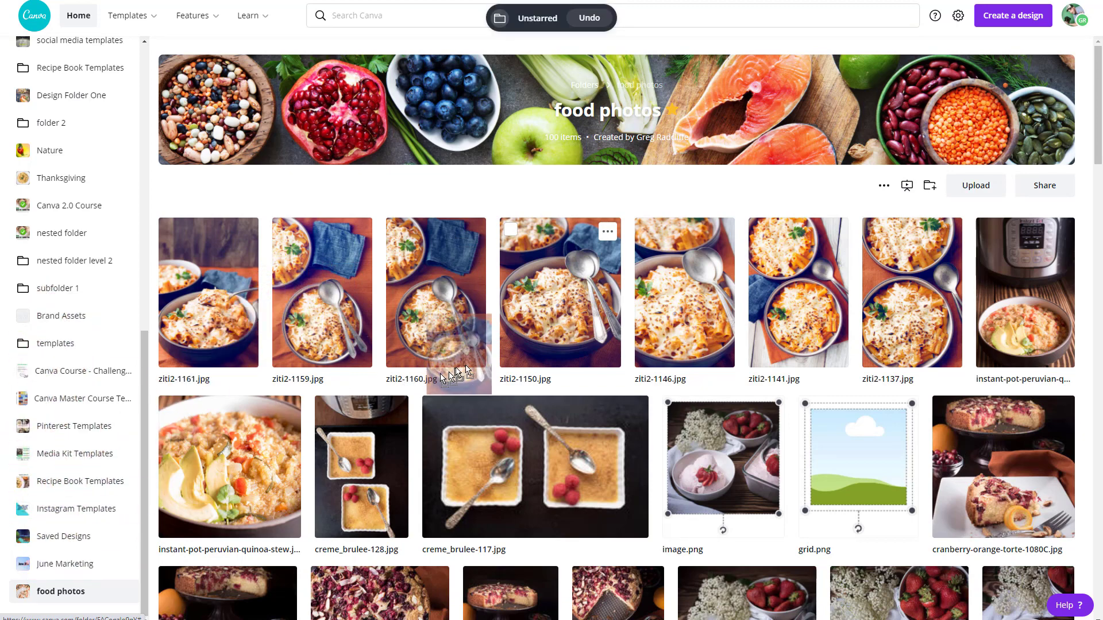
click(671, 109)
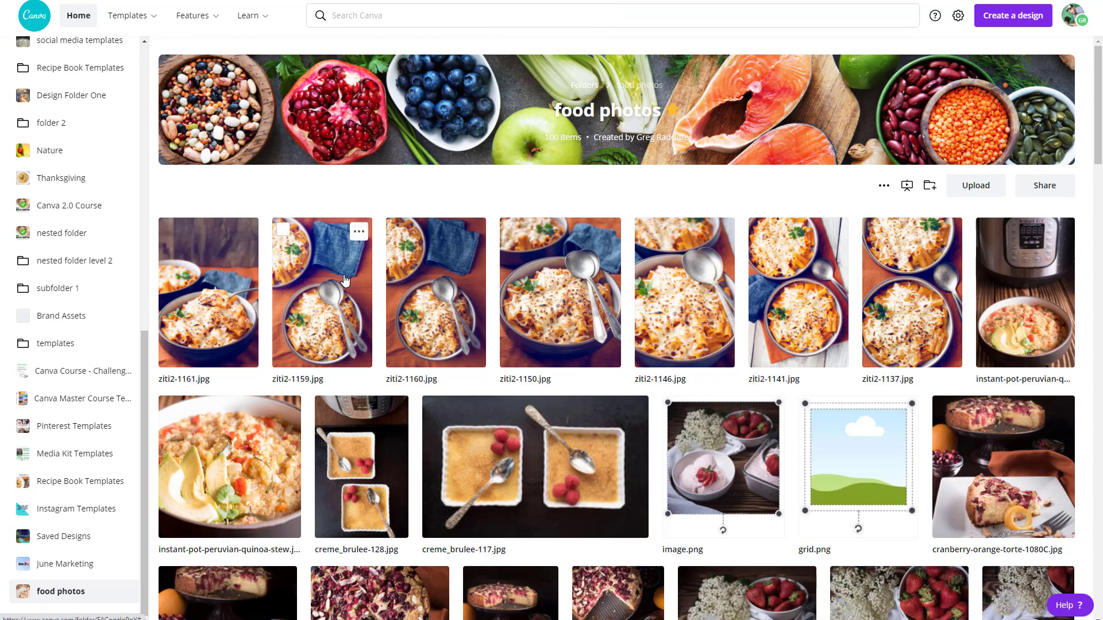
Select the photos ziti2-1161, ziti2-1159, ziti2-1160 and ziti2-1150, view the folders they can be moved to, and cancel the move.
click(170, 230)
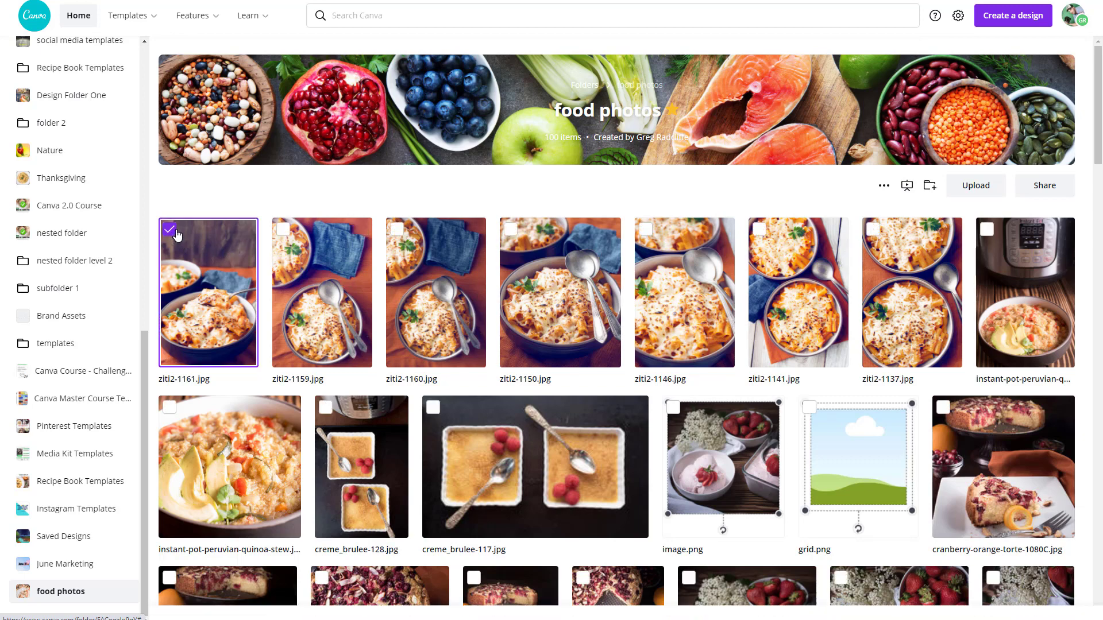
click(283, 230)
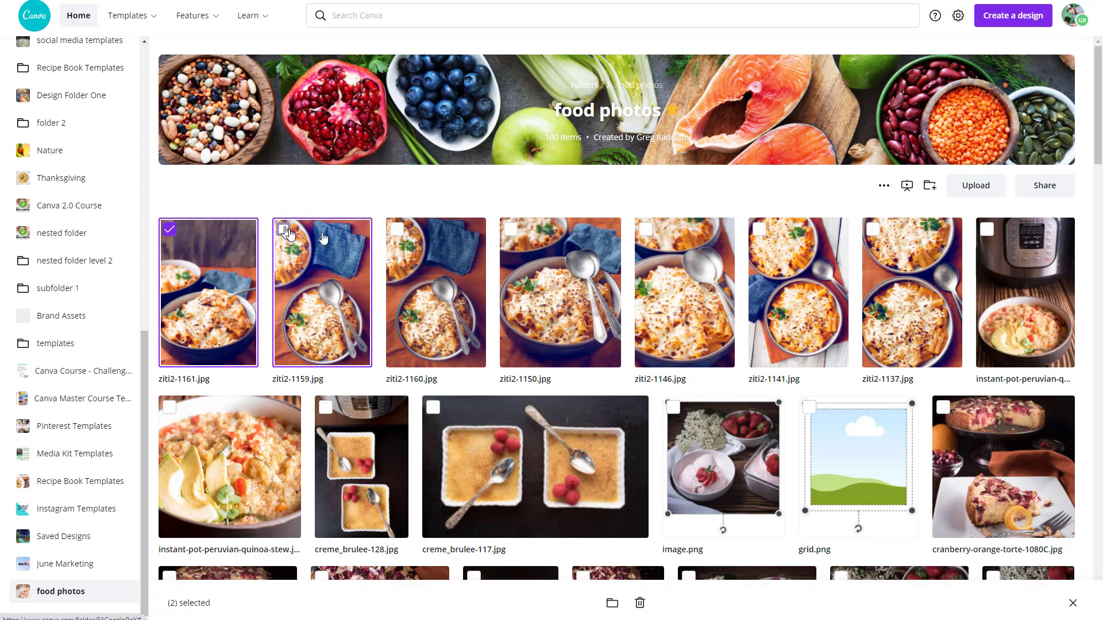
click(397, 229)
click(509, 231)
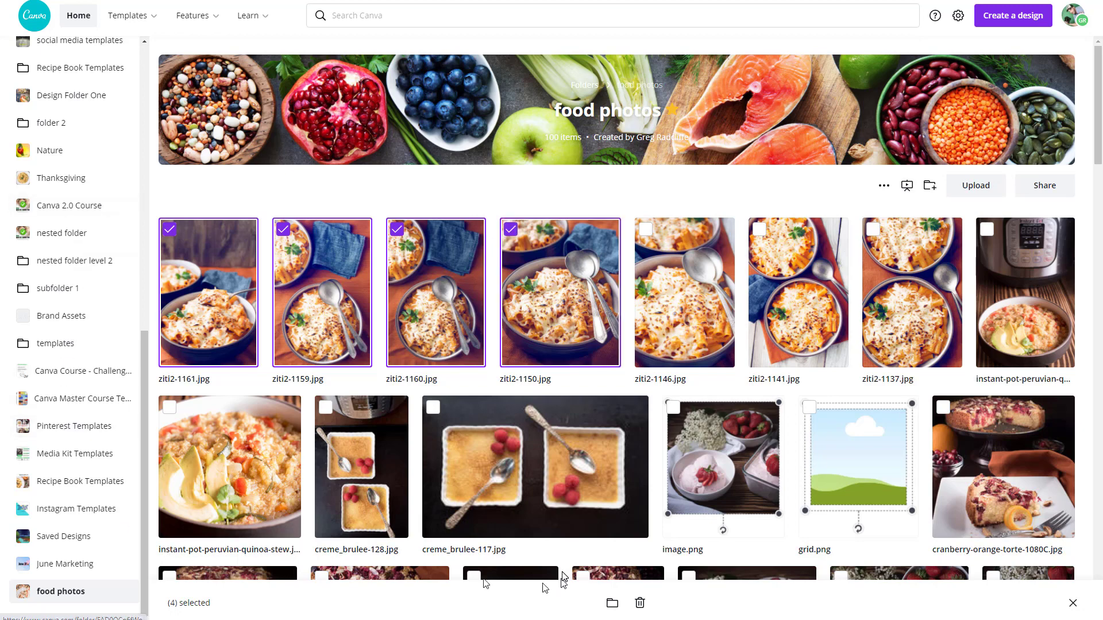
click(612, 608)
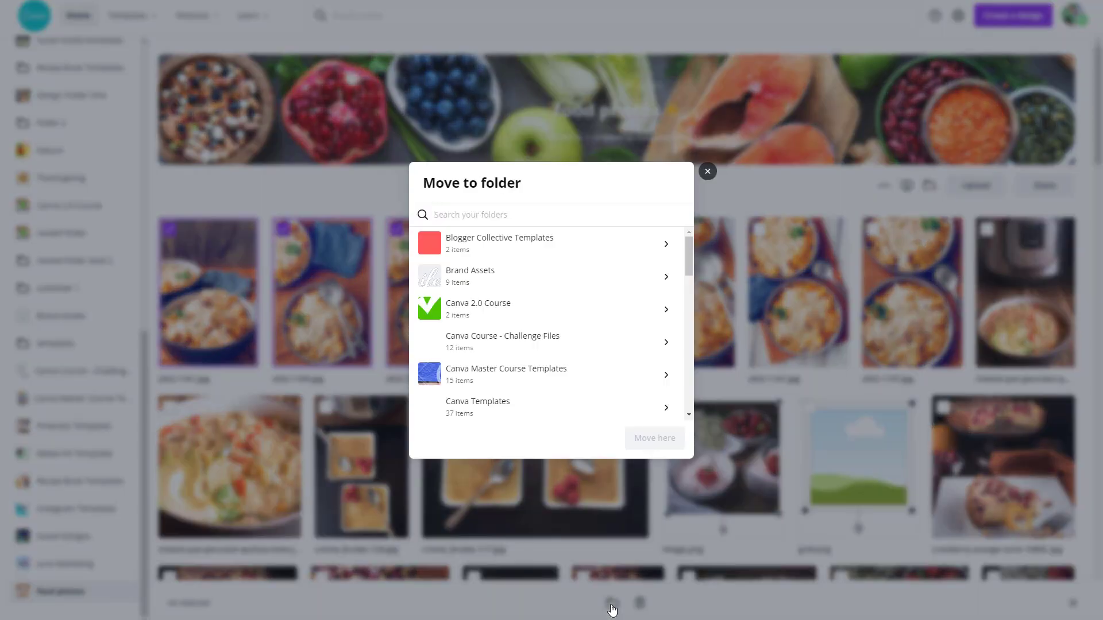
click(707, 172)
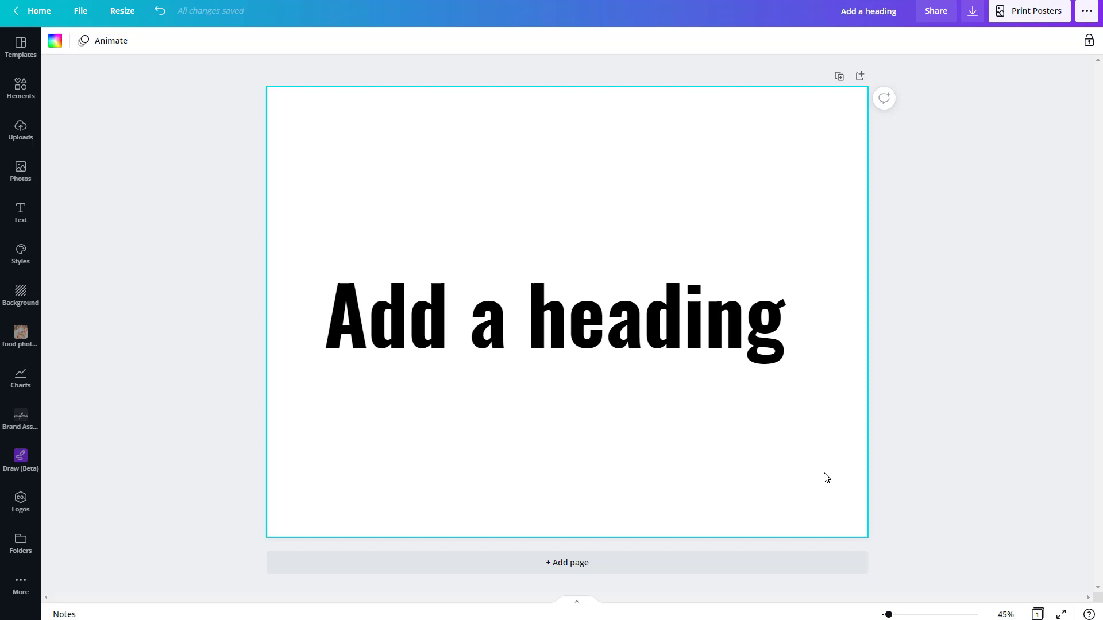
Apply the Shadow effect to the "Add a heading" text with offset 68, direction -41 and blur 40.
click(589, 344)
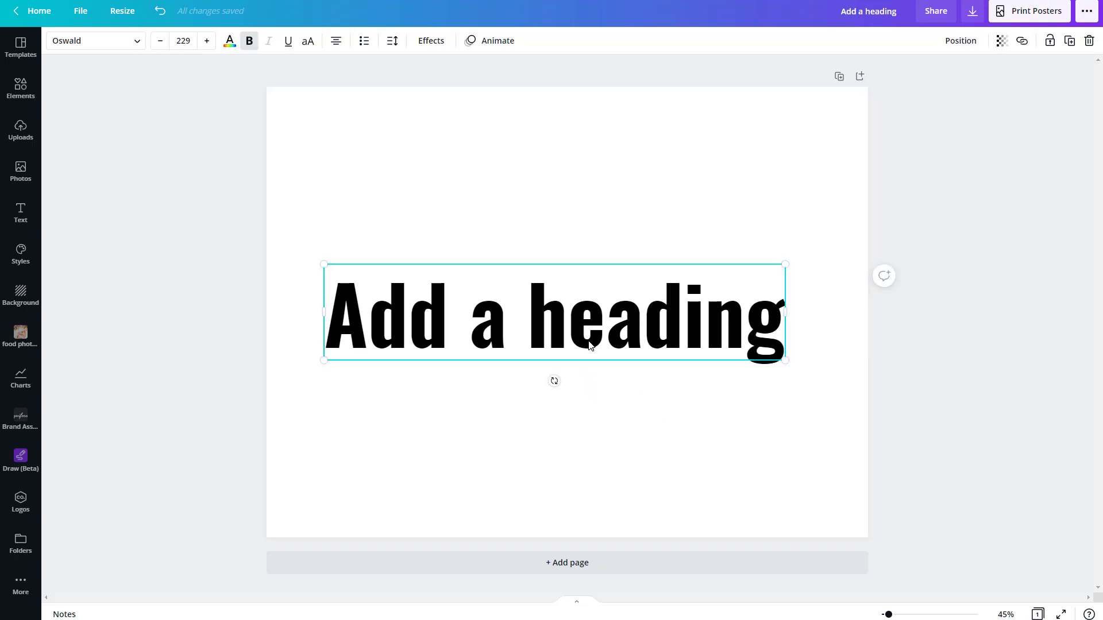
click(438, 45)
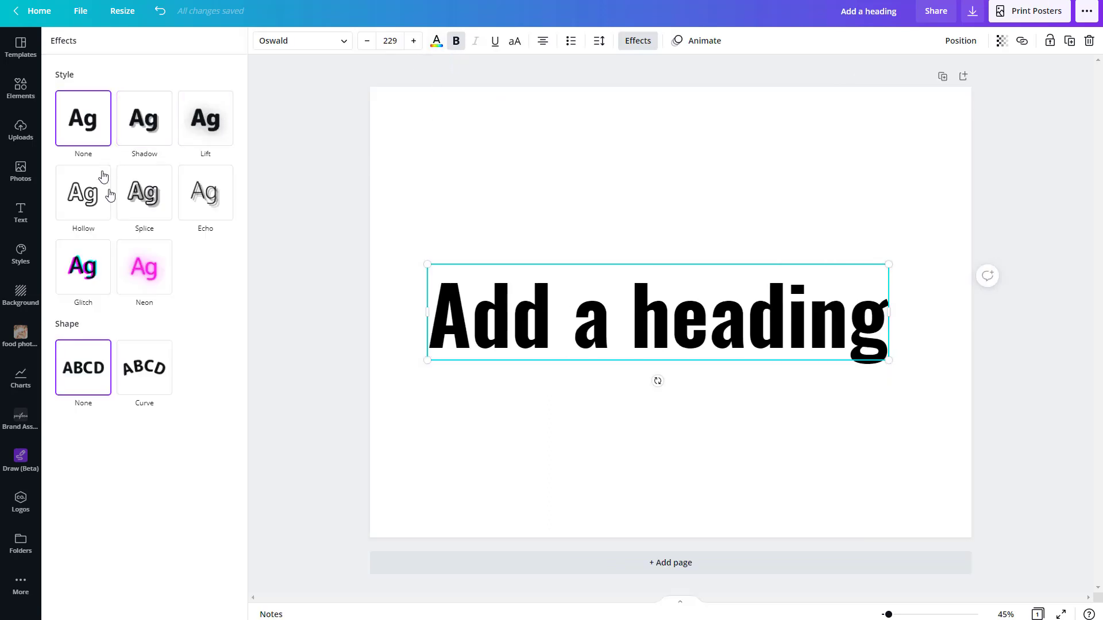
click(153, 148)
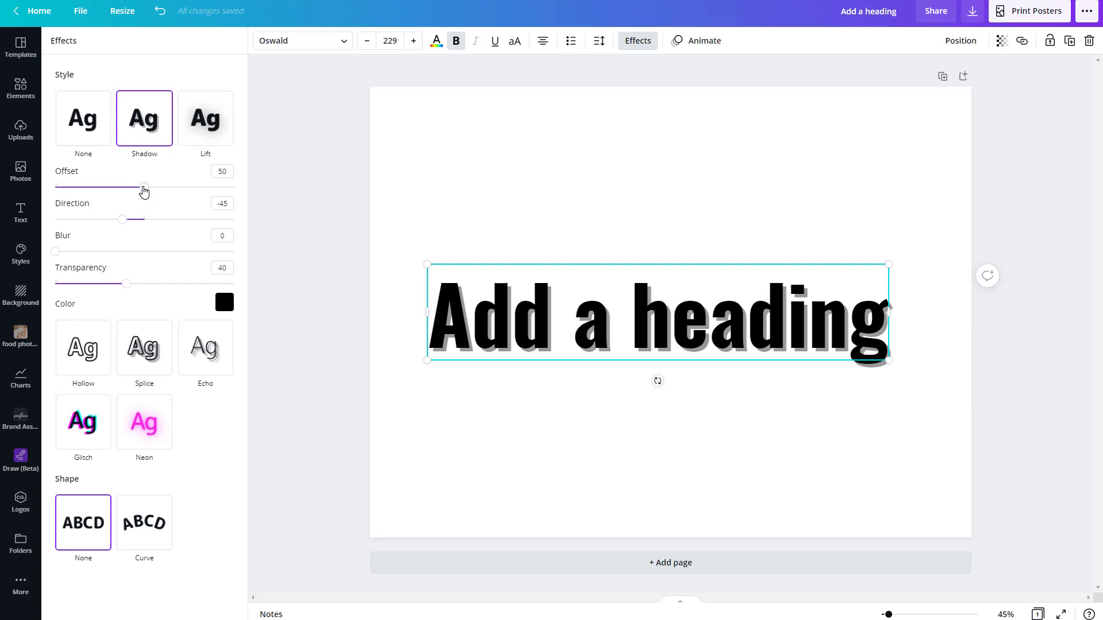
drag(144, 191, 173, 194)
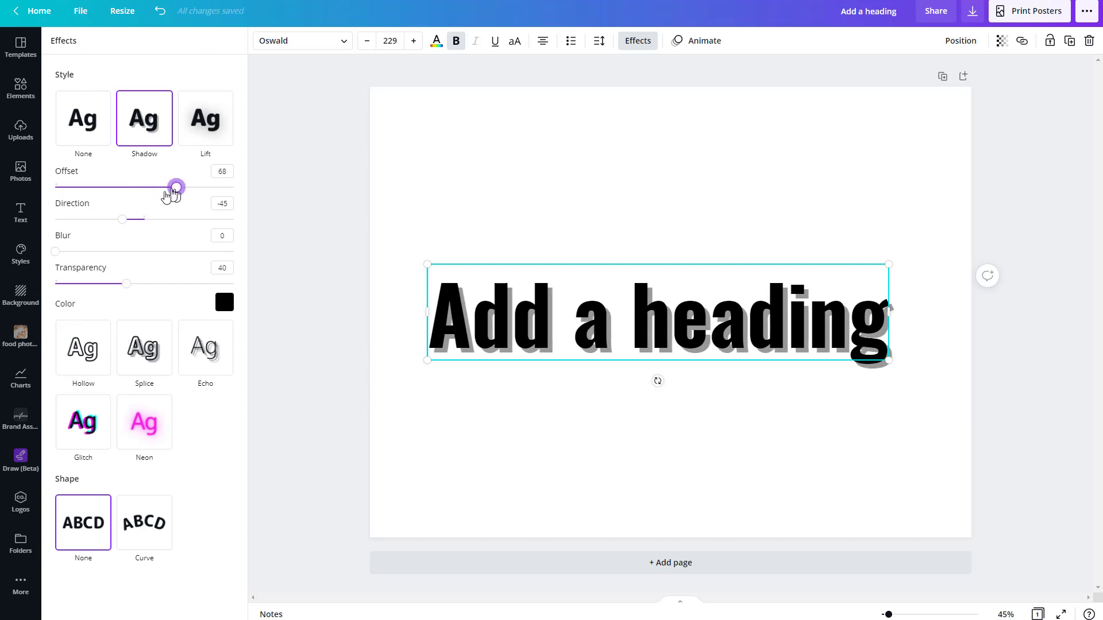
mouse_move(122, 219)
mouse_down()
mouse_move(143, 221)
mouse_move(92, 220)
mouse_move(124, 220)
mouse_up()
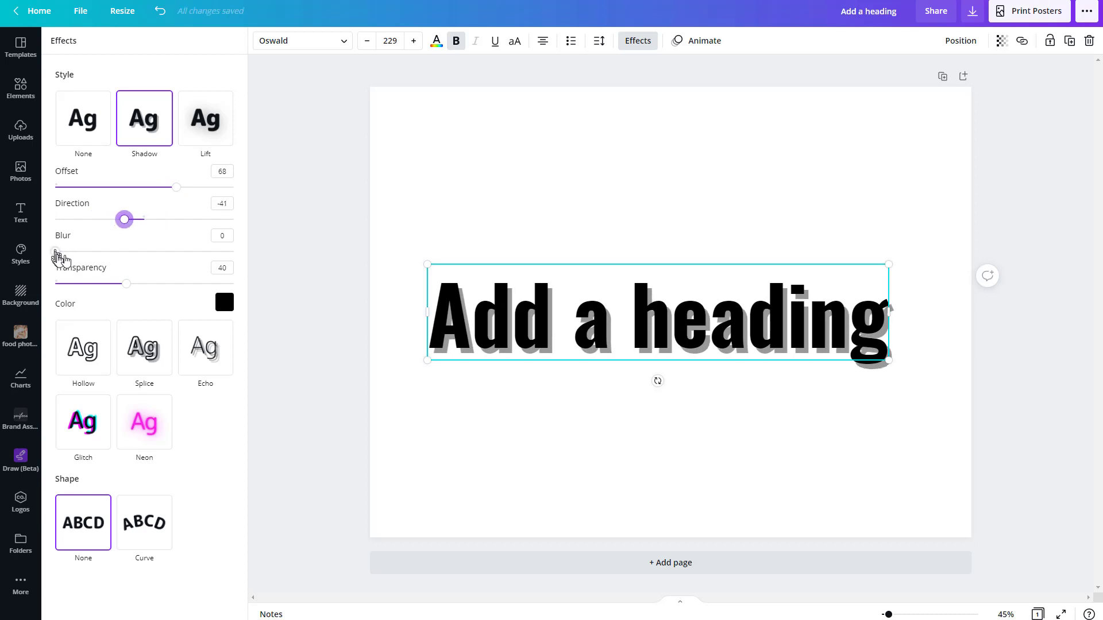
drag(56, 252, 126, 256)
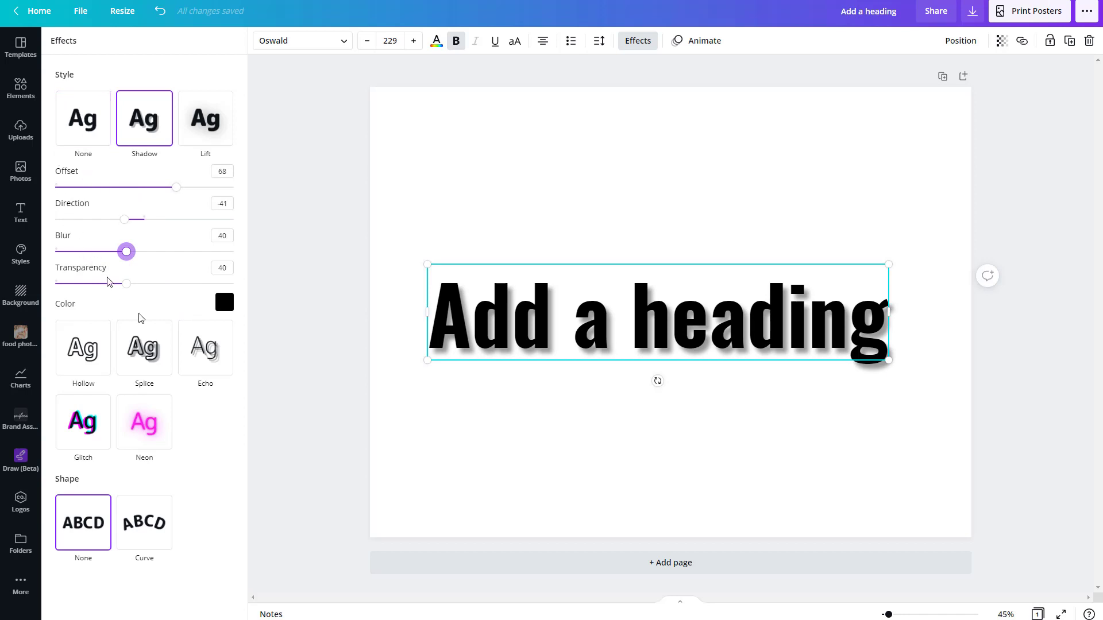
Try the Splice and Neon effects on the heading.
click(144, 347)
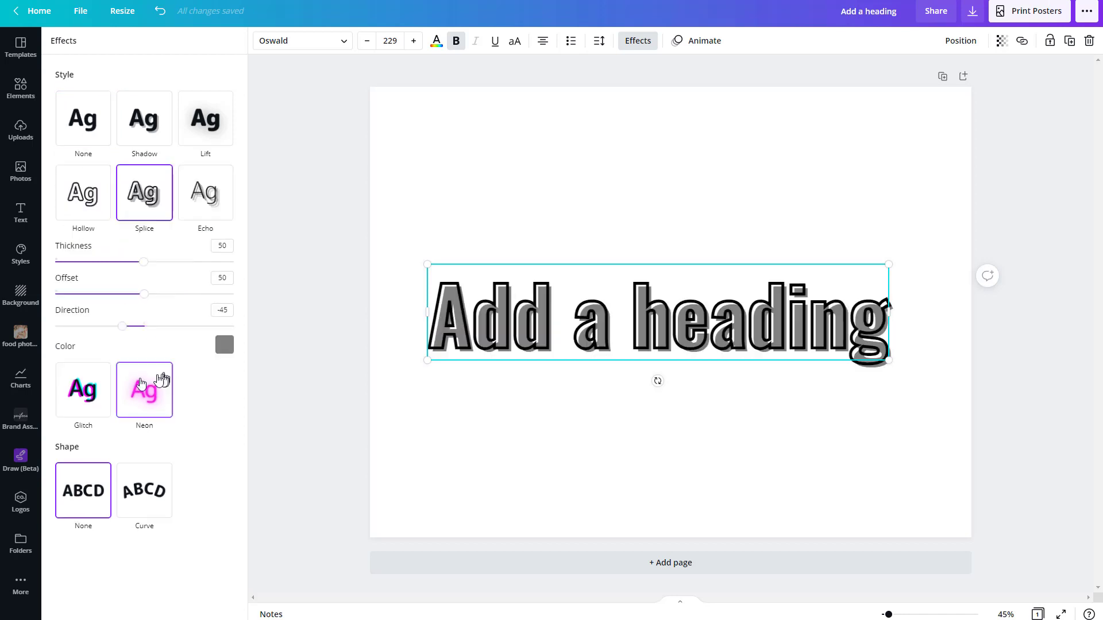
click(142, 383)
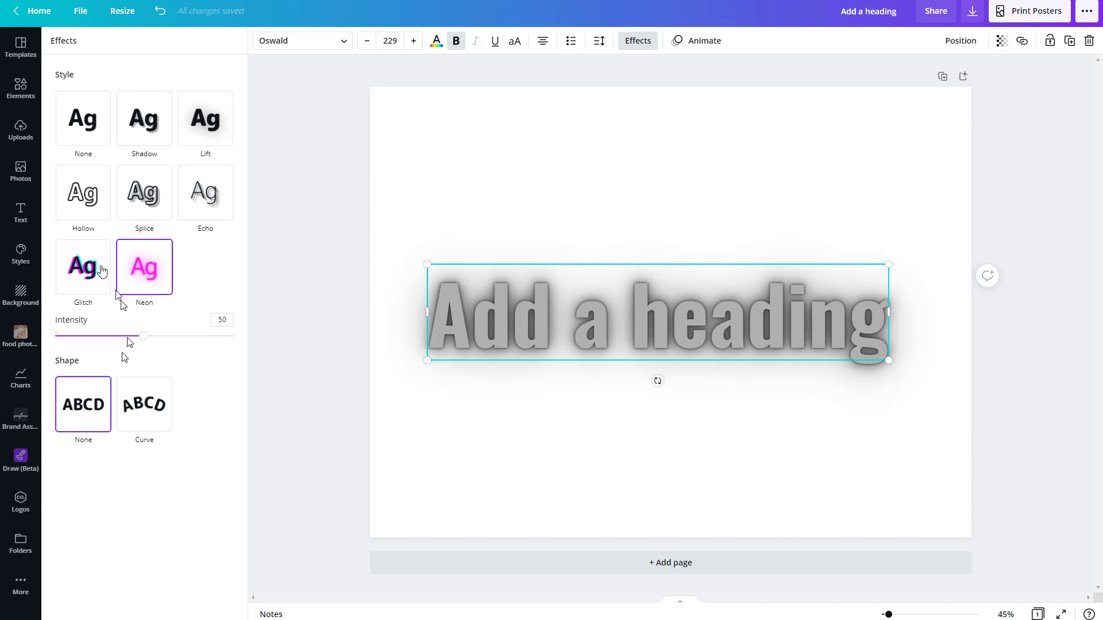
Apply the Shadow effect with its default settings to the heading, curve the text, and reduce the amount of curve.
click(144, 124)
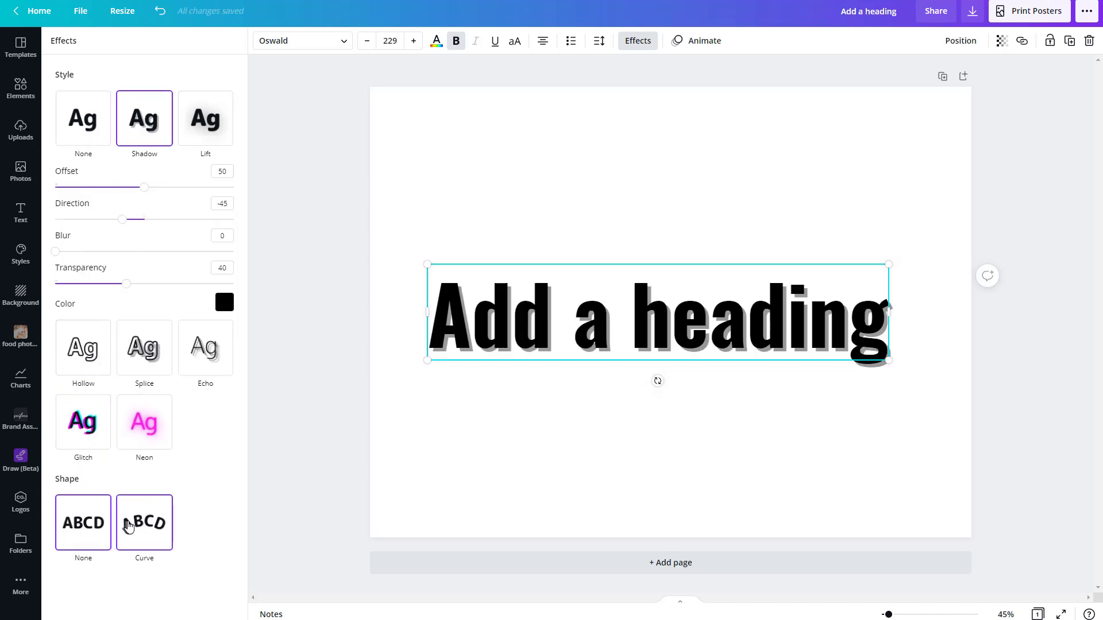
click(143, 520)
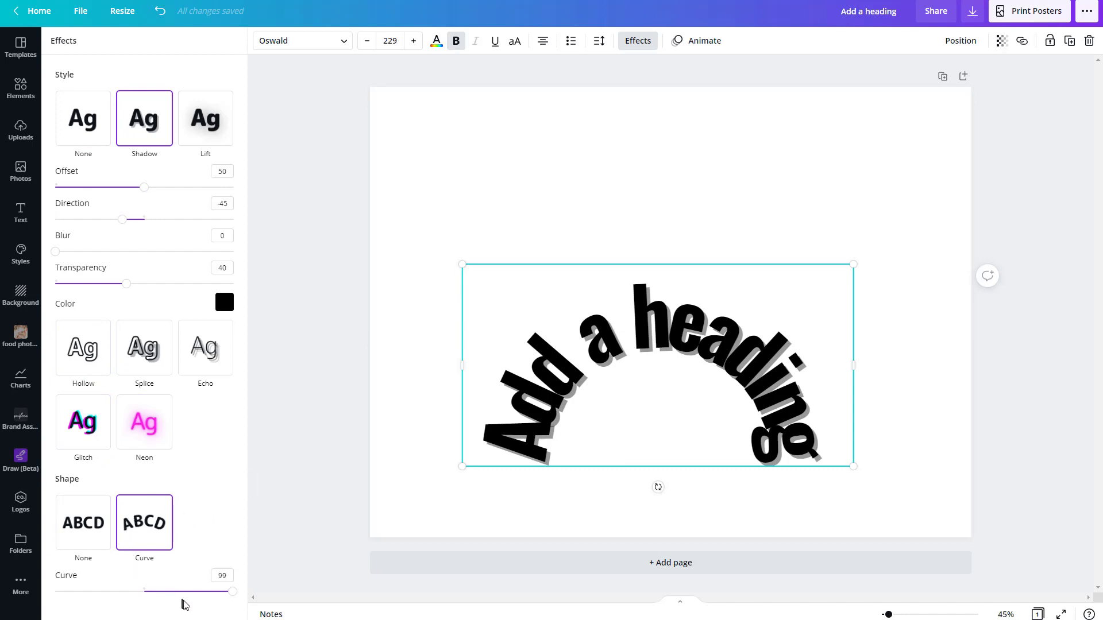
drag(232, 592, 164, 592)
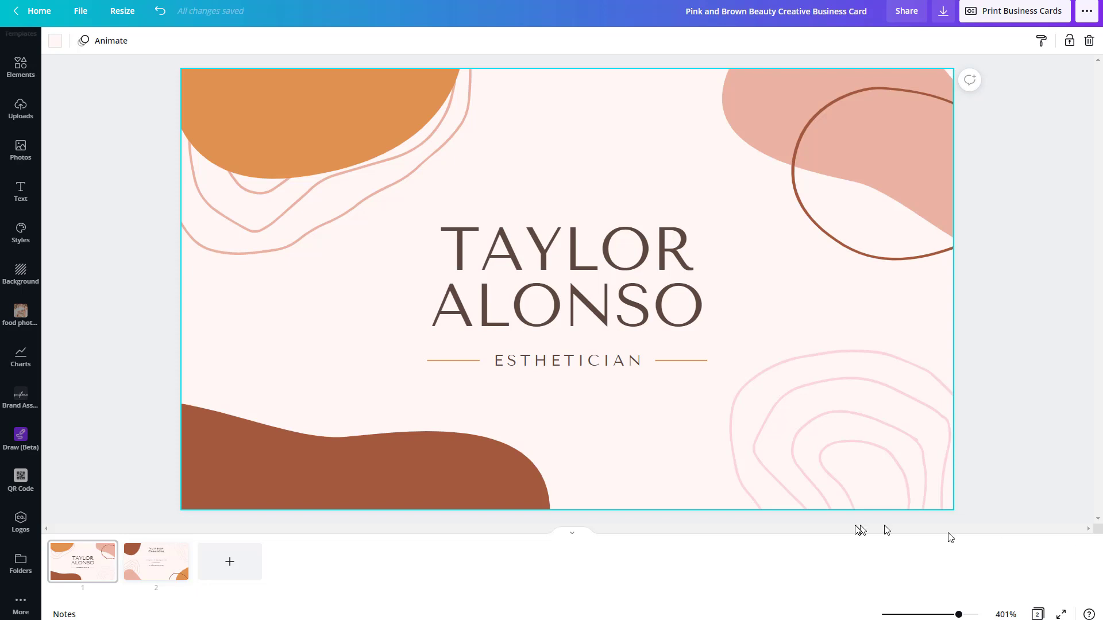
On the card's second page, search the Canva apps for "qr" and open the QR Code app.
scroll(647, 419, down, 3)
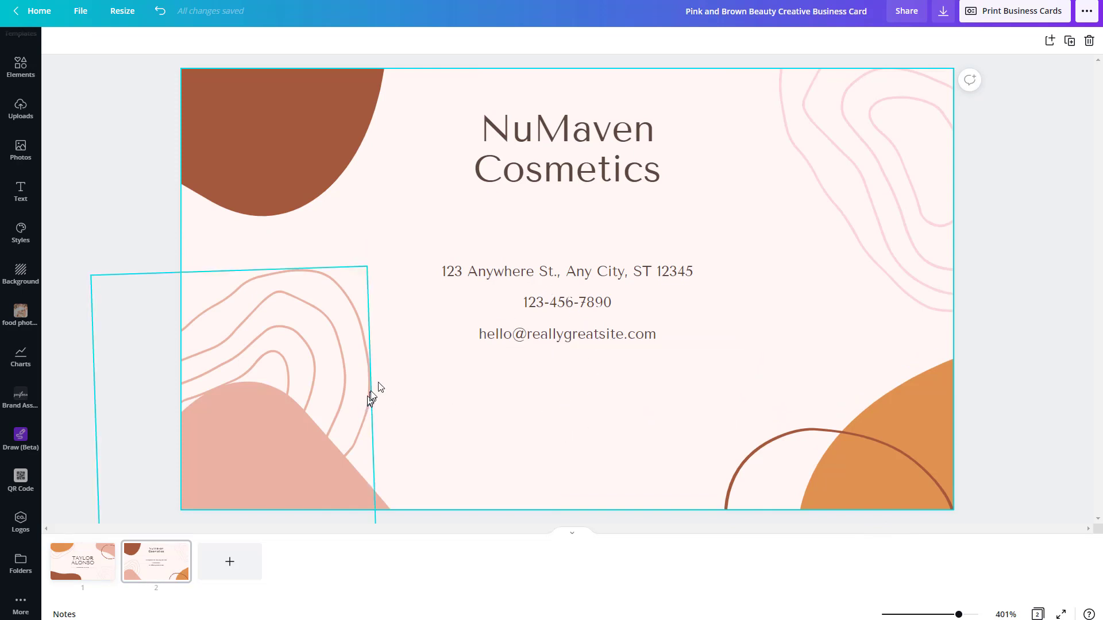
click(21, 604)
scroll(144, 494, down, 3)
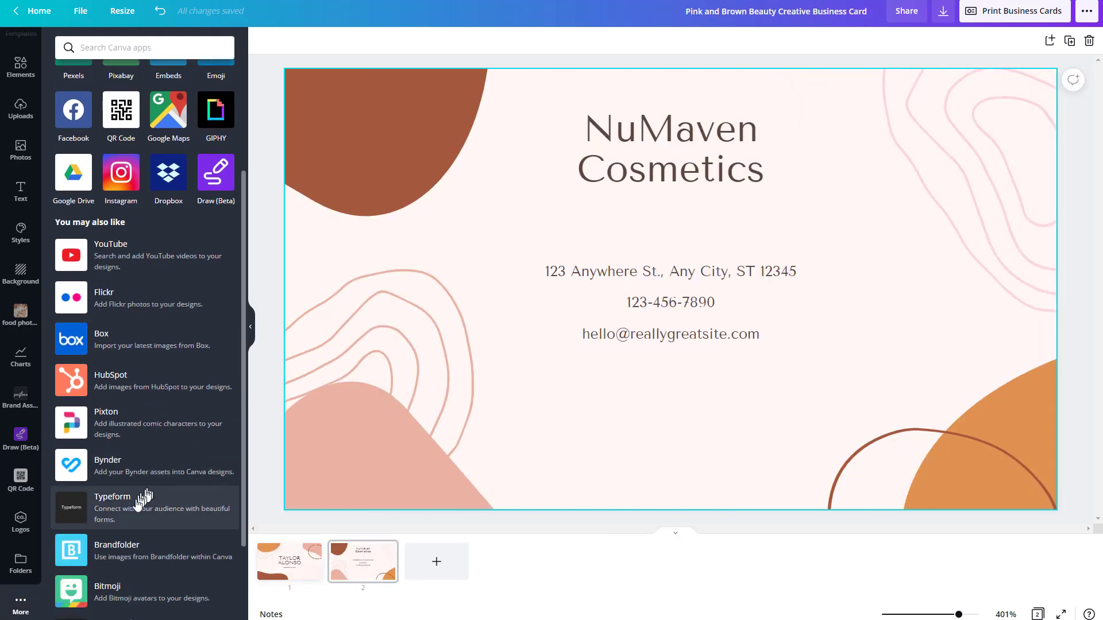
scroll(128, 555, down, 2)
scroll(128, 555, up, 5)
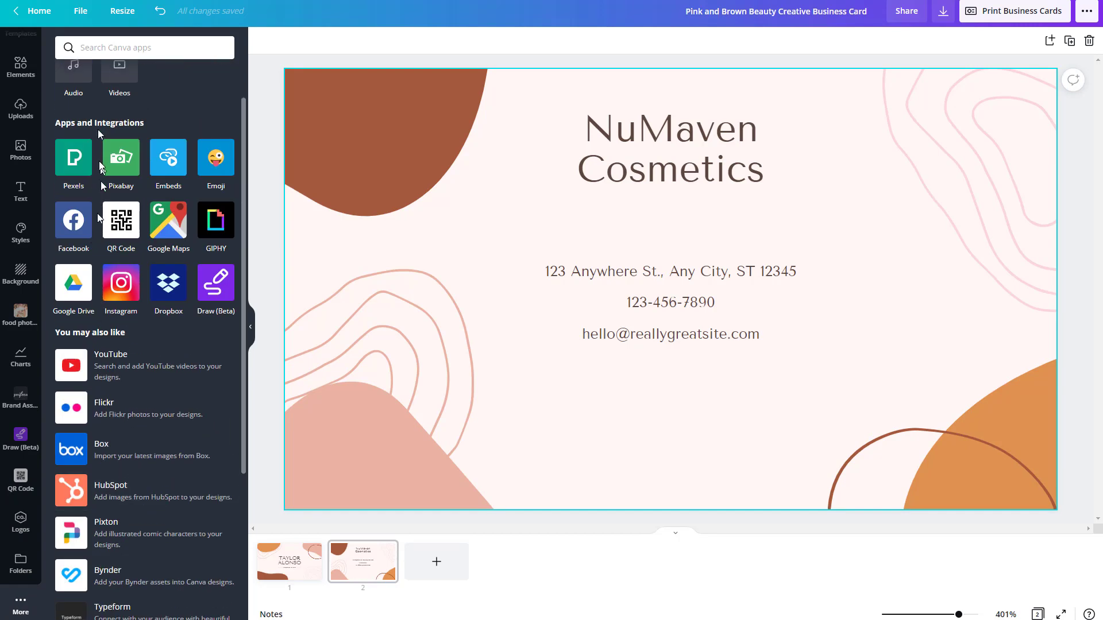
click(109, 49)
text(qr)
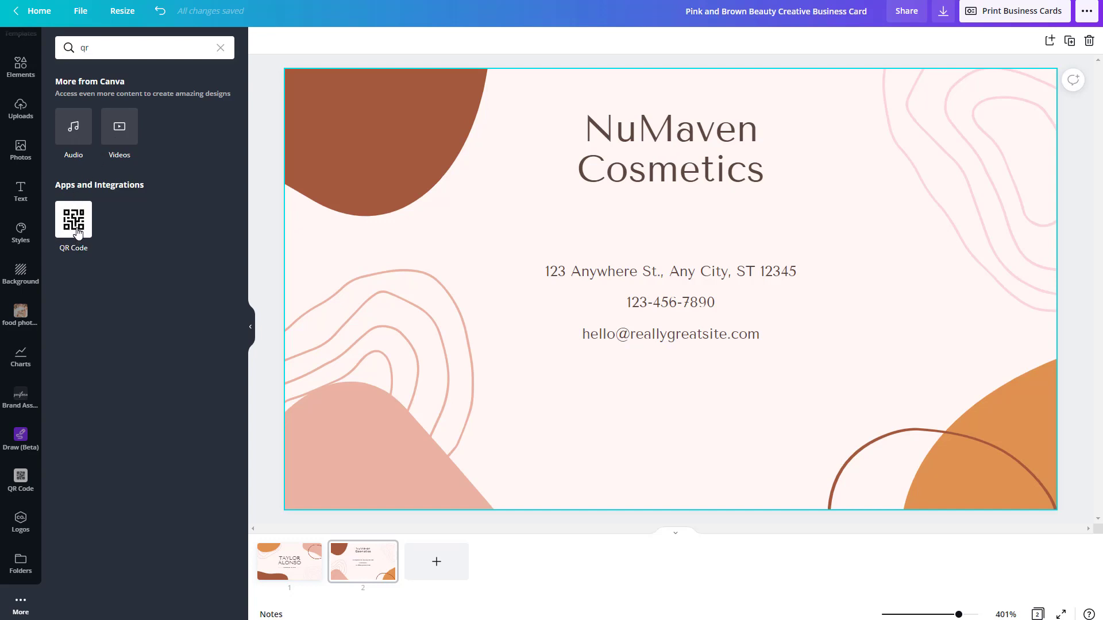
click(78, 232)
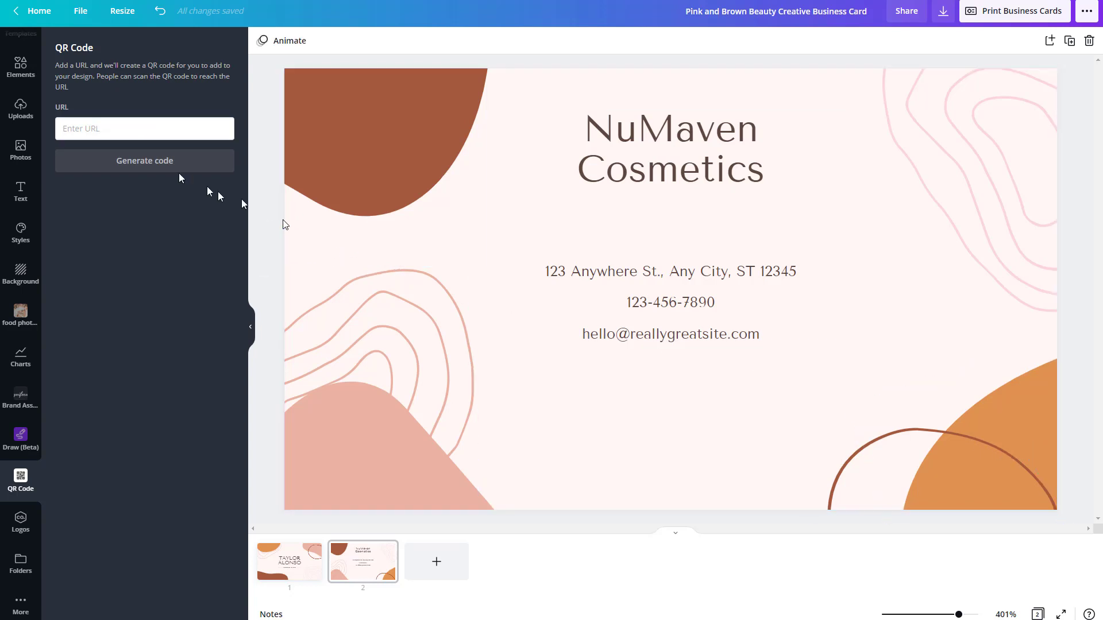
click(99, 133)
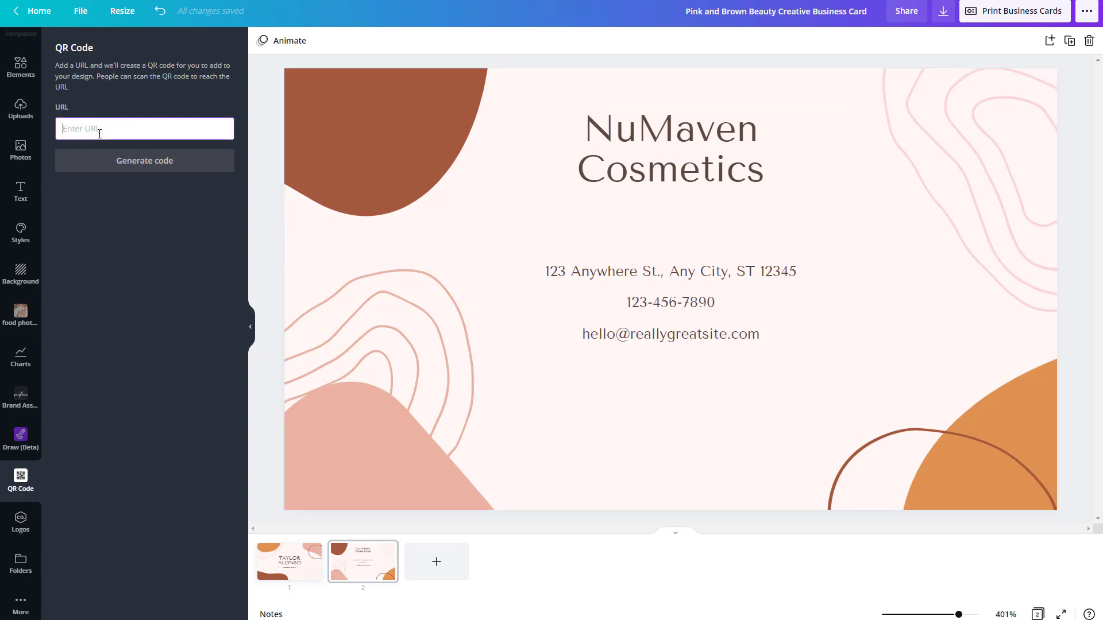
text(https://www.youtube.com/c/LearningWithGreg)
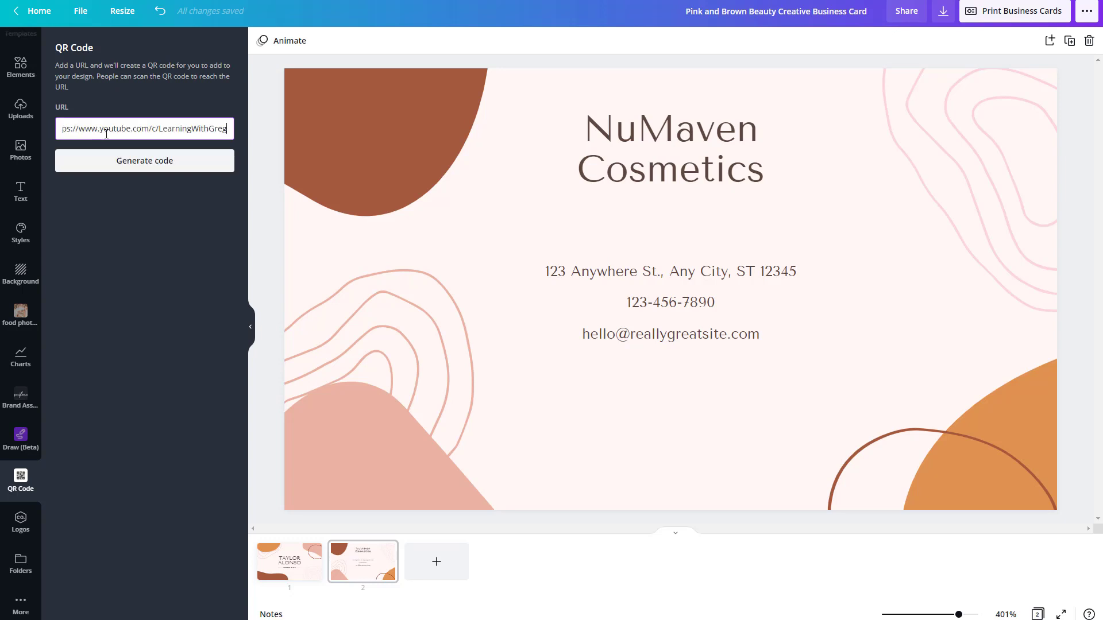
click(147, 166)
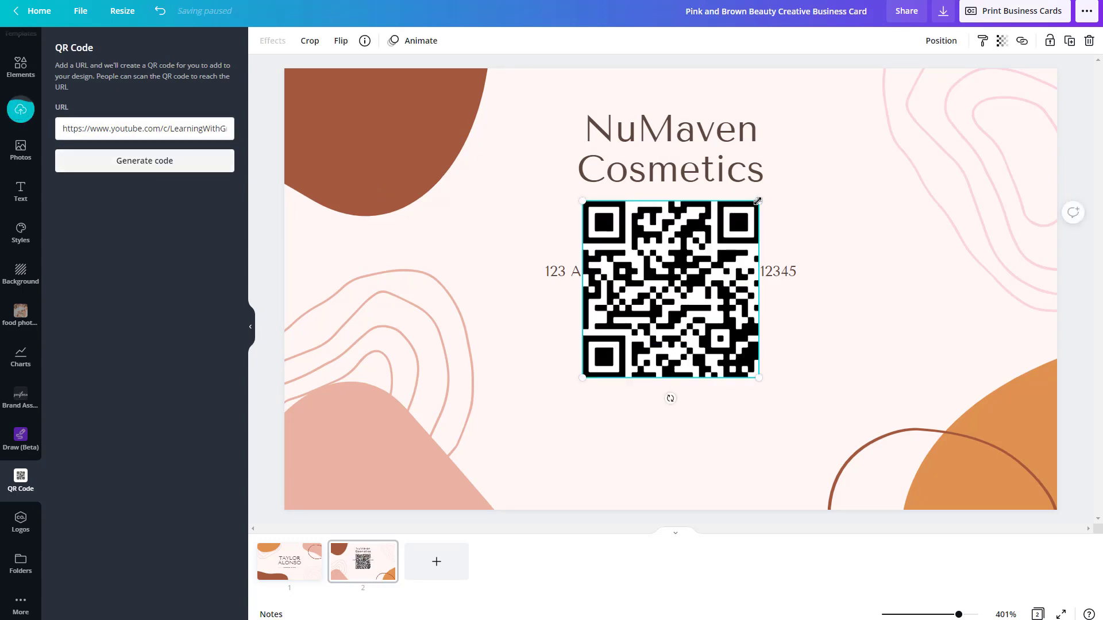
Shrink the QR code and place it below the e-mail line near the card's lower edge.
drag(758, 200, 726, 234)
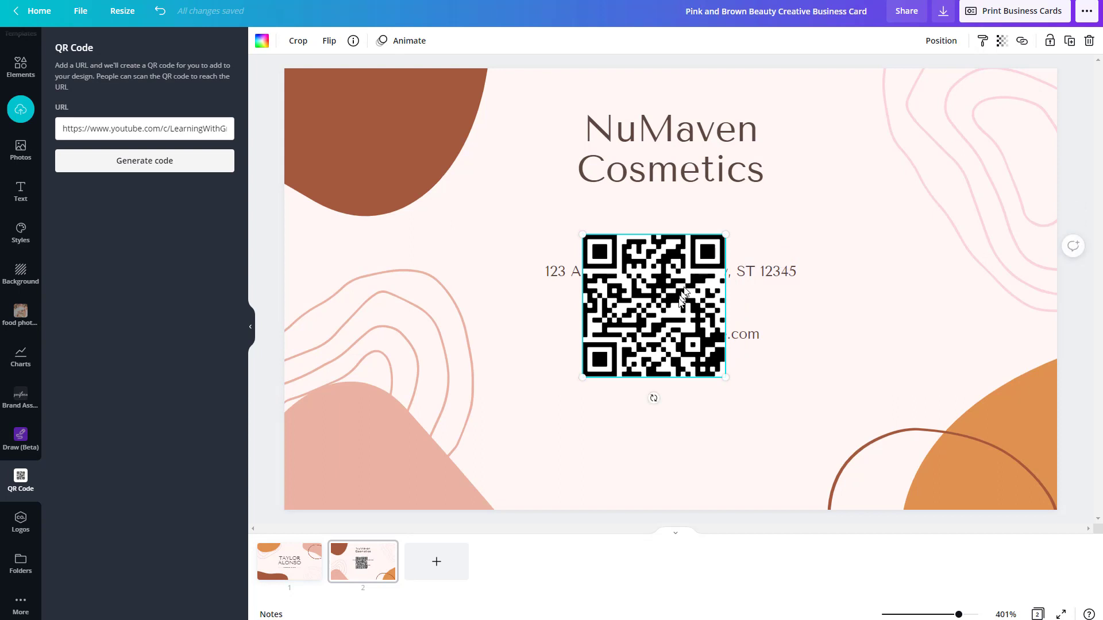
drag(682, 296, 694, 417)
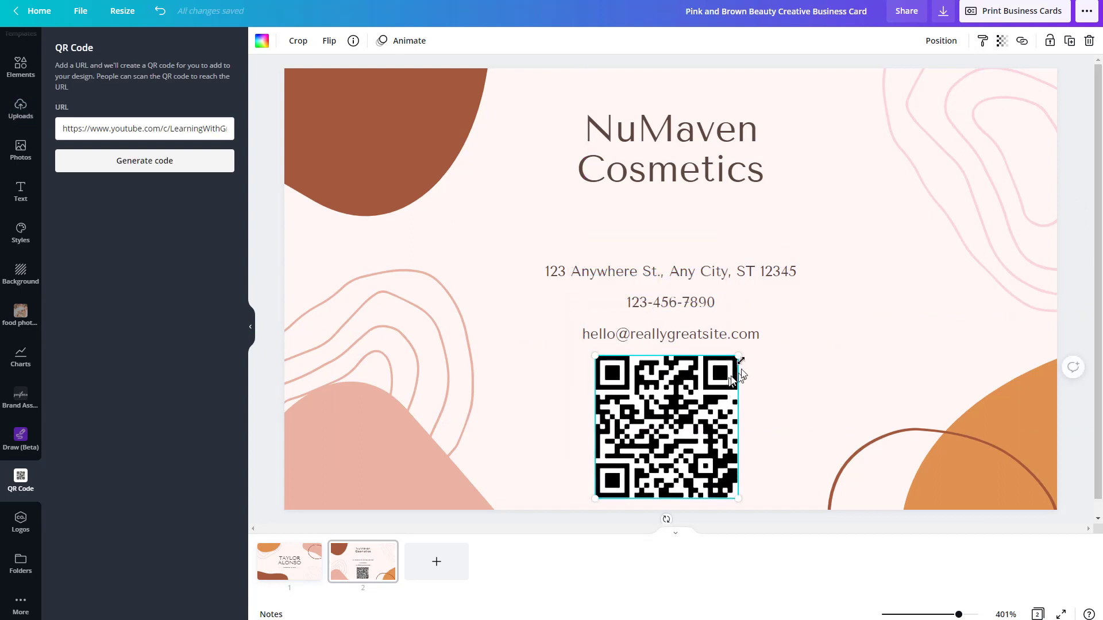
drag(739, 357, 717, 378)
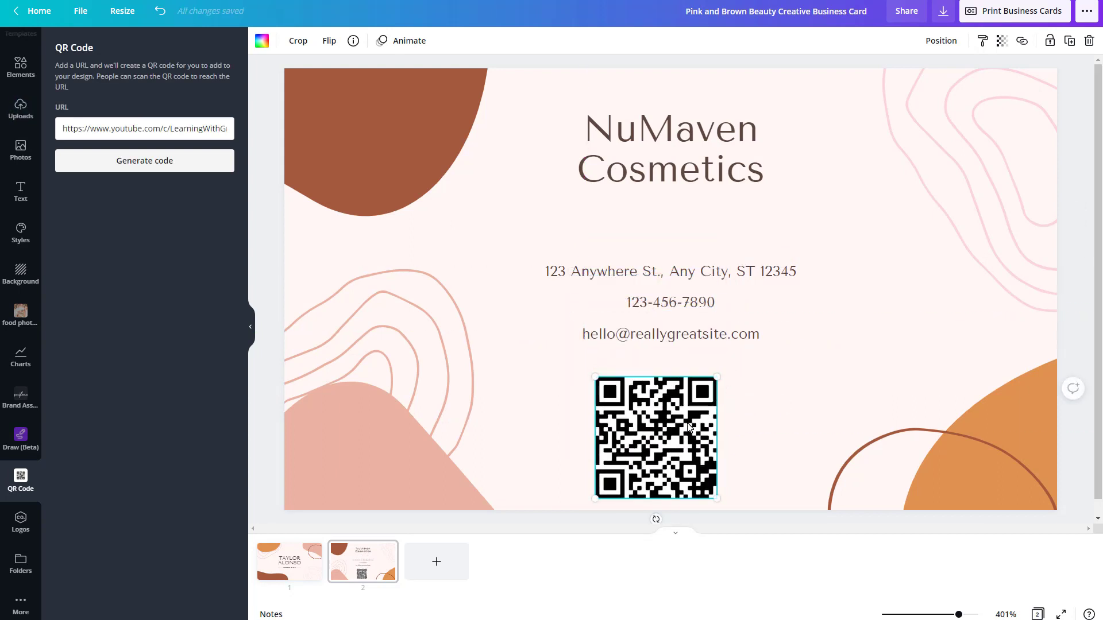
click(789, 430)
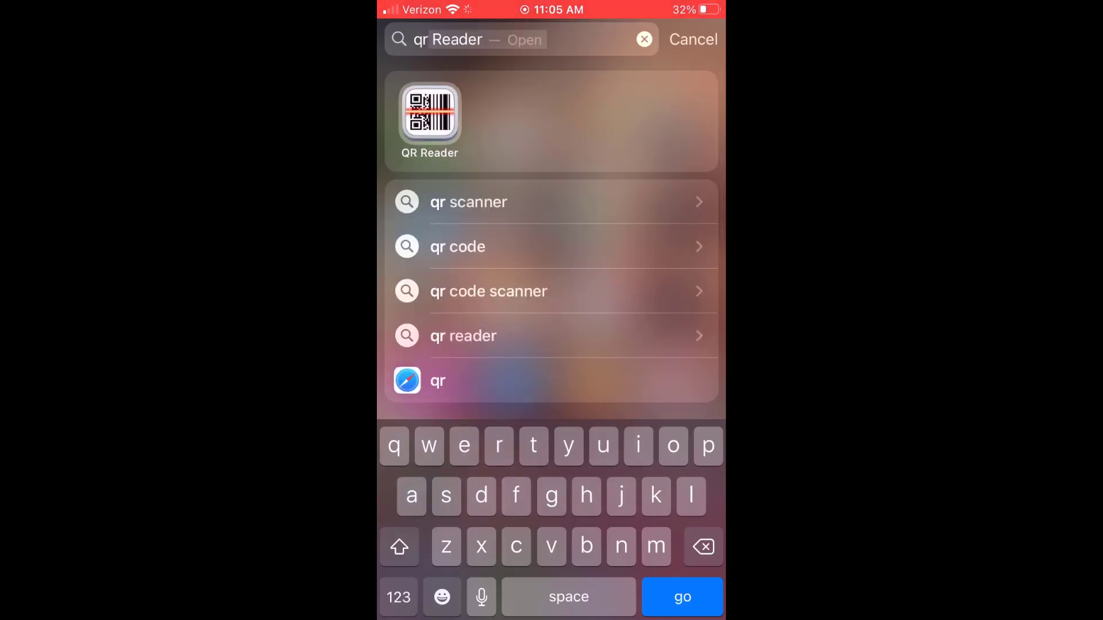
Switch to the phone and open the QR Reader app from the search.
key(Return)
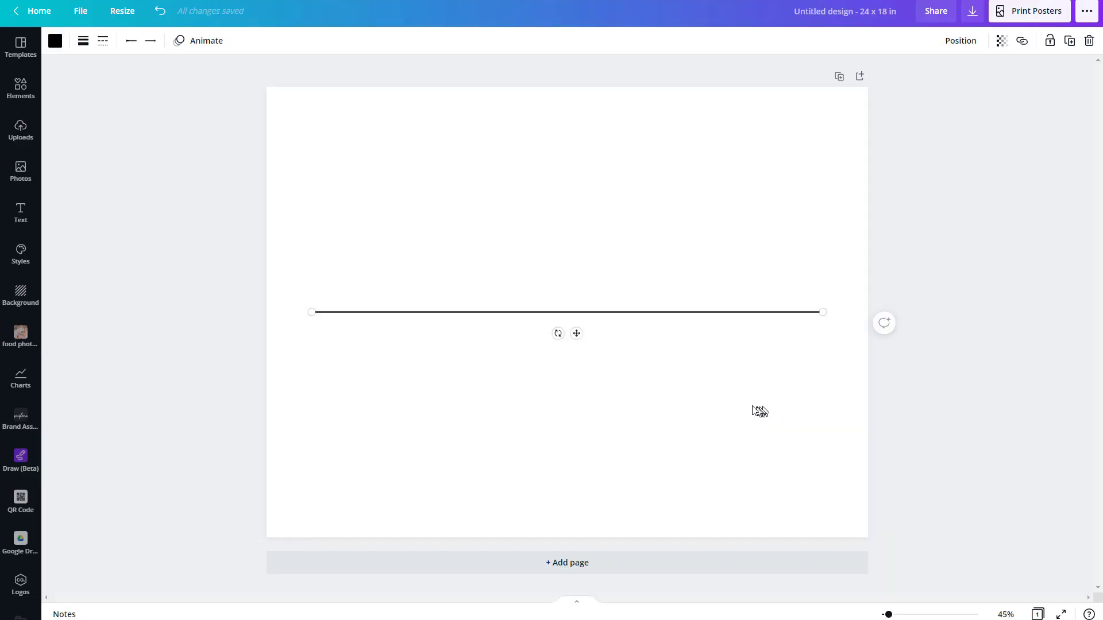
Recolor the horizontal line on the blank poster with the green brand color and set its line weight to 52.
click(689, 389)
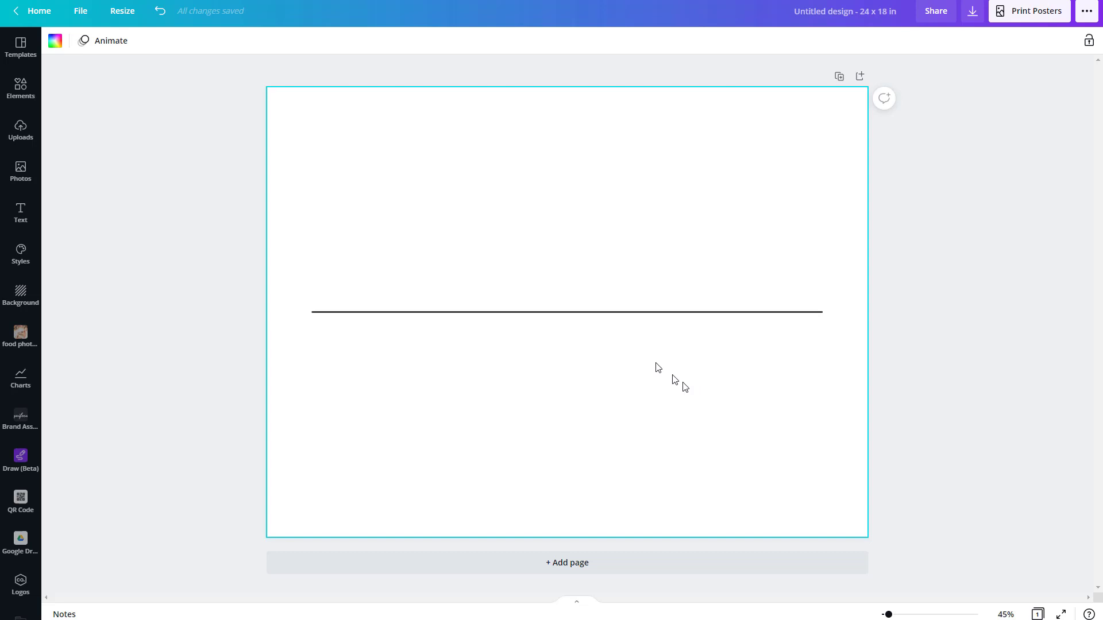
click(620, 314)
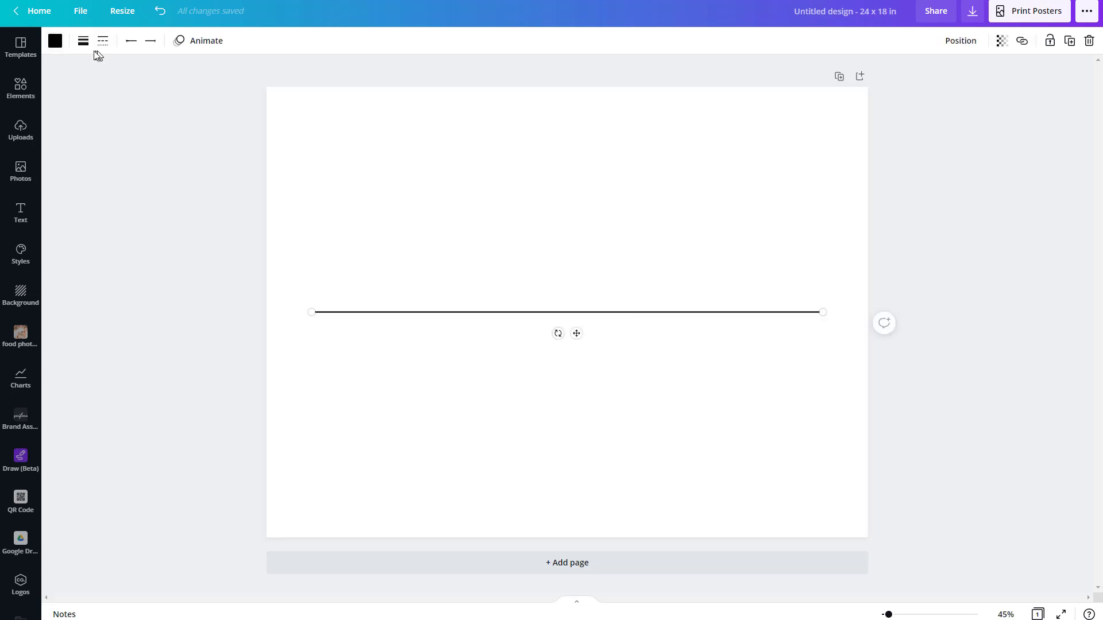
click(56, 40)
click(66, 174)
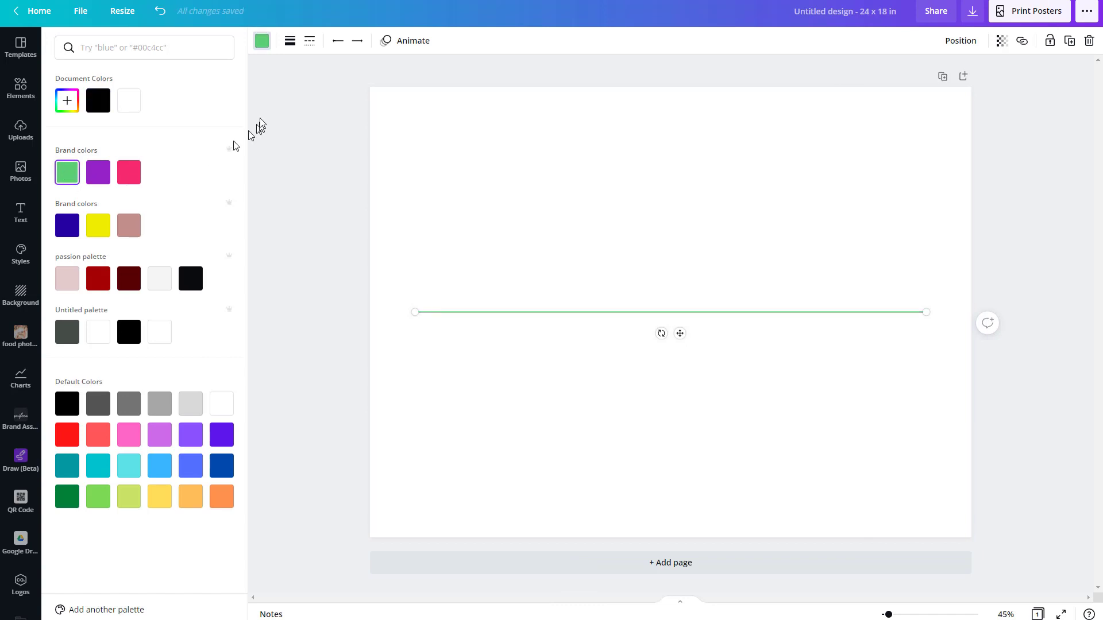
click(291, 48)
drag(370, 81, 391, 84)
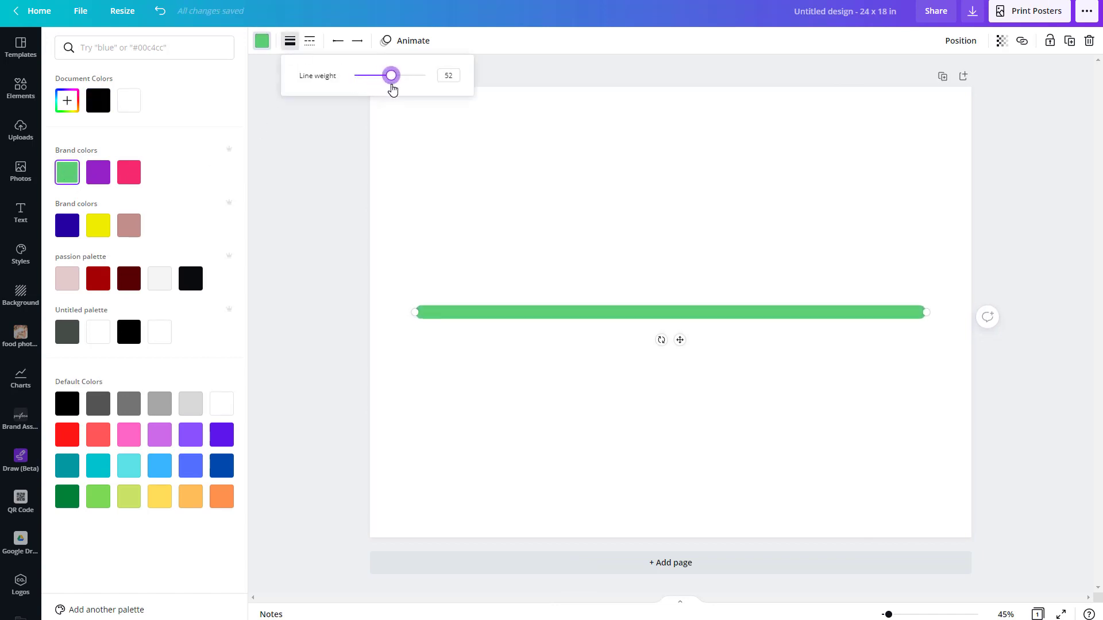
Try the dashed and dotted styles on the green line, and restore the solid rounded style.
click(308, 46)
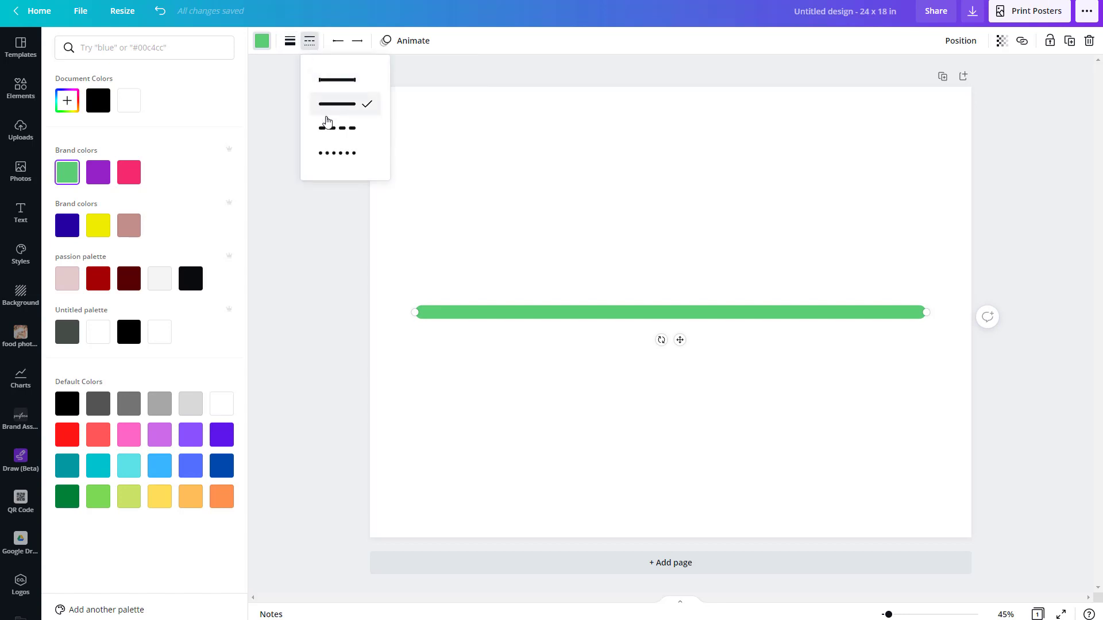
click(325, 128)
click(328, 154)
click(328, 128)
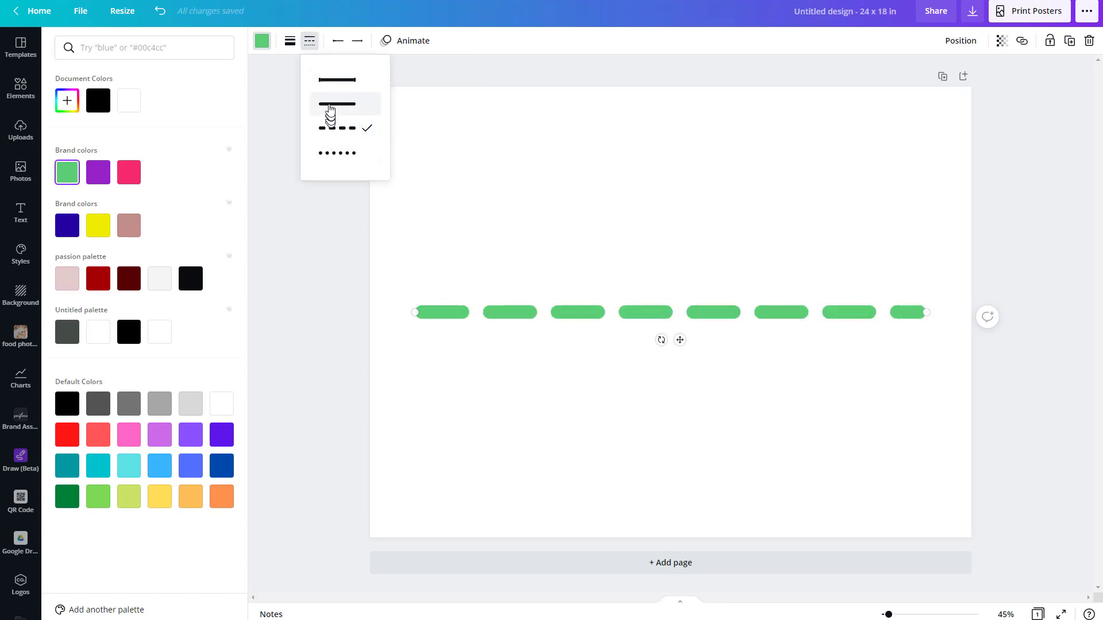
click(331, 104)
Give the line's start a filled triangular arrowhead and its end an open circle, trying the open arrow and open square ends on the way.
click(340, 44)
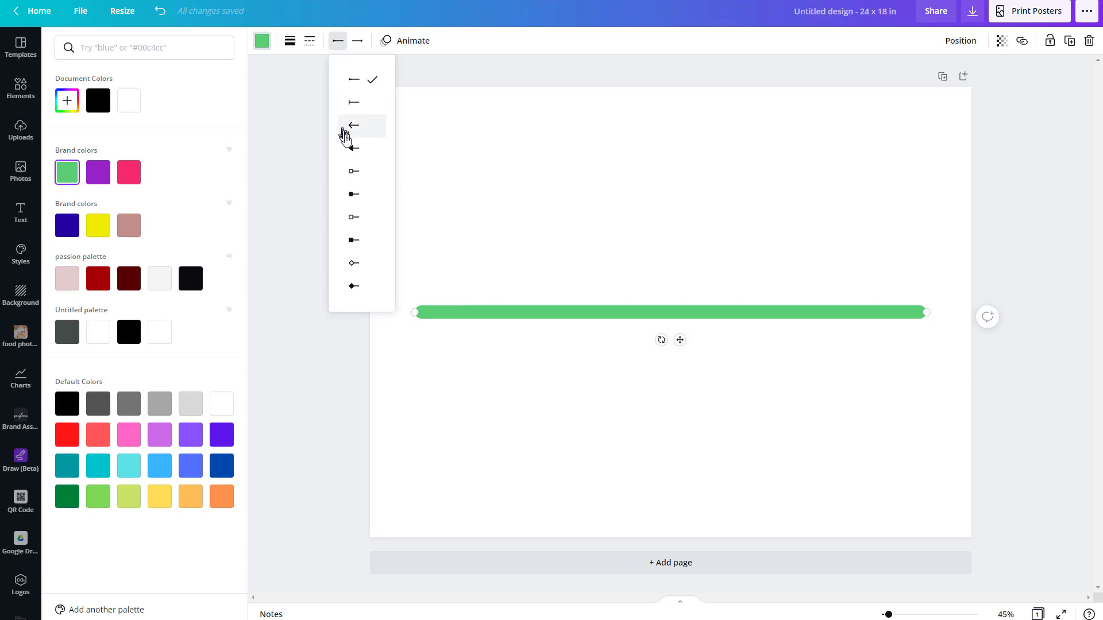
click(351, 150)
click(358, 40)
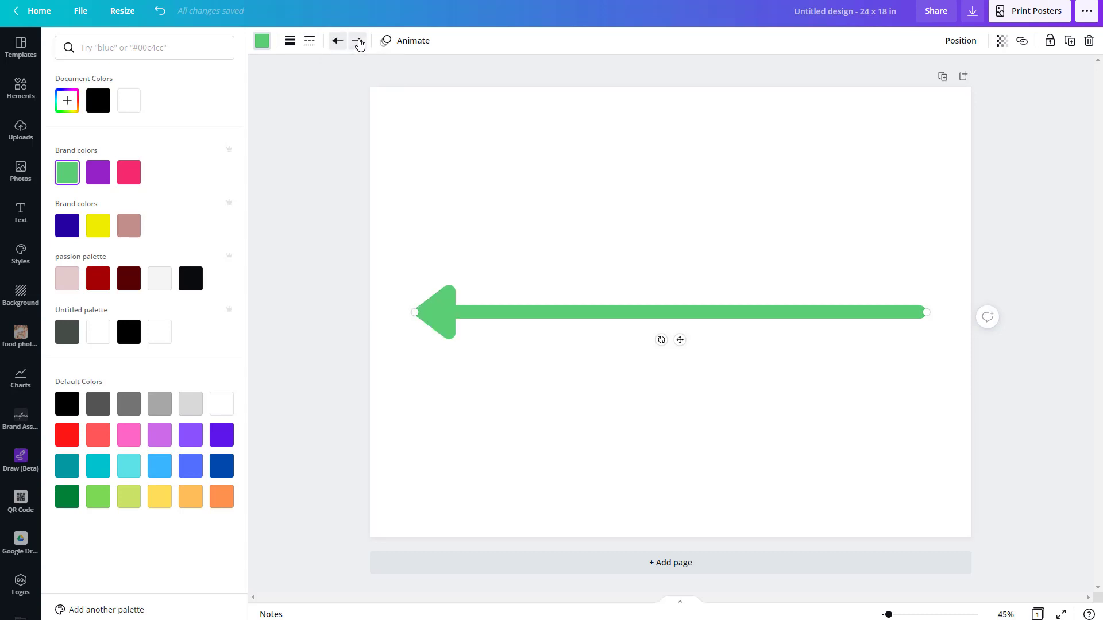
click(368, 126)
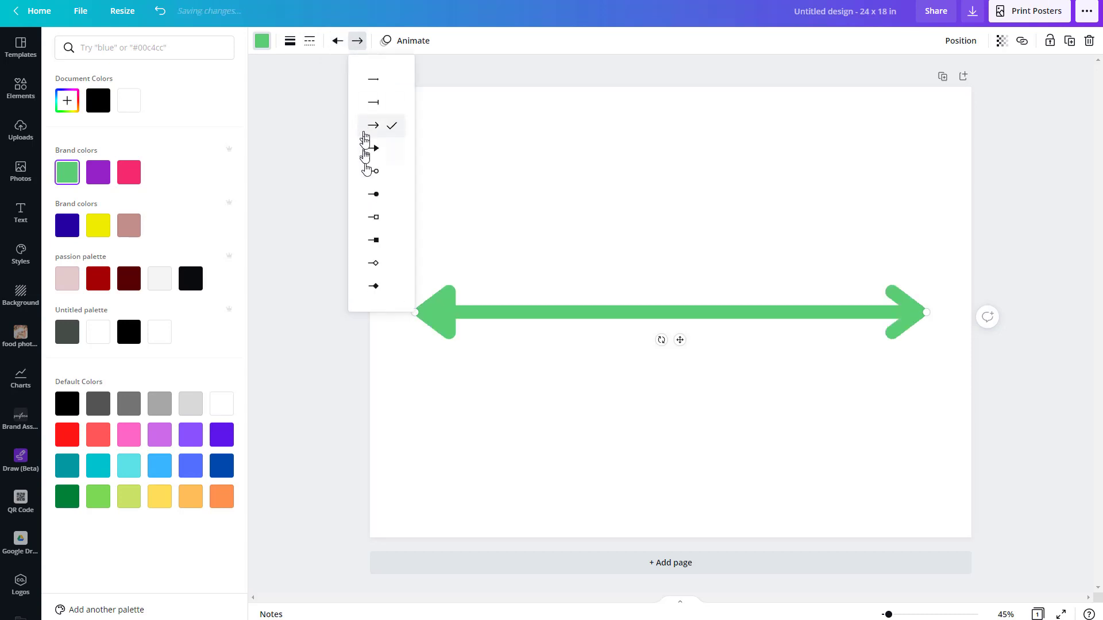
click(371, 218)
click(376, 172)
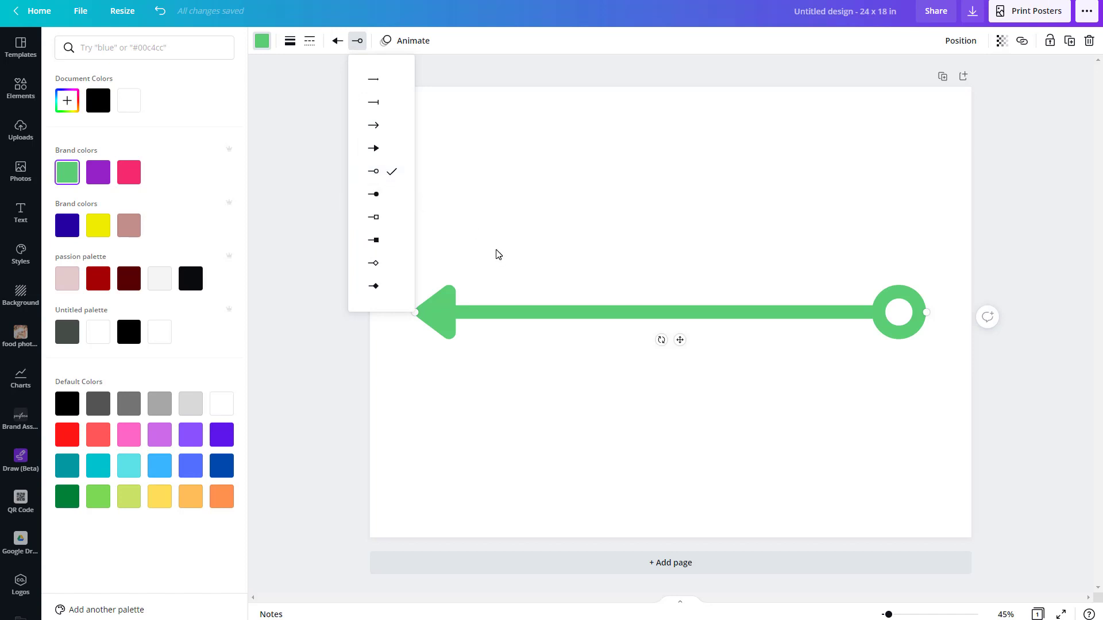
click(603, 234)
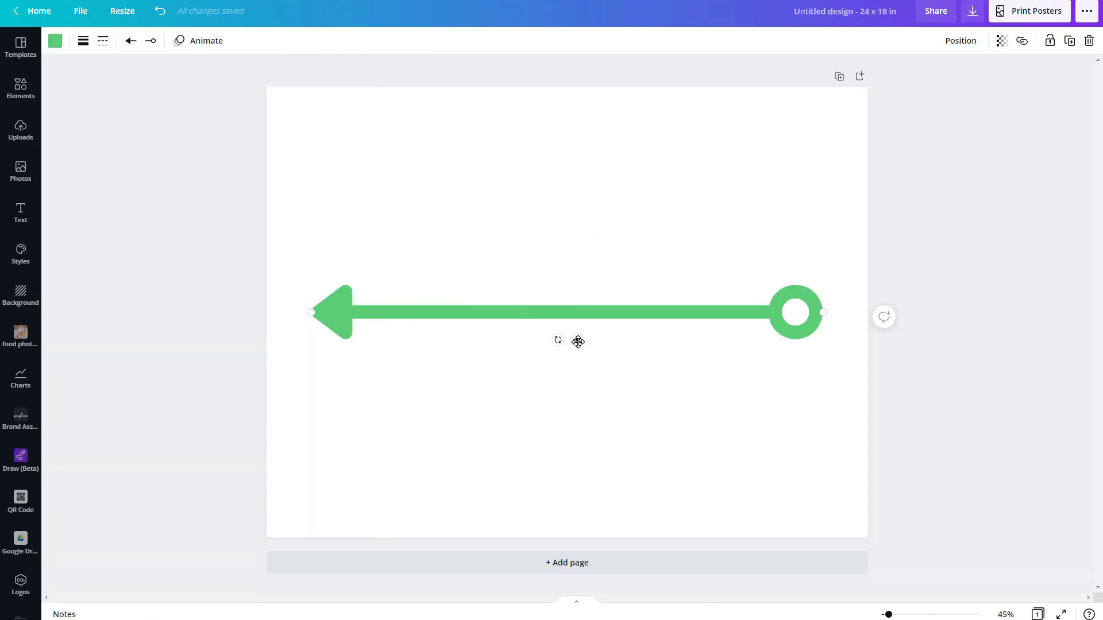
Move the green arrow up and to the left, shorten it, and swing its circle end down toward the page's lower middle.
drag(576, 340, 533, 350)
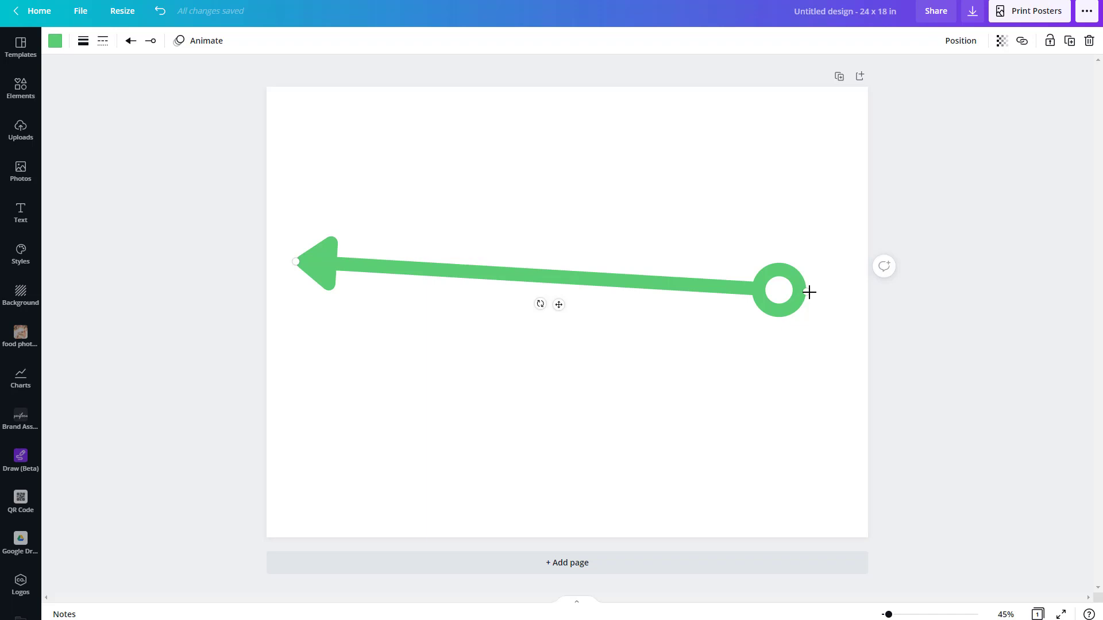
drag(808, 293, 702, 296)
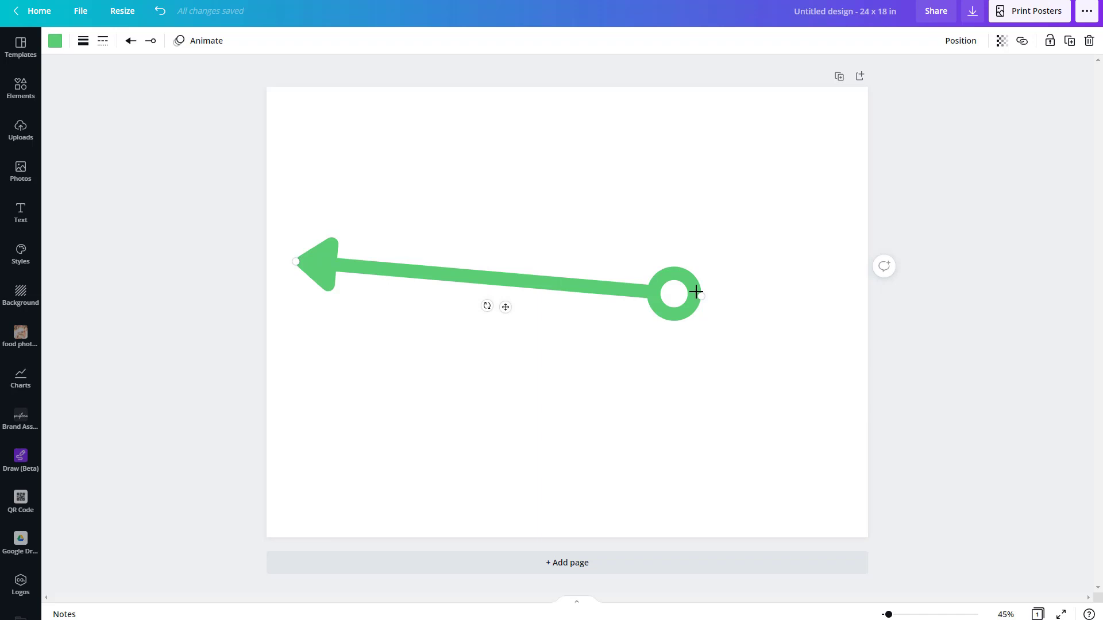
drag(702, 293, 622, 428)
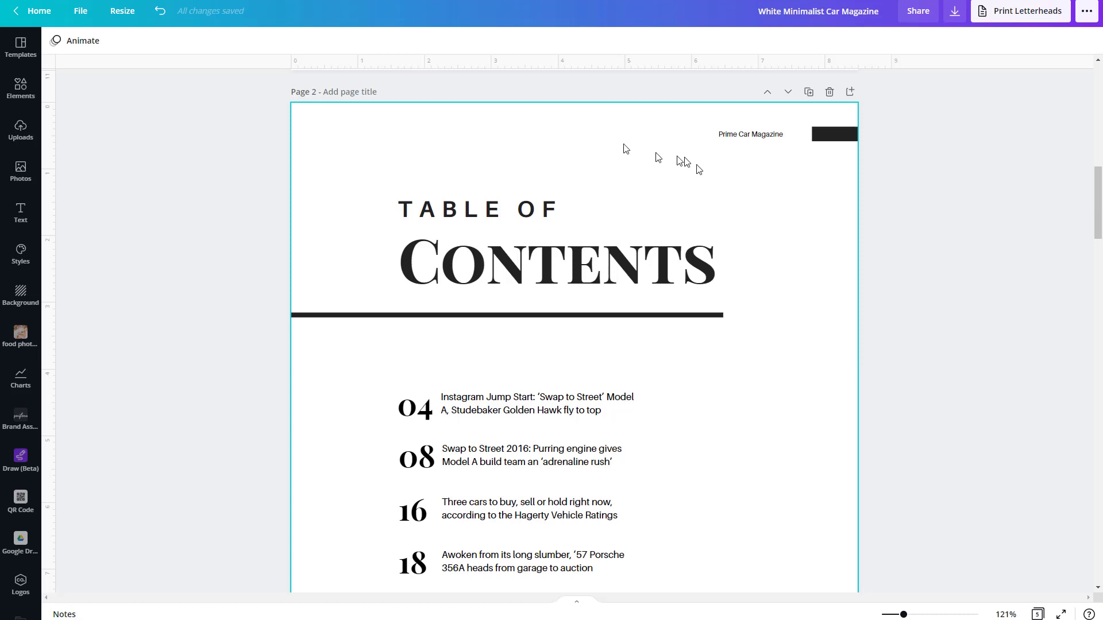
Hide the magazine design's rulers and show them again several times.
click(84, 20)
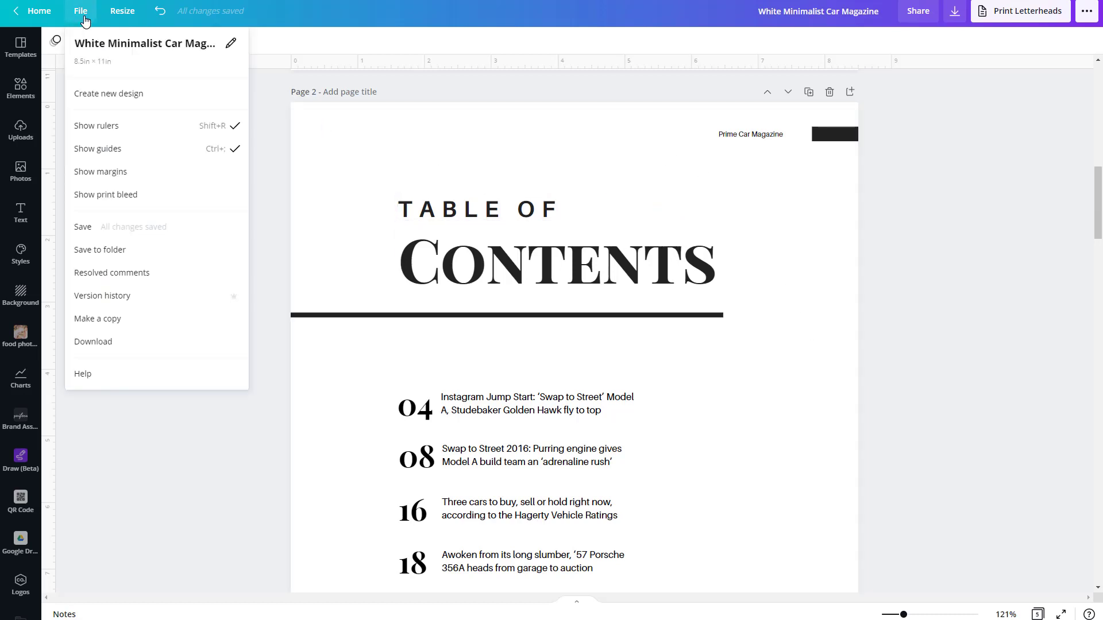
click(101, 132)
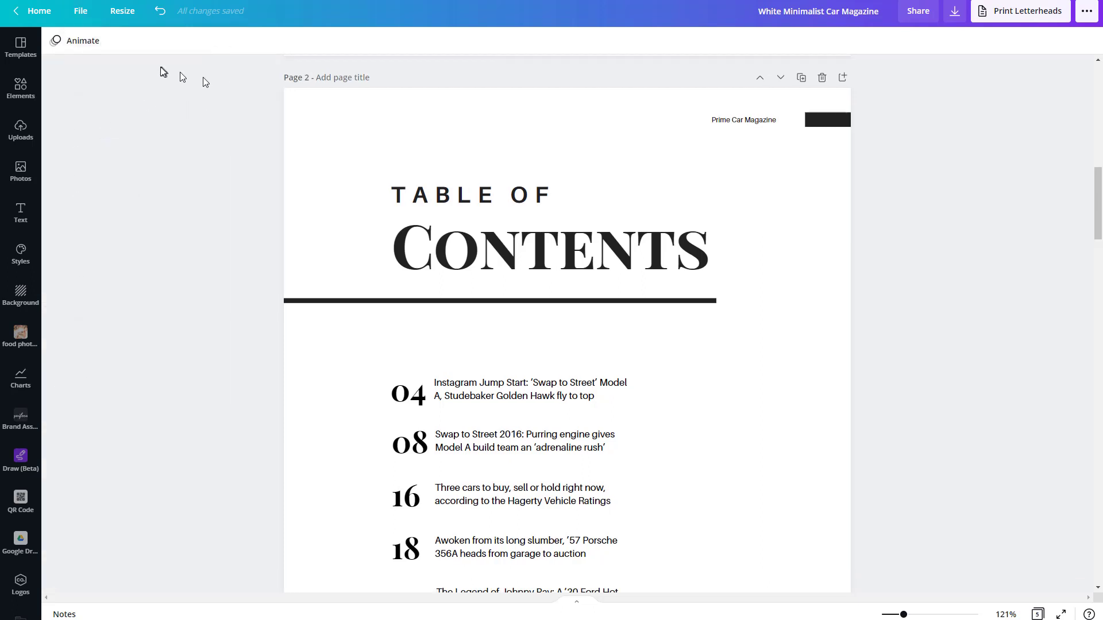
click(81, 11)
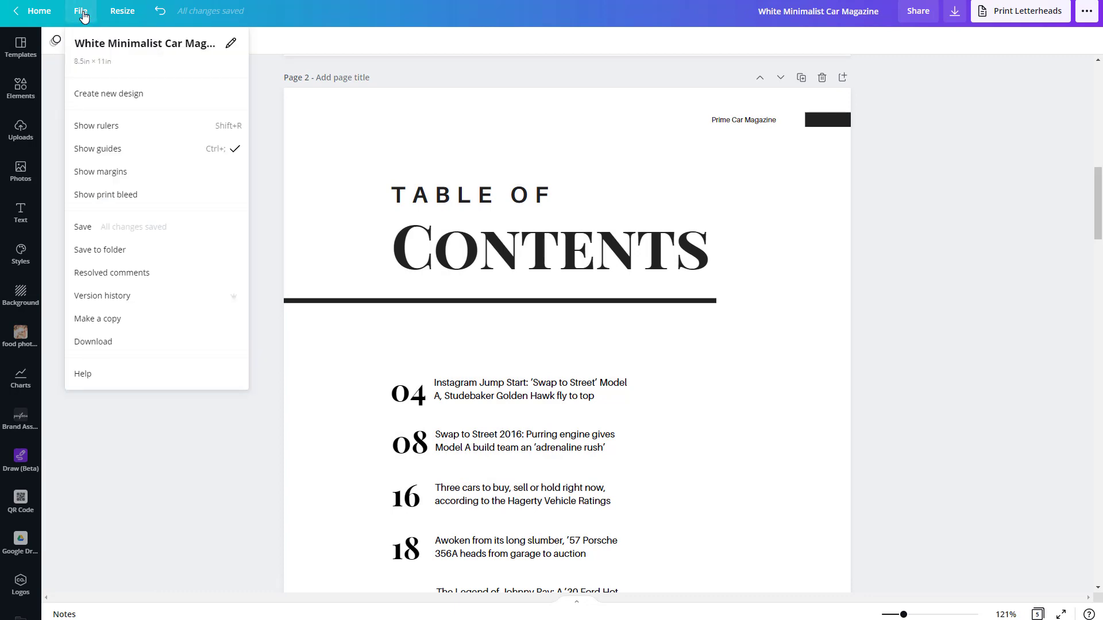
click(109, 127)
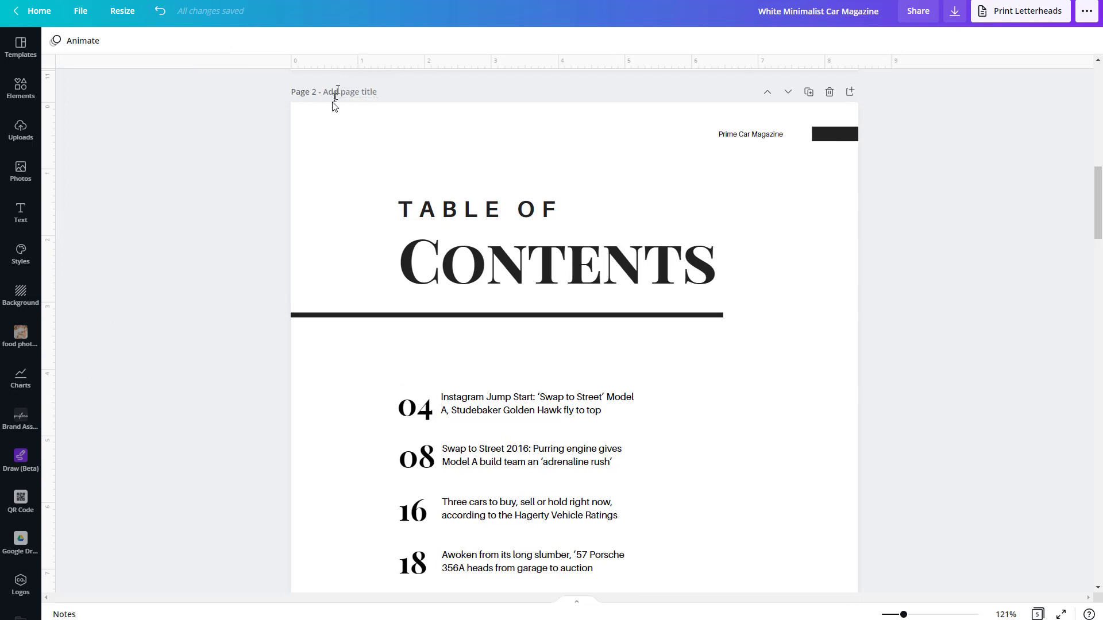
key(shift+r)
key(shift+r)
key(shift+r)
key(shift+r)
Add a horizontal guide about 0.85 in below page 2's top edge and a vertical guide about 0.85 in from its left edge.
drag(422, 62, 425, 108)
drag(425, 151, 425, 159)
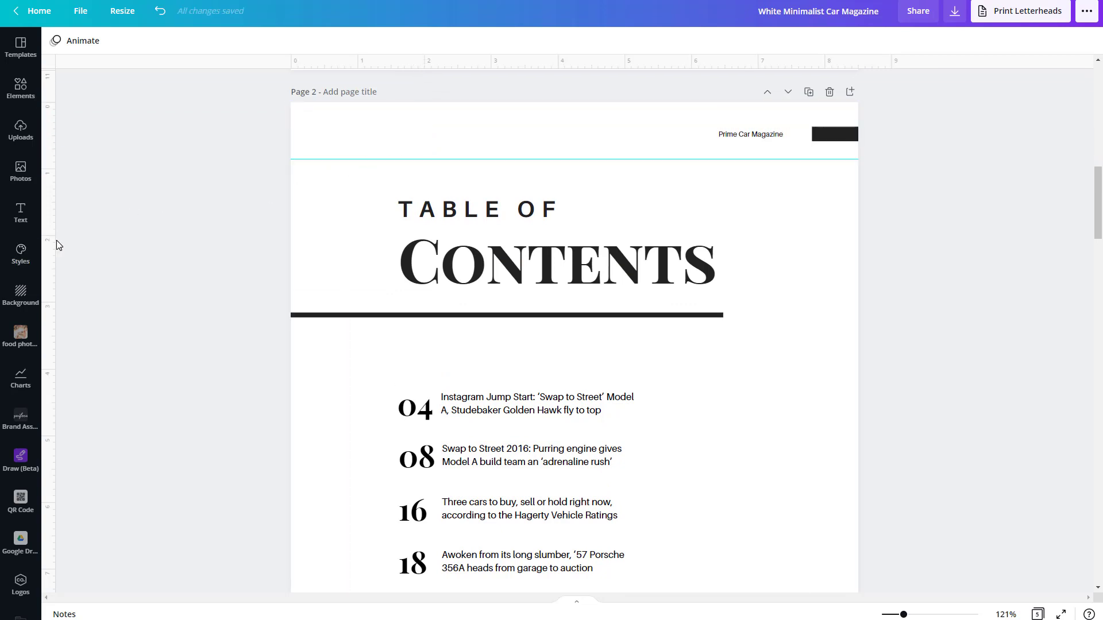
drag(52, 241, 332, 246)
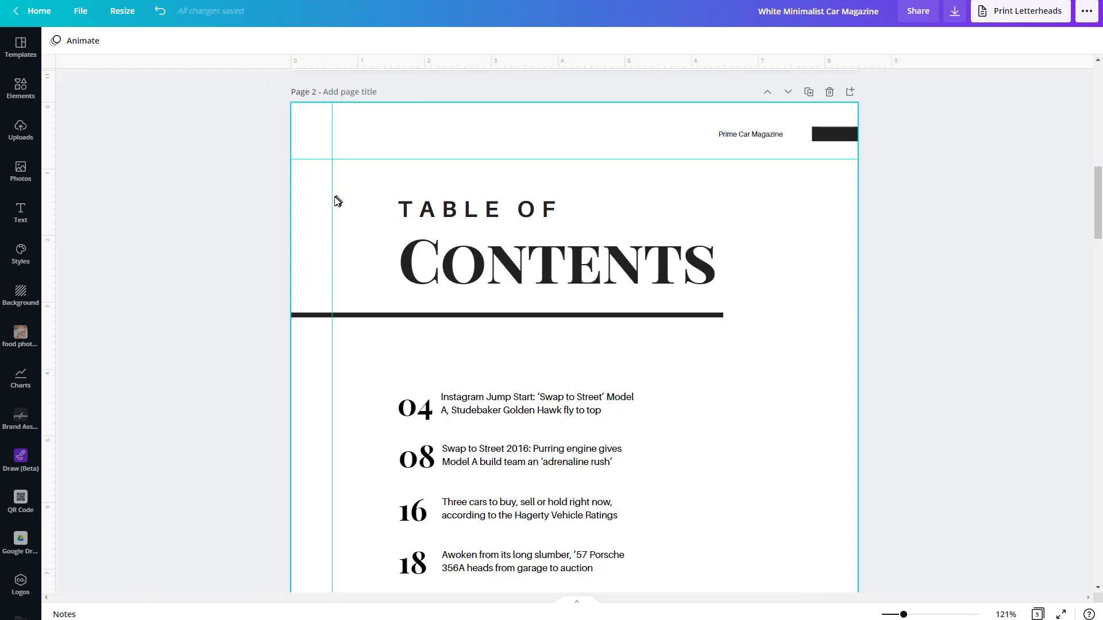
drag(332, 200, 347, 249)
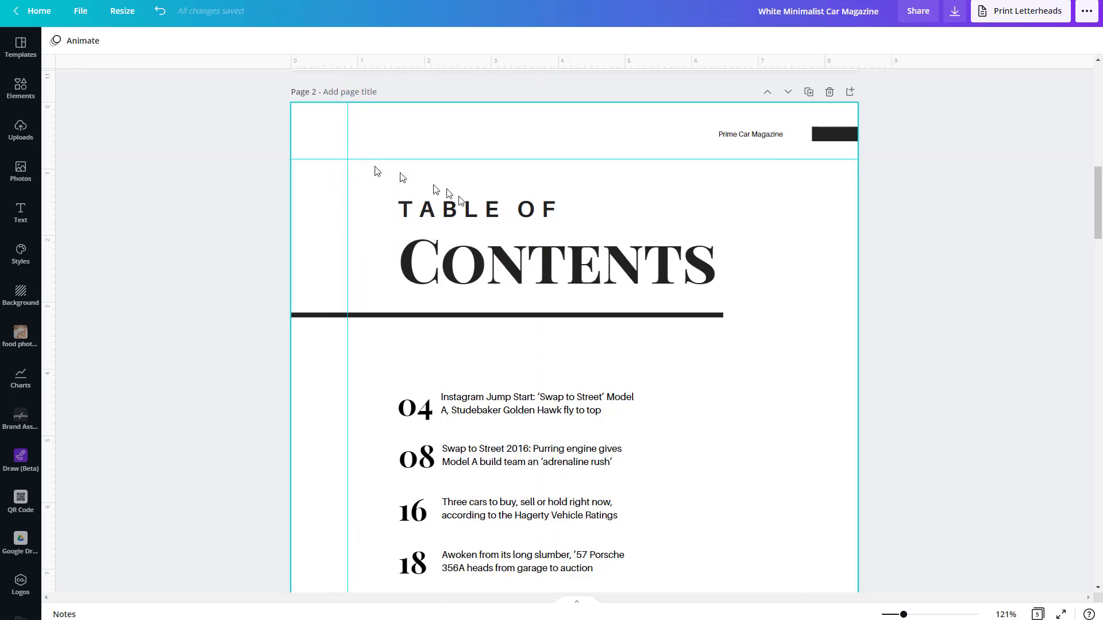
Move the "TABLE OF" and "CONTENTS" headings left to line up with the vertical guide.
click(491, 213)
drag(497, 215, 447, 197)
click(484, 267)
drag(485, 267, 446, 264)
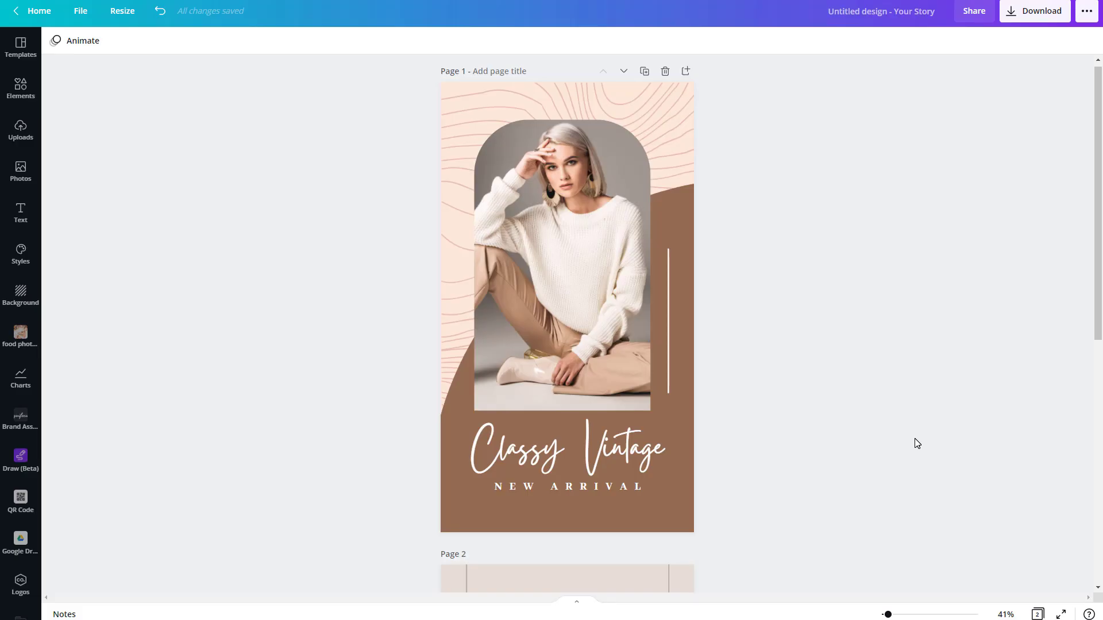
Apply the Stomp text animation to the "Classy Vintage" title on page 1.
scroll(850, 408, down, 6)
scroll(841, 399, up, 6)
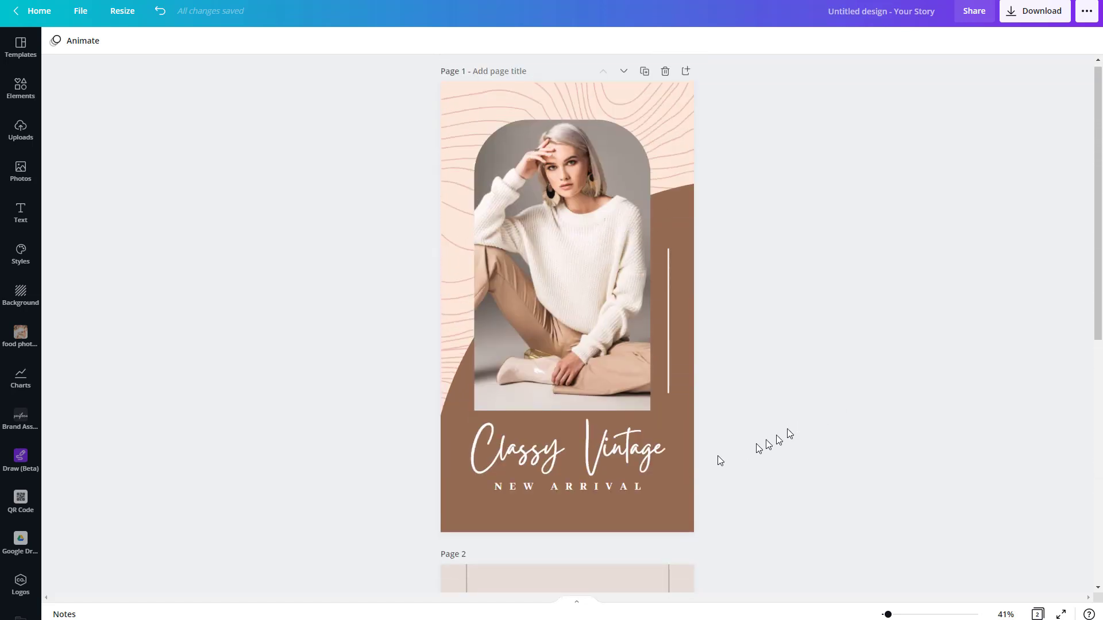
click(625, 455)
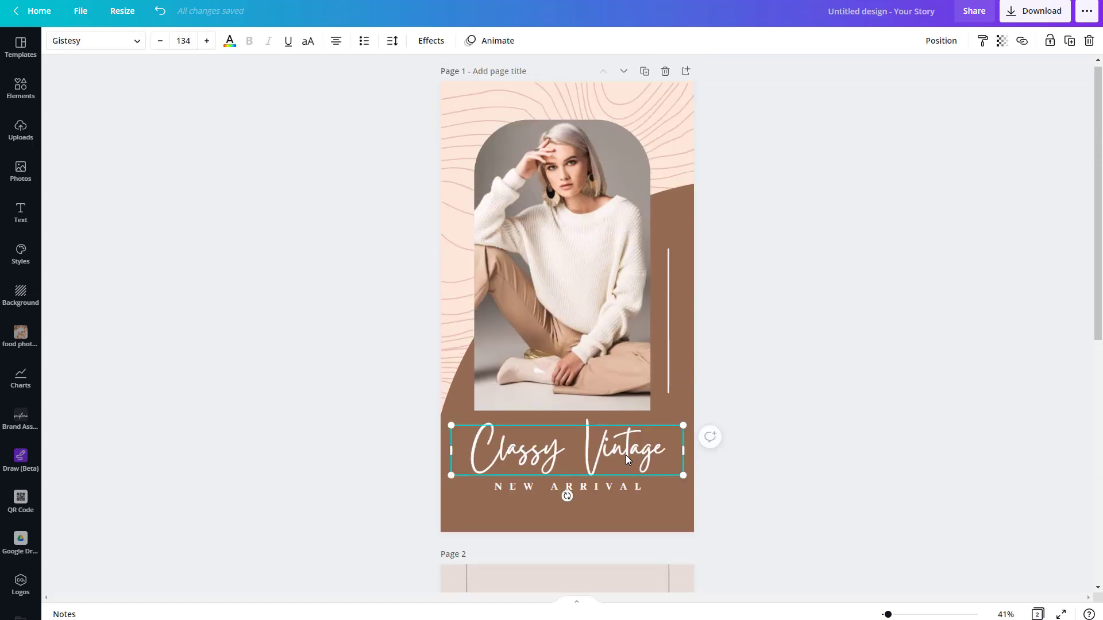
click(496, 46)
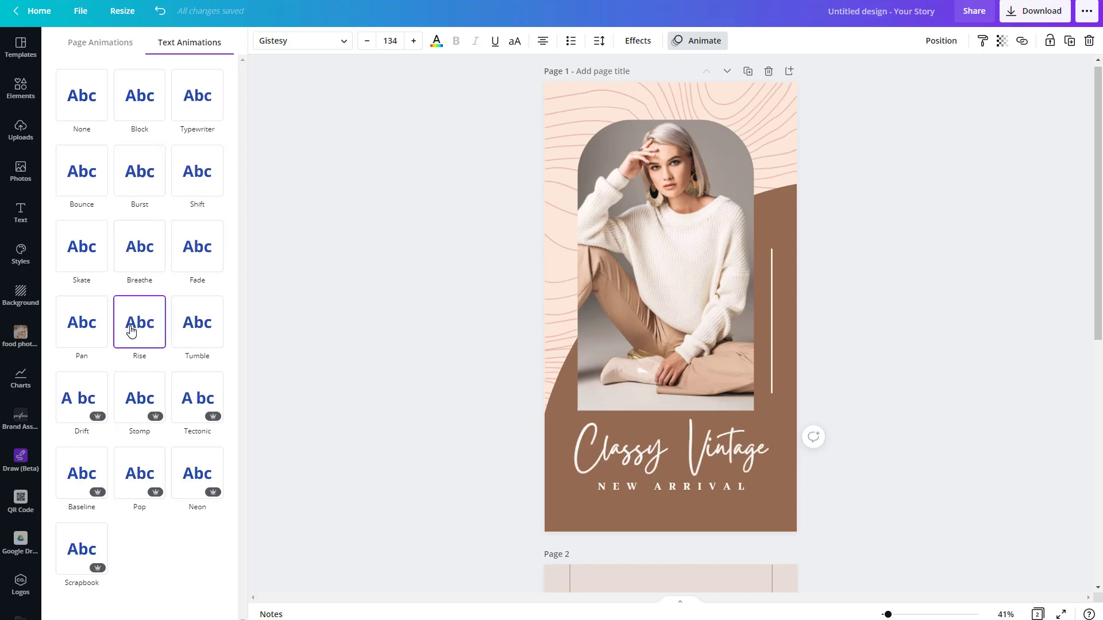
click(154, 414)
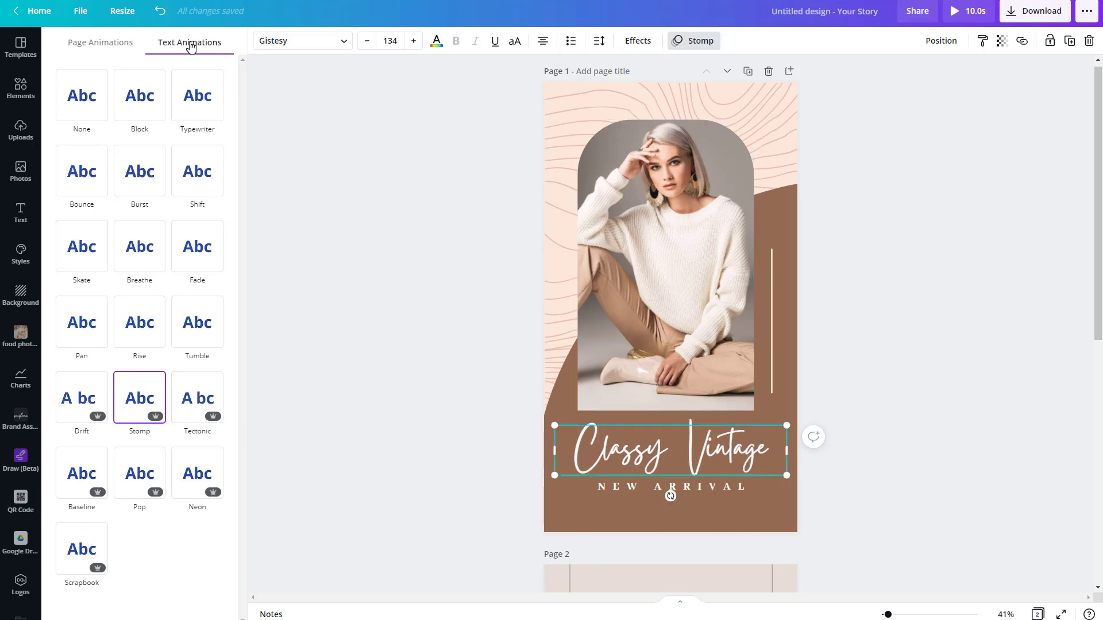
Preview the Photo Flow and Breathe animations on page 1's portrait photo and apply the Baseline page animation to page 1.
click(656, 300)
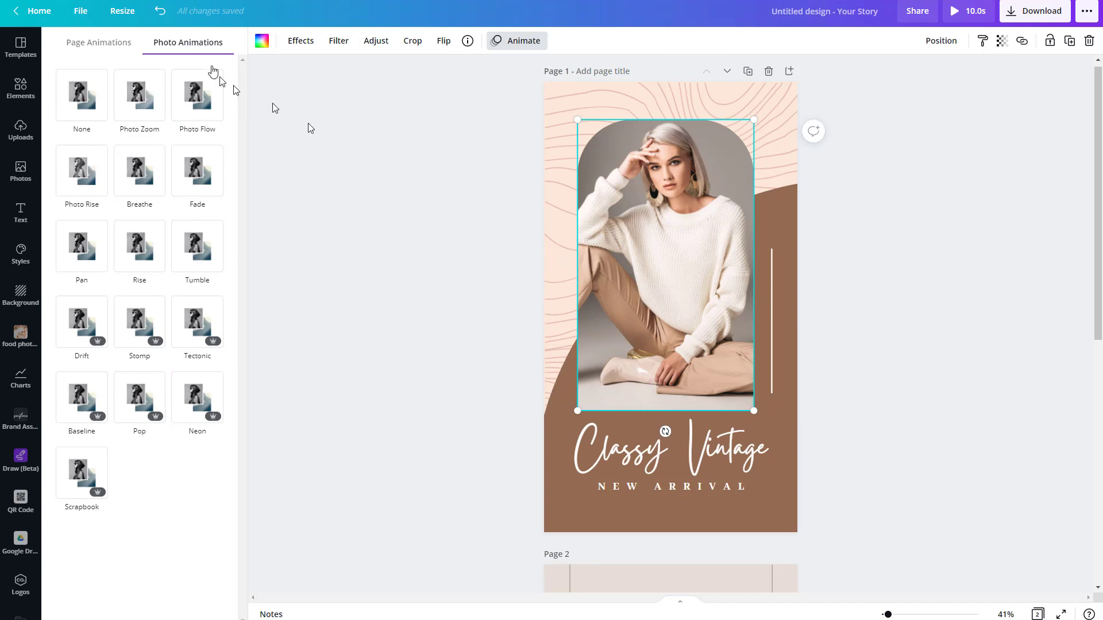
click(179, 99)
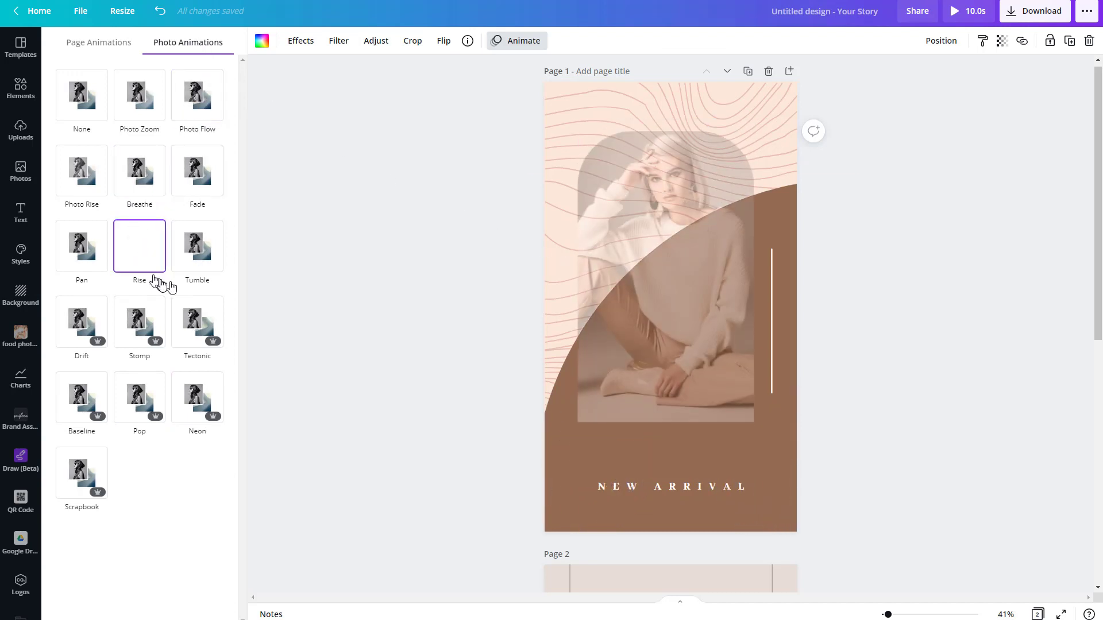
click(143, 173)
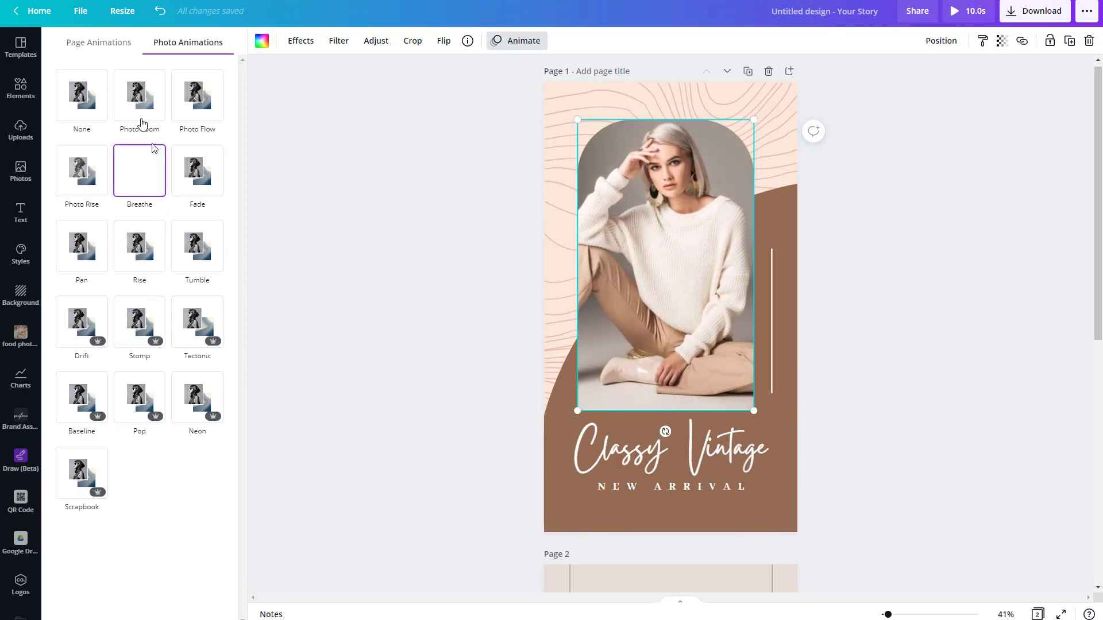
click(96, 46)
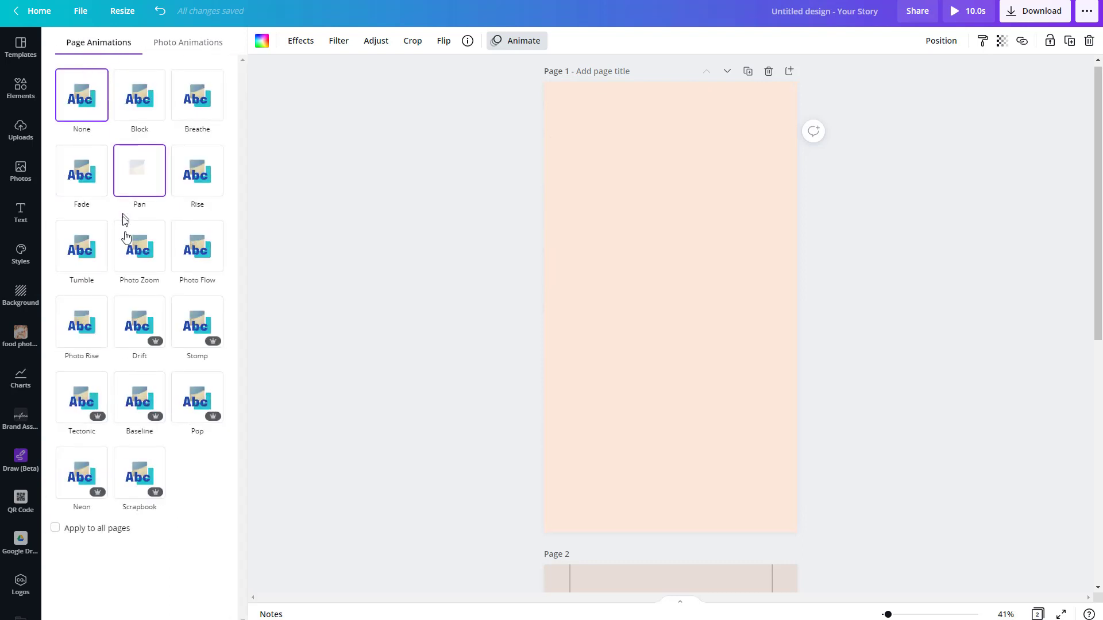
click(144, 397)
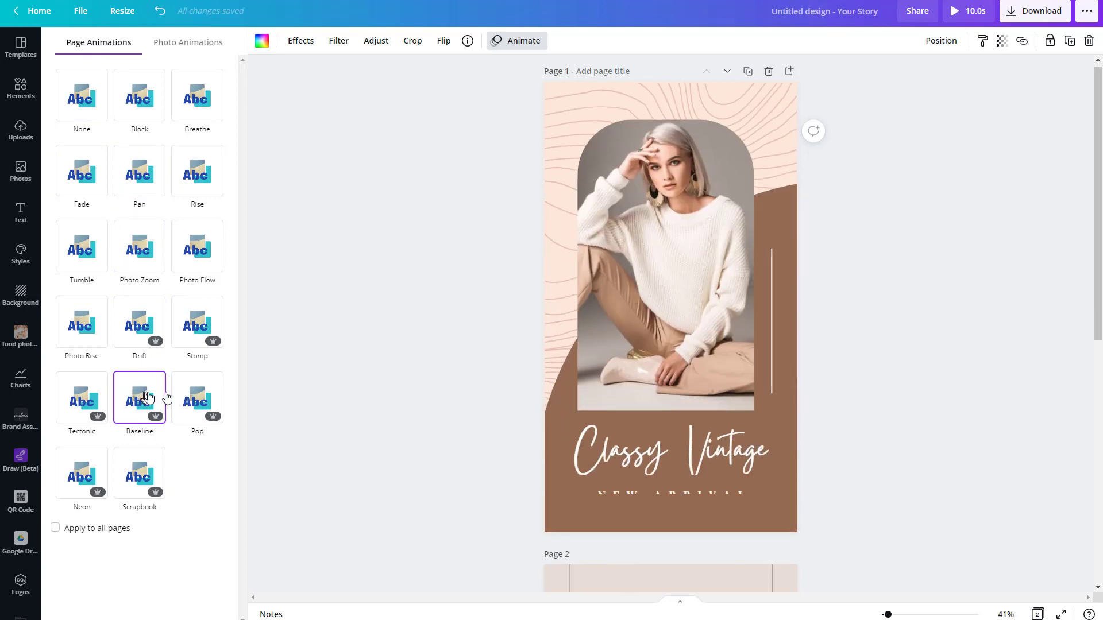
Apply the Drift animation to the "Upcoming our new 2021 lookbook collection" text on page 2 and preview the animated design.
scroll(446, 329, down, 8)
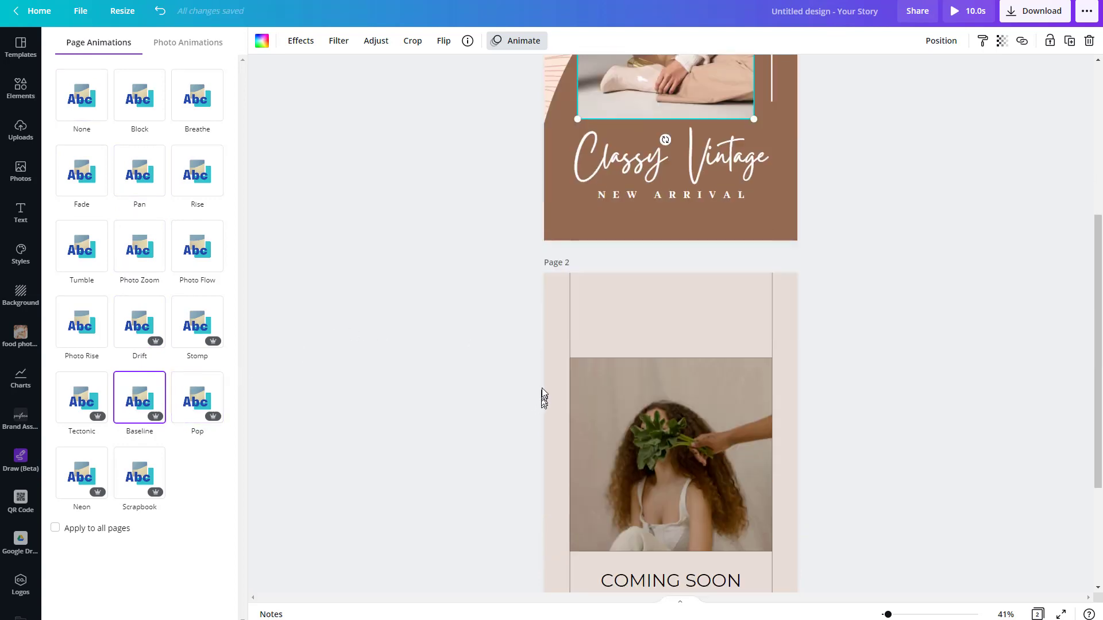
click(664, 428)
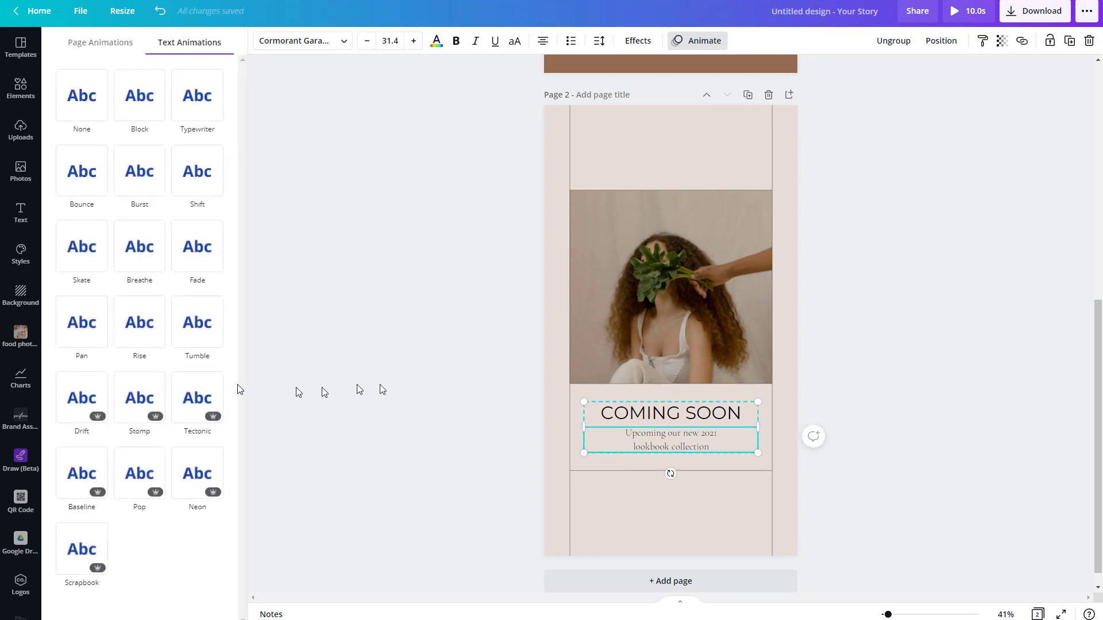
click(68, 390)
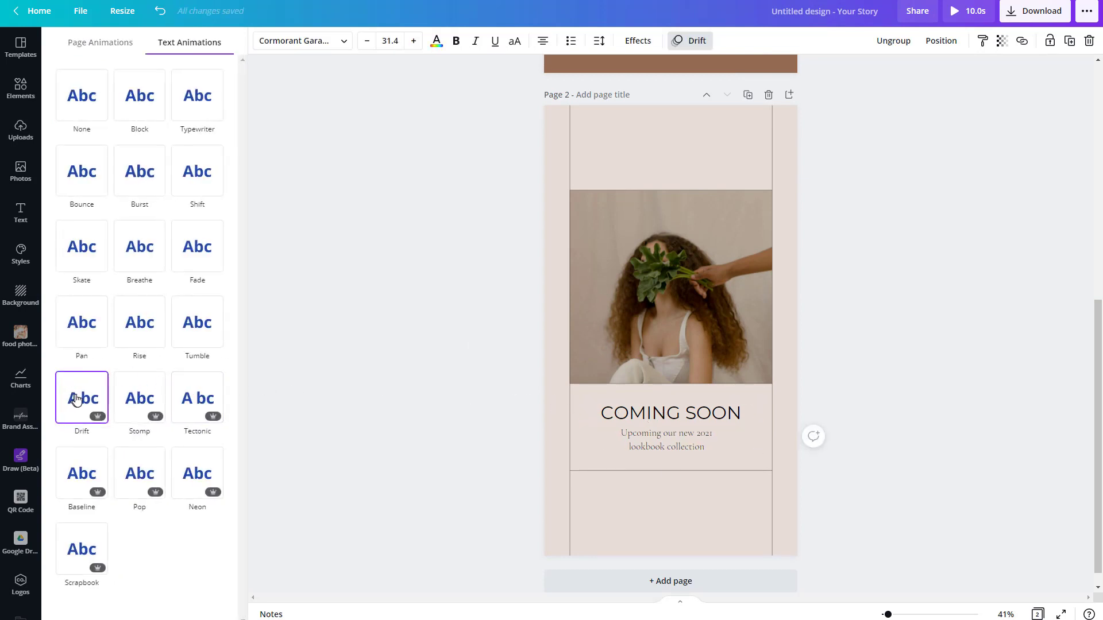
scroll(626, 277, up, 2)
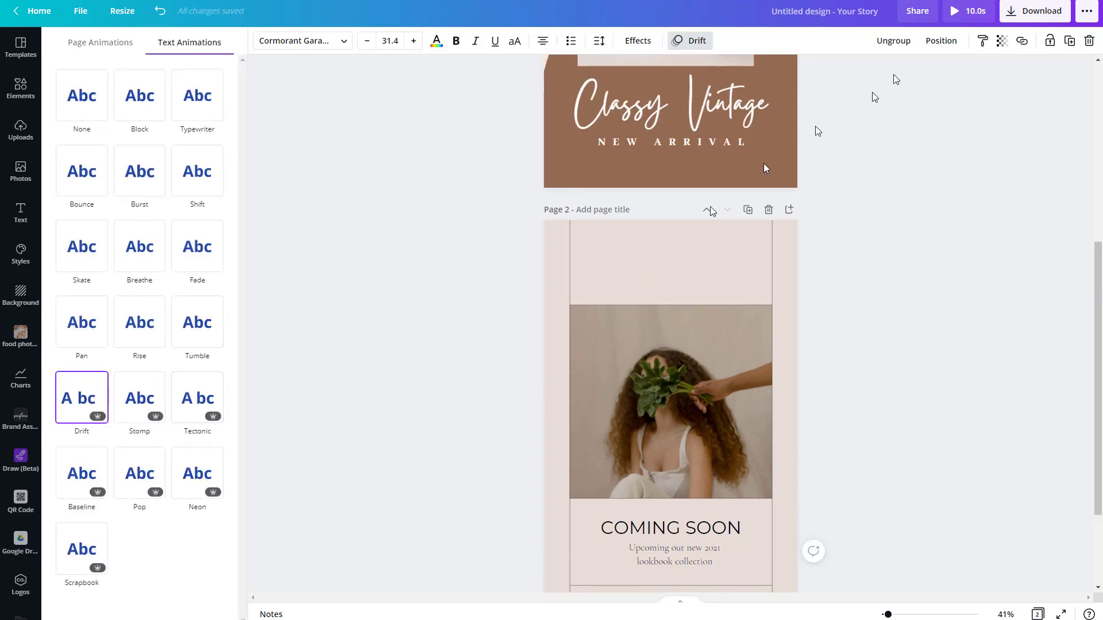
click(954, 10)
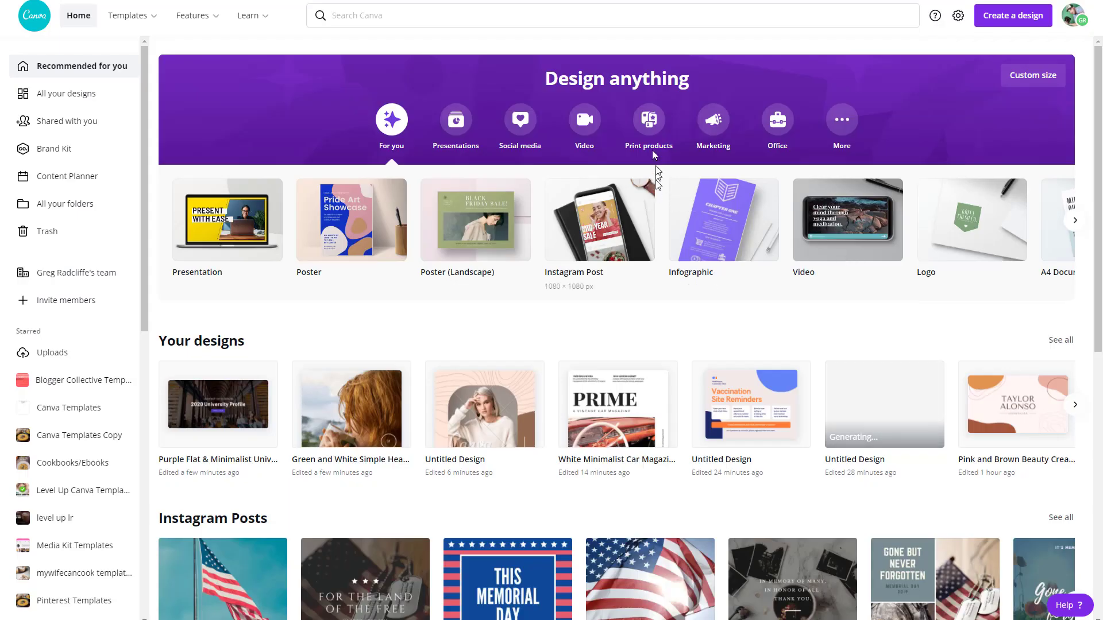
Search for the "website" design type and create a blank Website design.
click(500, 18)
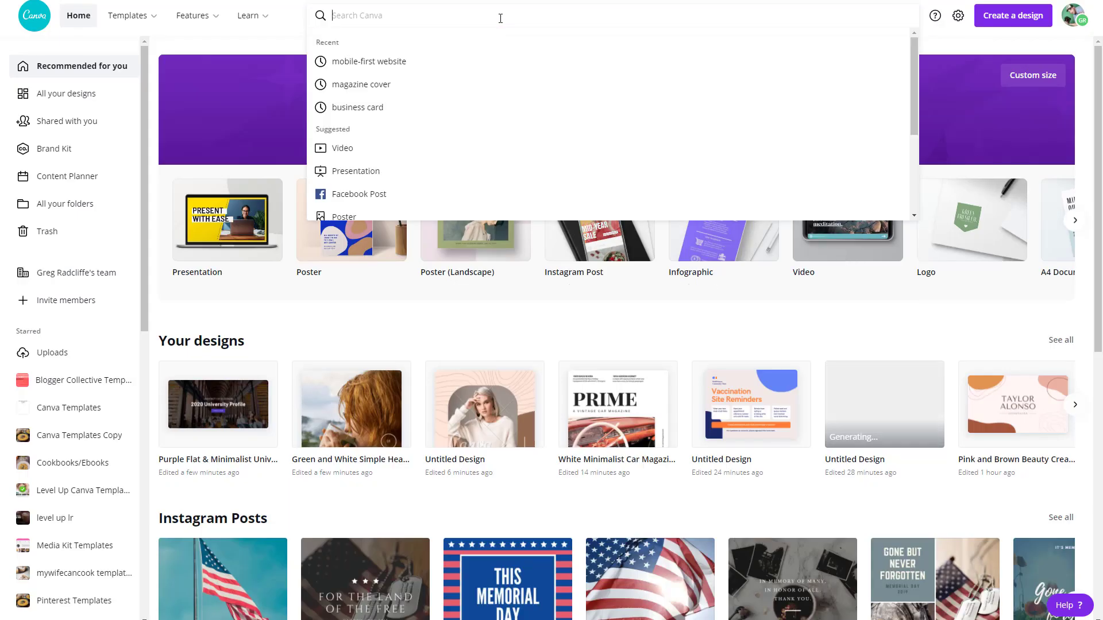
text(website)
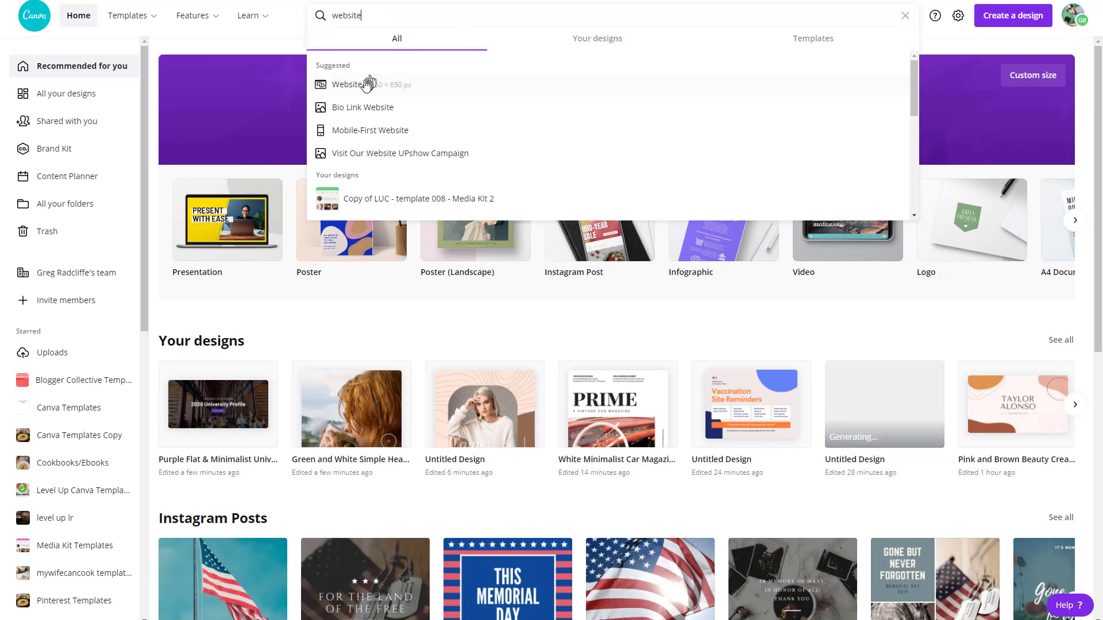
click(364, 86)
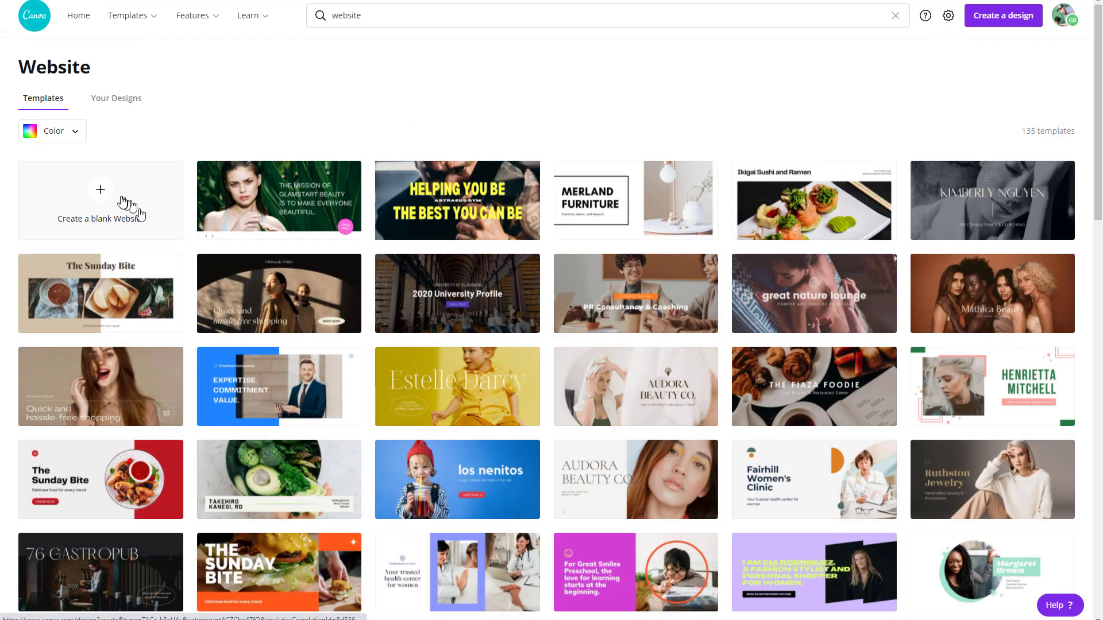
click(92, 187)
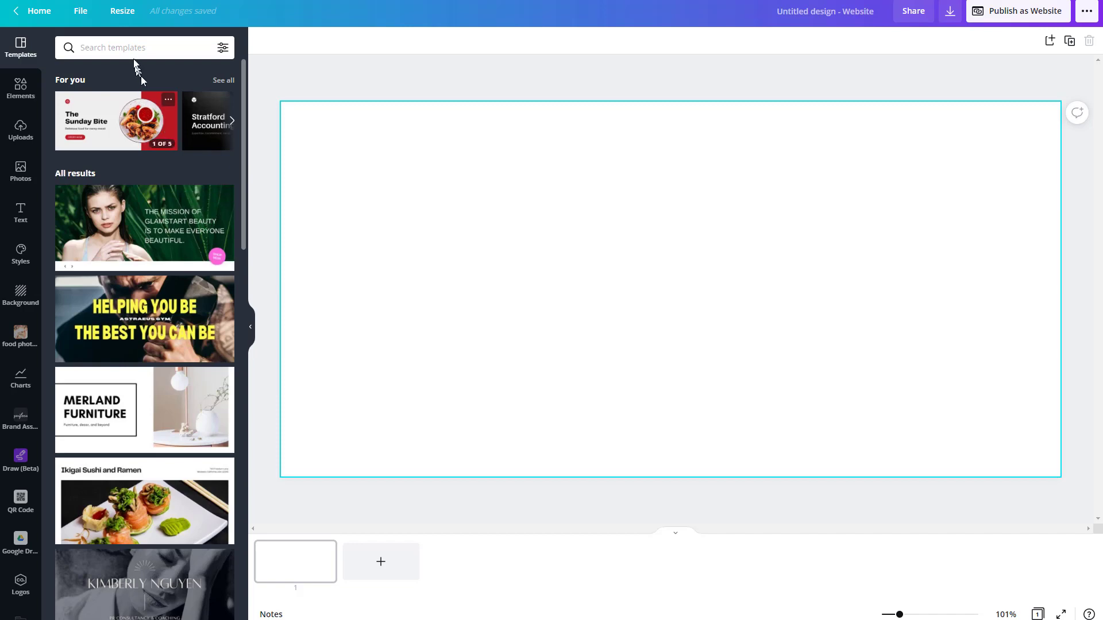
Search the templates for "event" and apply all 5 pages of the Blue Green Meetup Event Events Website template.
click(135, 48)
text(event)
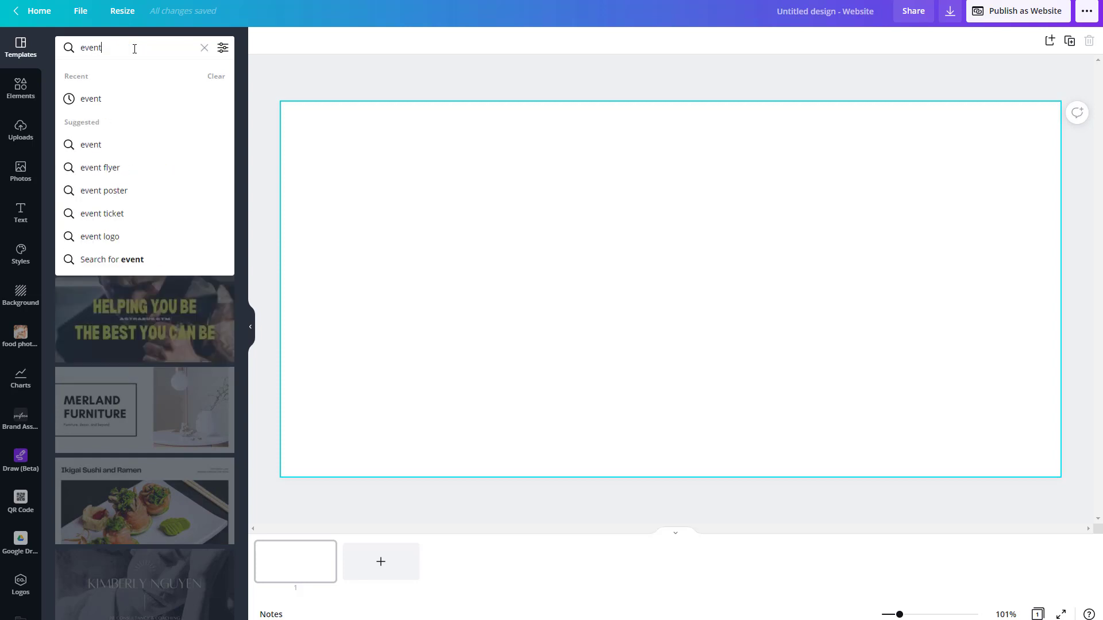
key(Return)
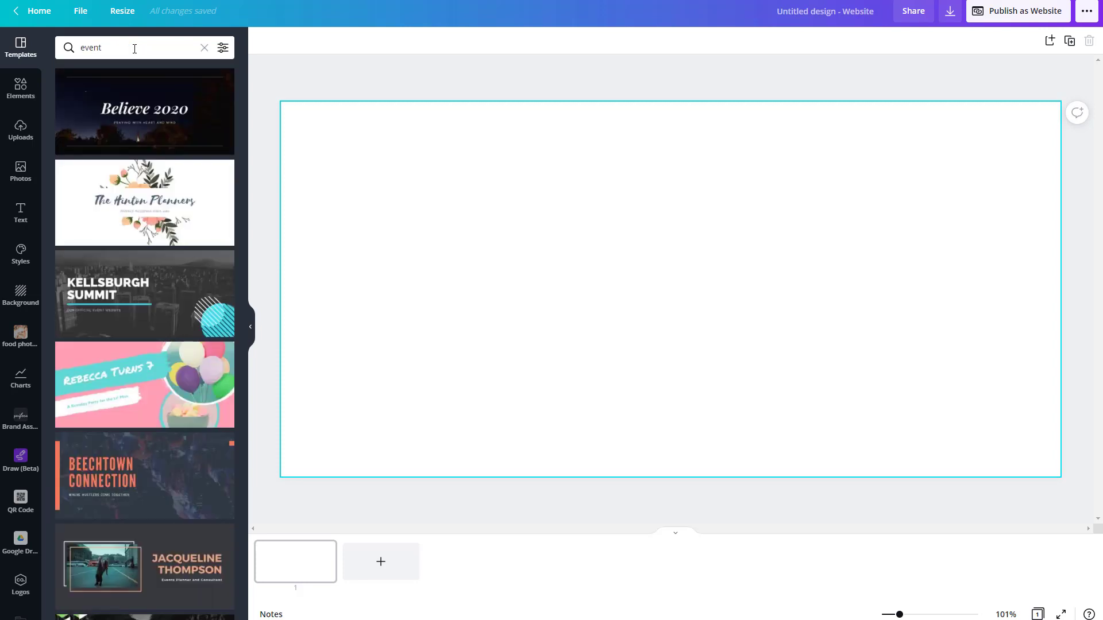
scroll(143, 276, down, 9)
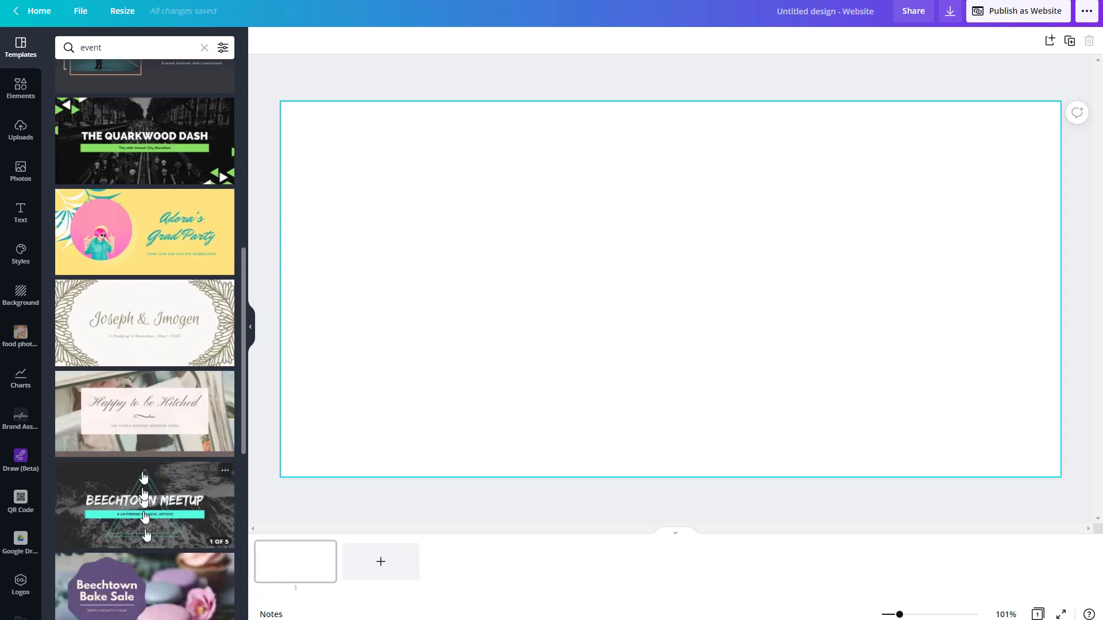
click(155, 494)
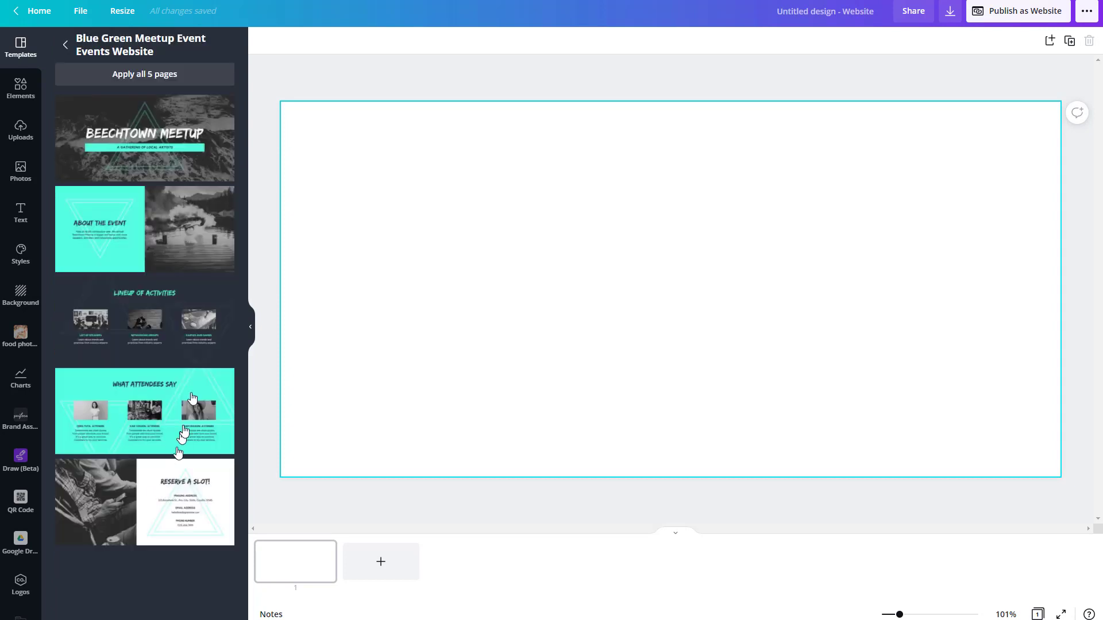
click(185, 108)
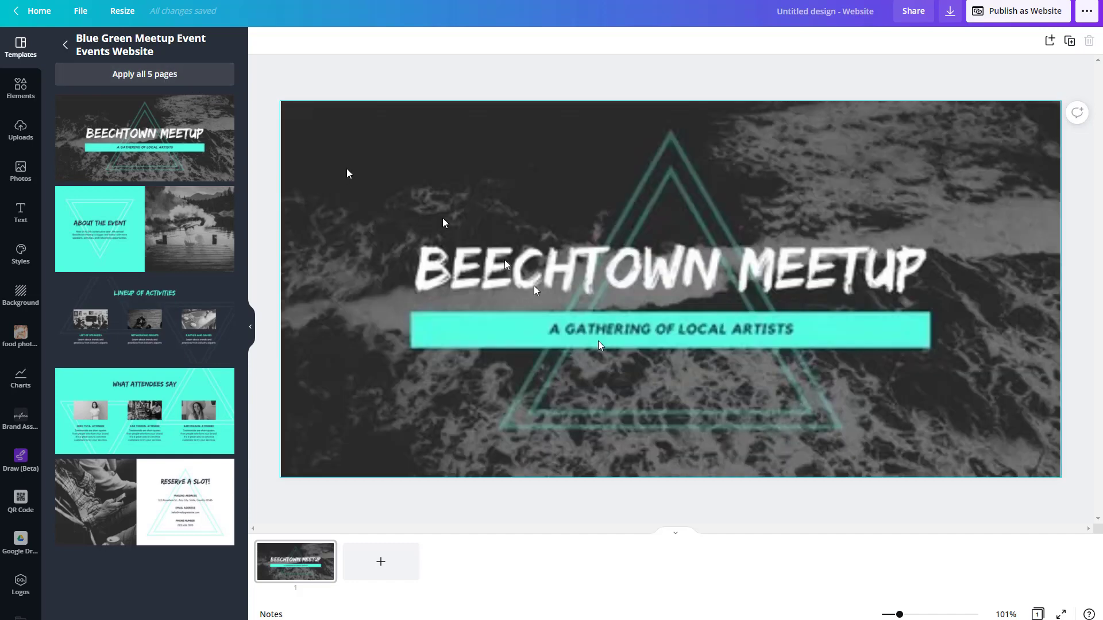
click(710, 323)
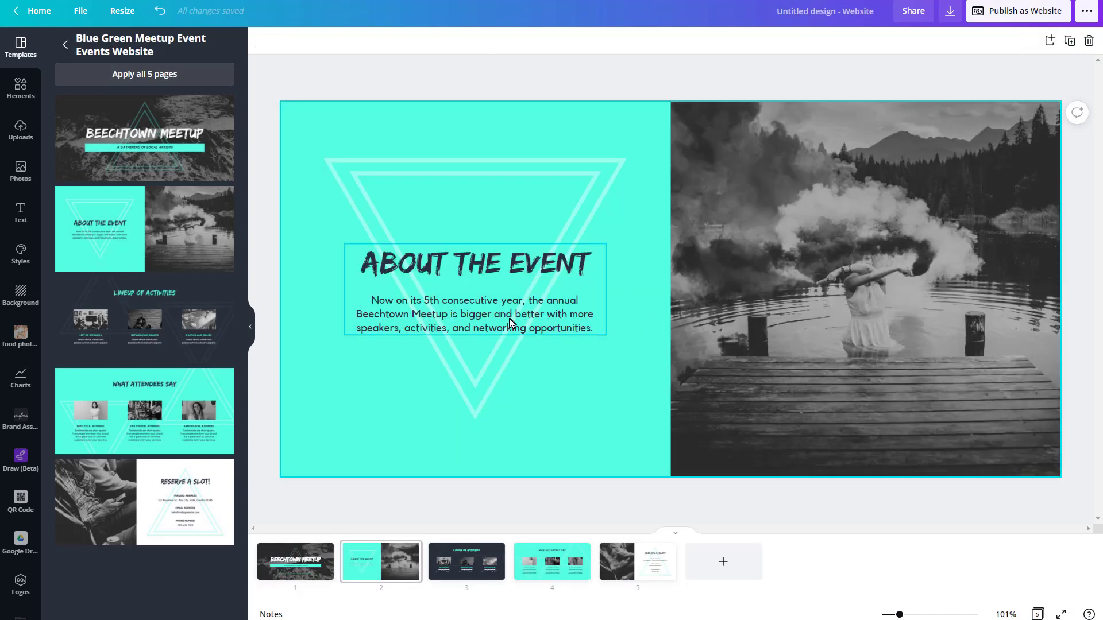
Publish the Beechtown Meetup design as a website with the Presentation web style and open it.
scroll(582, 335, up, 2)
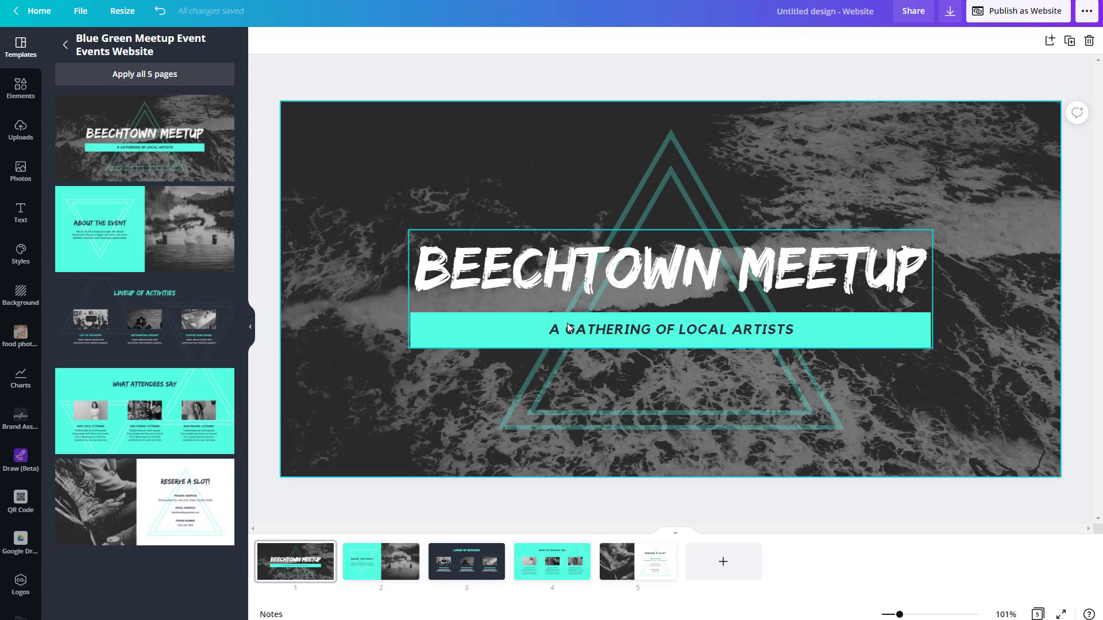
click(376, 577)
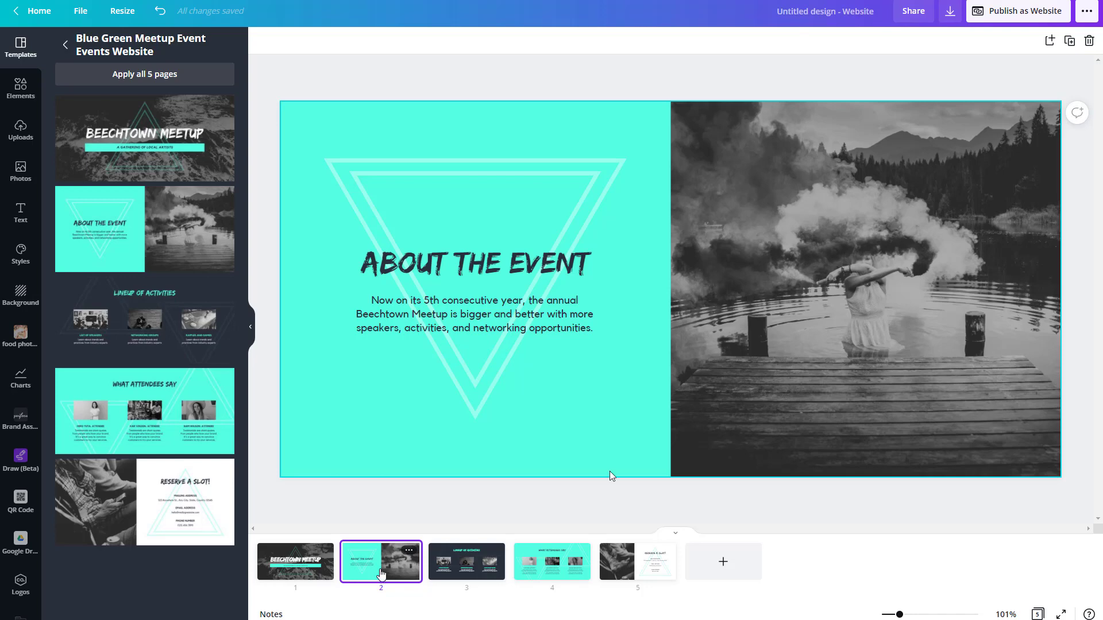
click(1004, 13)
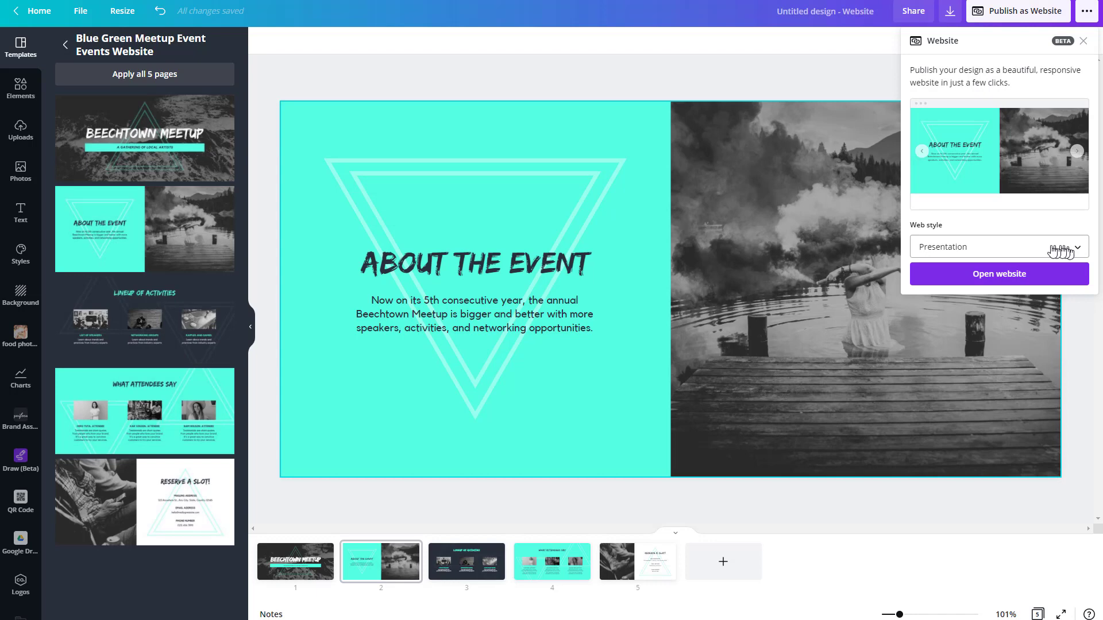
click(976, 275)
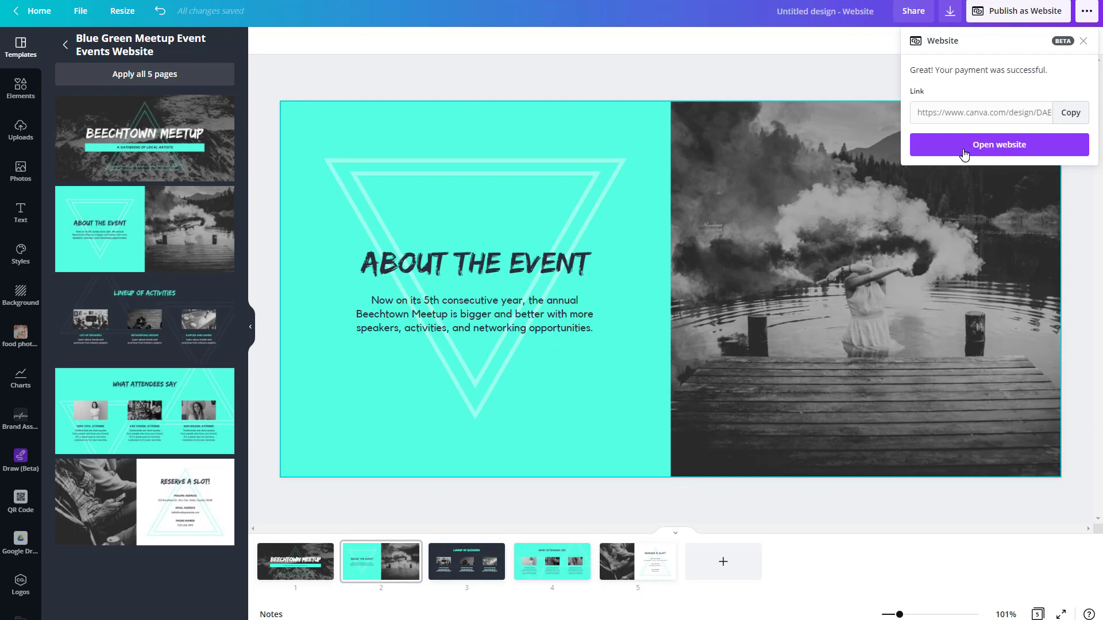
click(964, 154)
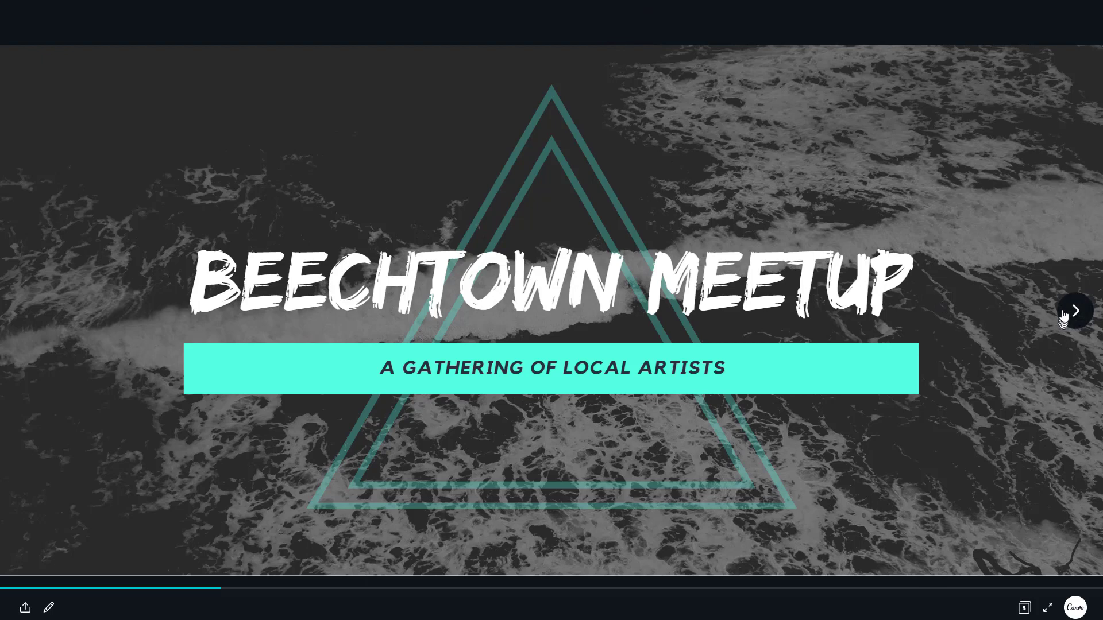
Page forward through the published Beechtown Meetup website.
click(1074, 311)
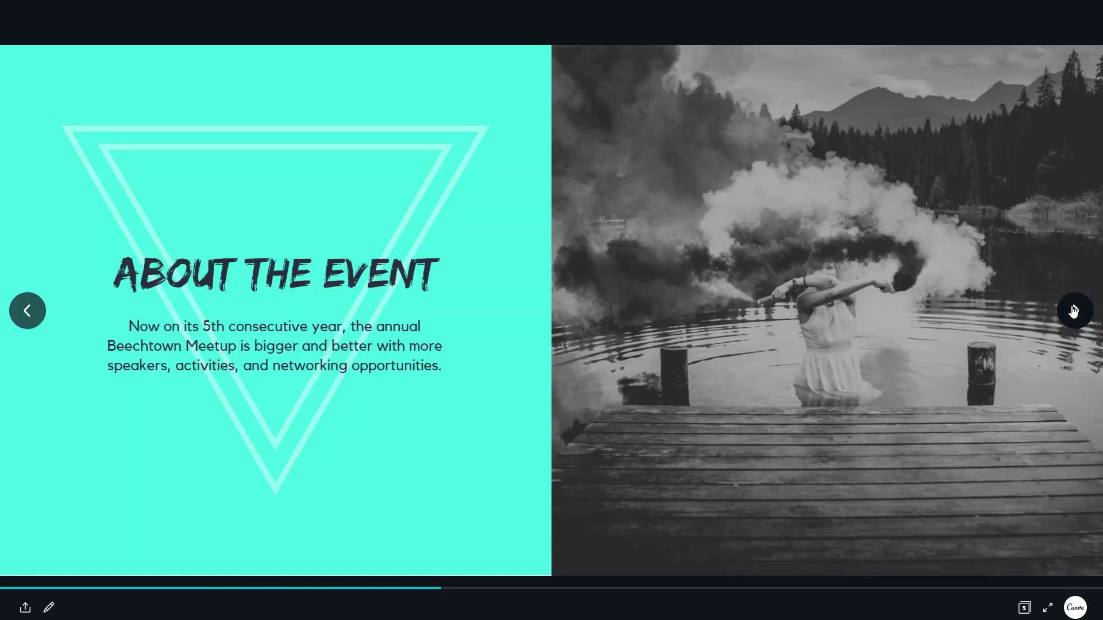
click(1075, 310)
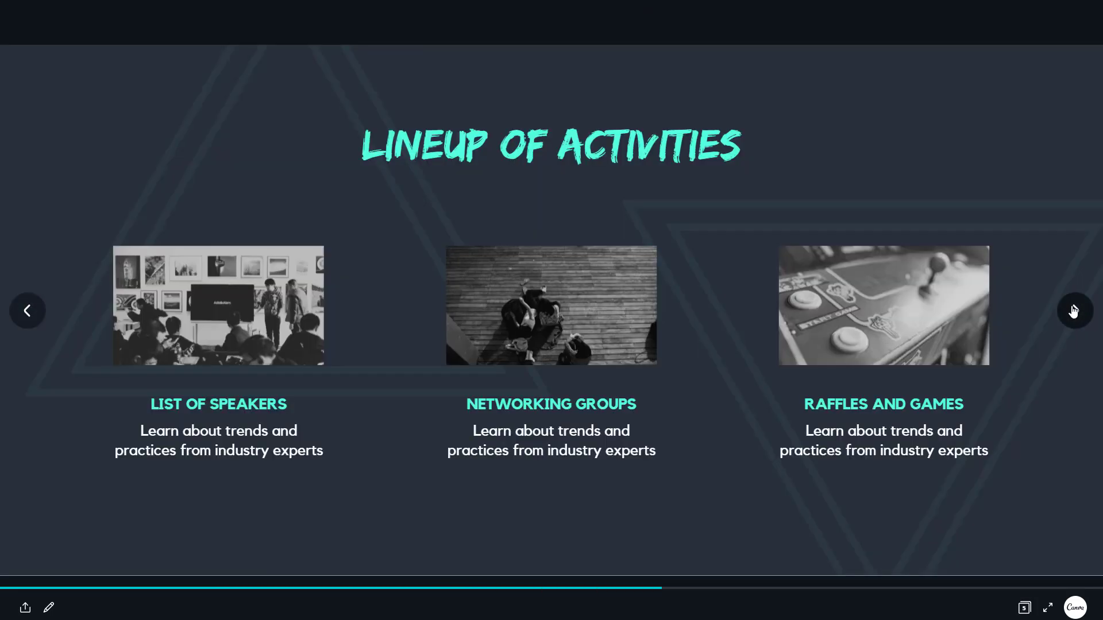
click(1074, 311)
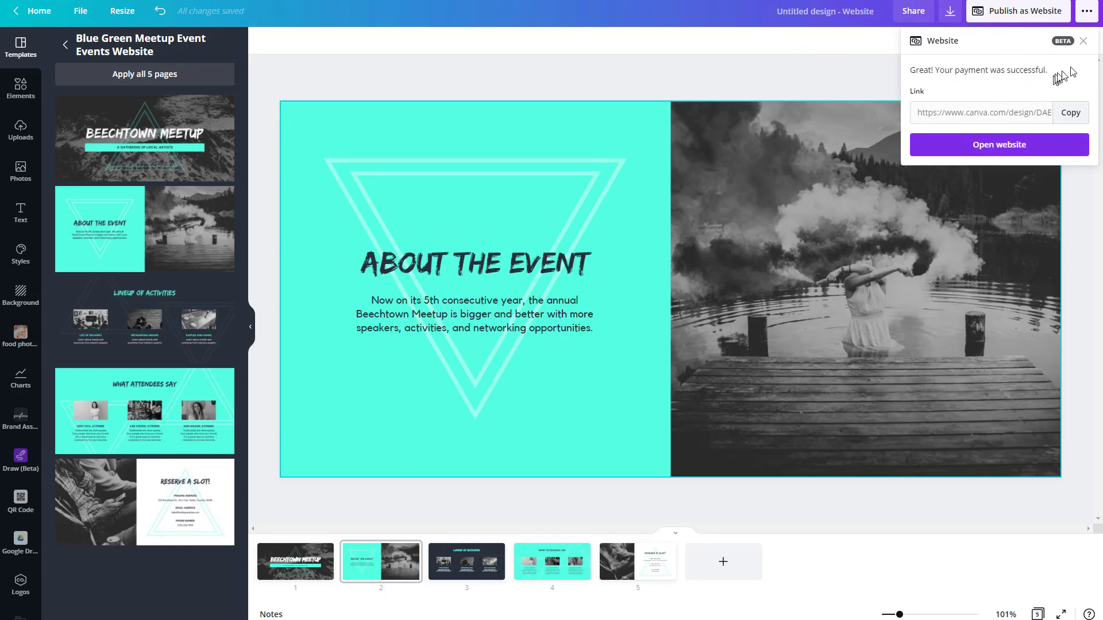
Restart publishing the design as a website and set its web style to Scrolling.
click(1084, 41)
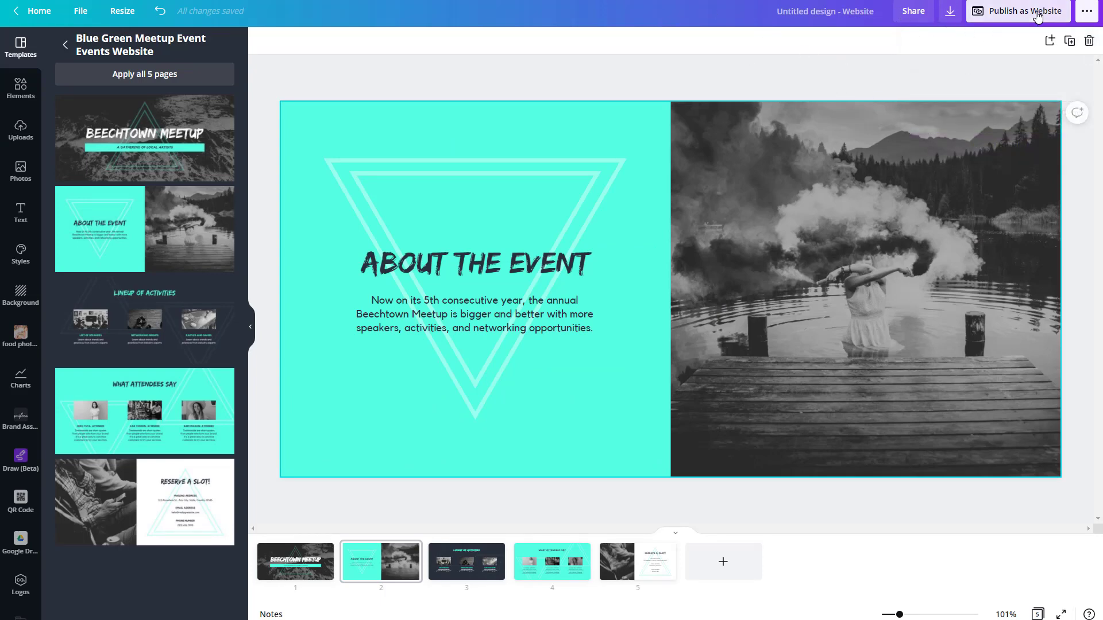
click(1037, 17)
click(1072, 254)
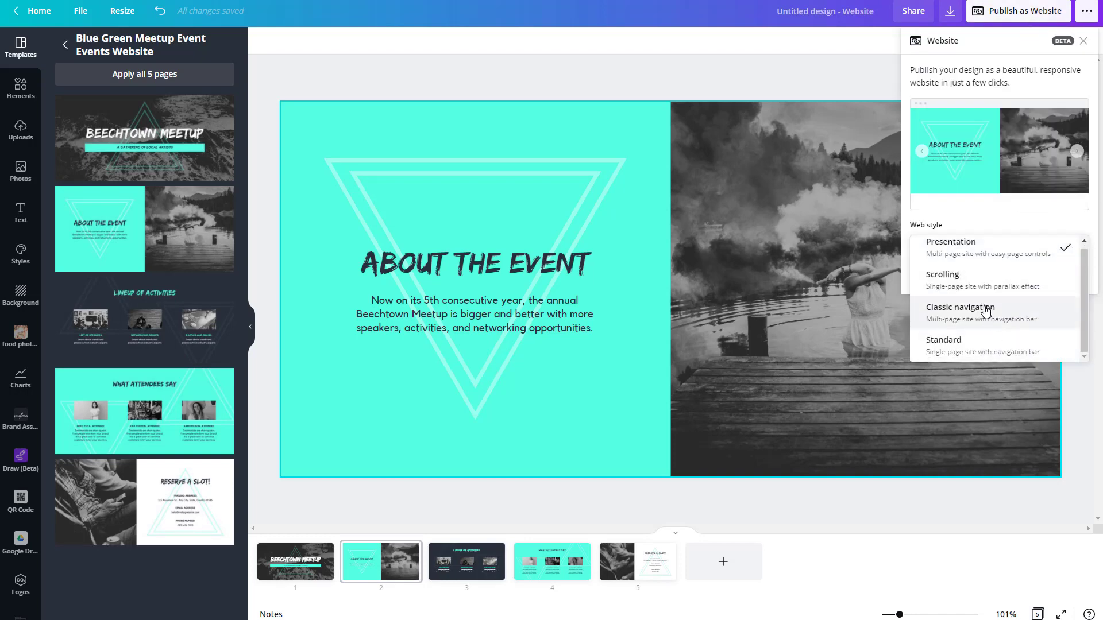
click(980, 281)
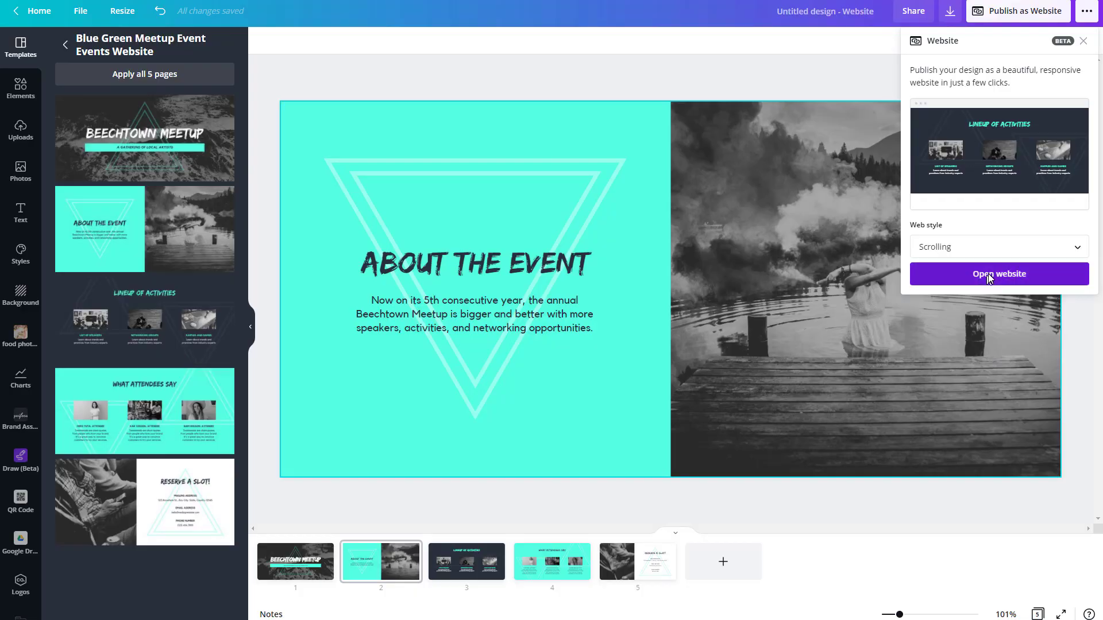
Open the published Scrolling website and look through its sections from the Beechtown Meetup title to the activities lineup.
click(988, 274)
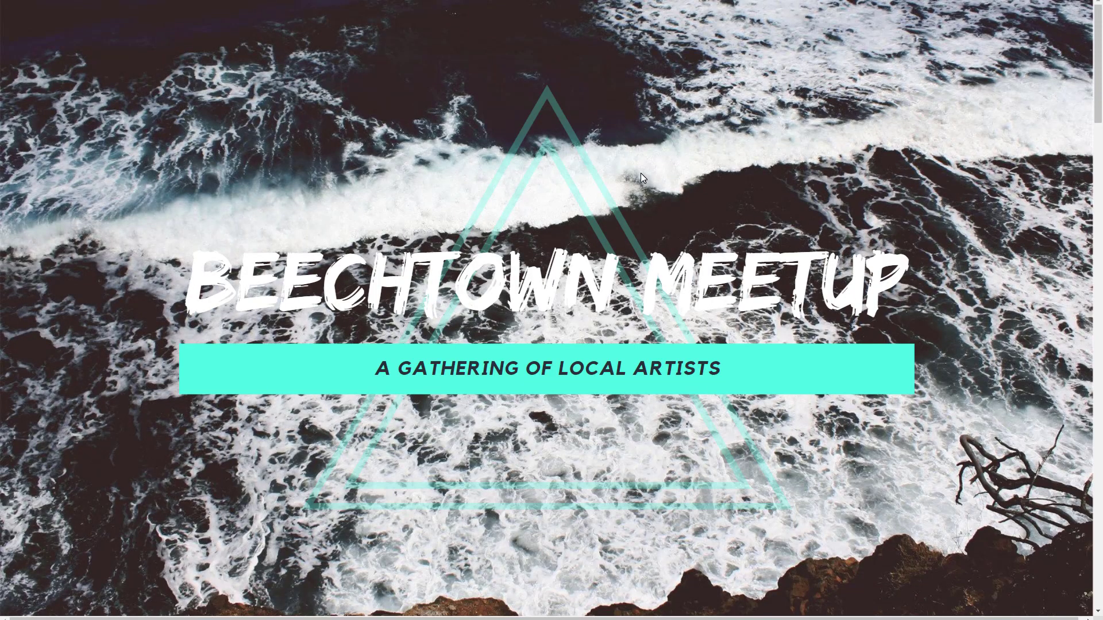
scroll(673, 180, down, 4)
scroll(673, 179, down, 2)
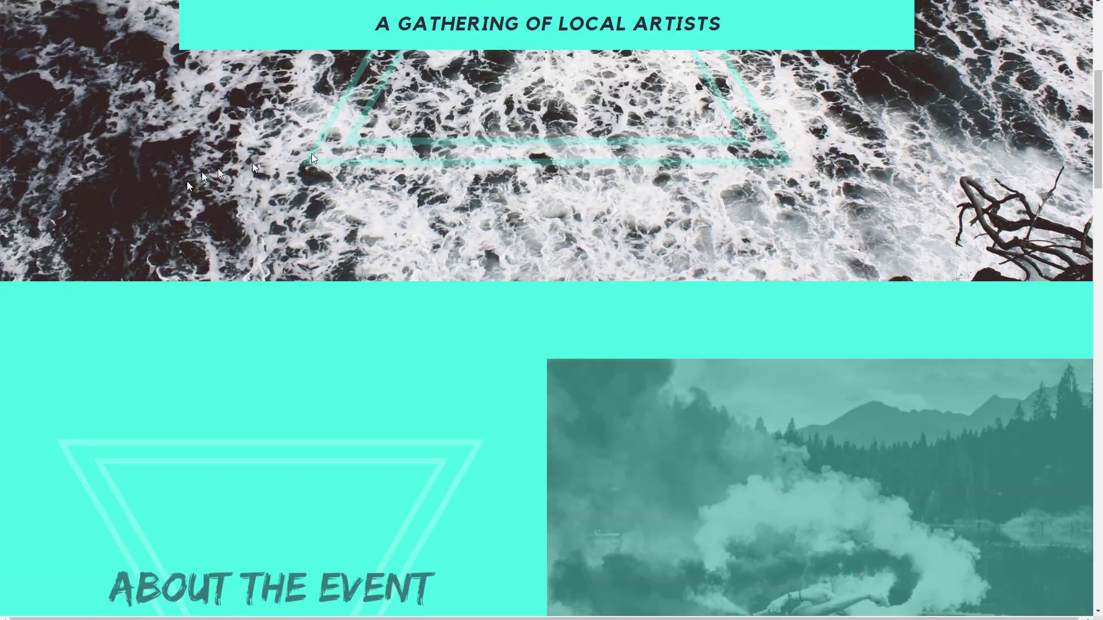
scroll(448, 299, down, 4)
scroll(567, 253, down, 12)
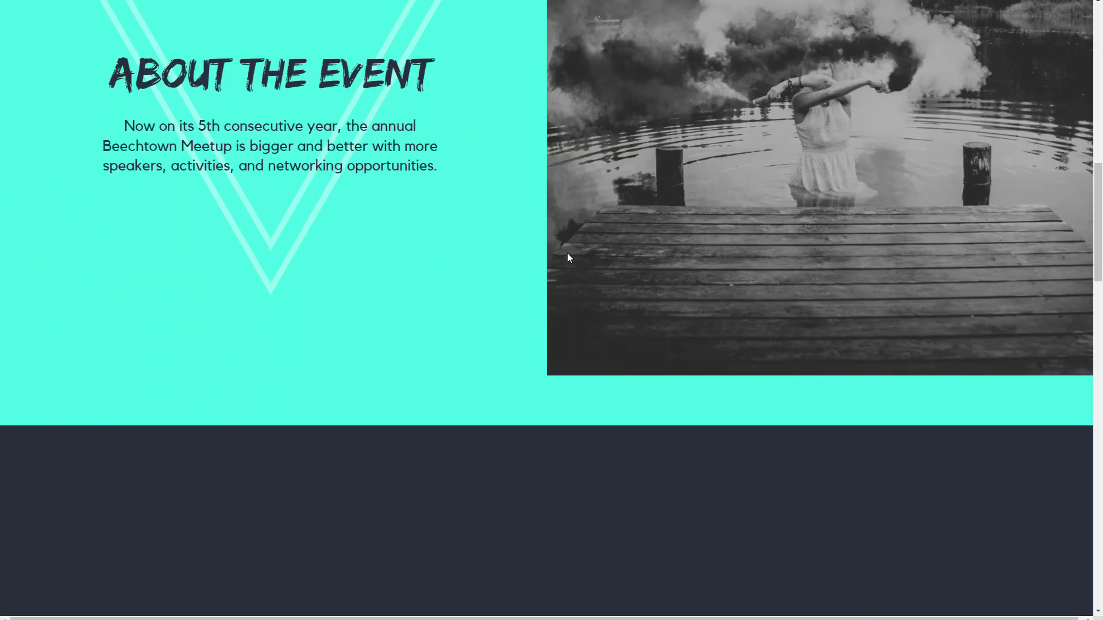
scroll(567, 253, down, 8)
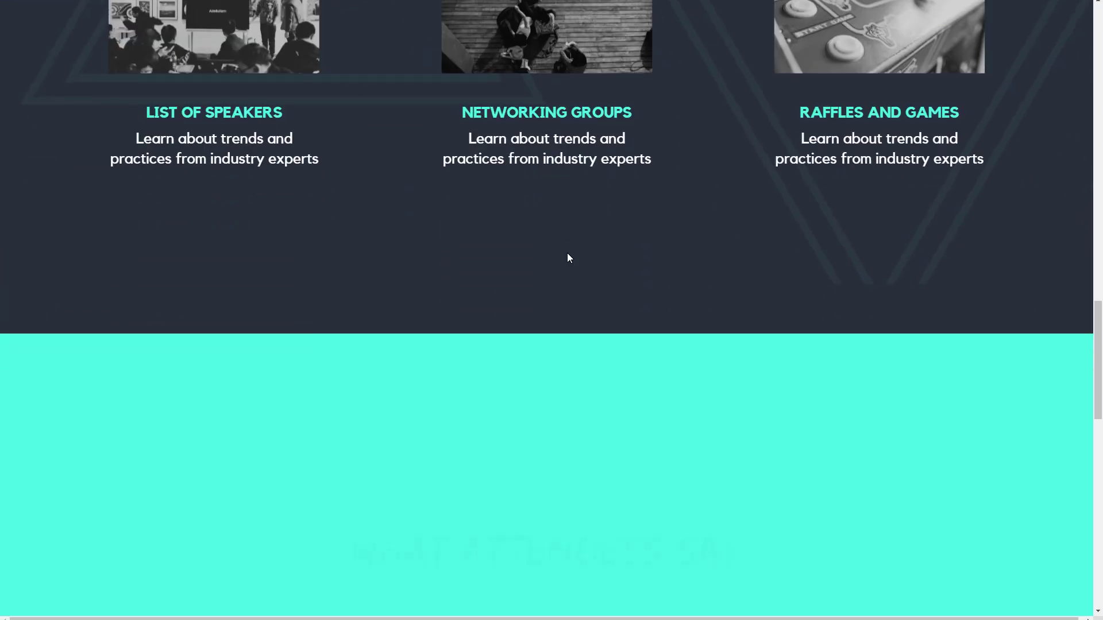
scroll(568, 254, up, 12)
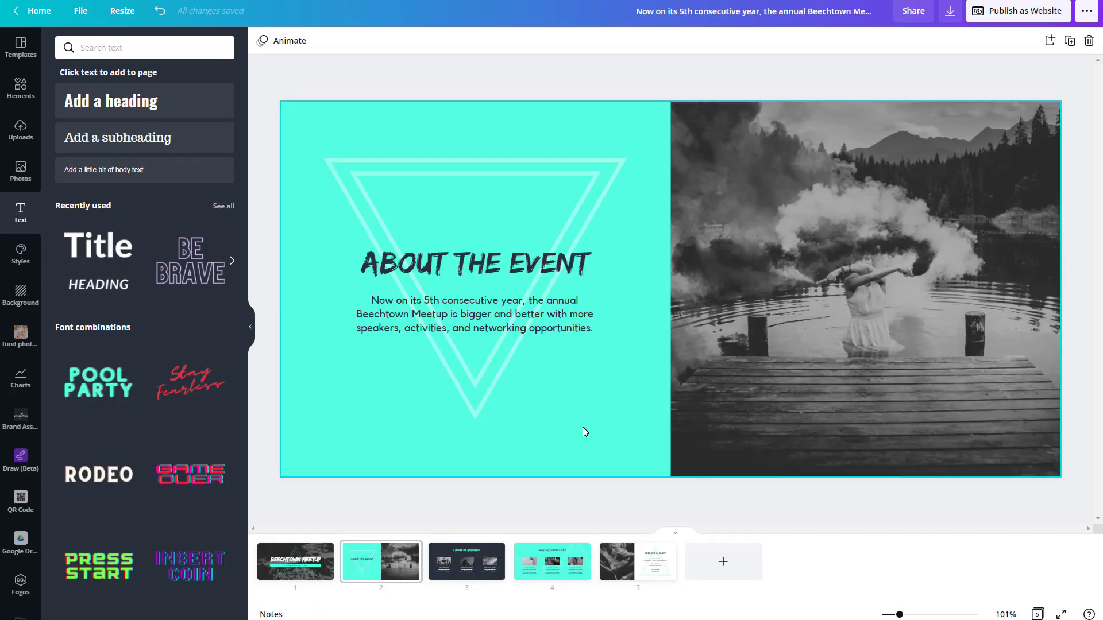
click(708, 401)
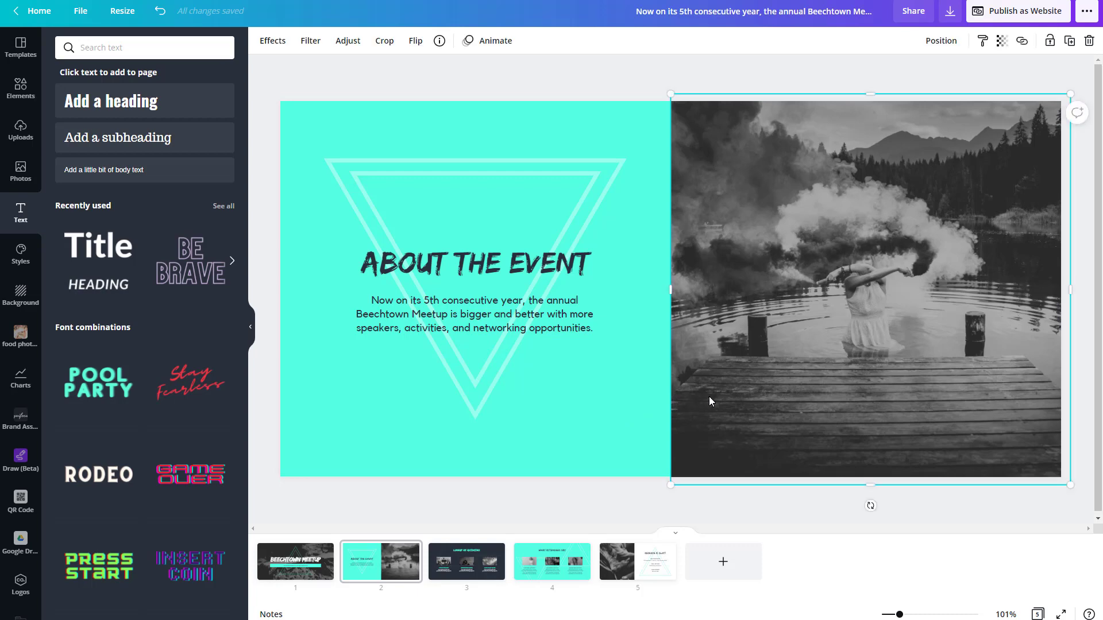
click(950, 11)
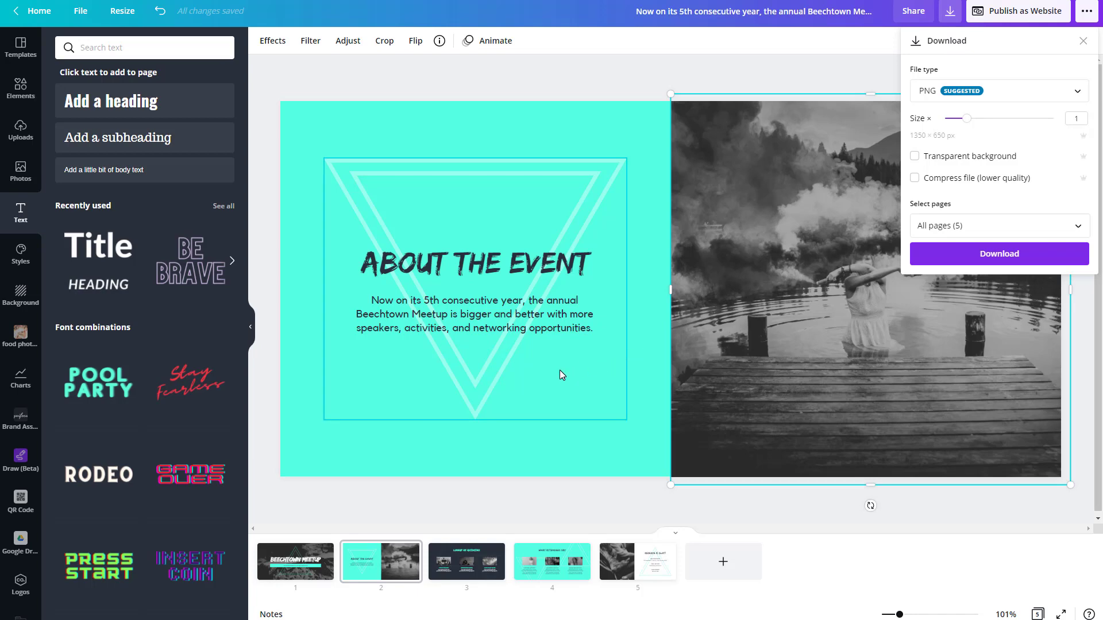
click(560, 420)
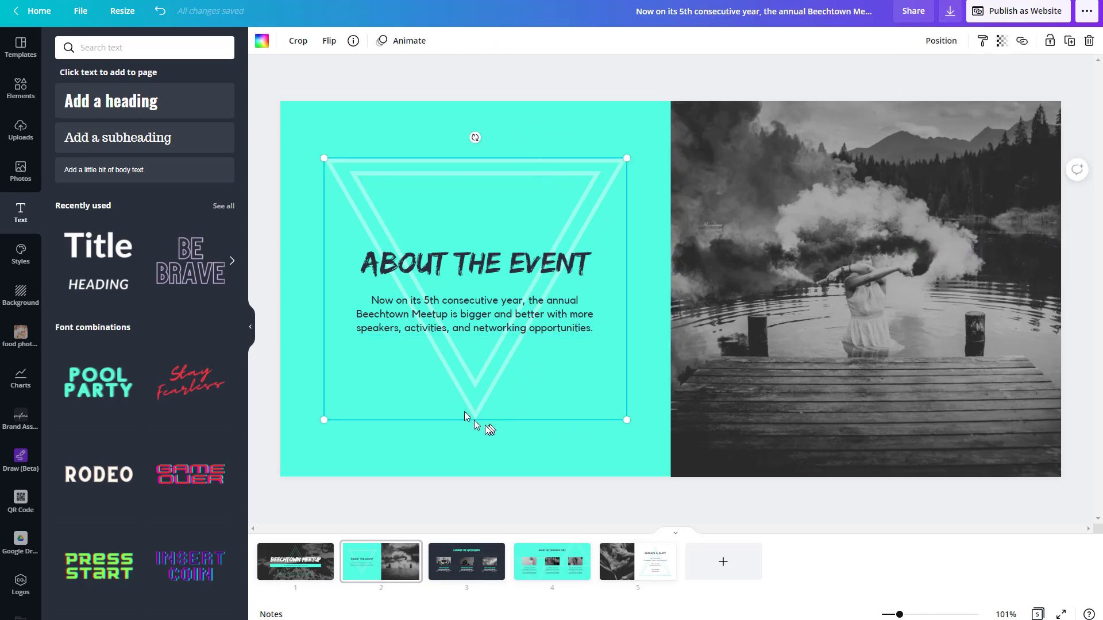
Add a subheading to page 2, shrink it to font size 32.5, and place it below the About the Event paragraph.
click(103, 147)
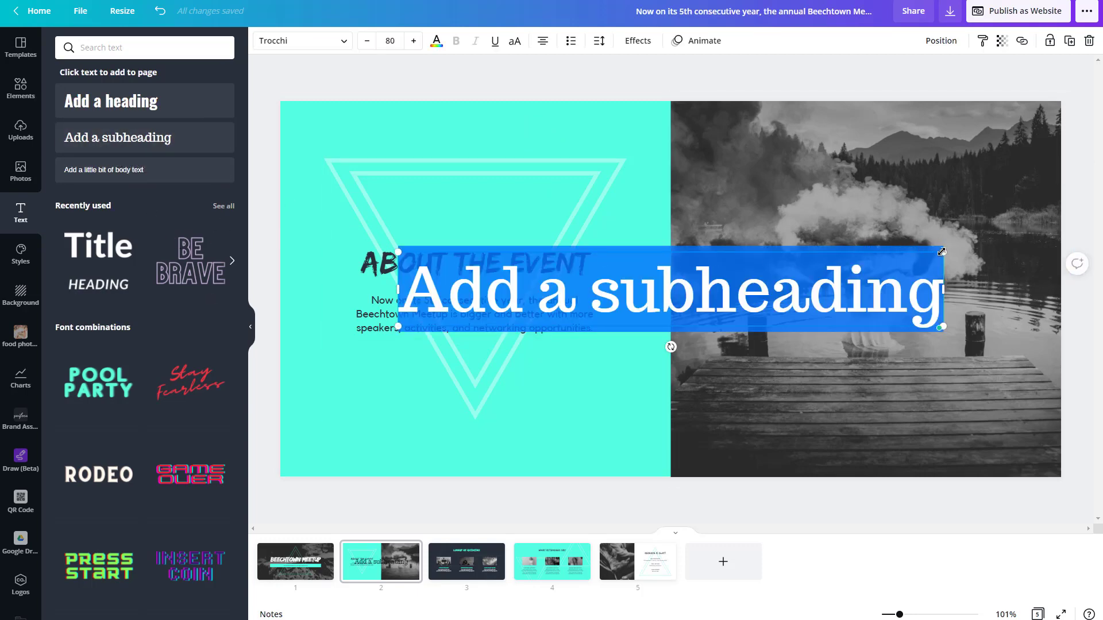
drag(942, 251, 620, 296)
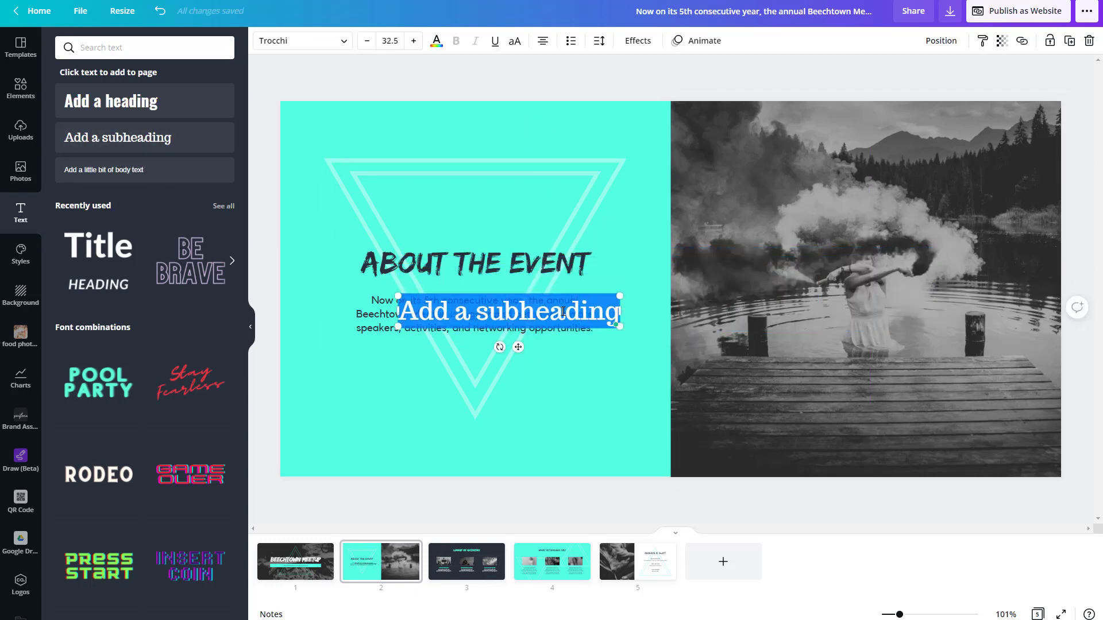
drag(518, 347, 493, 416)
Replace the subheading's placeholder text with "info form".
double_click(486, 388)
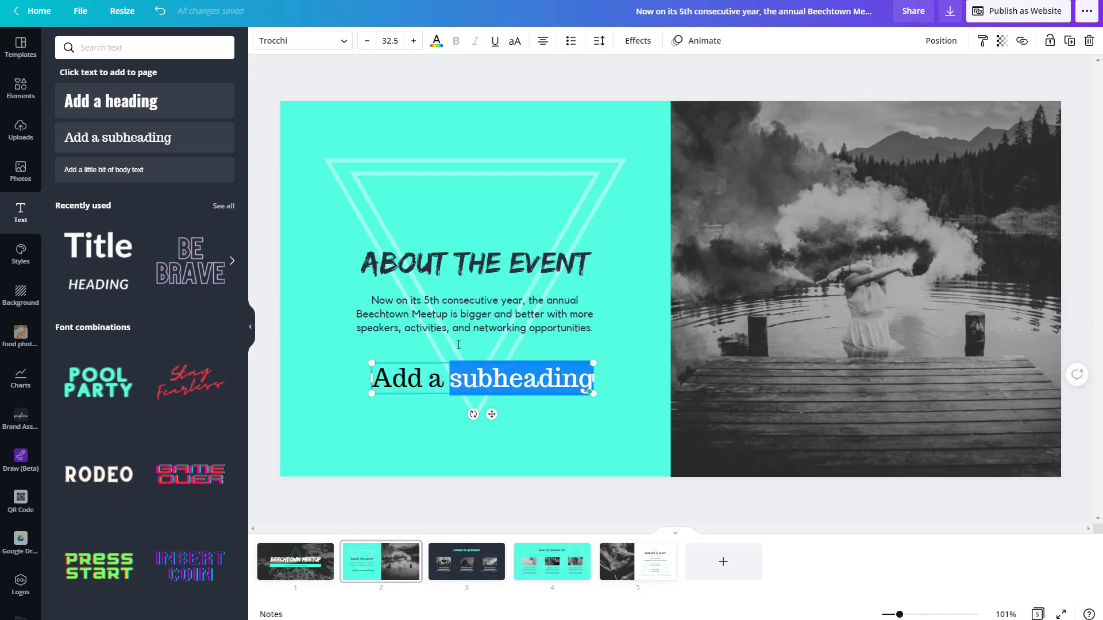
key(ctrl+a)
text(inof)
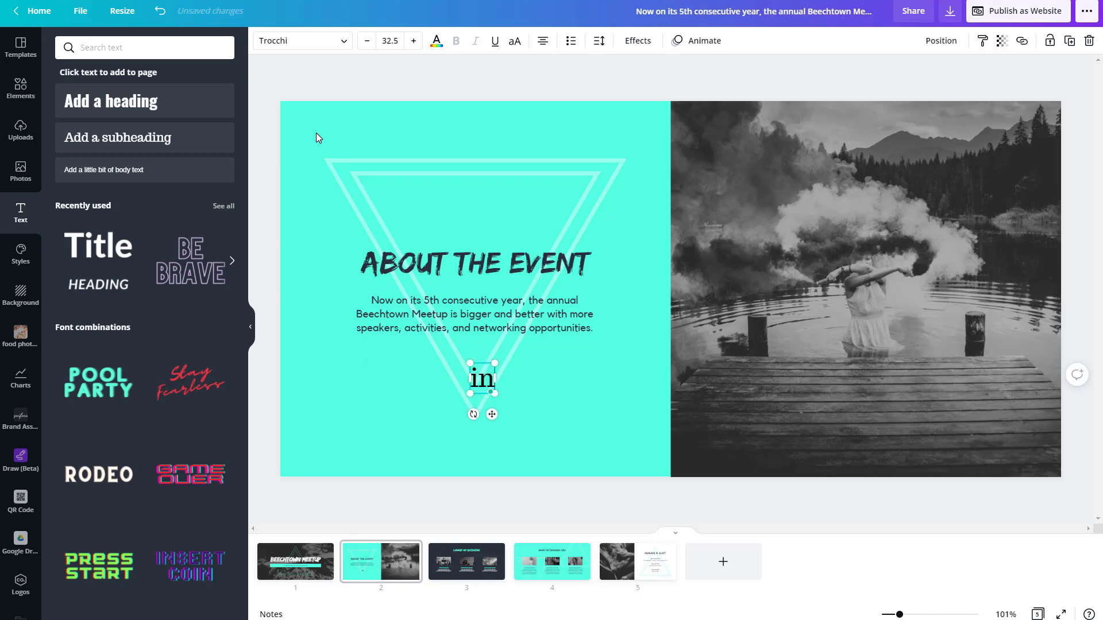
key(BackSpace)
key(BackSpace)
text(fo form)
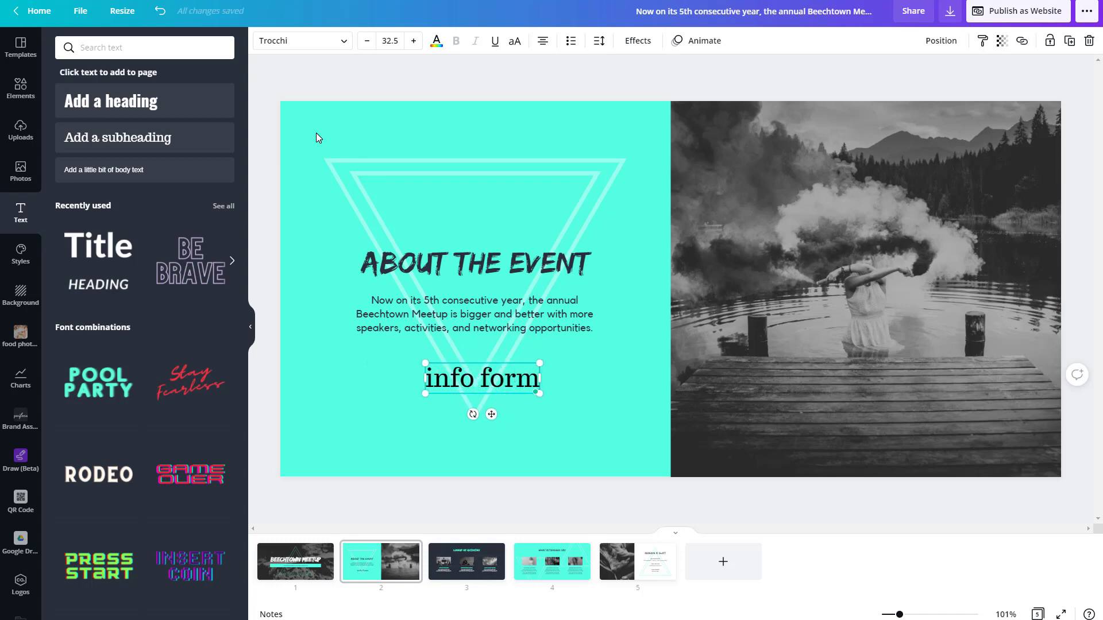
click(568, 416)
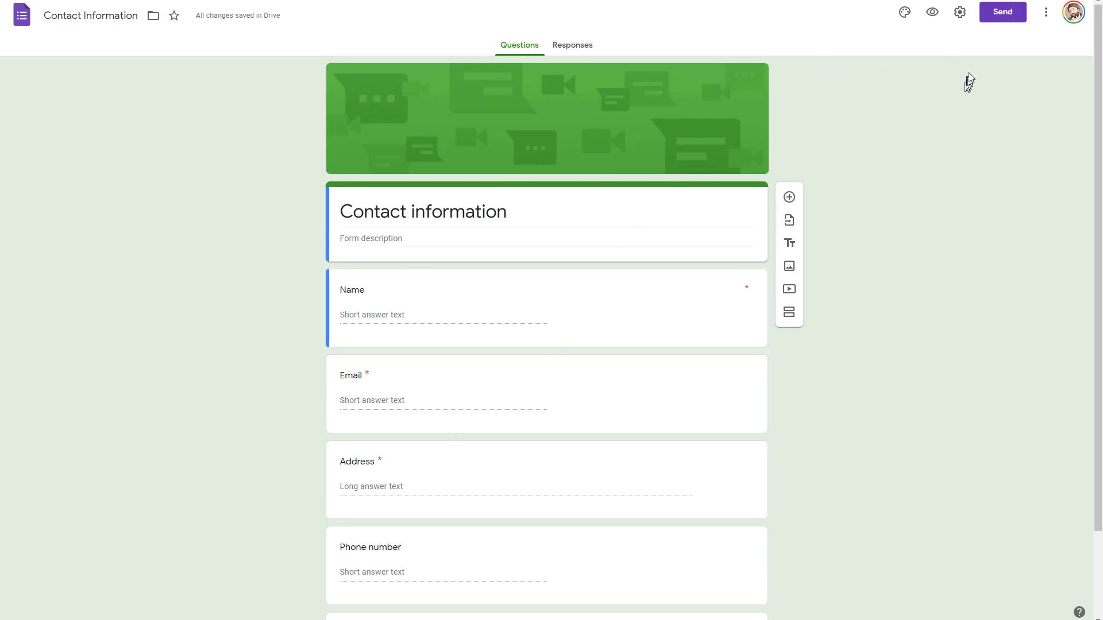
In the Contact Information form in Google Forms, copy the form's sharing link and close the send dialog.
click(1004, 14)
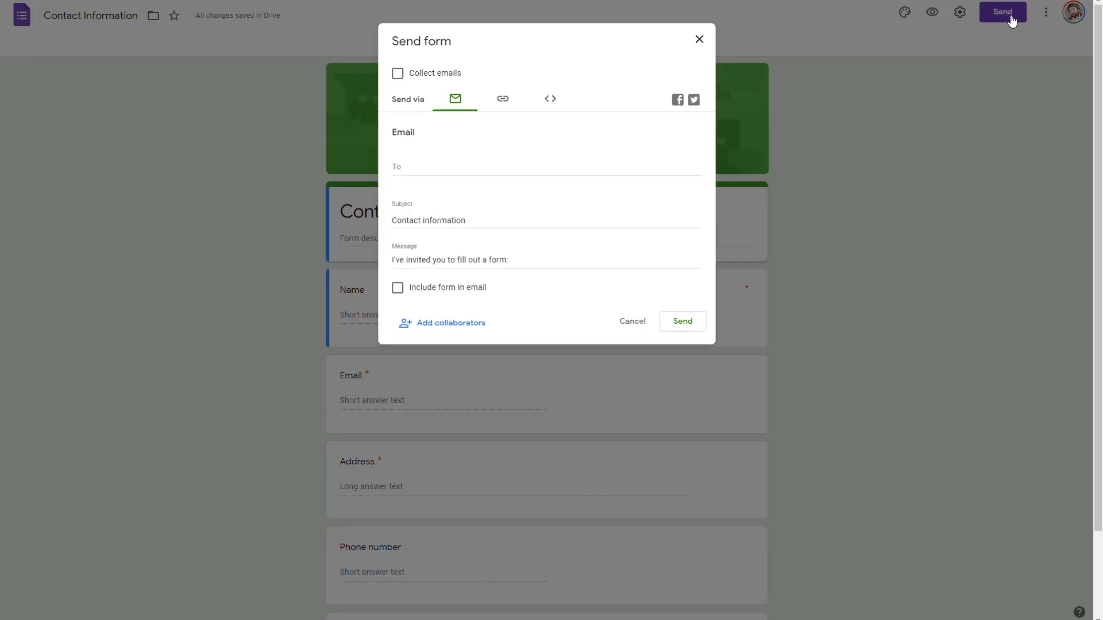
click(504, 105)
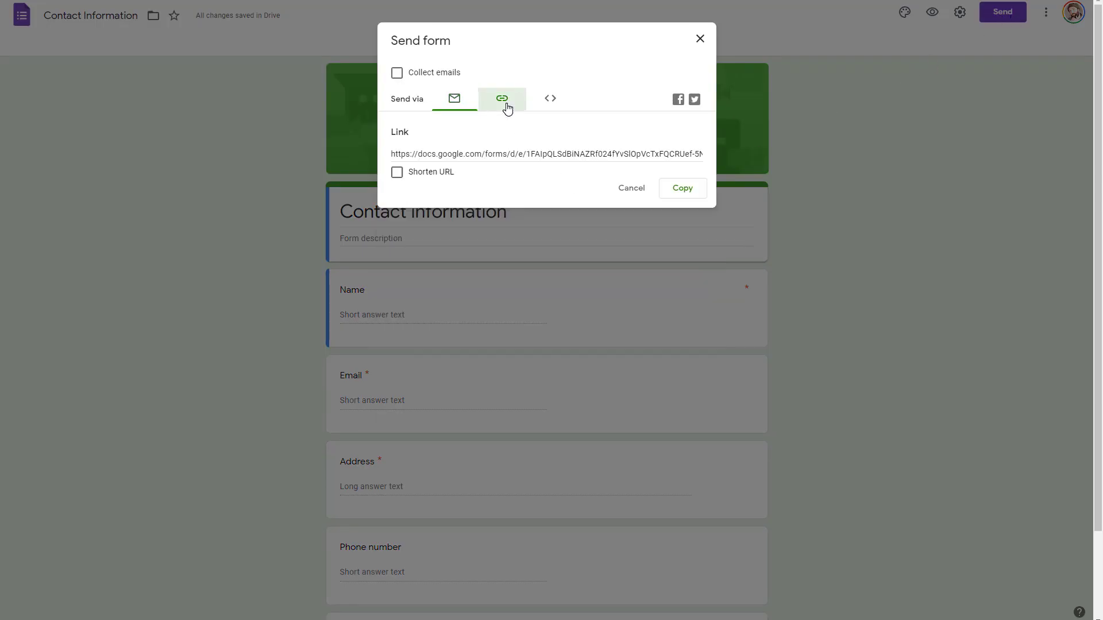
click(683, 192)
click(700, 39)
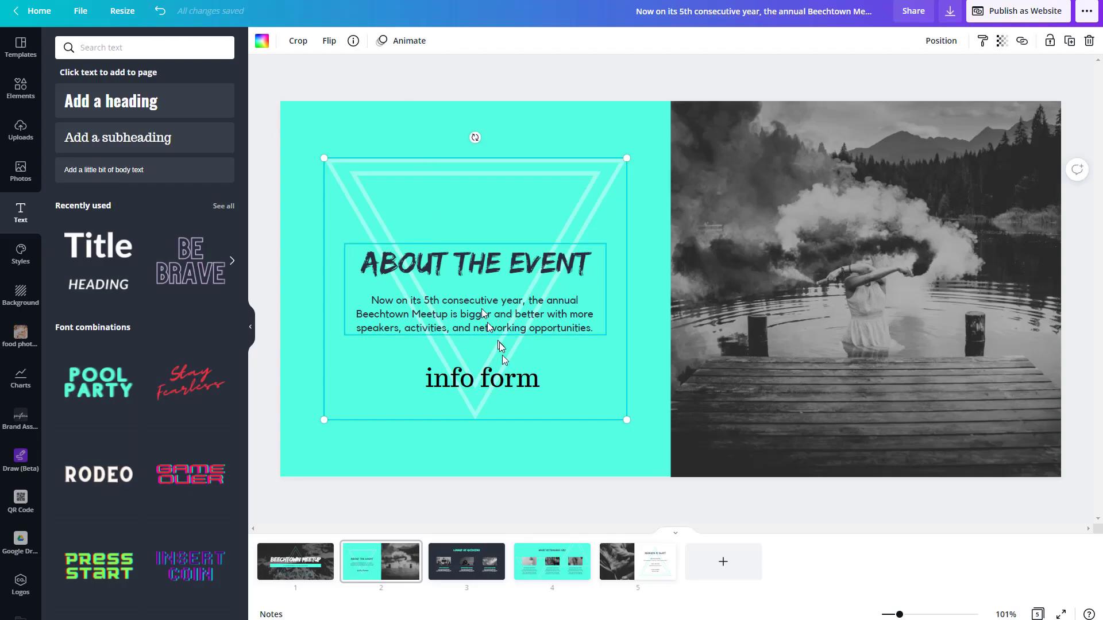
Back in Canva, link the "info form" text to the copied Google Forms address.
click(464, 381)
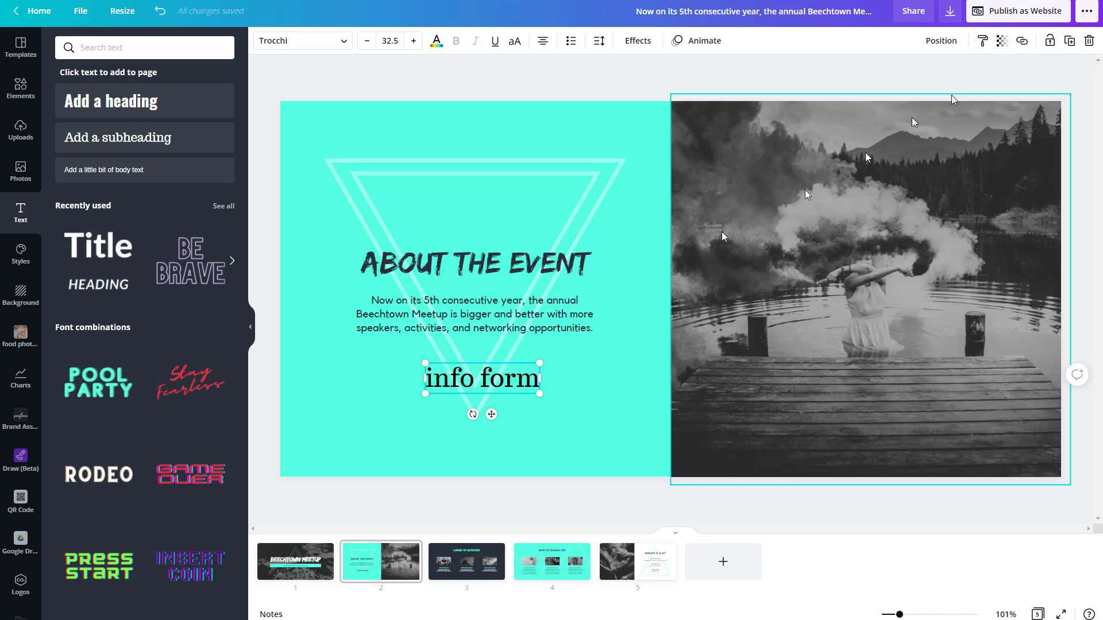
click(512, 406)
click(504, 388)
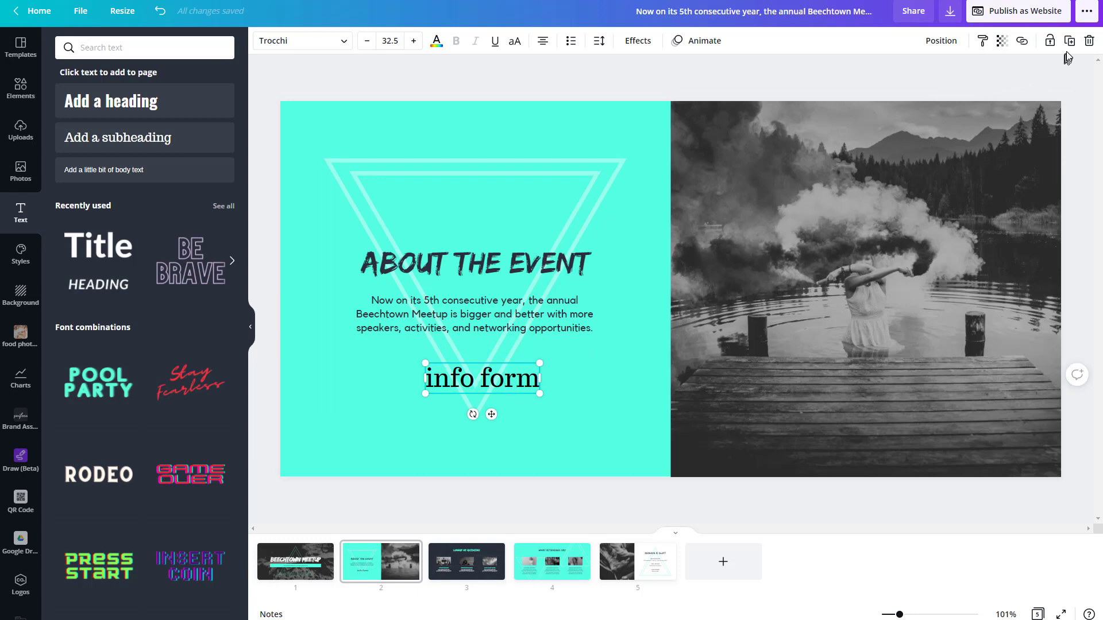
click(1022, 40)
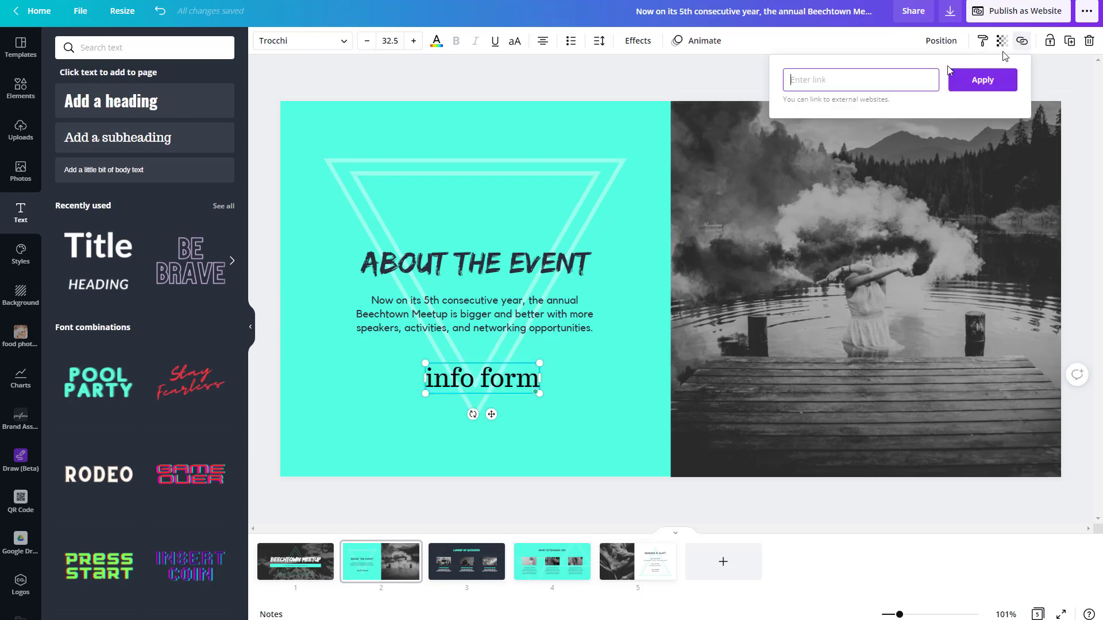
key(ctrl+v)
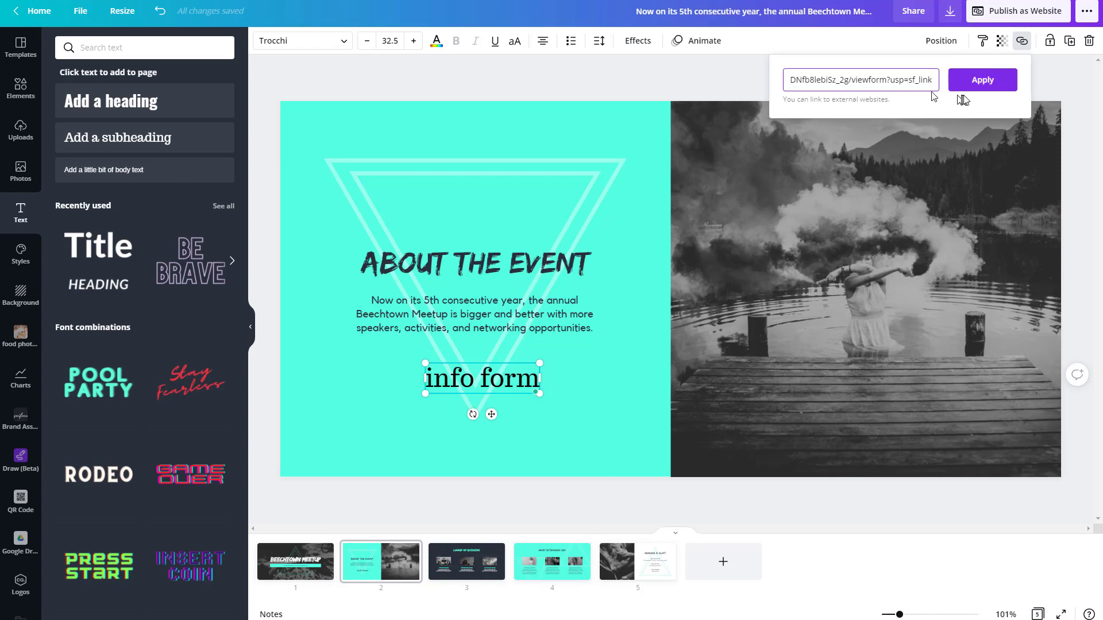
click(977, 87)
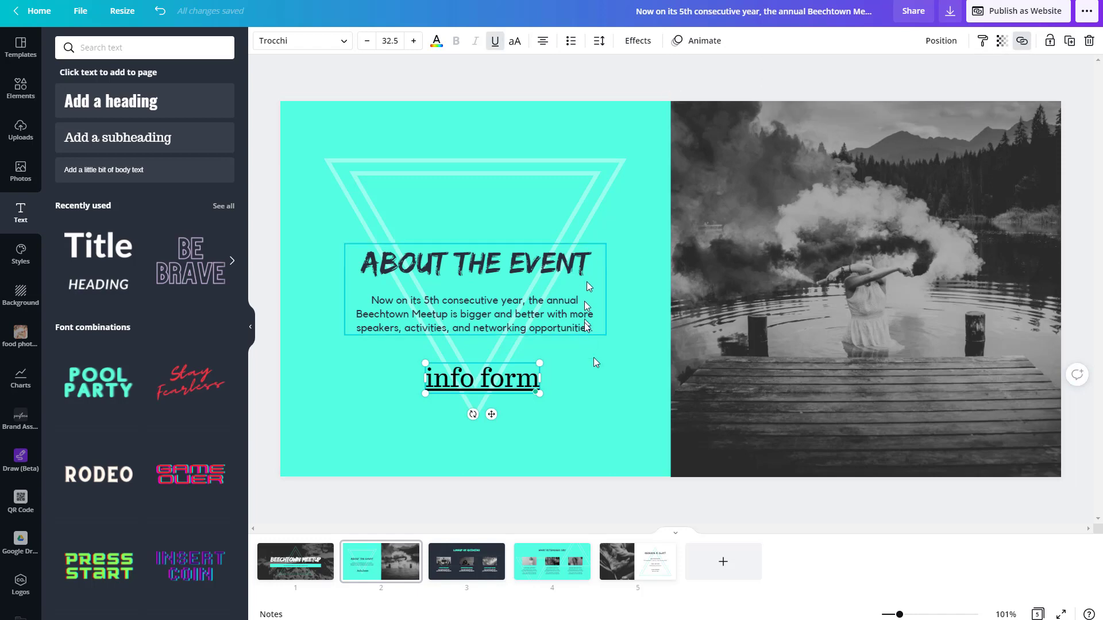
Link the smoke and lake photo on page 2 to the same Google Forms address.
click(793, 339)
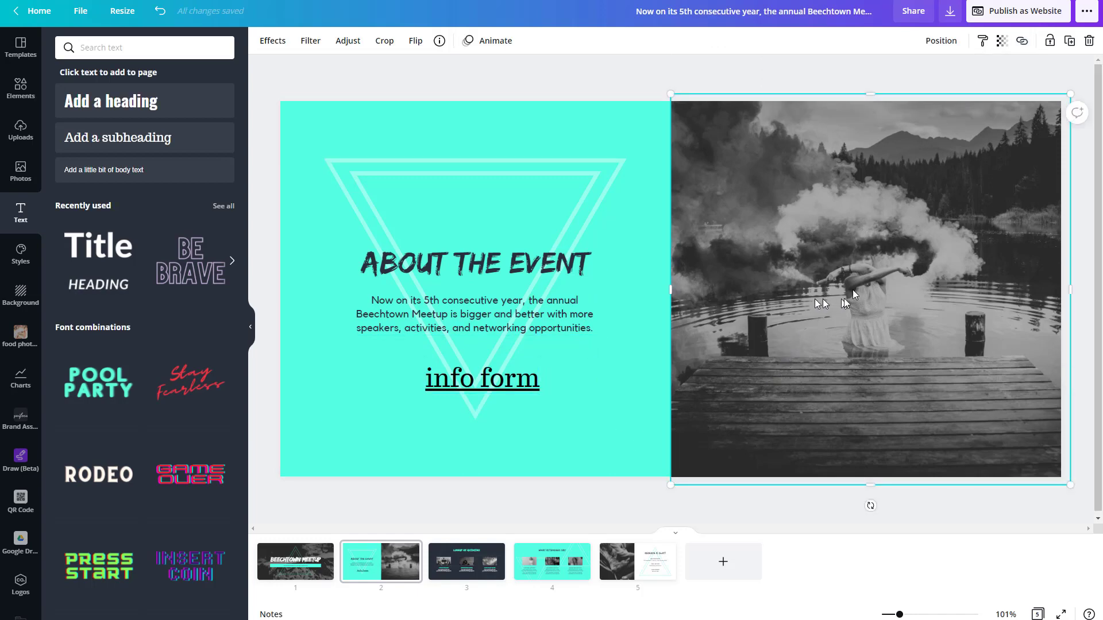
click(1019, 43)
key(ctrl+v)
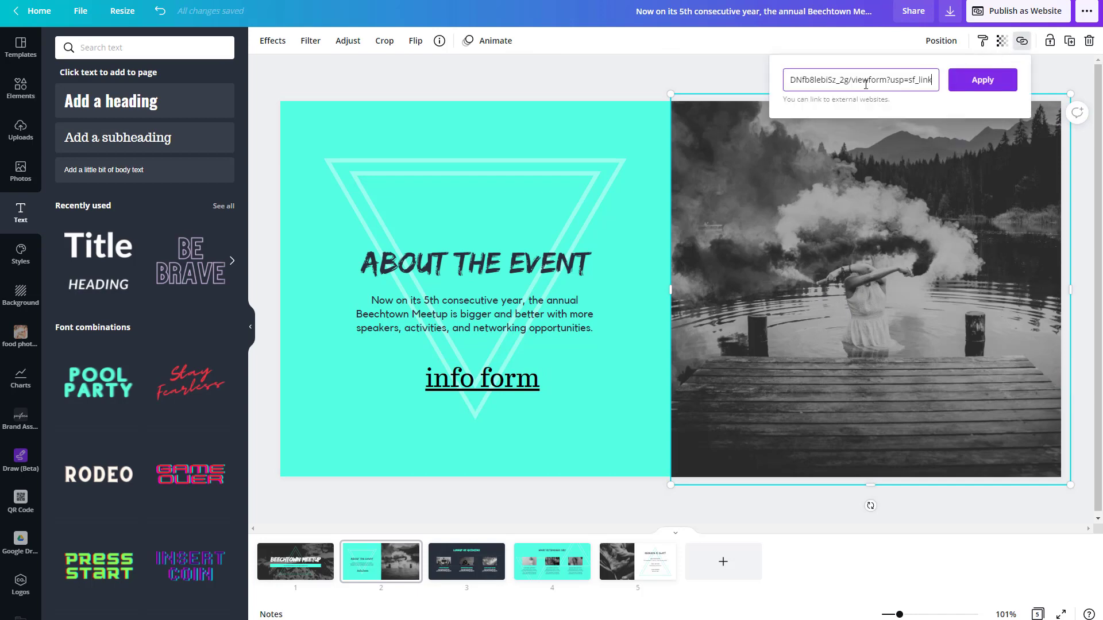
click(982, 85)
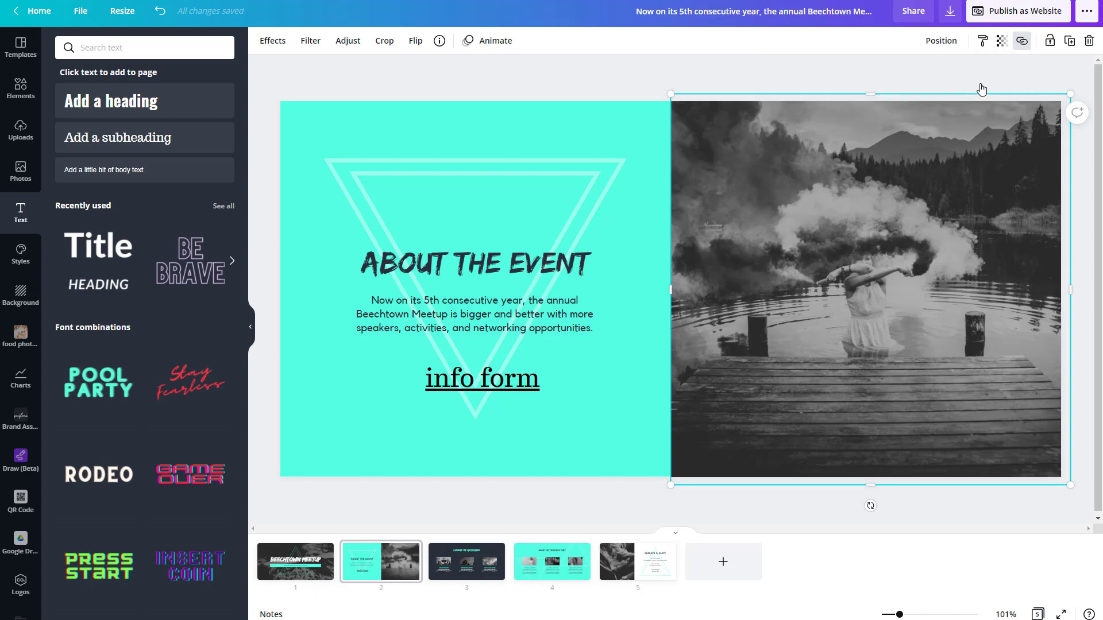
Publish the updated design as a website with the Scrolling web style and open it.
click(1007, 19)
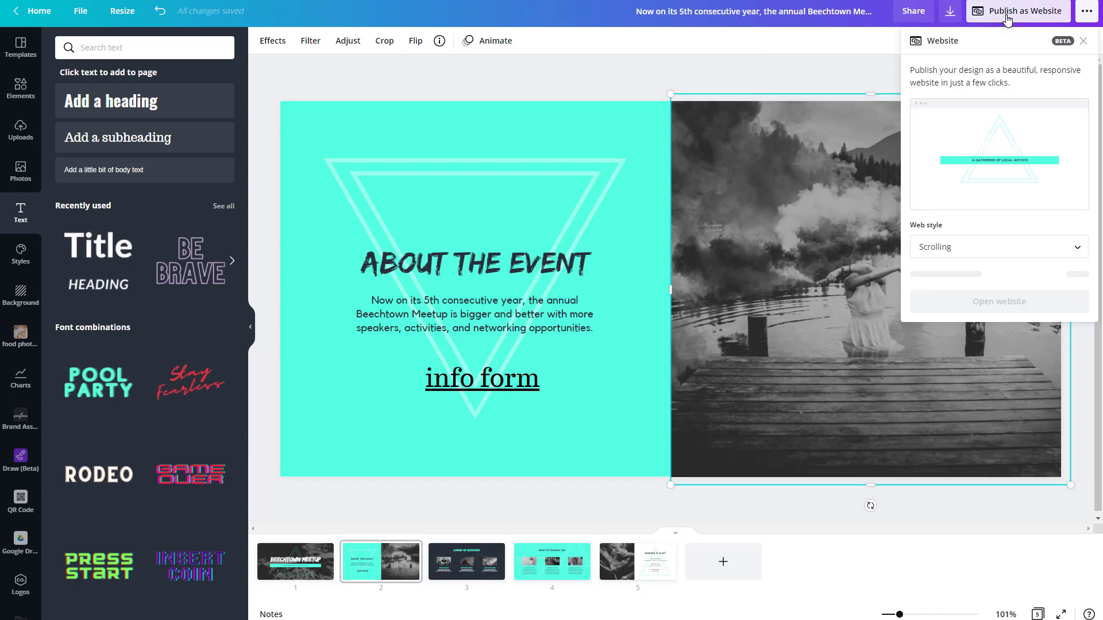
click(1026, 248)
click(1026, 249)
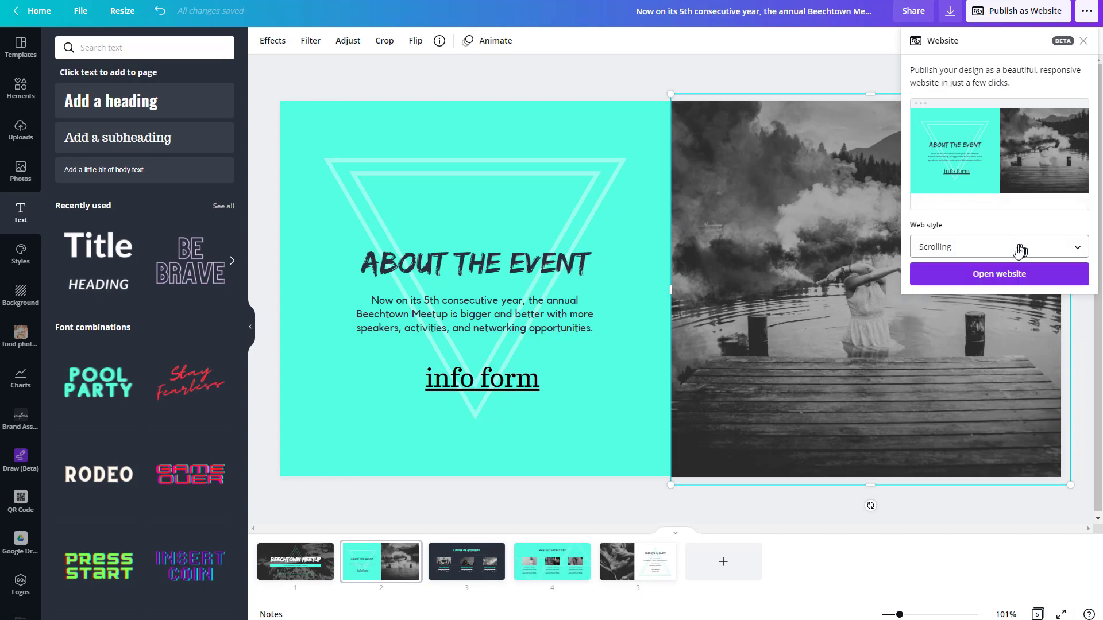
click(1008, 276)
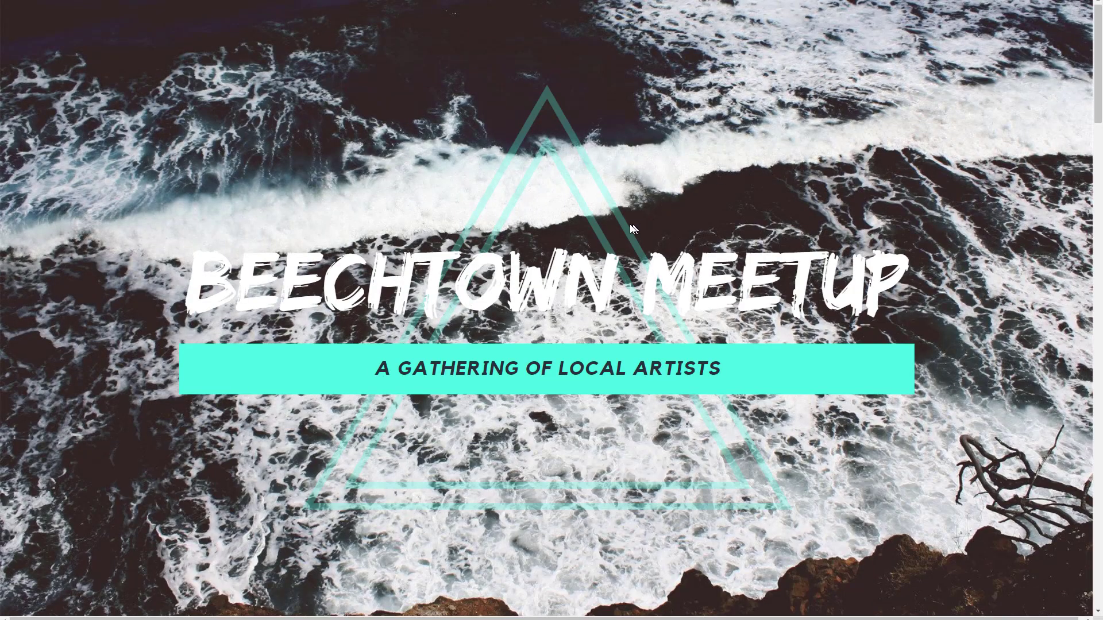
Test the "info form" link in the website's About the Event section, continuing to the external form.
scroll(614, 224, down, 2)
scroll(611, 232, down, 3)
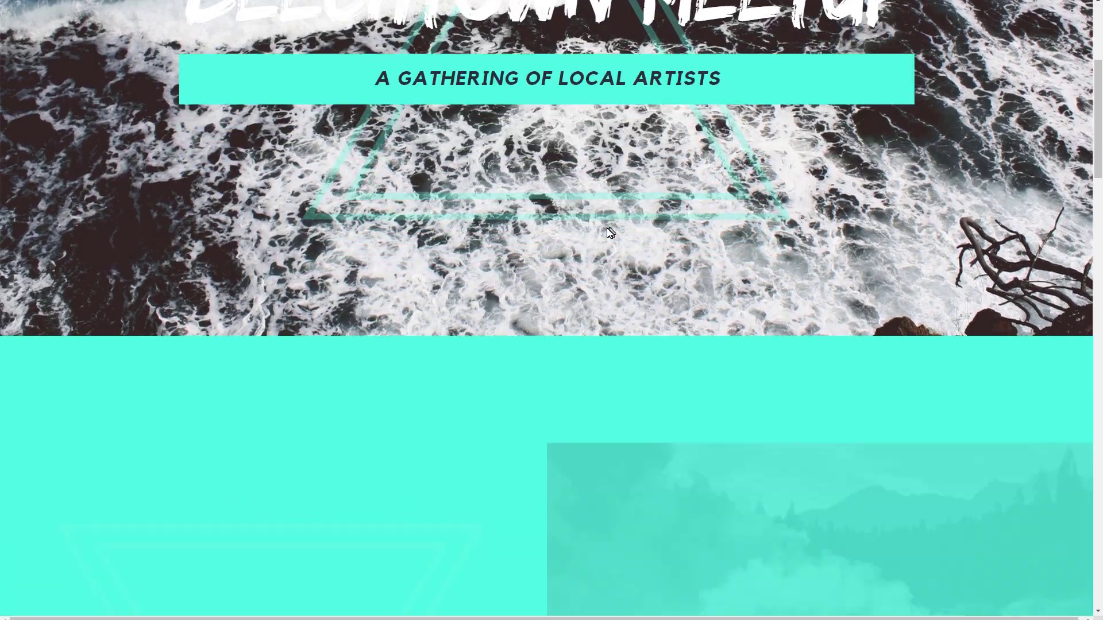
scroll(610, 233, down, 8)
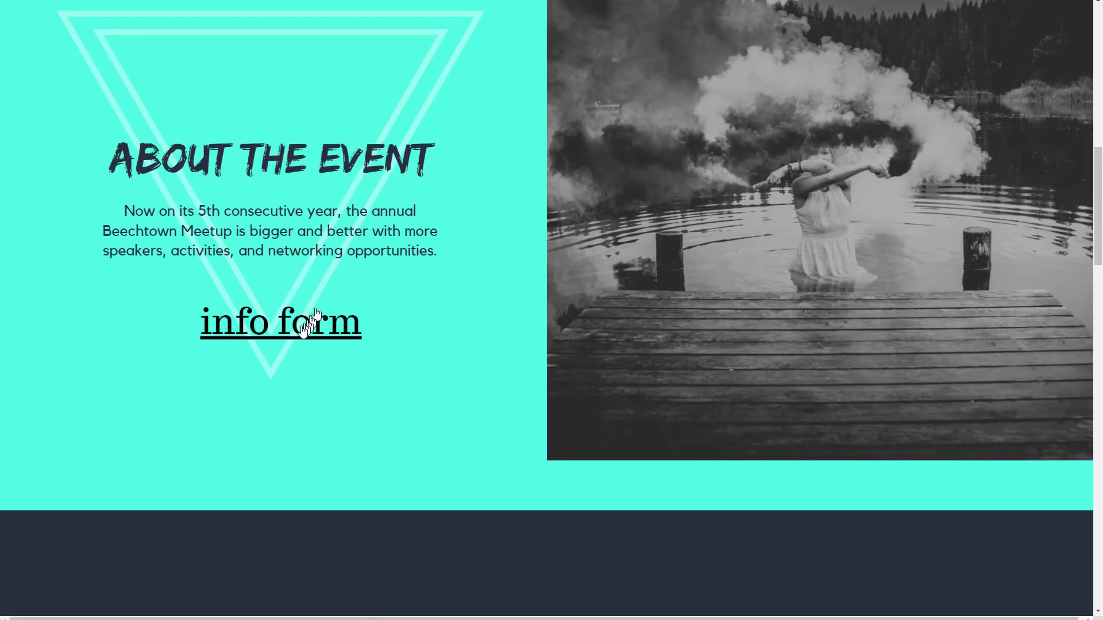
click(302, 323)
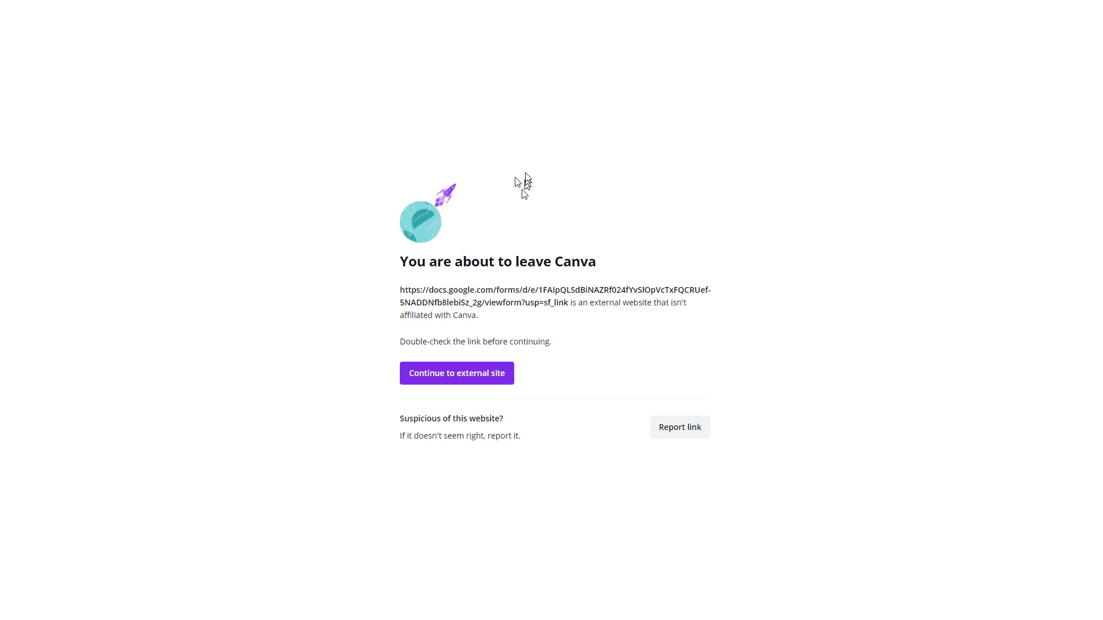
click(466, 382)
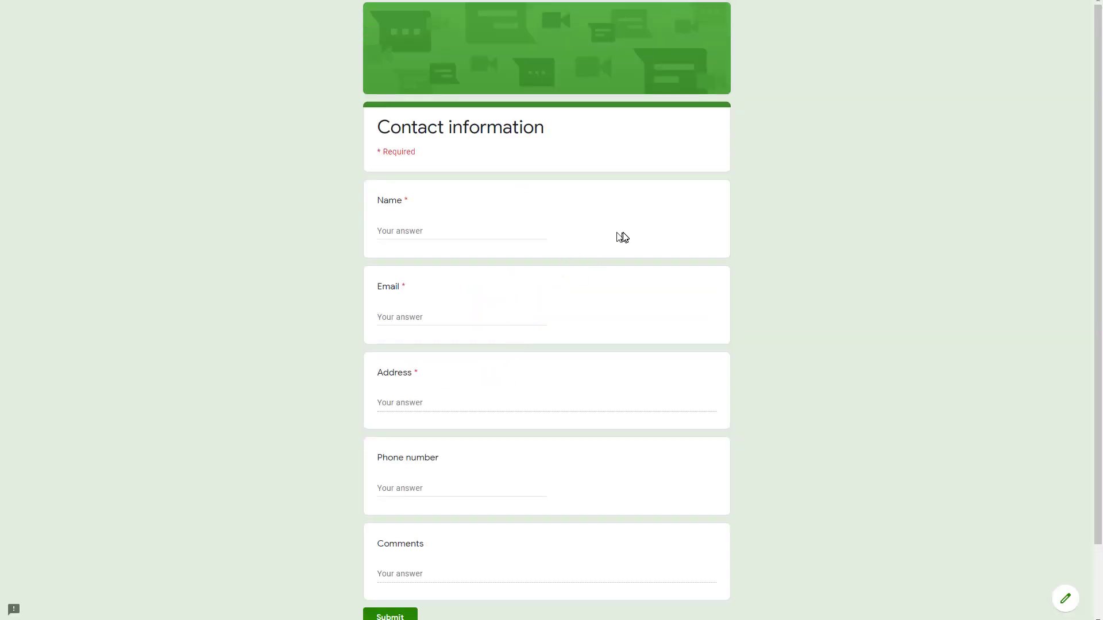
Return to the published website and test the photo's link, continuing to the external site.
click(412, 1)
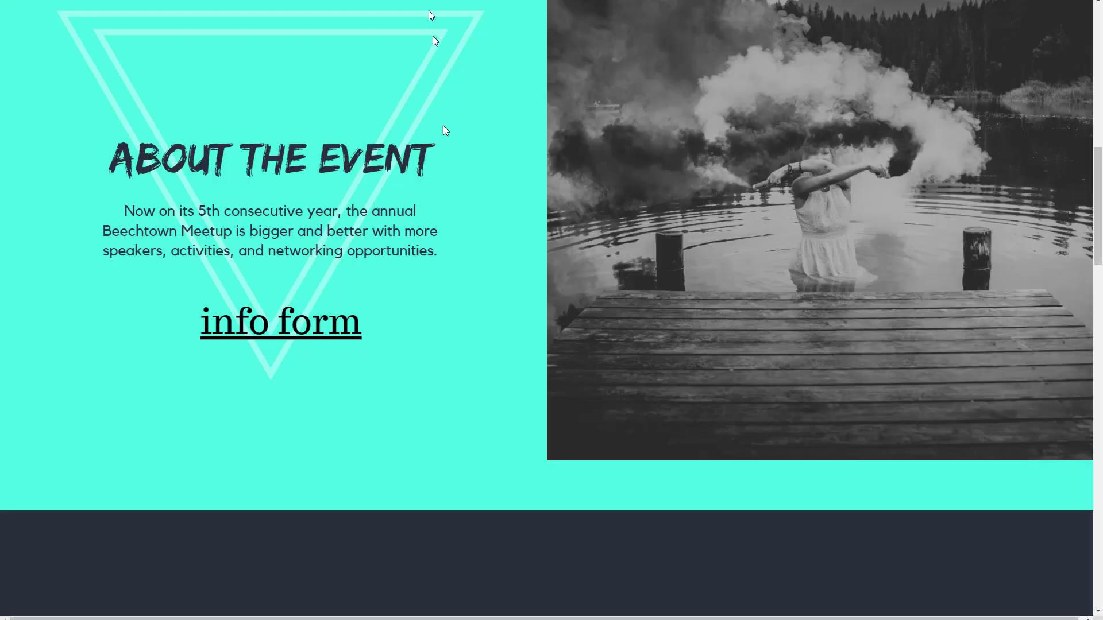
click(670, 270)
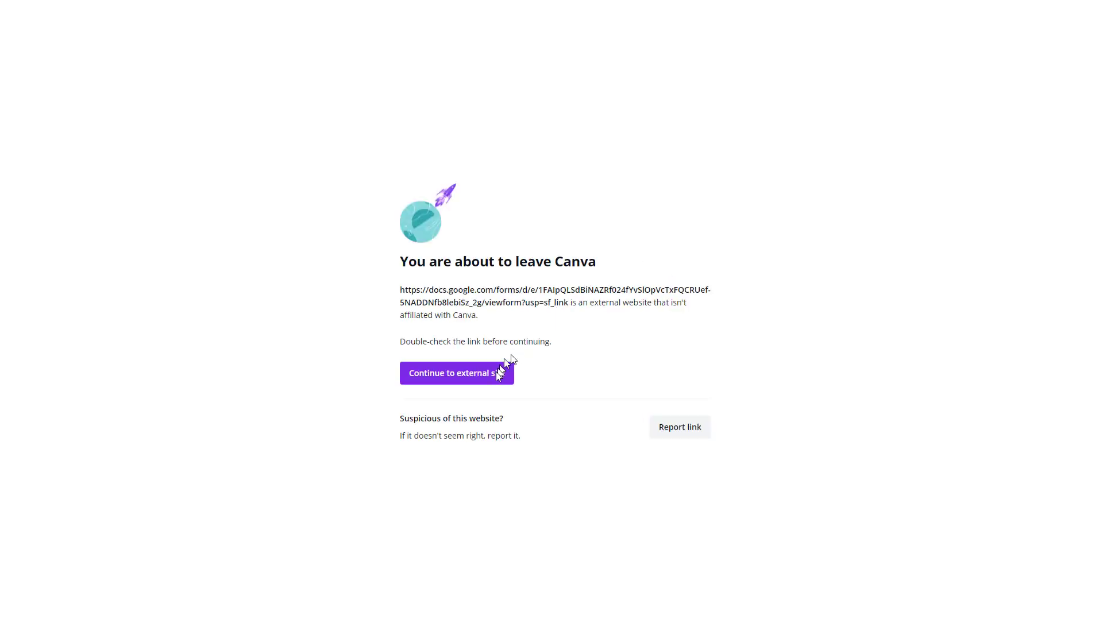
click(492, 375)
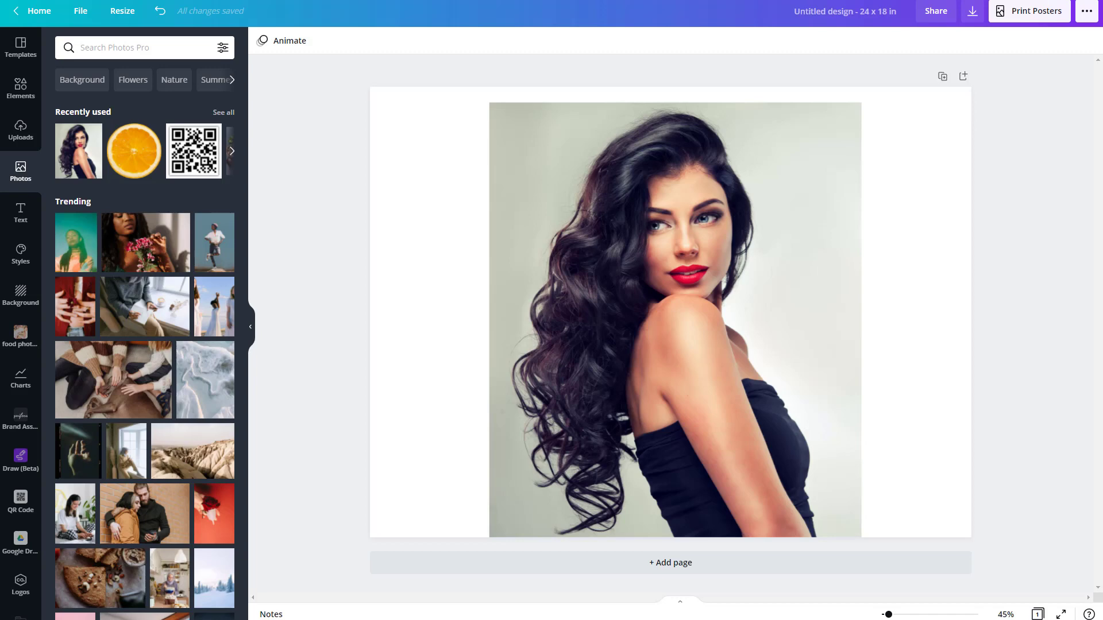
Remove the background from the photo of the dark-haired woman with the Background Remover effect.
click(787, 402)
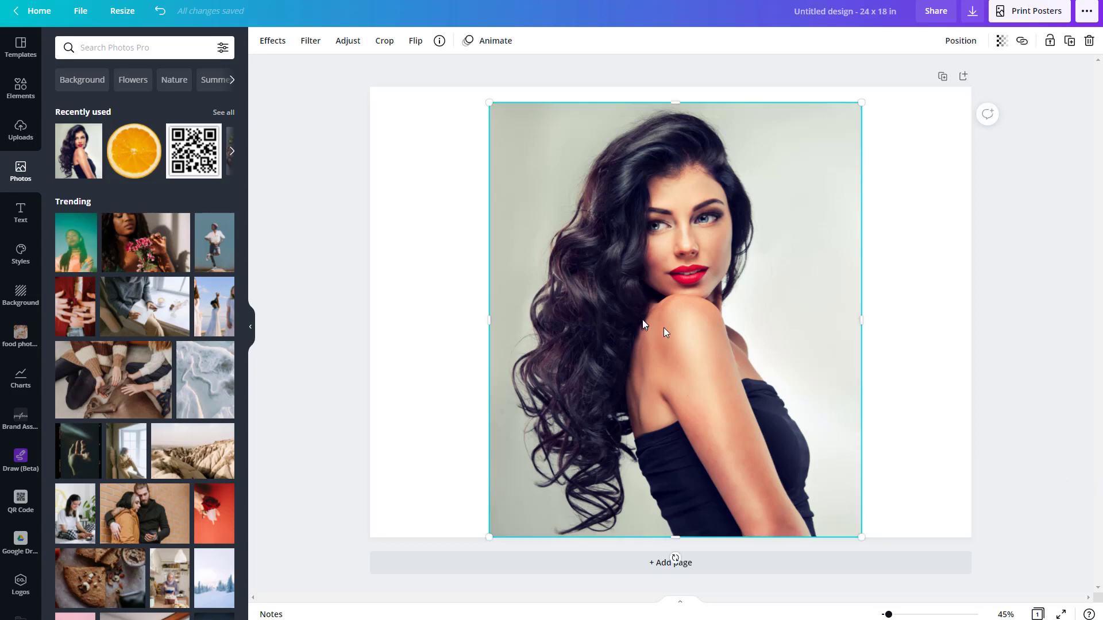
click(275, 42)
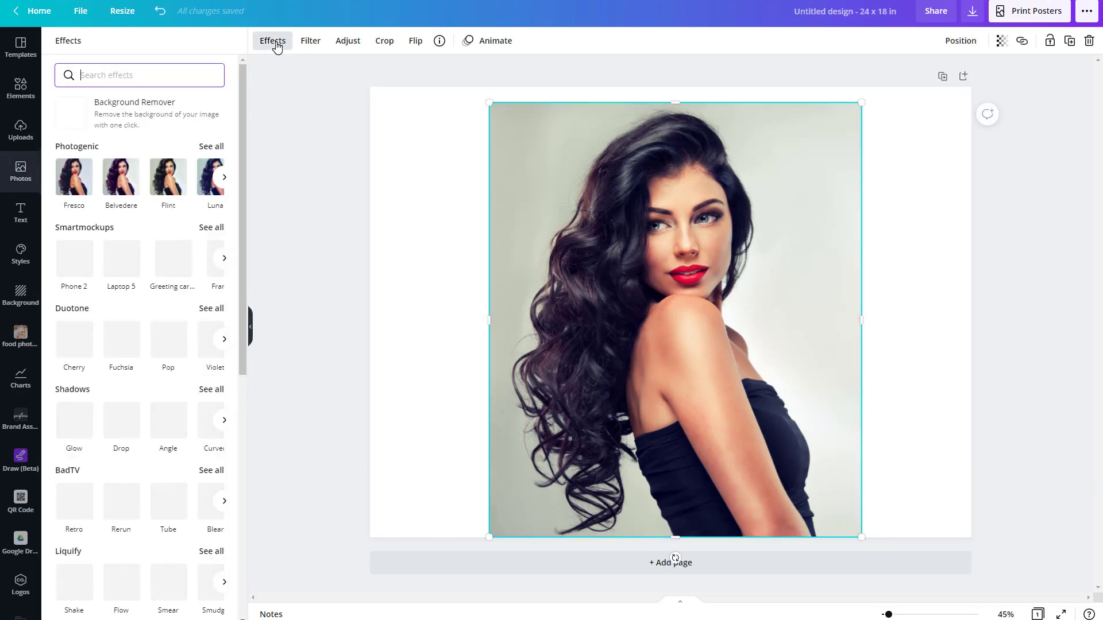
click(136, 113)
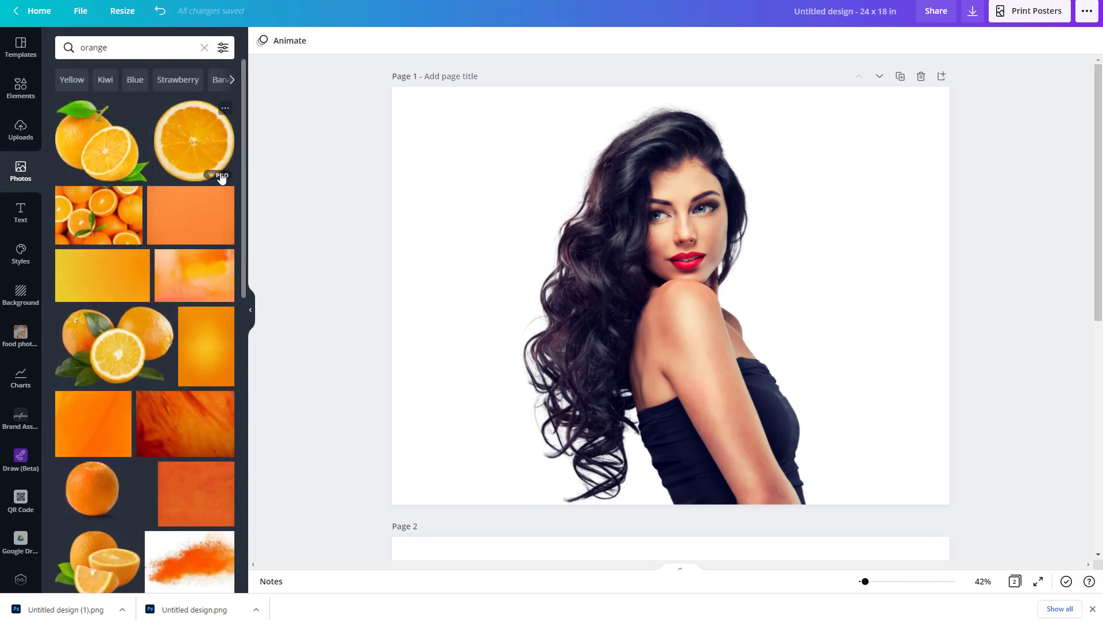
Add the round orange slice photo to page 1 and size and position it to cover the woman's head.
click(193, 154)
drag(647, 318, 667, 270)
drag(828, 75, 758, 147)
drag(670, 295, 699, 236)
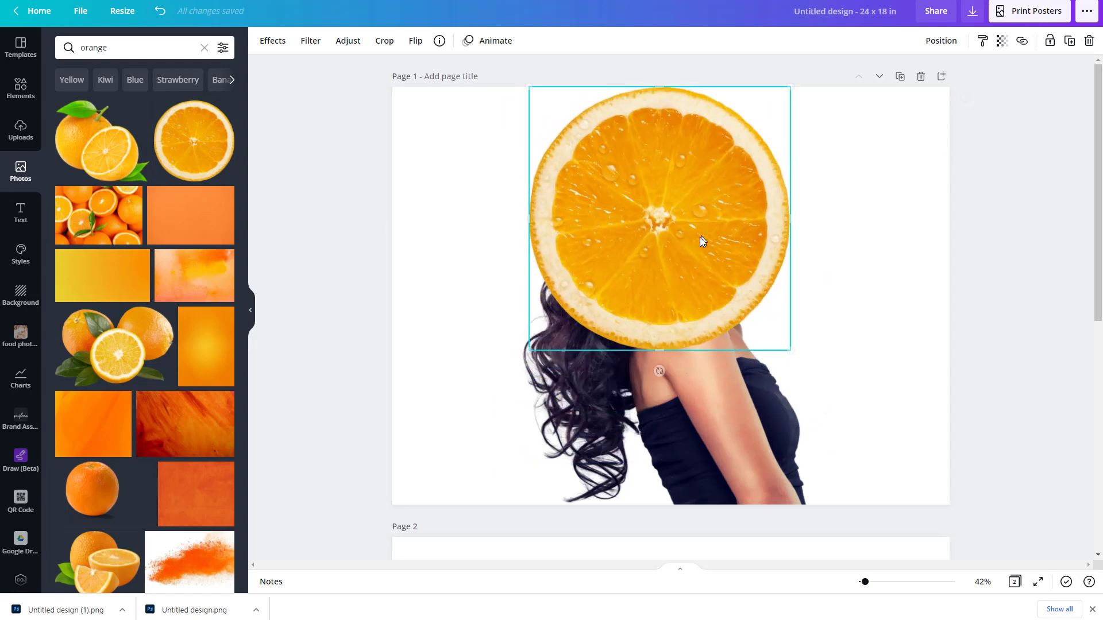
Set the page 1 orange slice's blur to 100 and send it backward behind the woman.
click(351, 41)
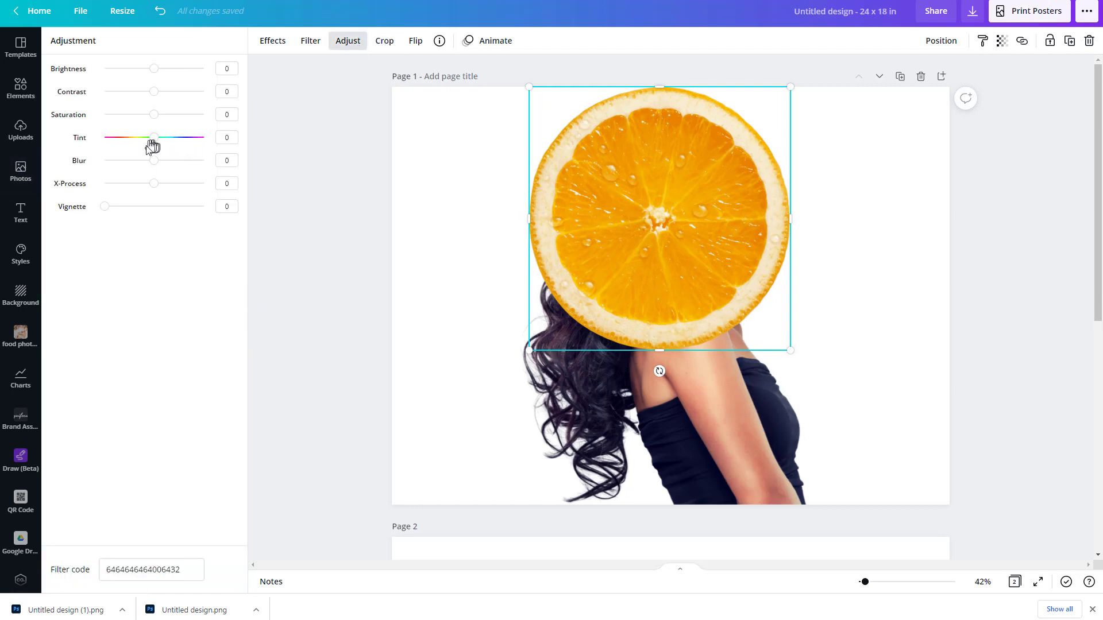
drag(155, 167, 205, 168)
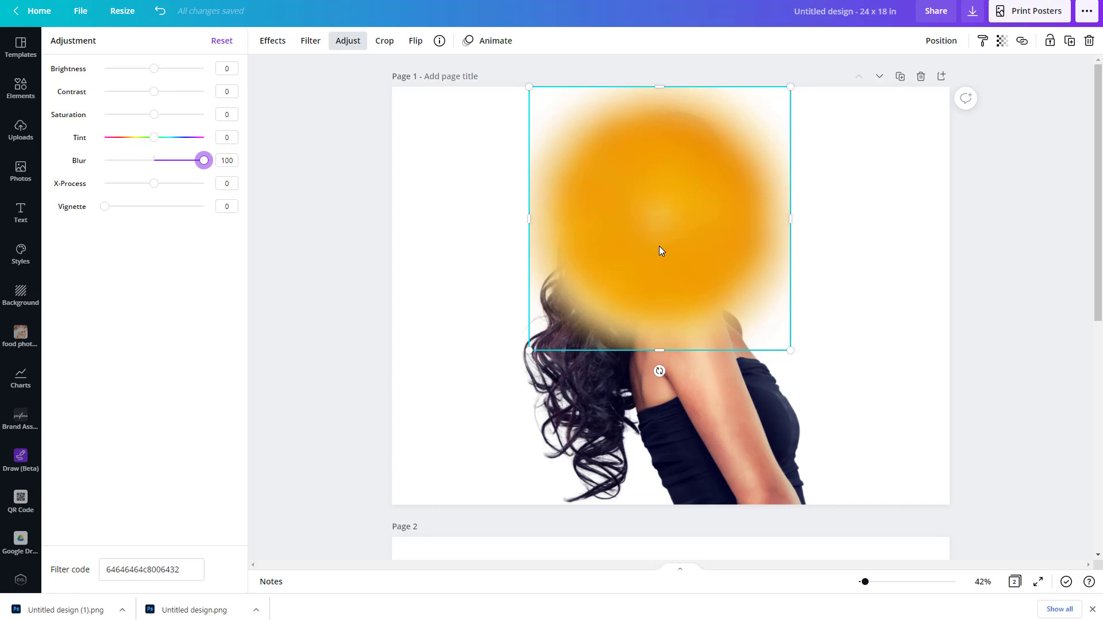
click(940, 40)
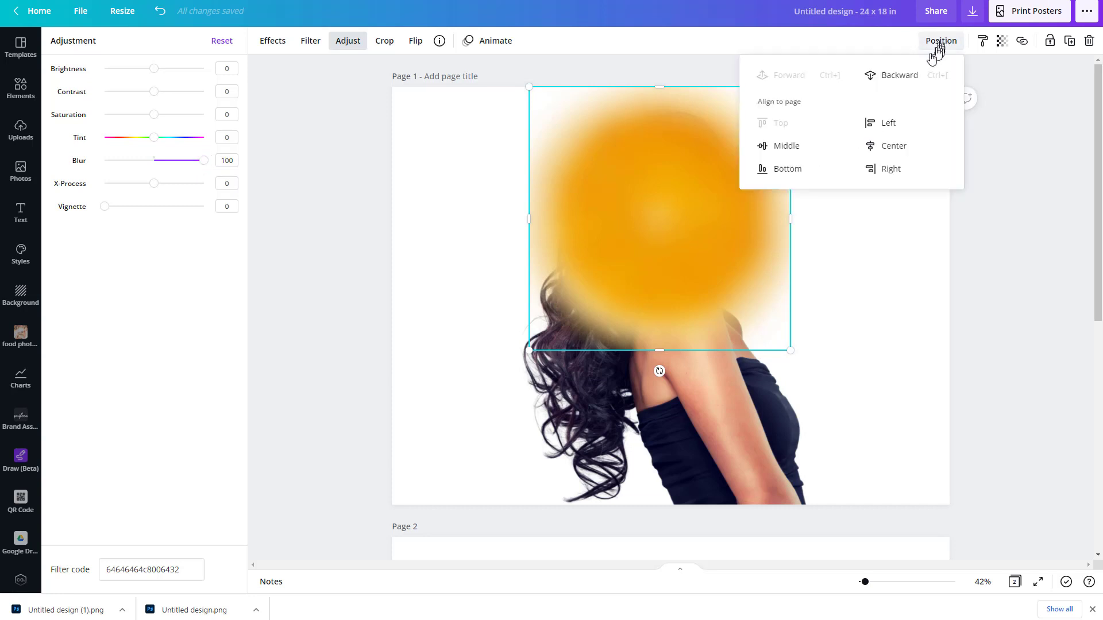
click(910, 81)
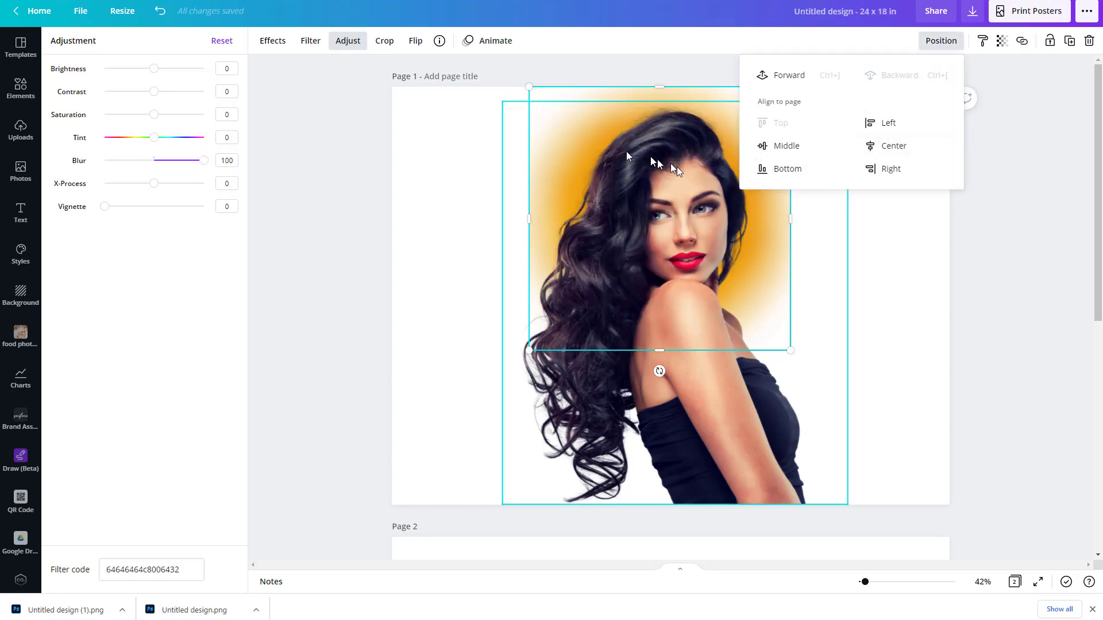
key(Escape)
key(Escape)
click(454, 286)
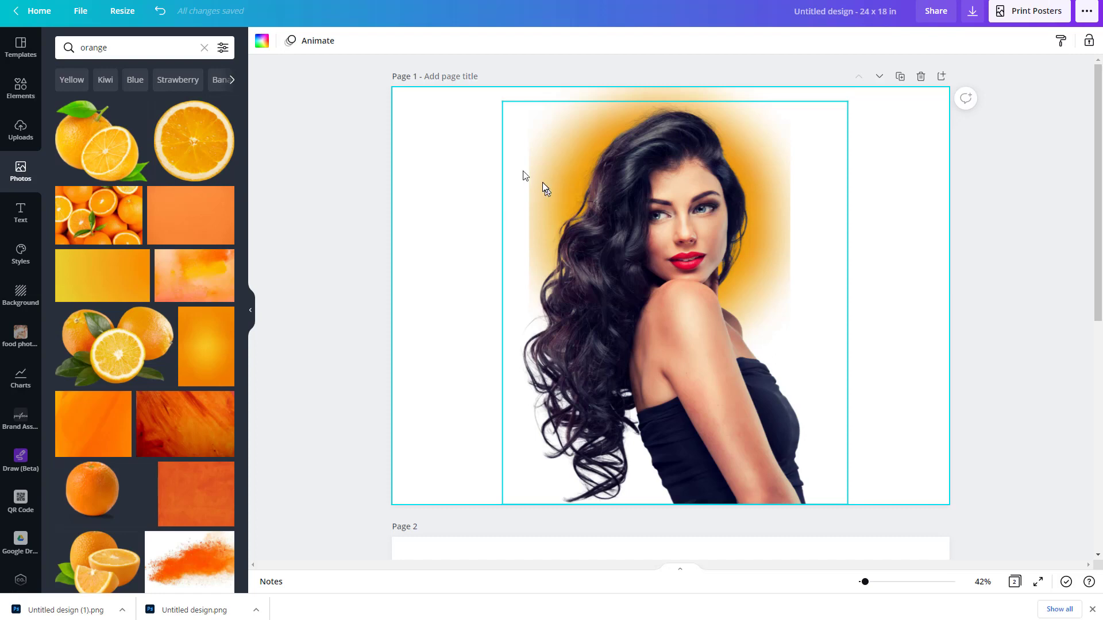
Add the round orange slice photo to page 2, shrinking it and placing it near the page's centre.
click(183, 160)
scroll(508, 241, down, 3)
scroll(654, 222, up, 2)
drag(653, 222, 655, 430)
drag(781, 278, 729, 323)
drag(649, 410, 693, 368)
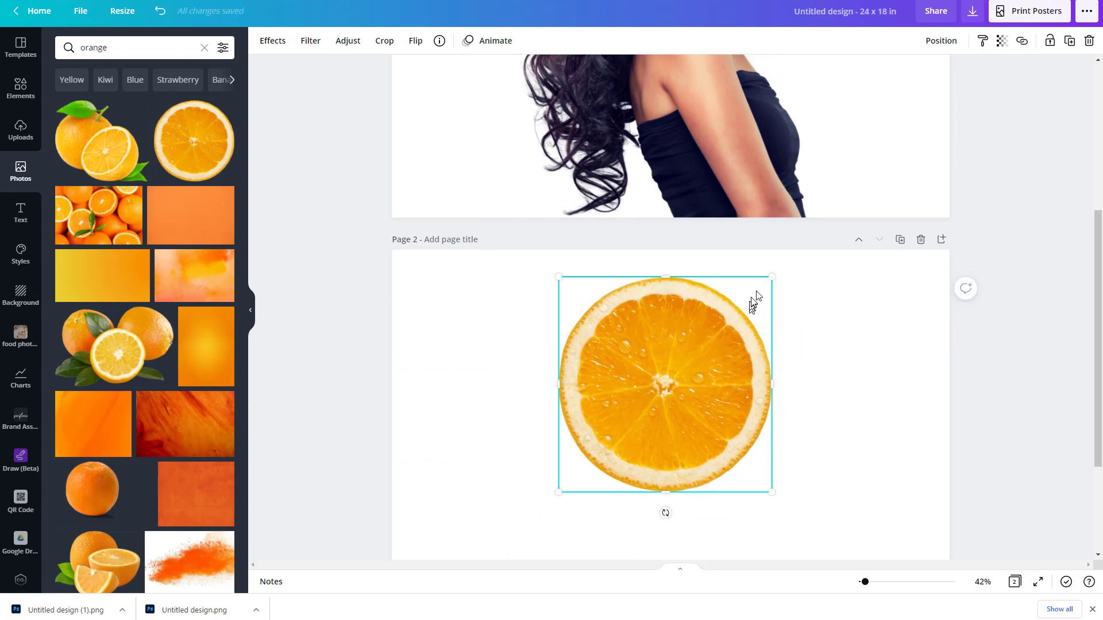
drag(772, 277, 756, 297)
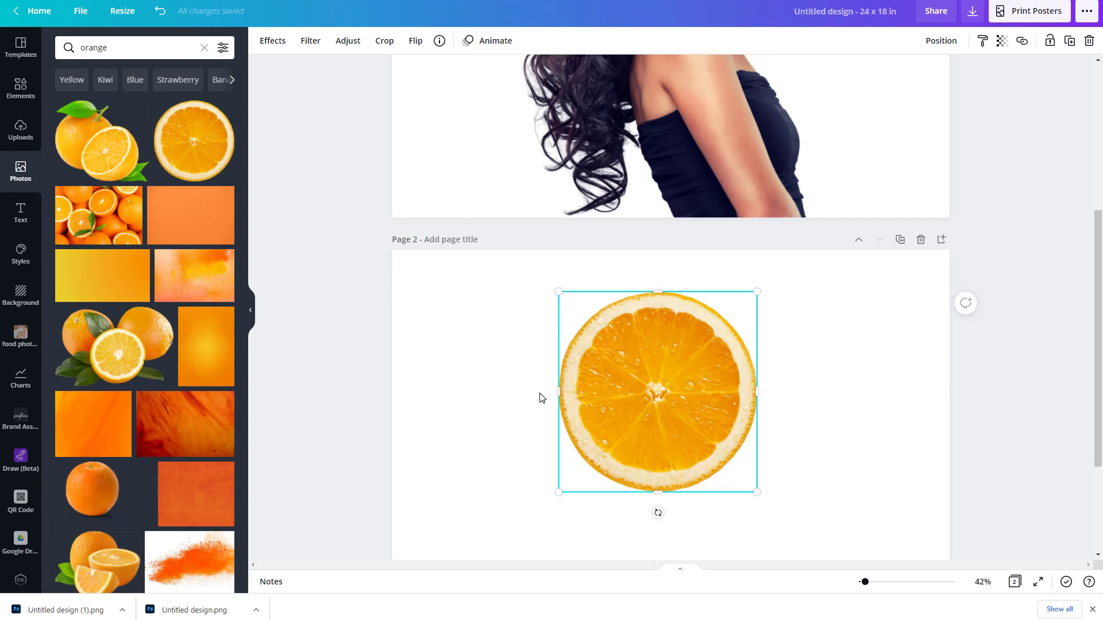
mouse_move(562, 397)
mouse_down()
mouse_move(484, 406)
mouse_move(574, 407)
mouse_move(561, 406)
mouse_up()
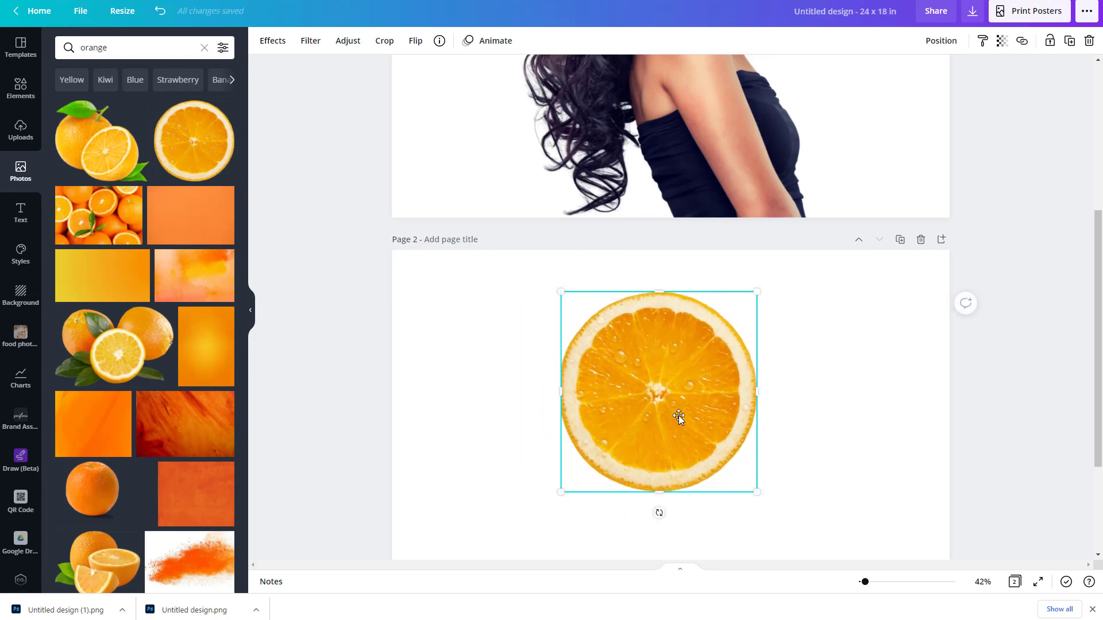
Try cropping the page 2 orange slice to a smaller rectangle around its centre, and undo the crop.
double_click(679, 418)
drag(757, 293, 707, 359)
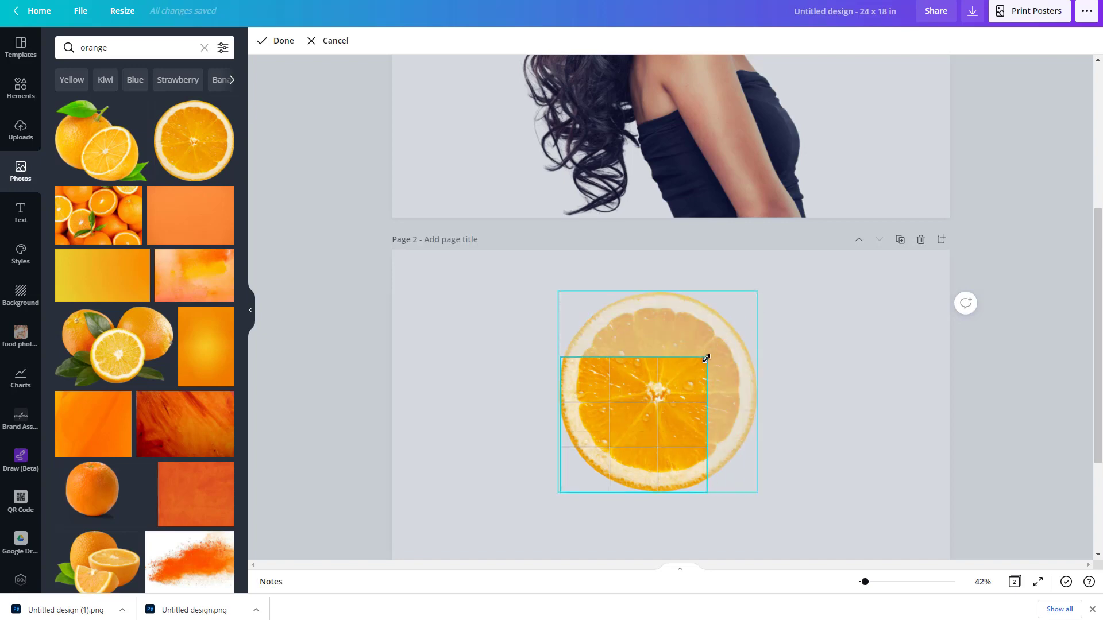
drag(687, 396, 663, 425)
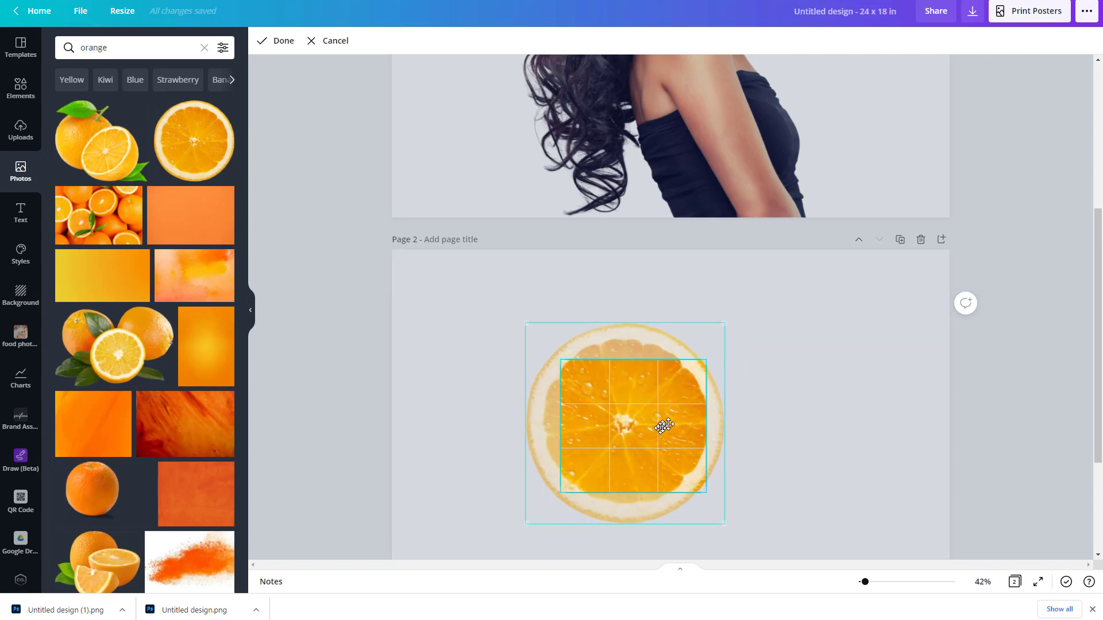
click(761, 363)
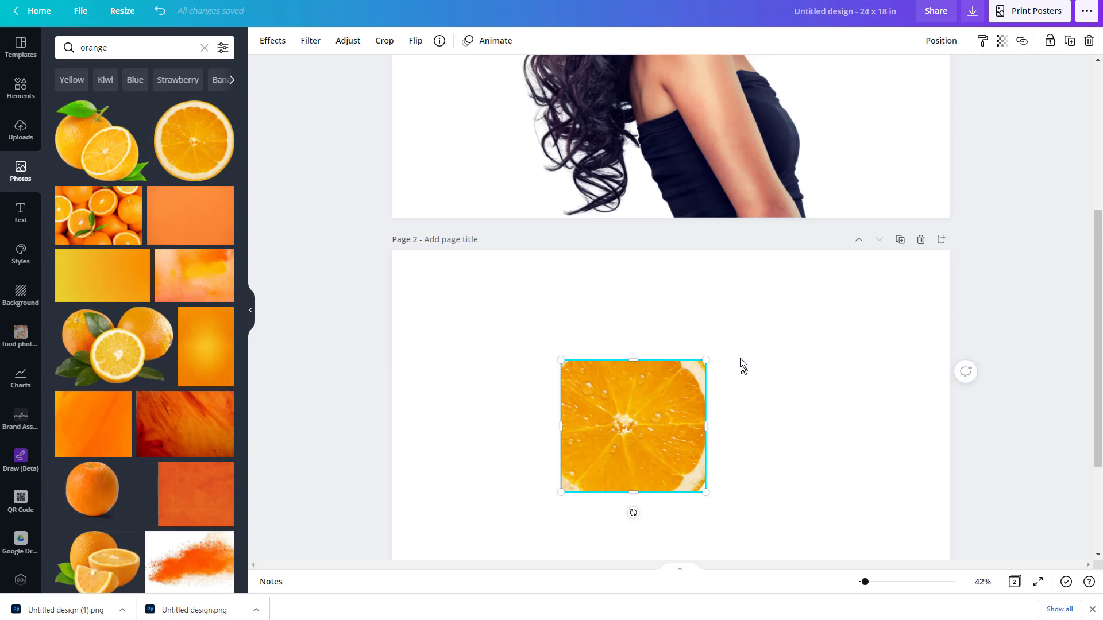
key(ctrl+z)
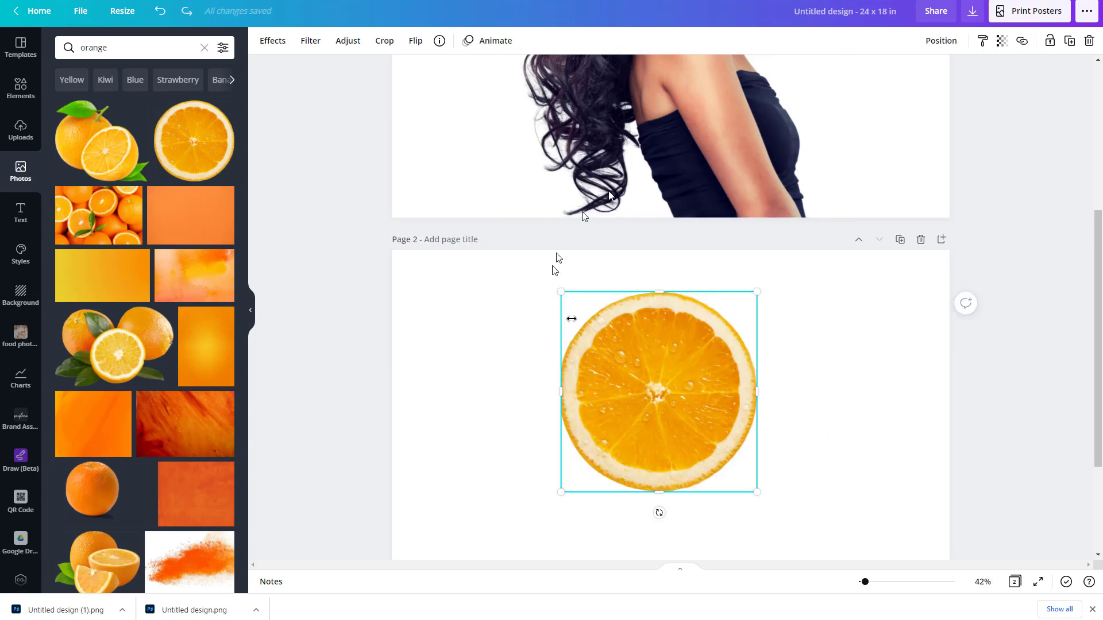
click(838, 291)
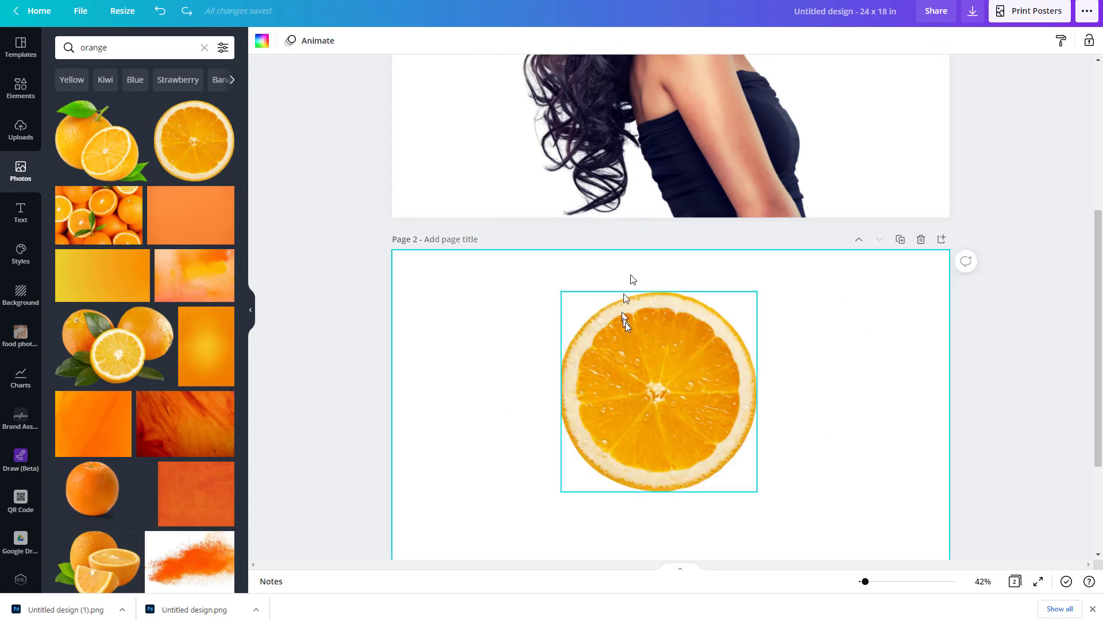
Set the download options to include only page 2 and use the PNG file type.
click(972, 14)
click(1043, 161)
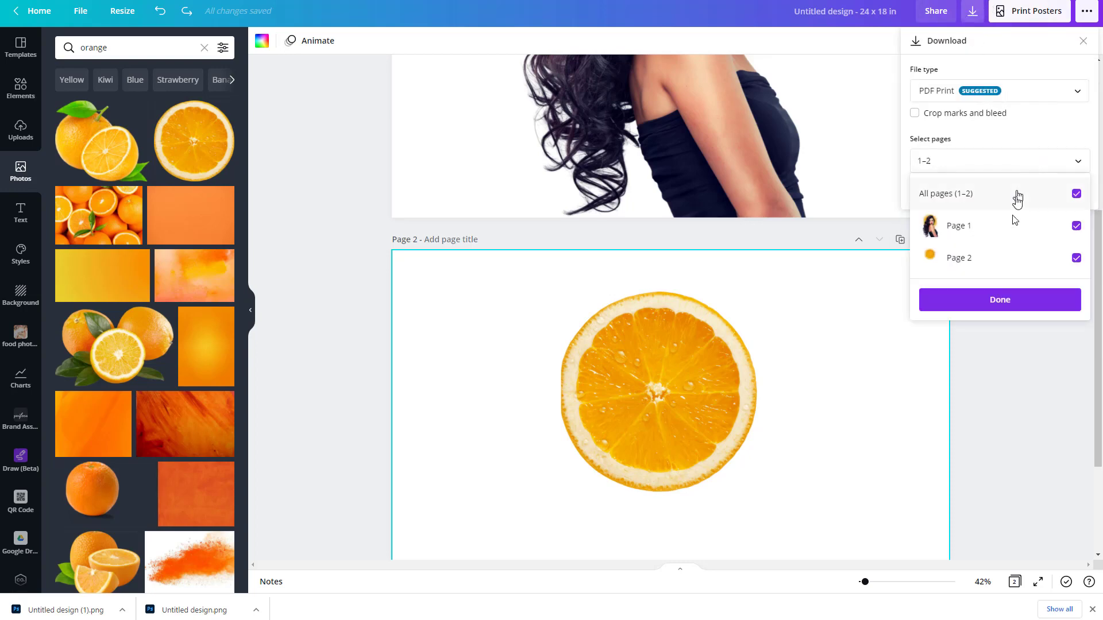
click(1075, 224)
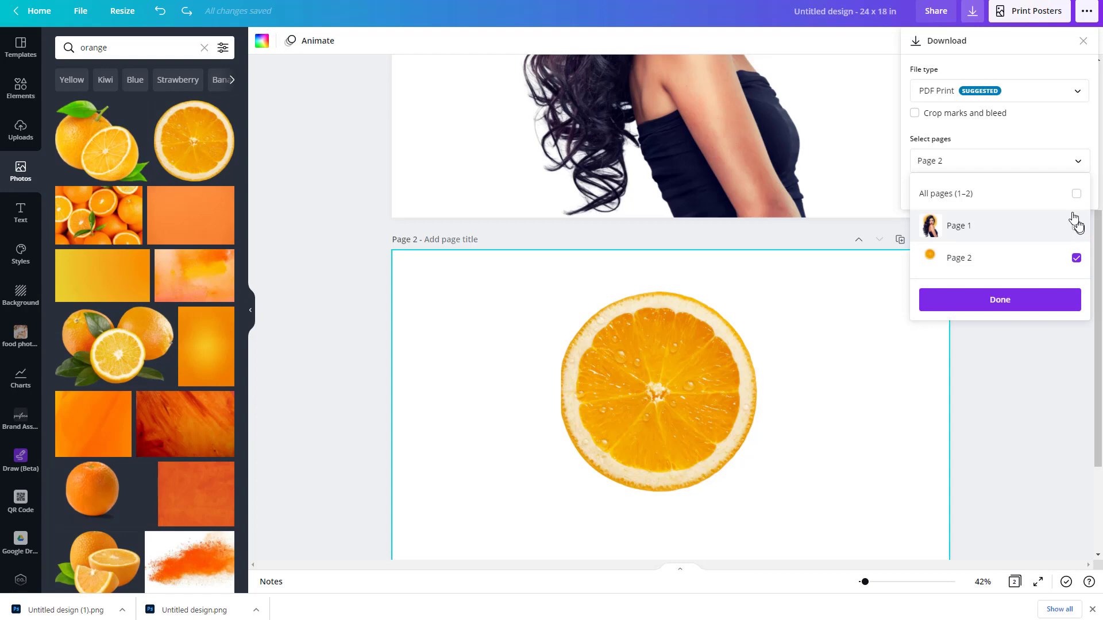
click(1060, 118)
click(1037, 99)
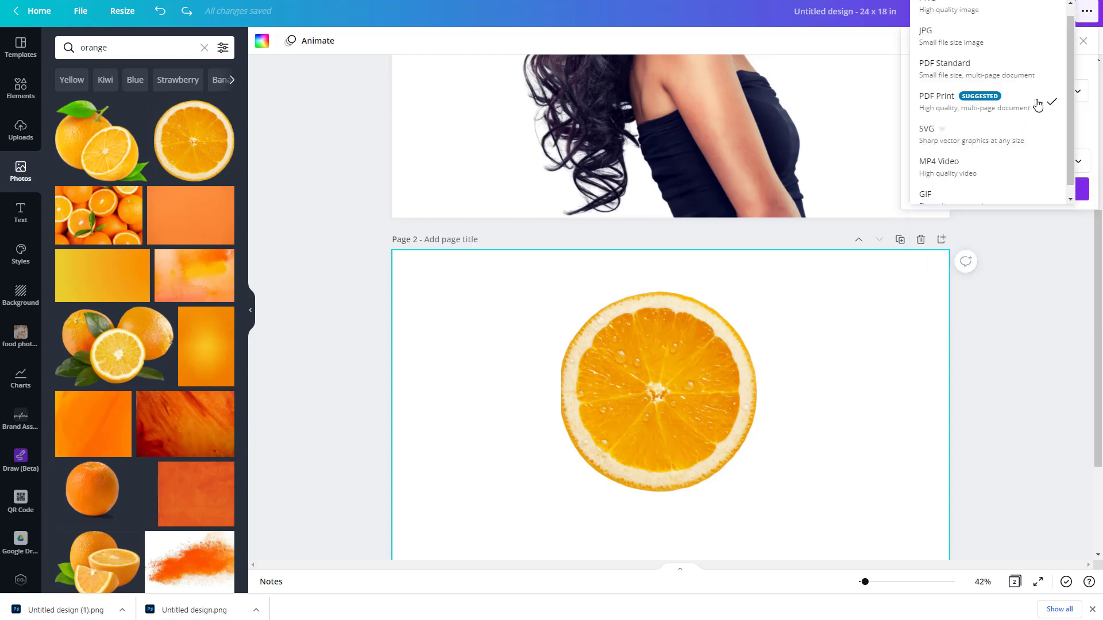
scroll(997, 61, up, 1)
click(977, 16)
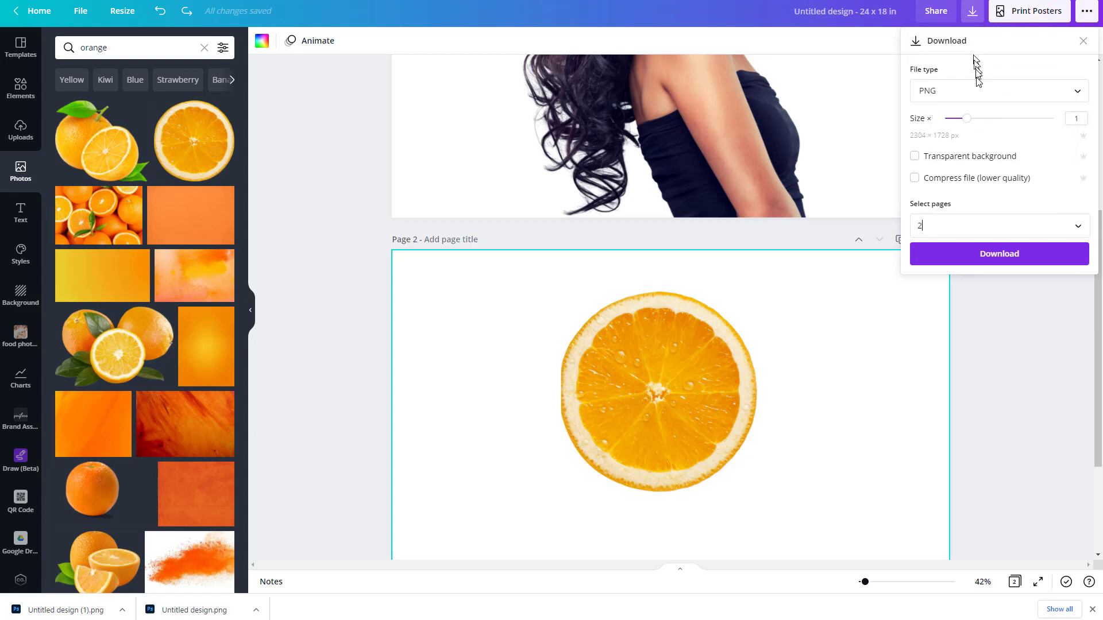
Download page 2 with a transparent background, dismissing the file save dialog and the completion message.
click(970, 154)
click(995, 255)
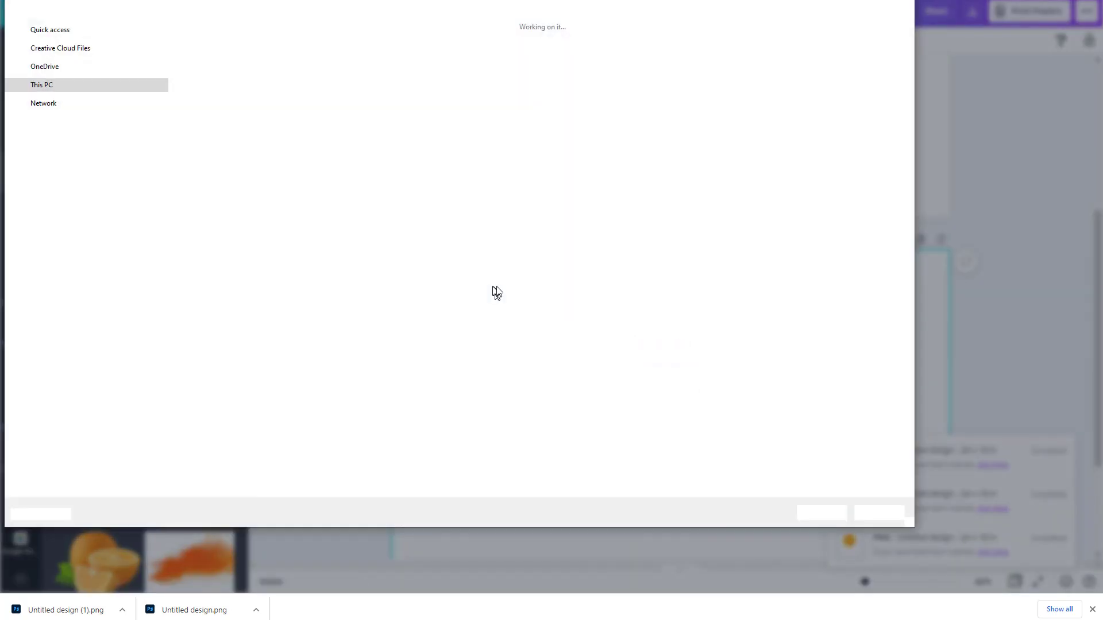
click(872, 515)
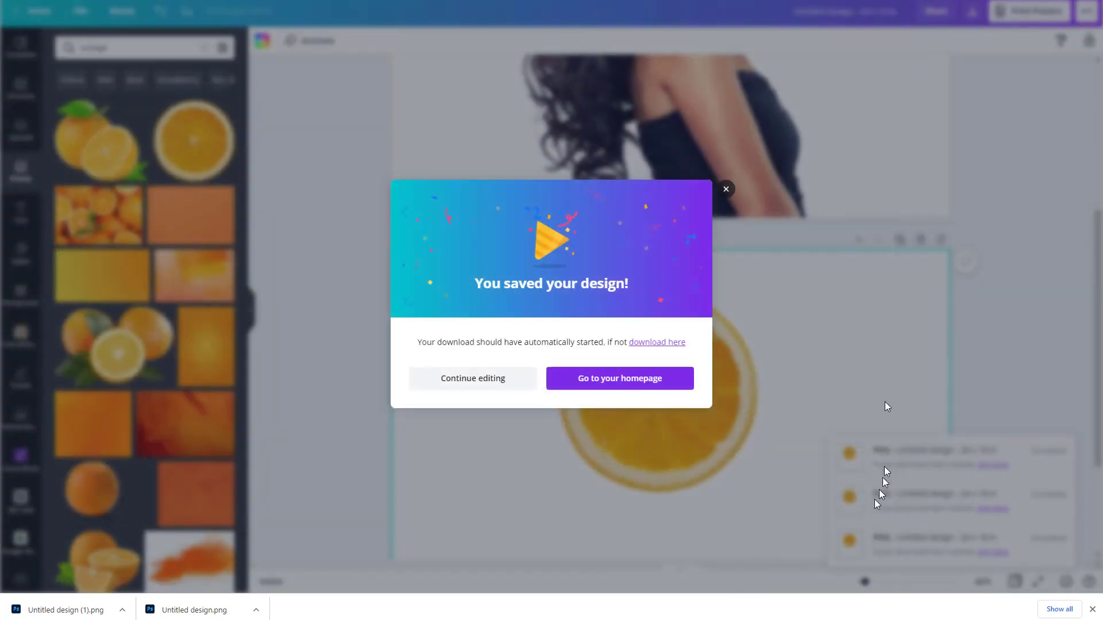
click(726, 190)
Delete the blurred orange slice behind the woman on page 1.
scroll(651, 247, up, 5)
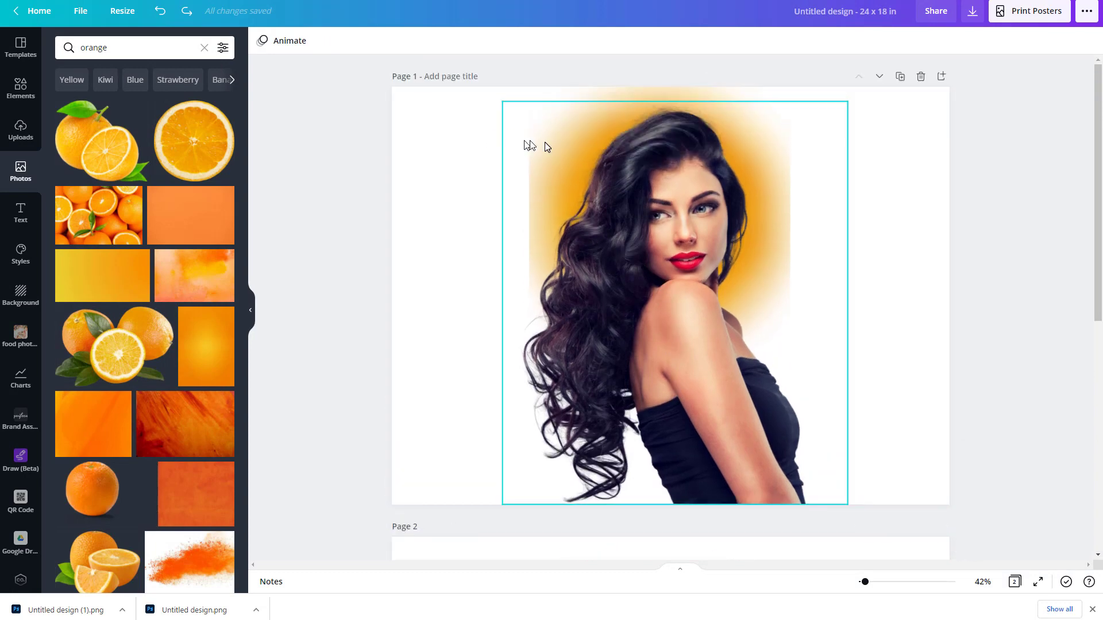
click(543, 142)
click(544, 145)
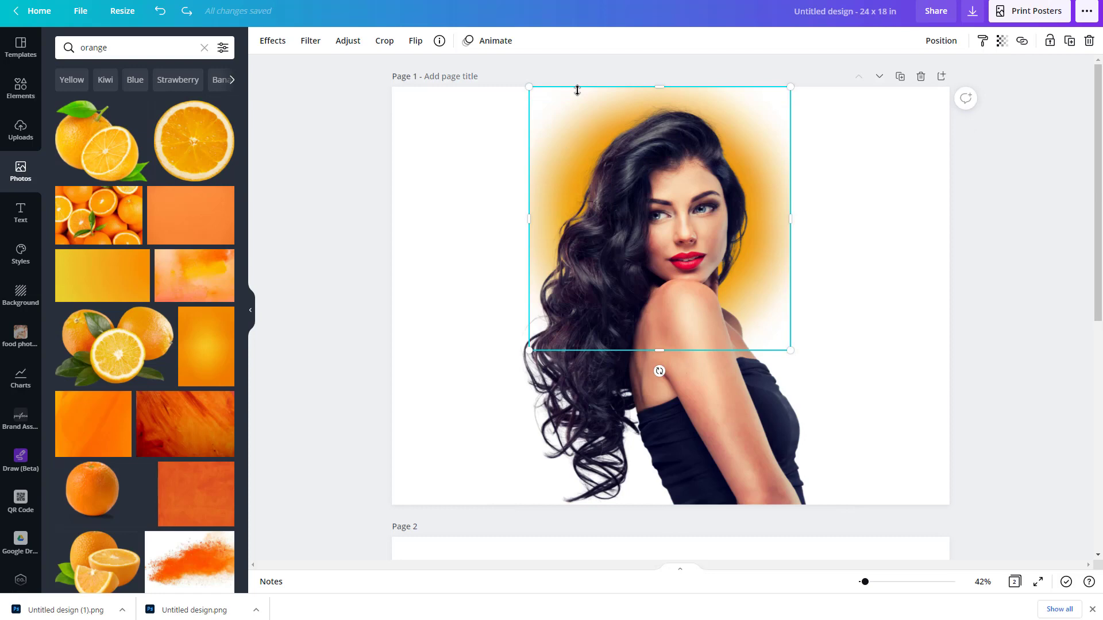
key(Delete)
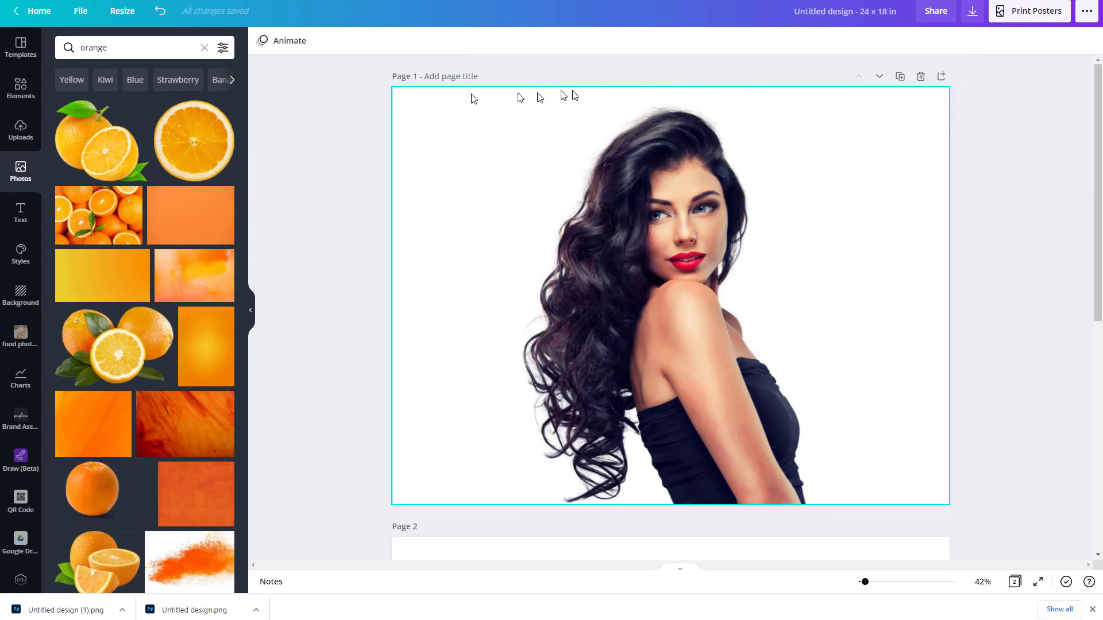
Add the transparent orange slice image from the uploads to page 1 and move it over the woman's head.
click(21, 131)
click(96, 147)
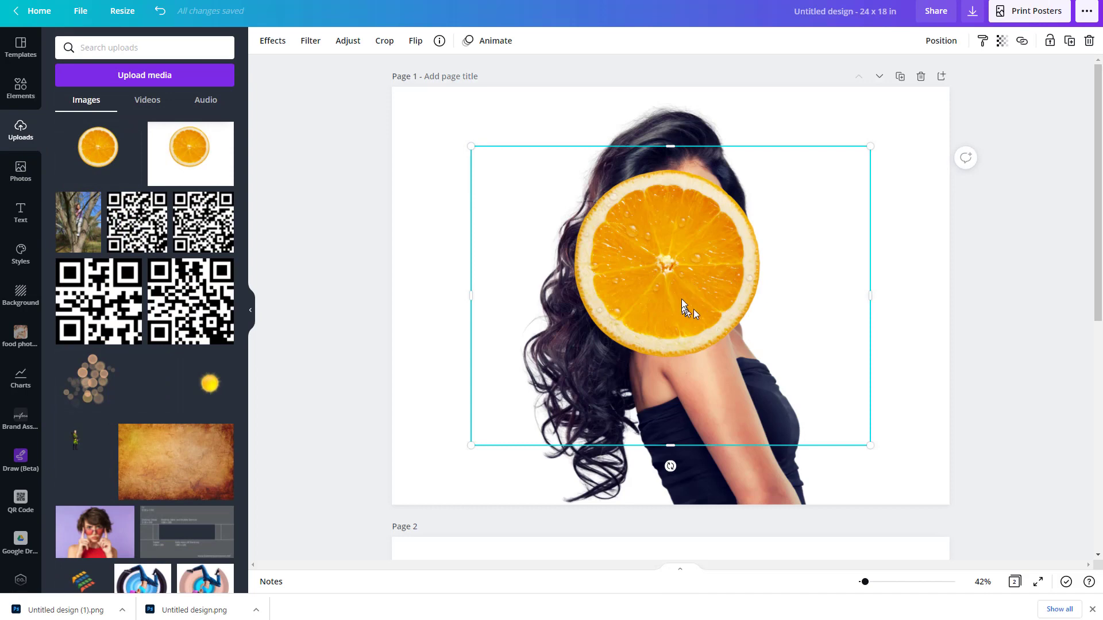
drag(684, 308, 679, 230)
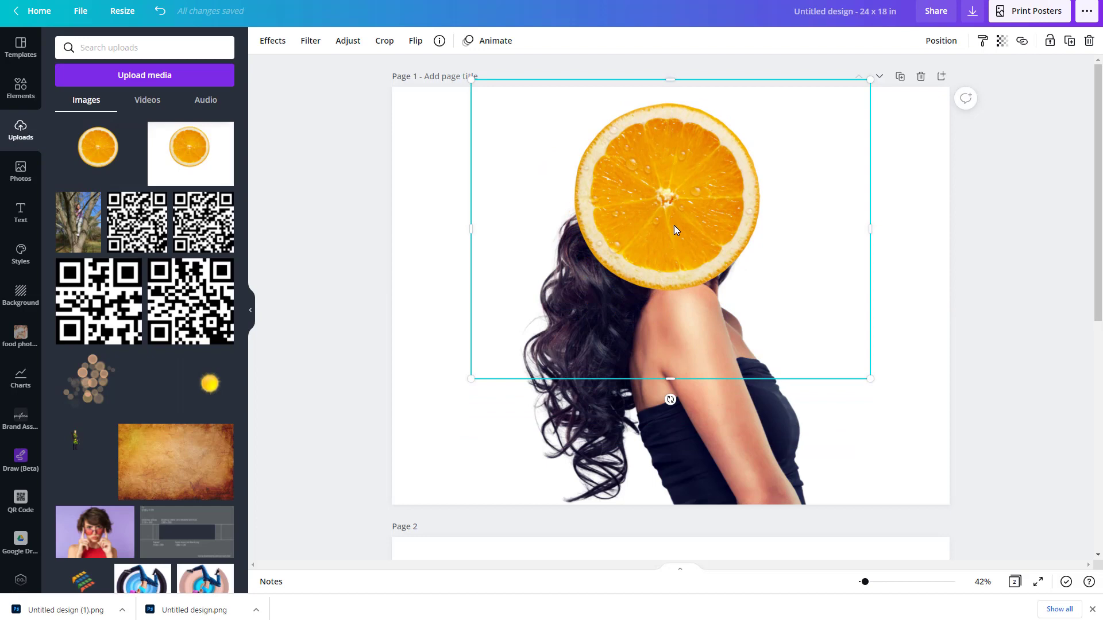
Send the uploaded orange slice backward behind the woman and set its blur to 100.
click(934, 41)
click(914, 82)
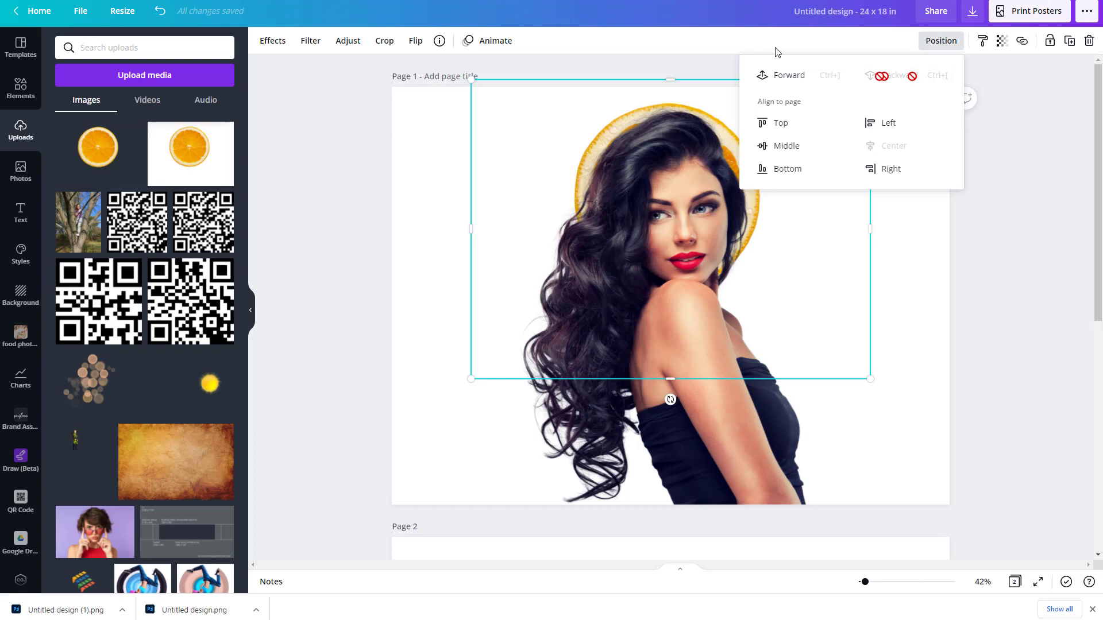
click(344, 46)
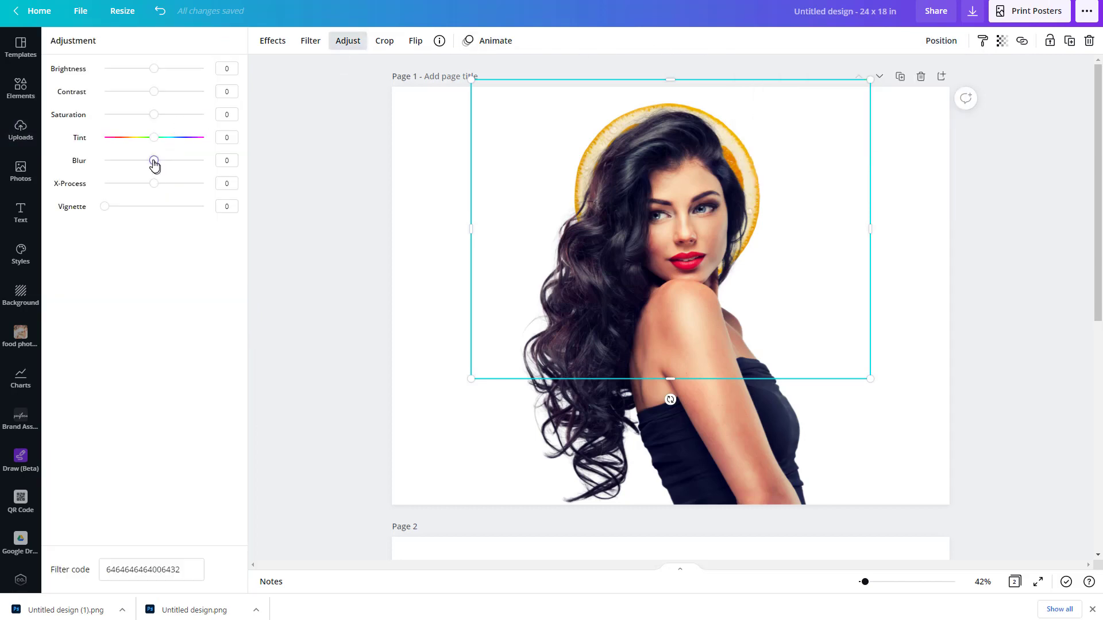
drag(154, 161, 445, 164)
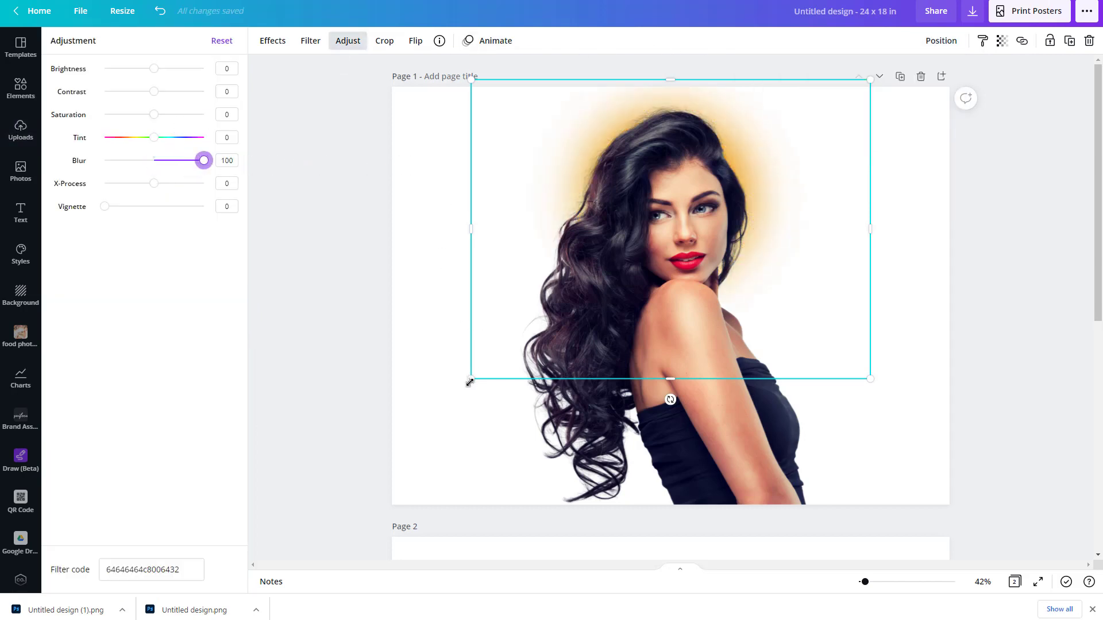
Enlarge the blurred orange image and shift it slightly upward so its glow surrounds the woman's head and shoulders.
drag(471, 379, 409, 424)
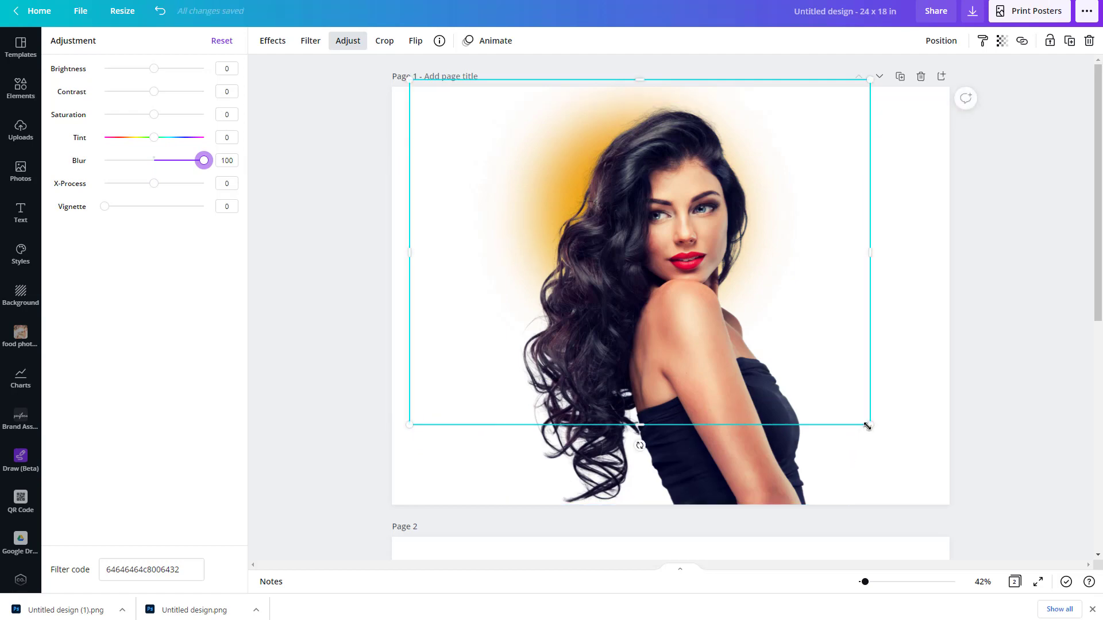
drag(869, 424, 919, 503)
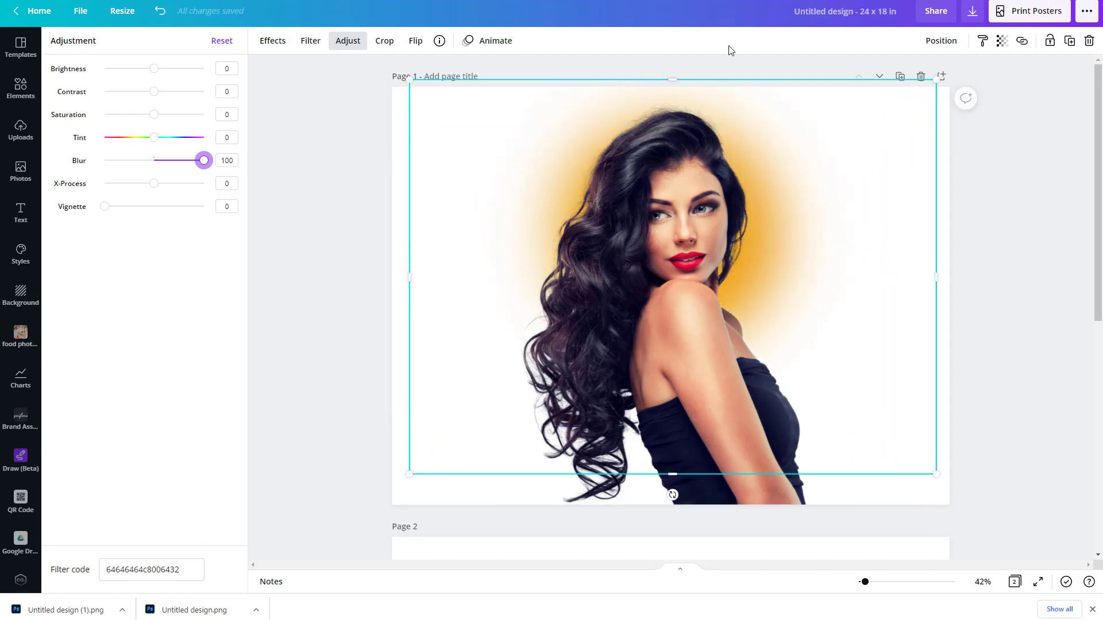
mouse_move(918, 423)
mouse_down()
mouse_move(908, 391)
mouse_move(918, 405)
mouse_up()
click(442, 495)
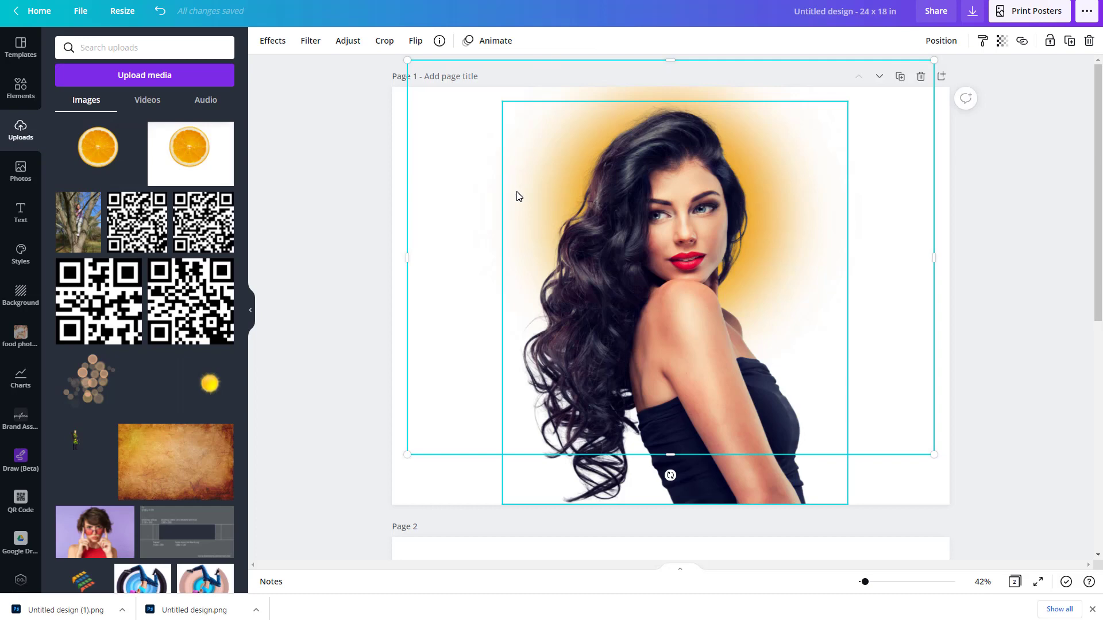
click(434, 494)
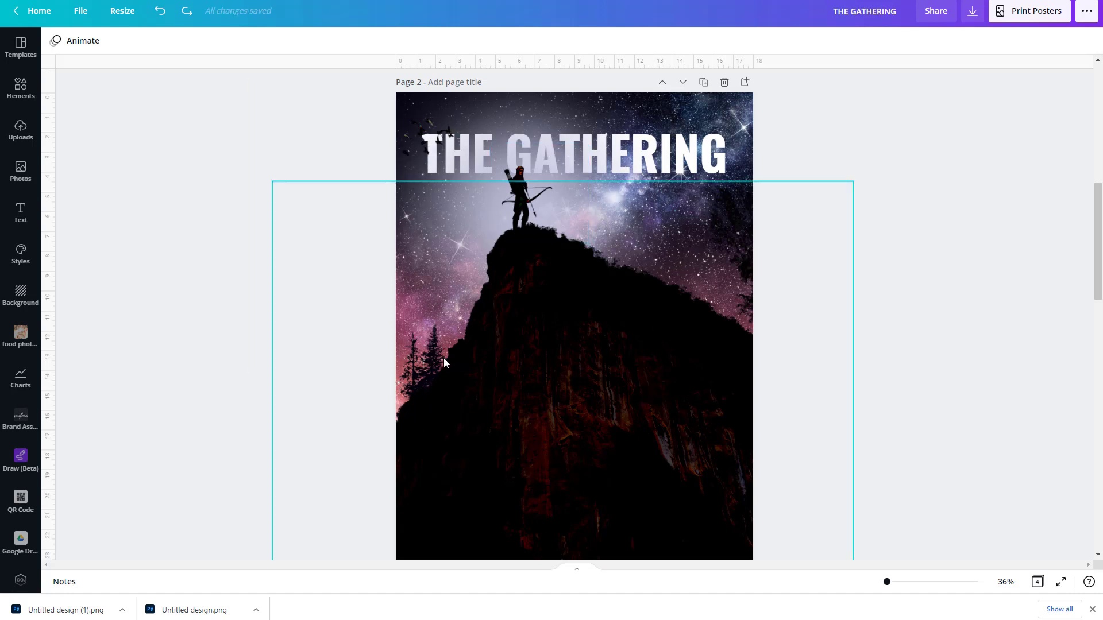
Reset the image adjustments of the mountain photo on page 2, and undo the reset.
click(553, 346)
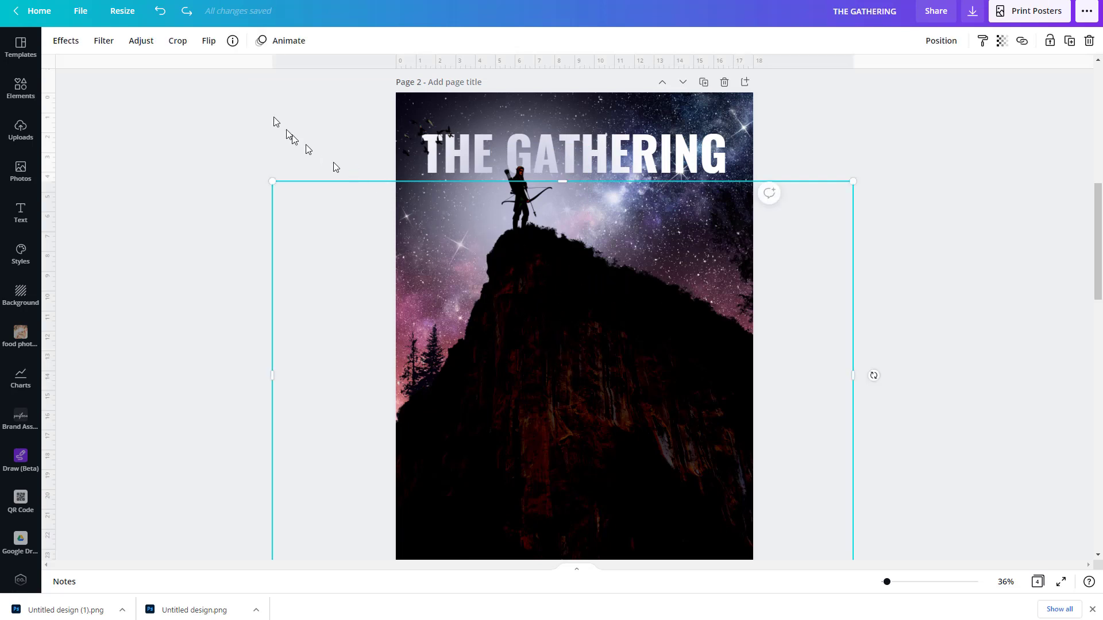
click(146, 42)
click(224, 41)
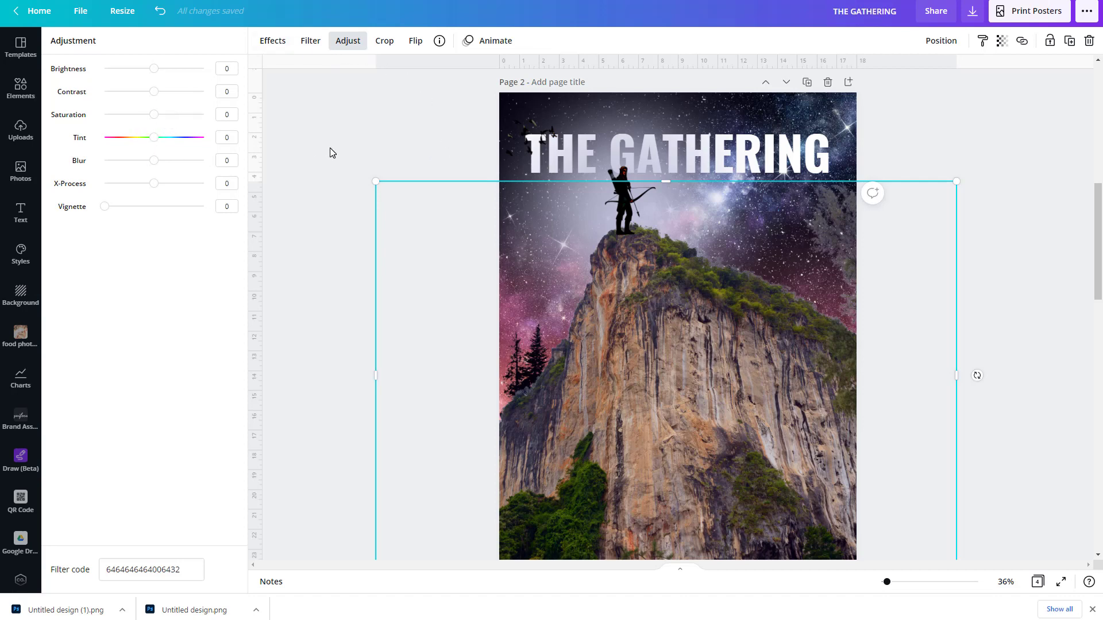
key(Escape)
key(ctrl+z)
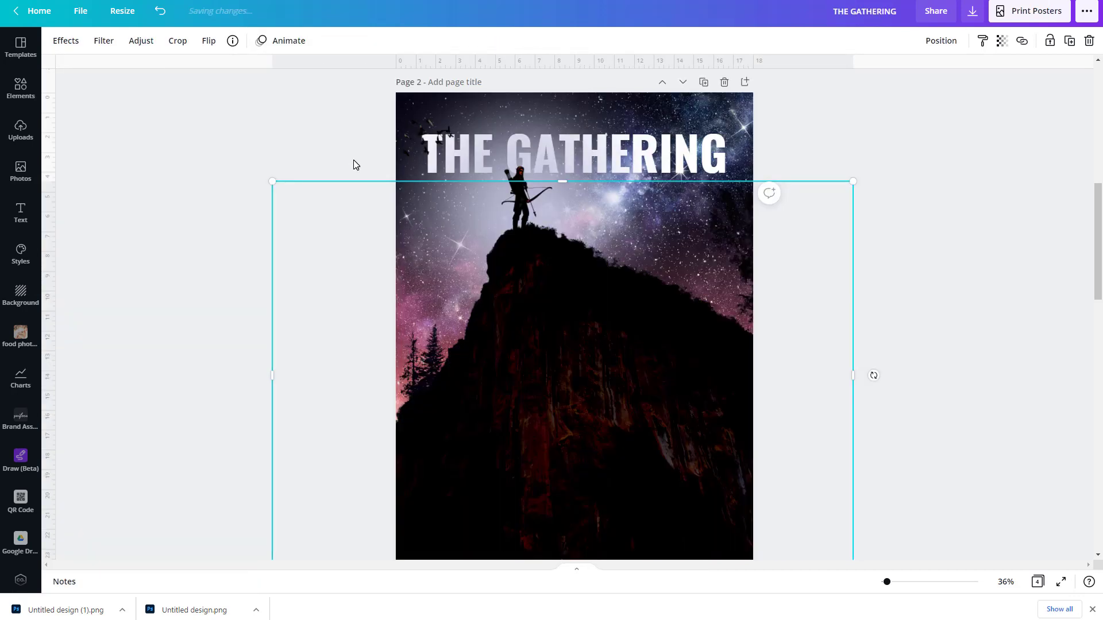
Reset the image adjustments of the archer standing on the mountain and check the layers around it.
click(524, 174)
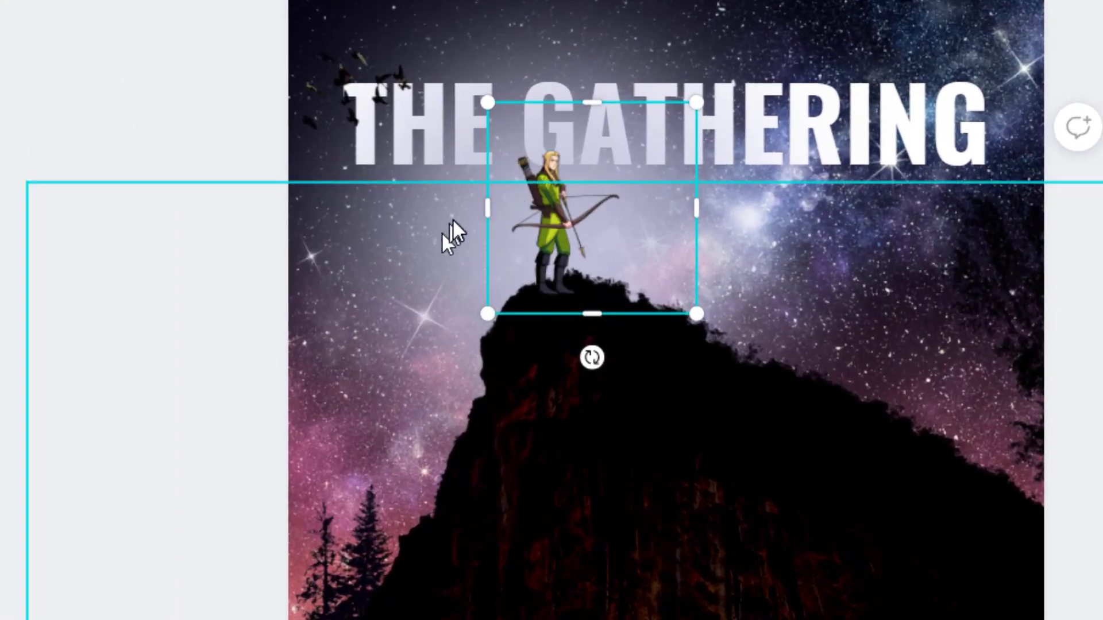
click(463, 173)
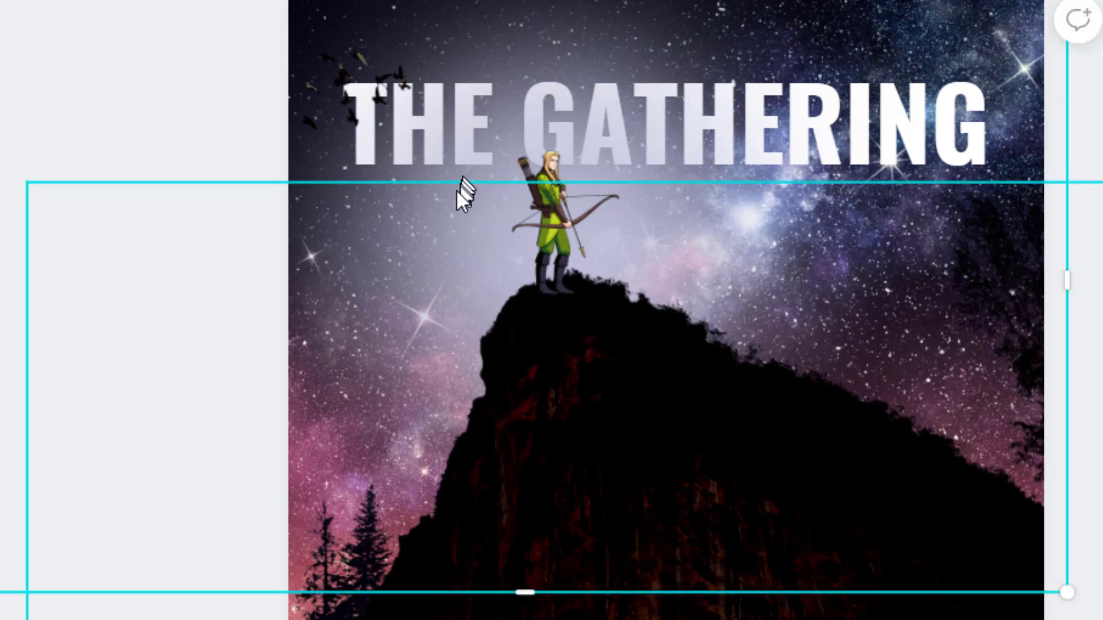
click(515, 75)
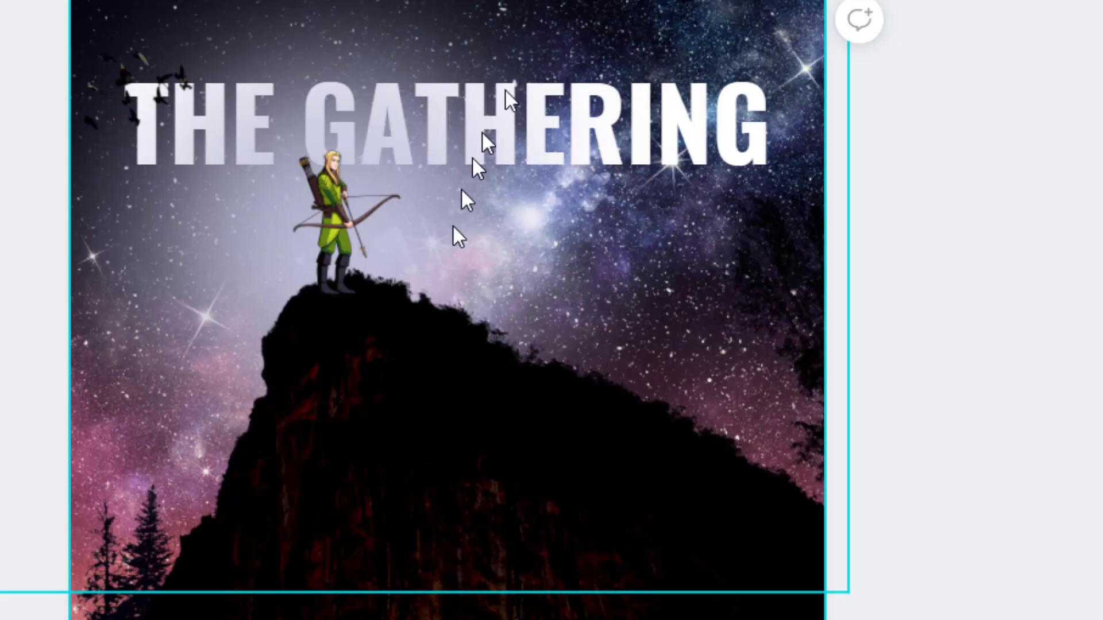
click(503, 240)
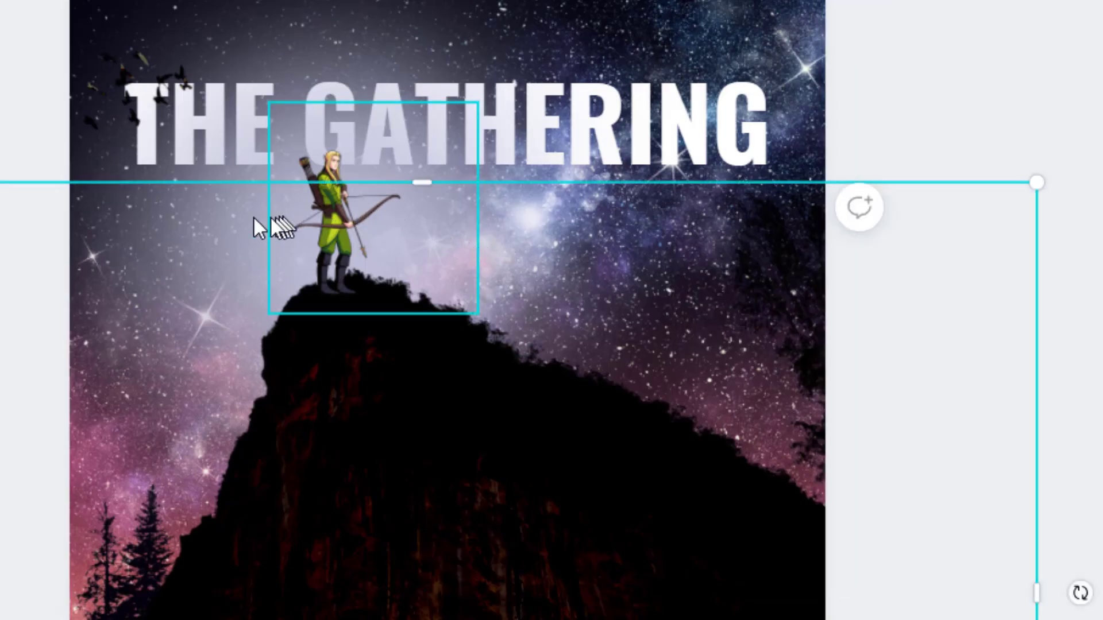
Reset the adjustments of the glow image behind the archer, and set its saturation to -100 and blur to 100.
click(236, 218)
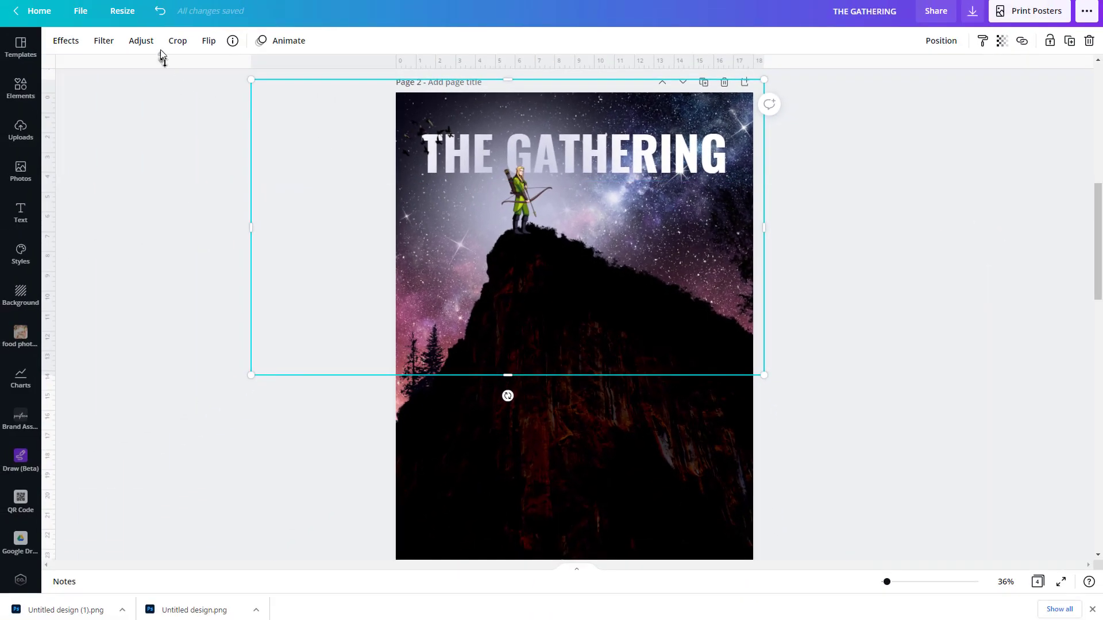
click(152, 46)
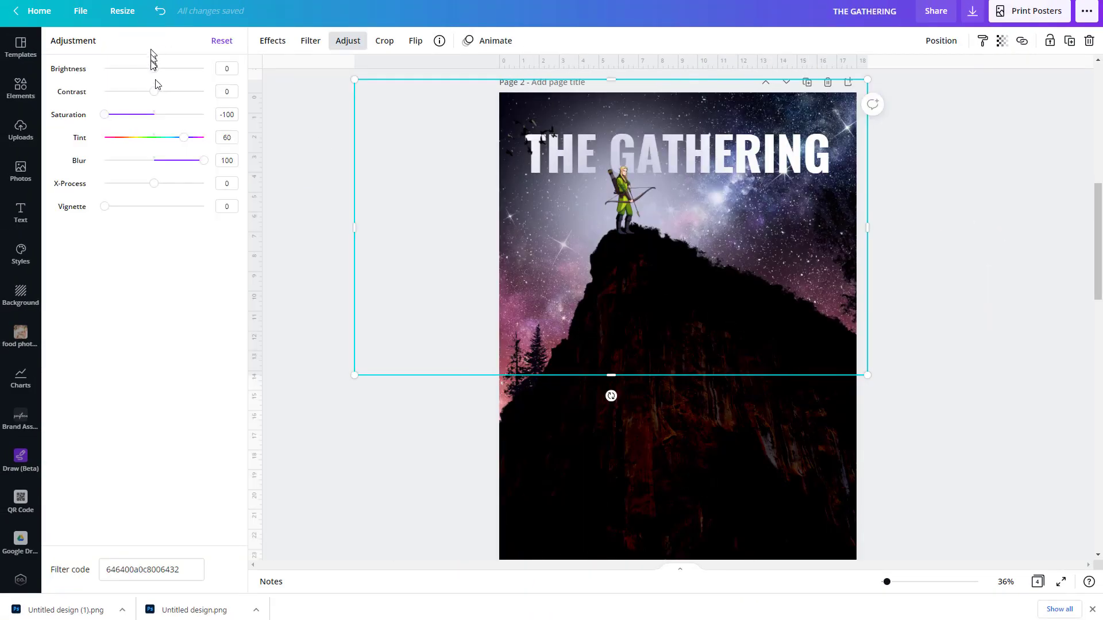
click(224, 42)
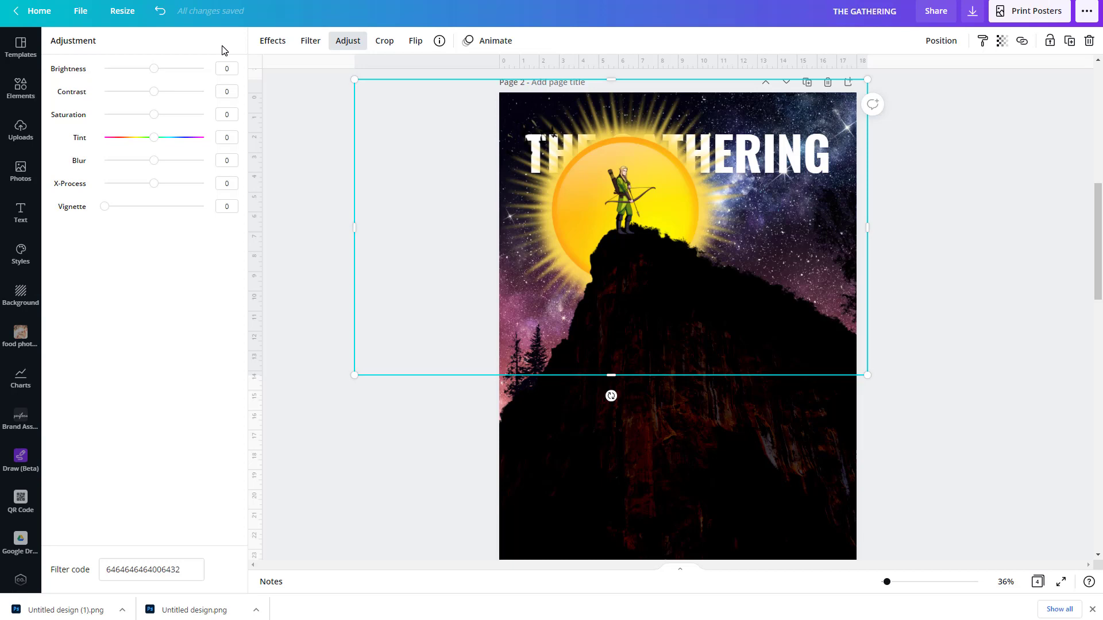
drag(153, 115, 35, 114)
drag(155, 164, 205, 168)
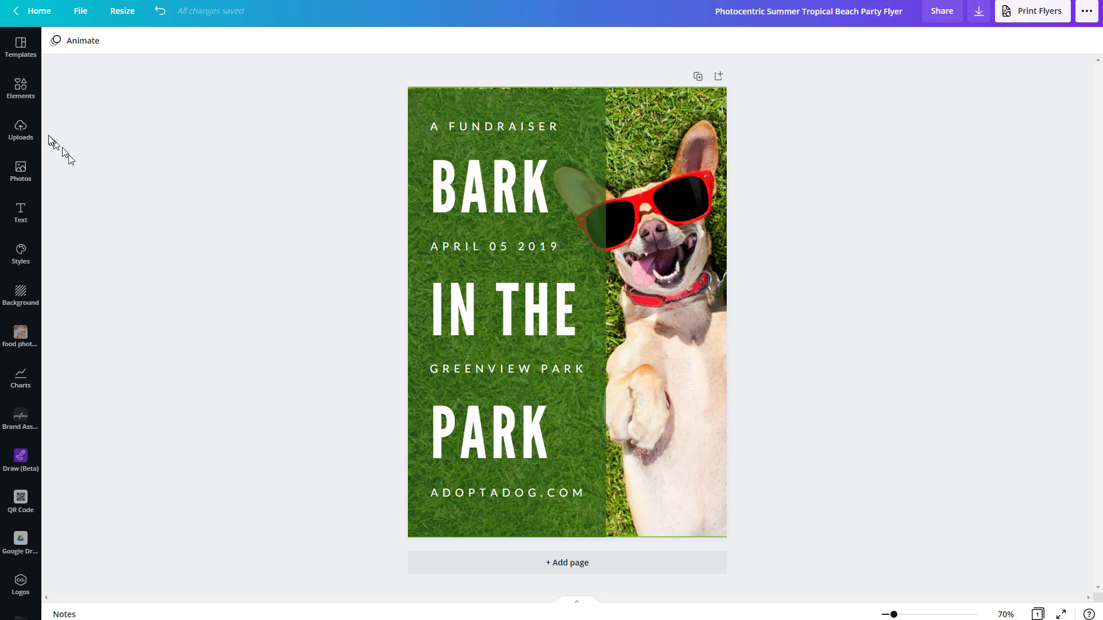
Search the elements library for dogs in the dog fundraiser flyer design.
click(22, 92)
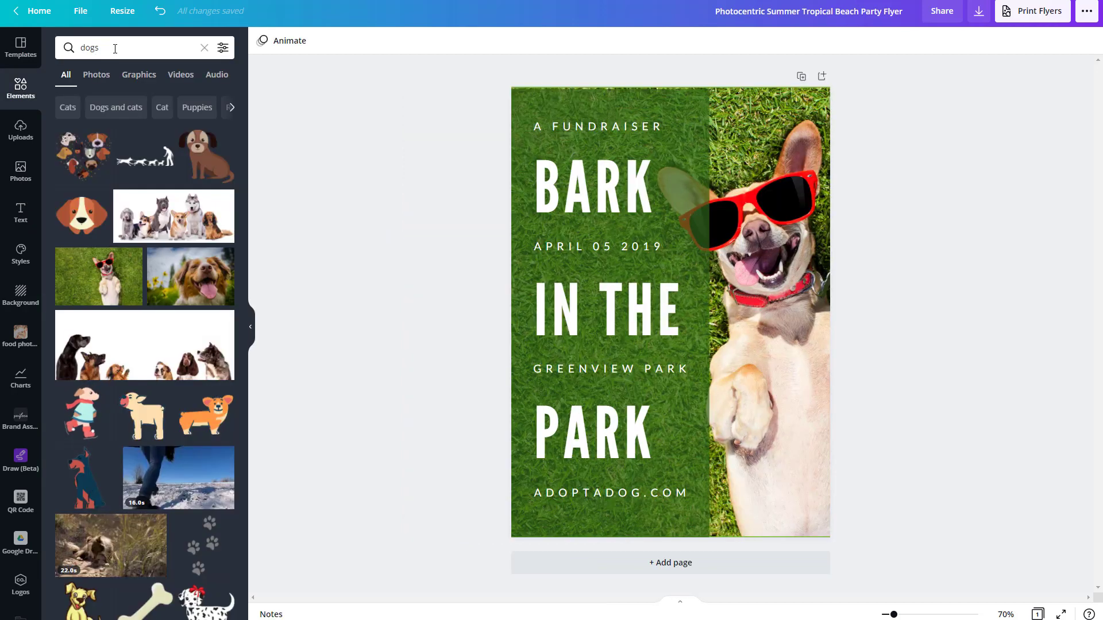
click(71, 49)
text(dogs)
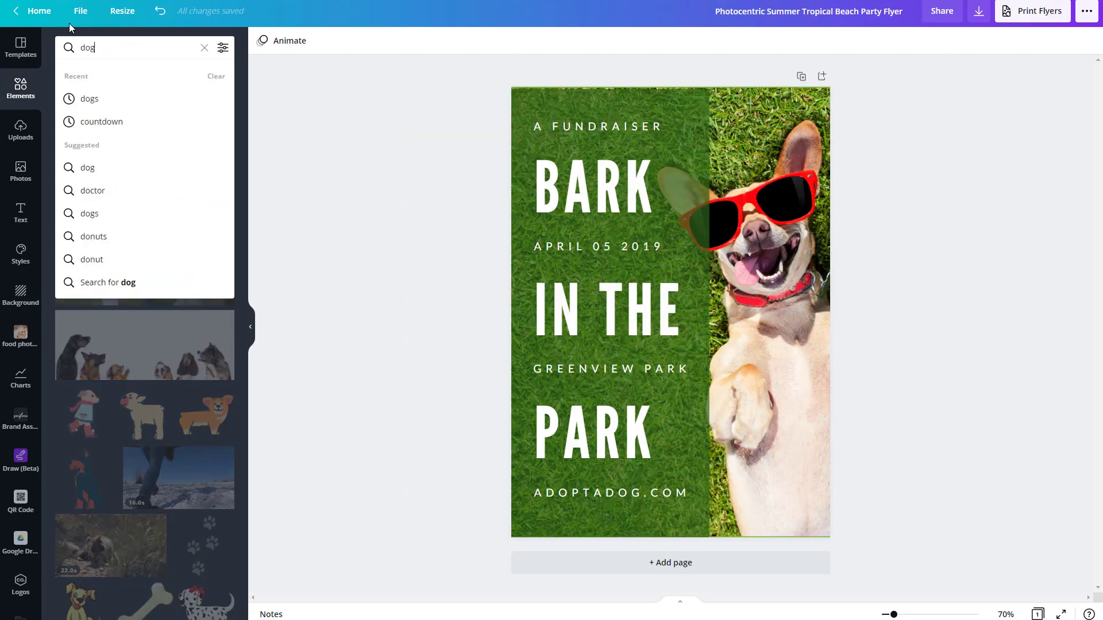
key(Return)
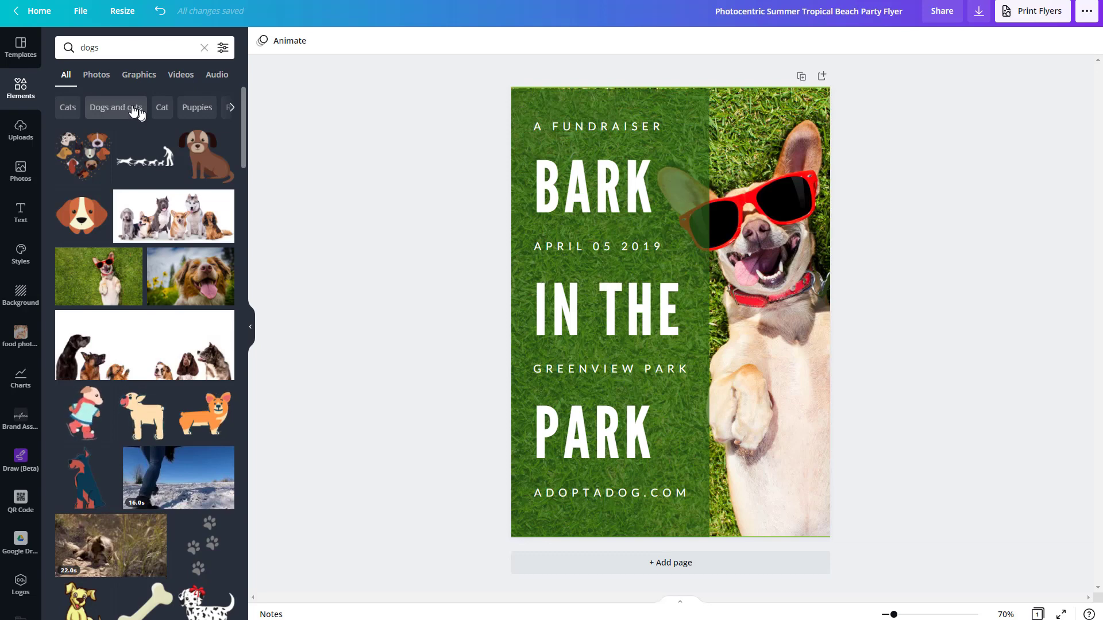
Browse the dog results by photos, graphics and videos, and return to the photo results.
click(102, 80)
click(134, 79)
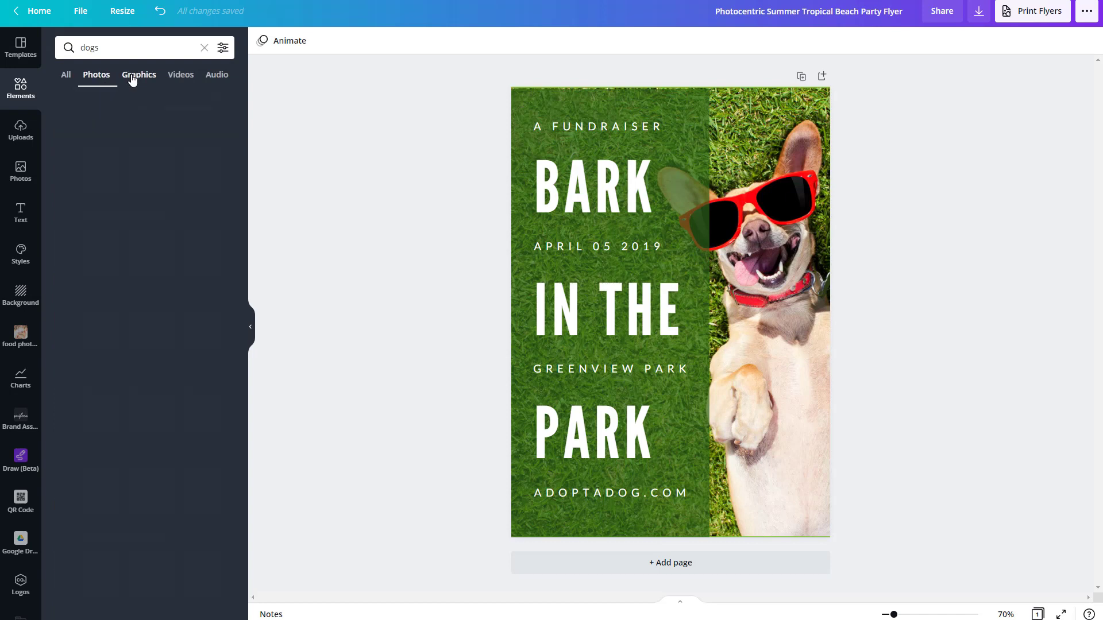
click(171, 81)
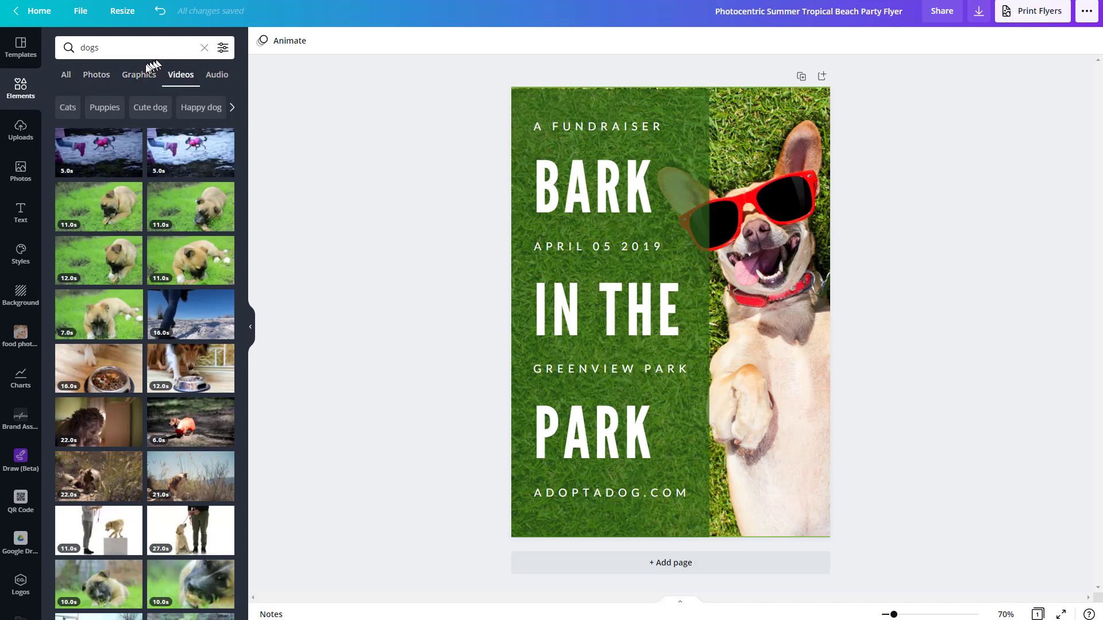
click(96, 76)
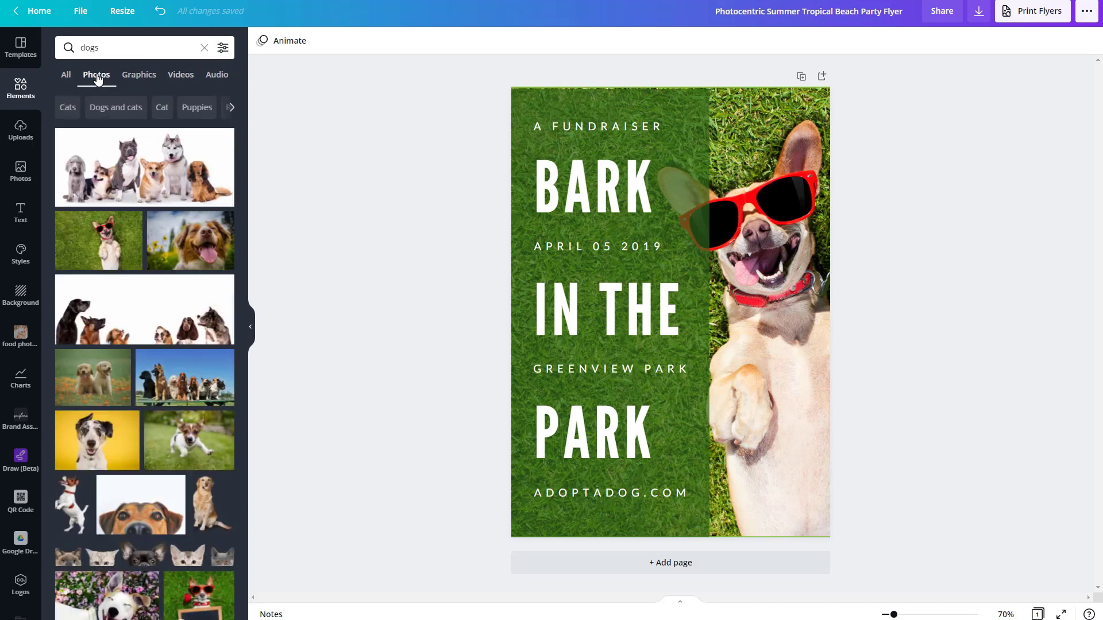
Filter the dog photos to vertical orientation, and clear the filter again.
click(222, 49)
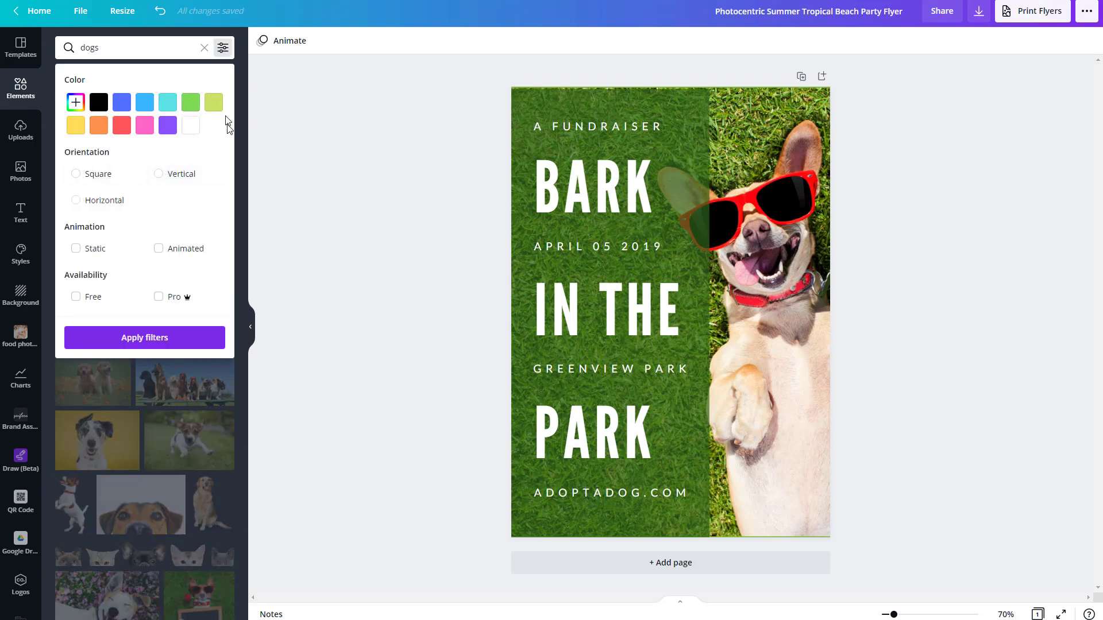
click(158, 176)
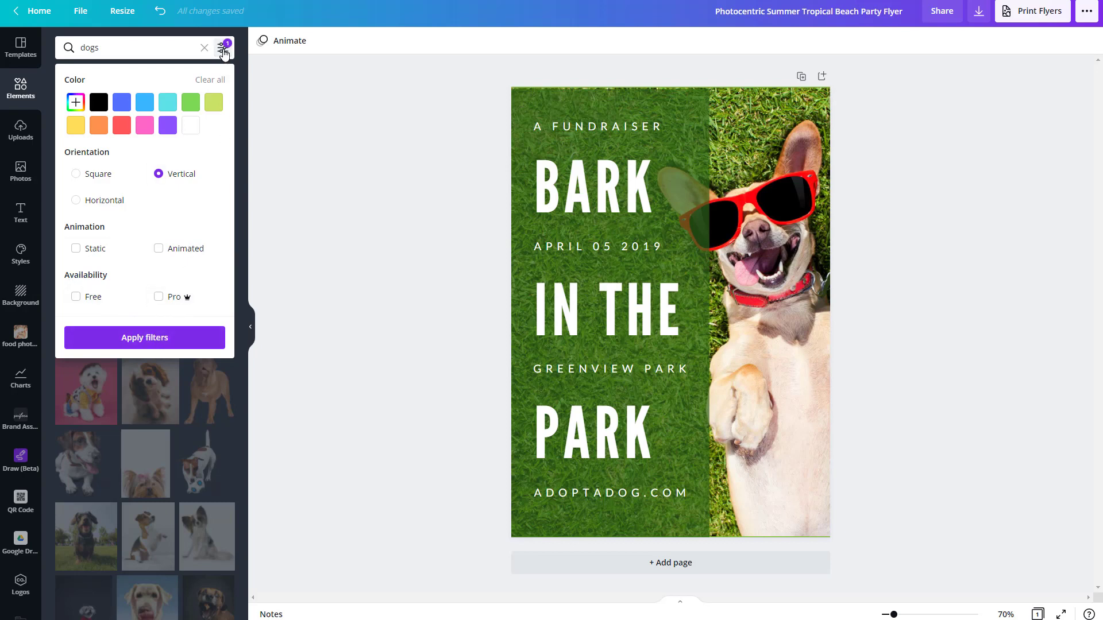
click(223, 47)
click(222, 47)
click(205, 80)
click(245, 100)
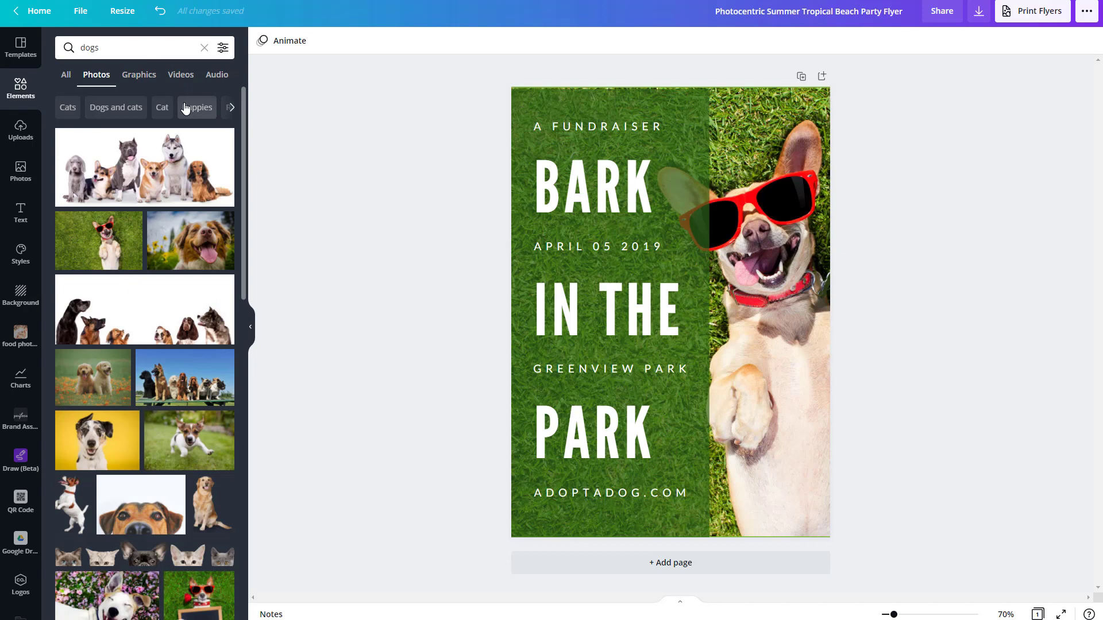
Check the element filter options, clear that search, and search the dedicated Photos library for dogs instead.
click(222, 52)
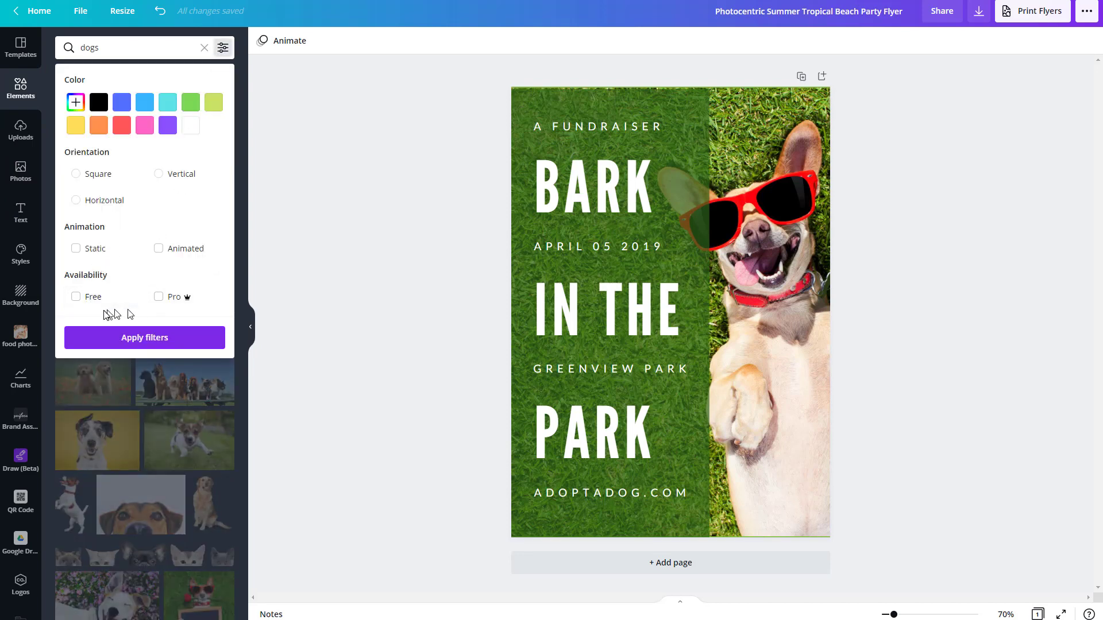
click(204, 47)
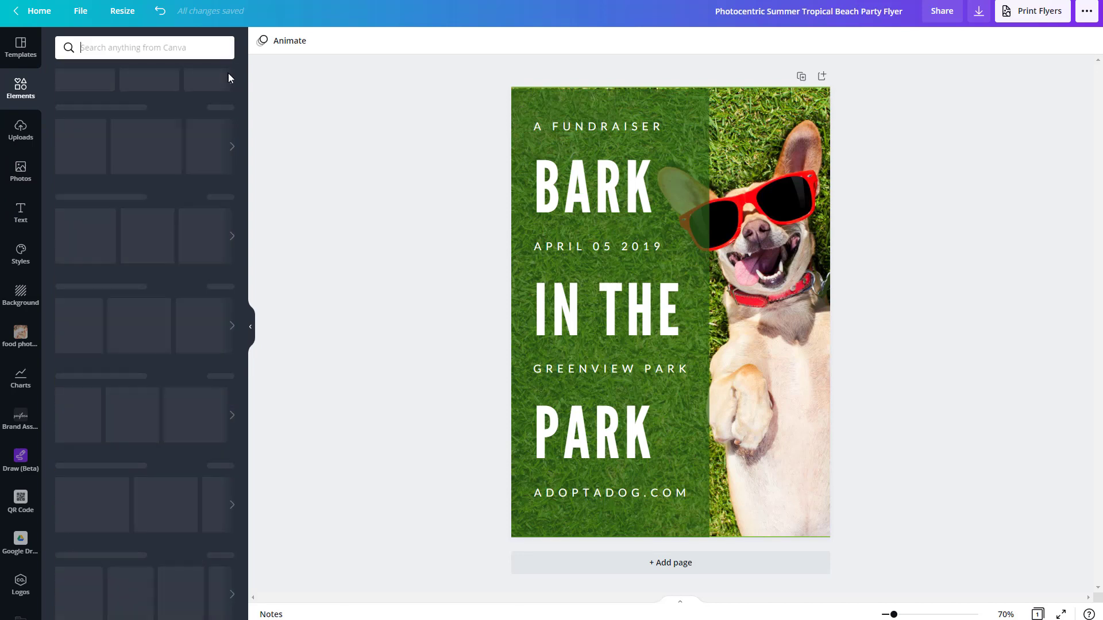
click(17, 171)
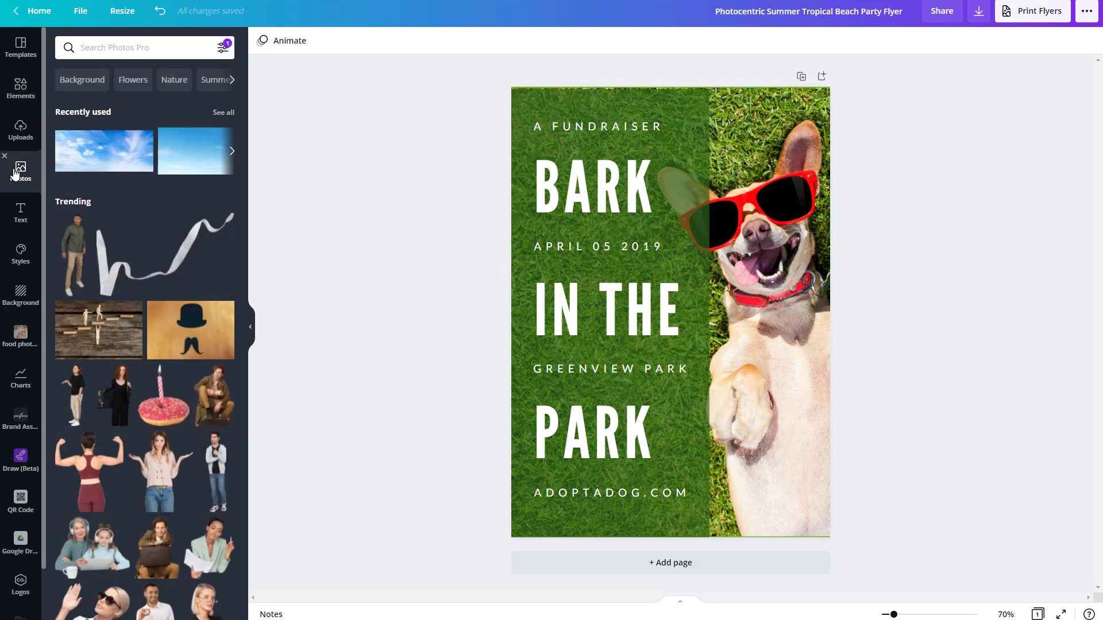
click(141, 47)
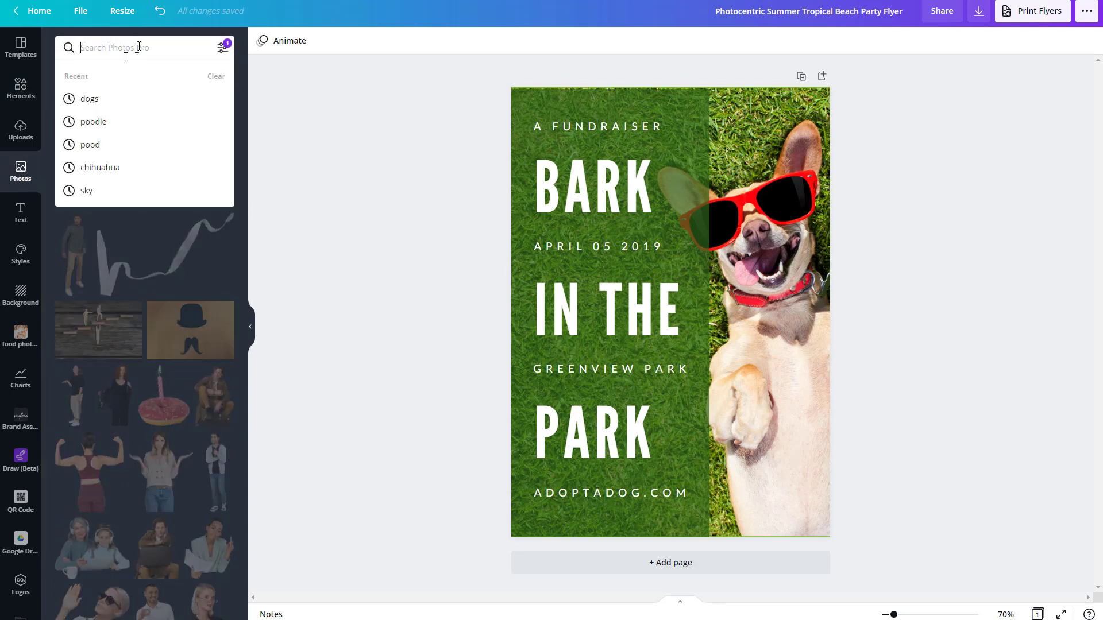
click(107, 101)
Turn the Cut-outs only filter off and back on for the dog photos.
click(226, 48)
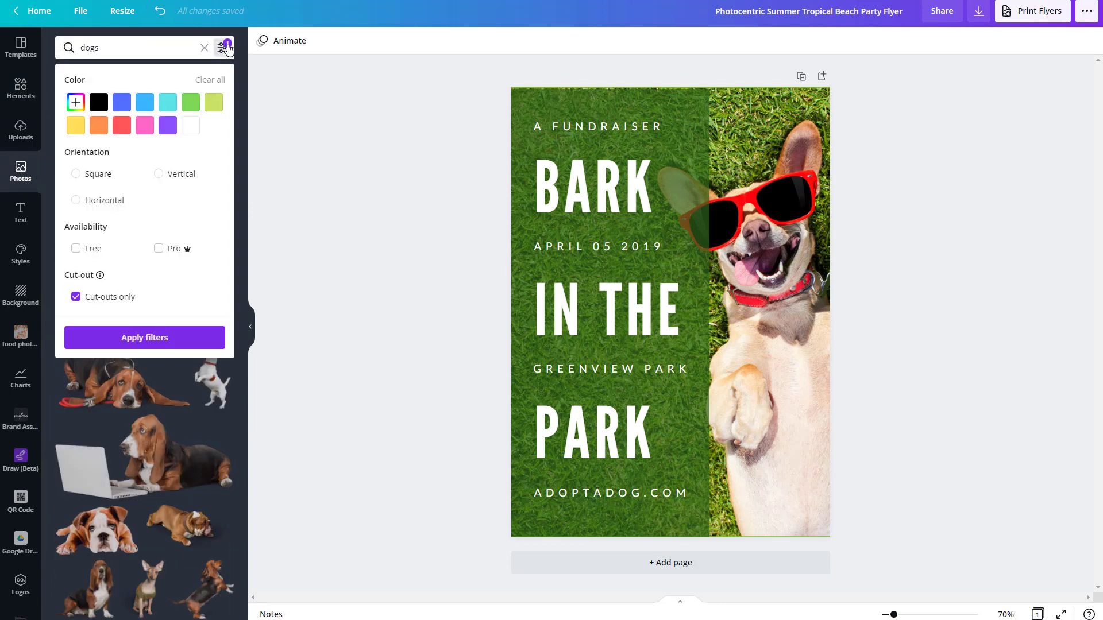
click(86, 299)
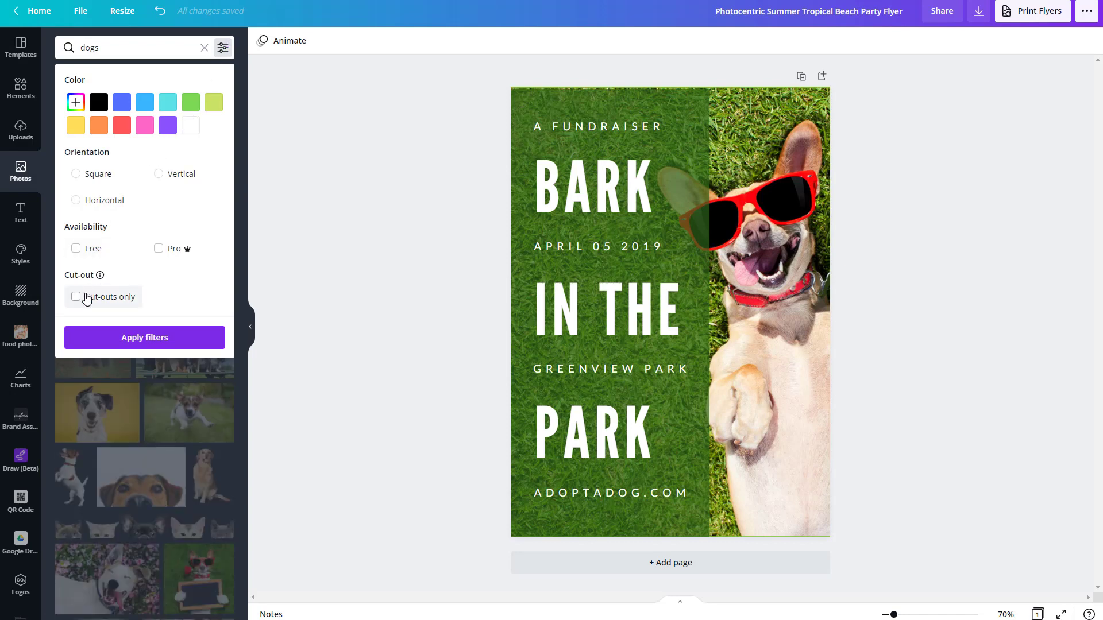
click(75, 296)
click(285, 262)
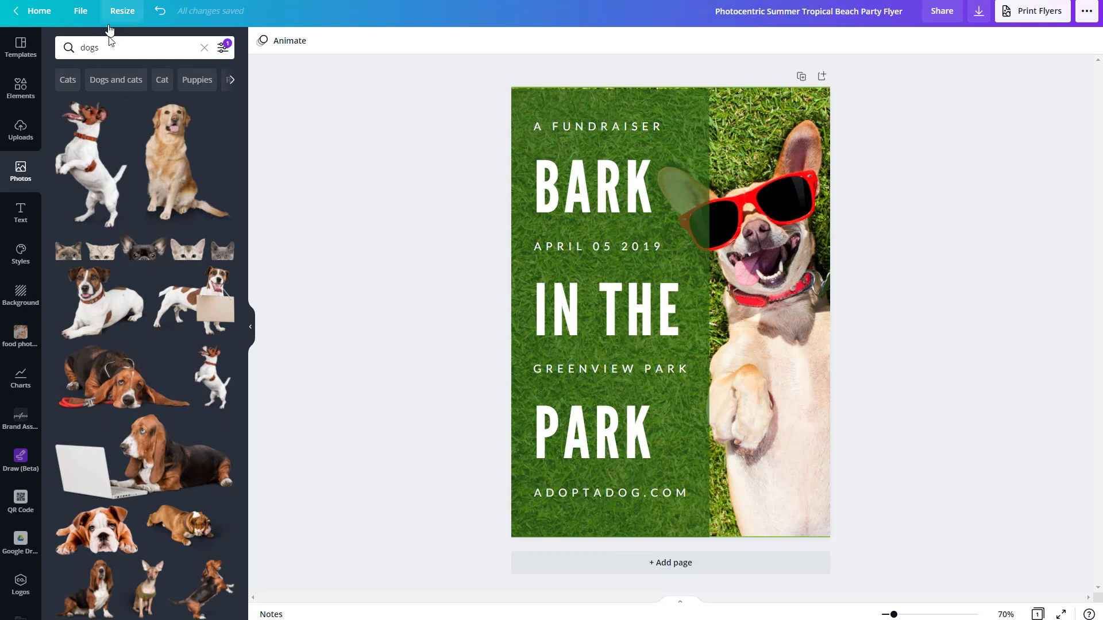
Replace the photo search with poodle, keeping the Cut-outs only filter on.
drag(115, 55, 60, 48)
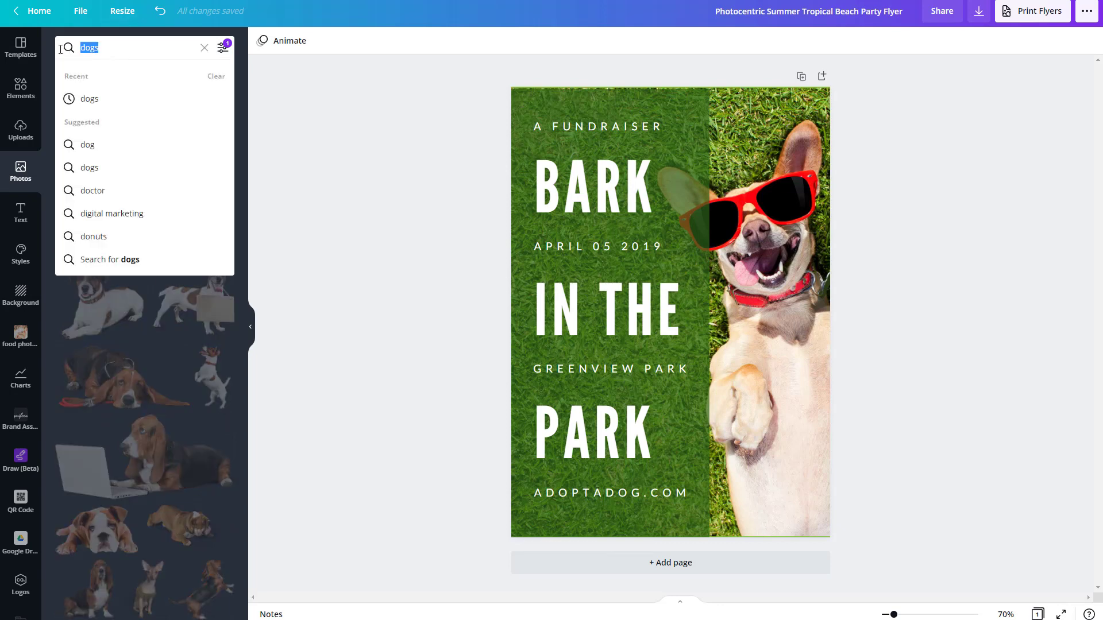
text(poodle)
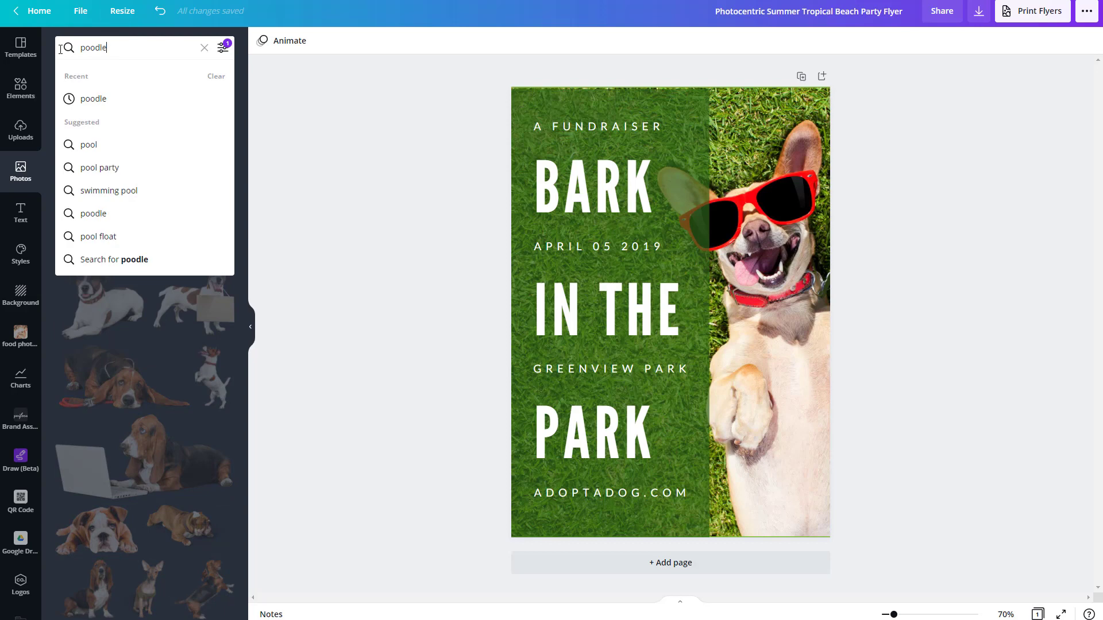
key(Return)
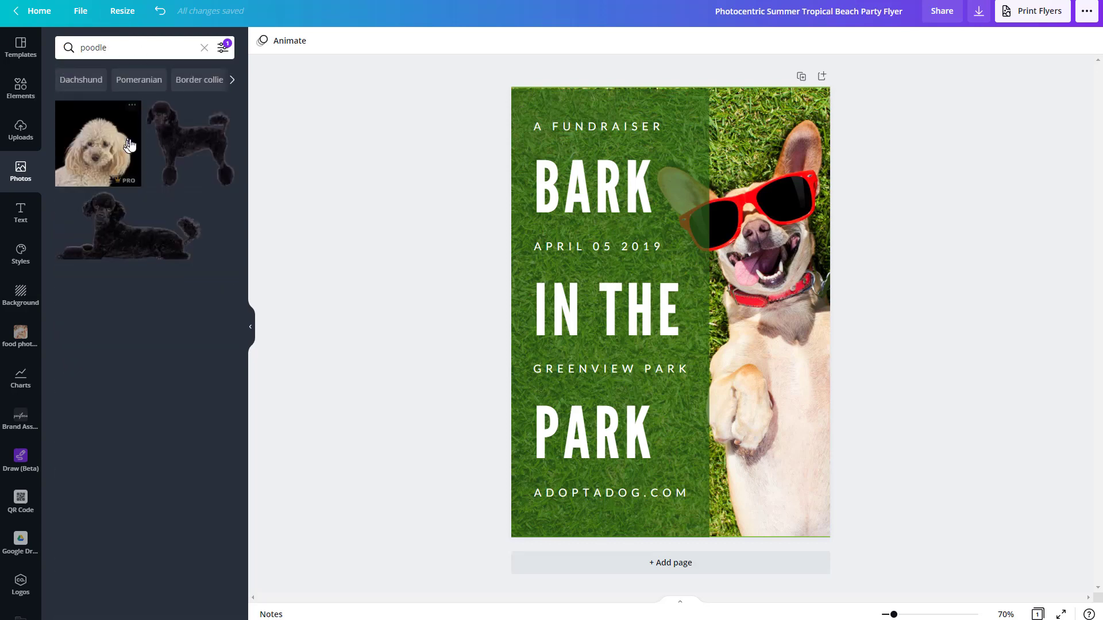
Remove the Cut-outs only filter from the poodle search, and reopen the filter options.
click(222, 47)
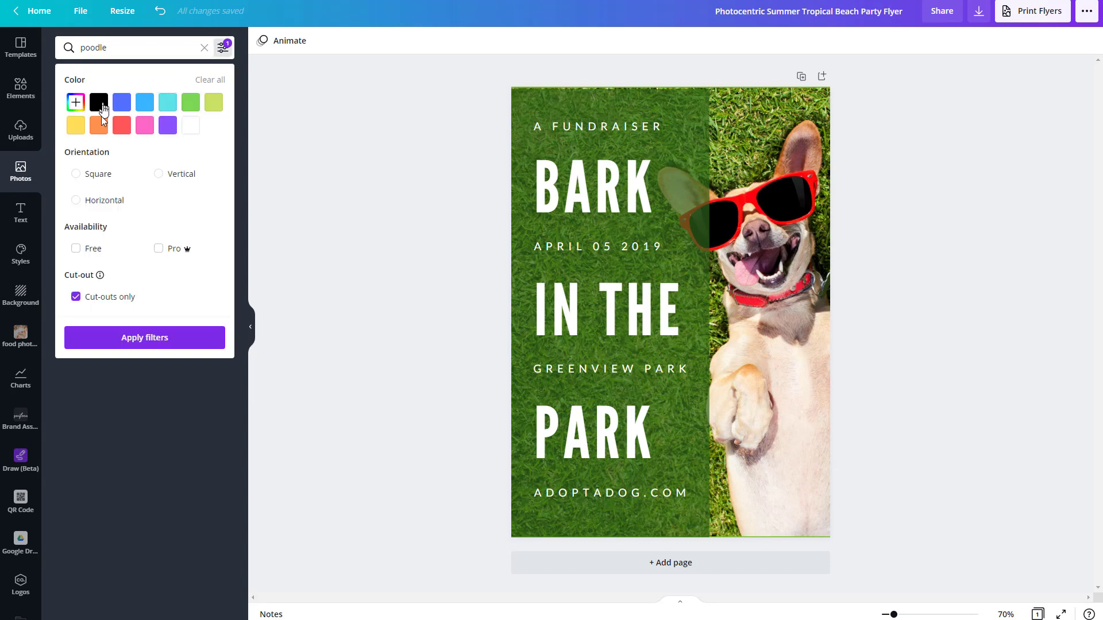
click(76, 297)
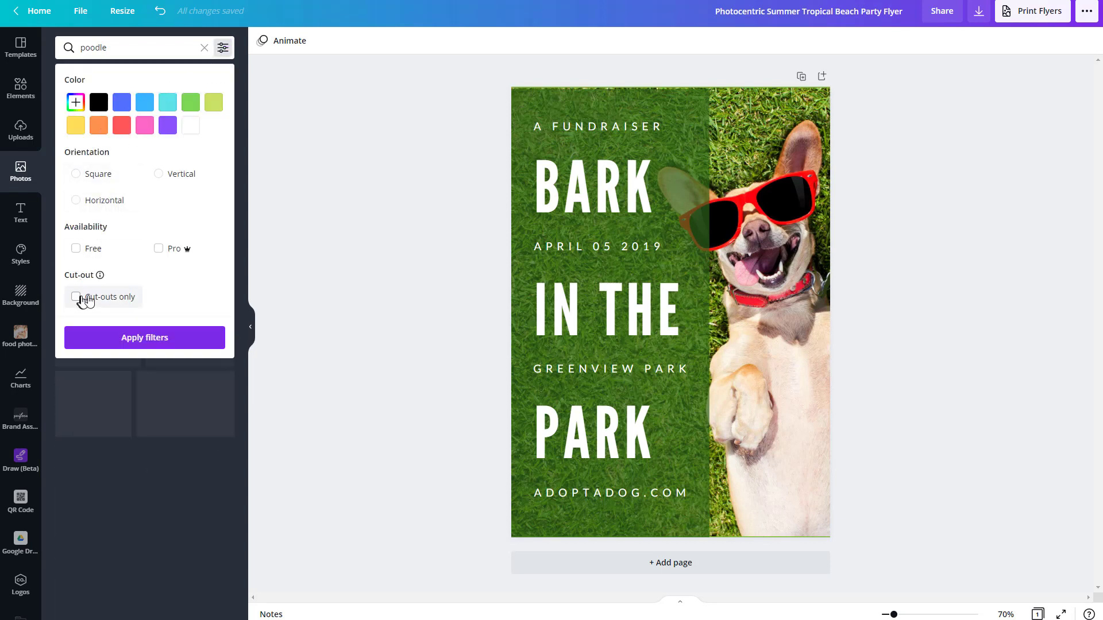
click(136, 337)
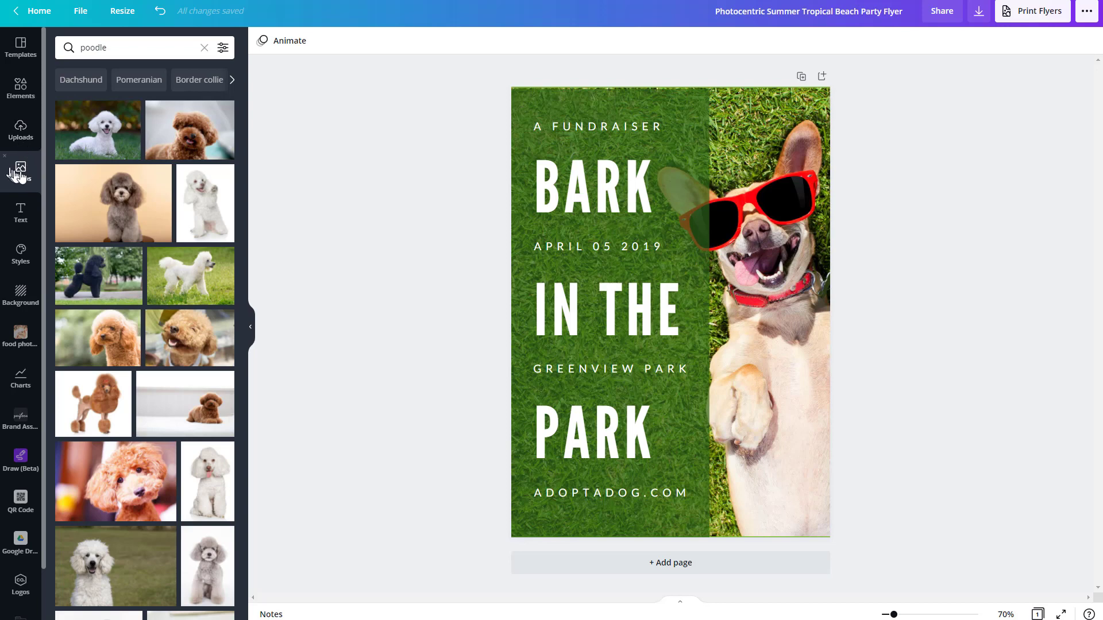
click(220, 49)
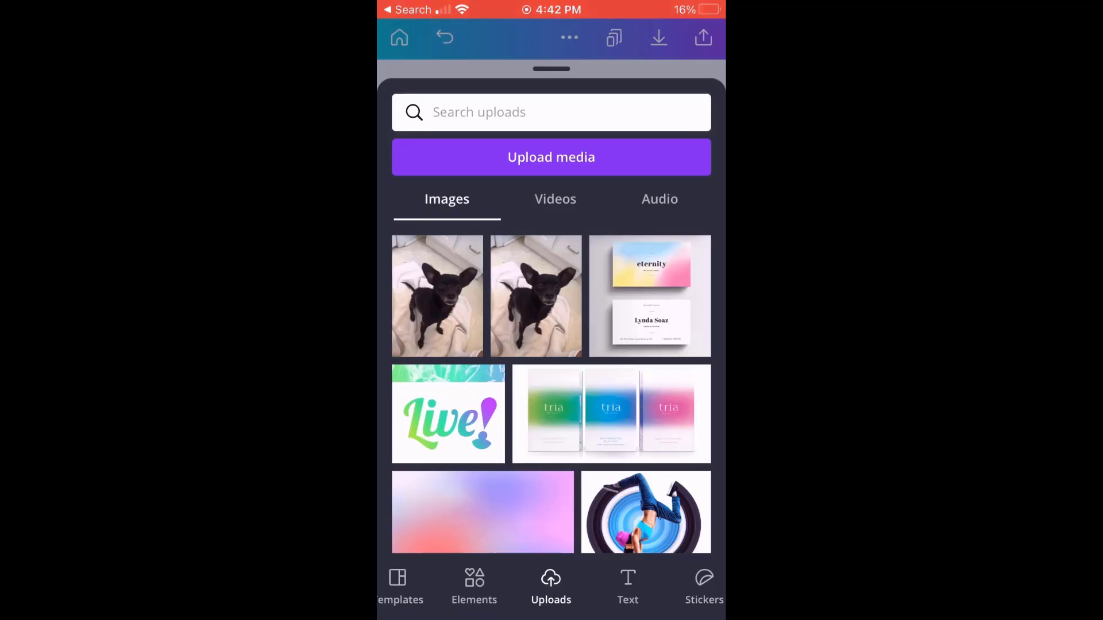
Add the photo of the standing black dog from the Camera Roll to the yellow page and open its effects.
scroll(551, 586, left, 2)
scroll(552, 586, right, 5)
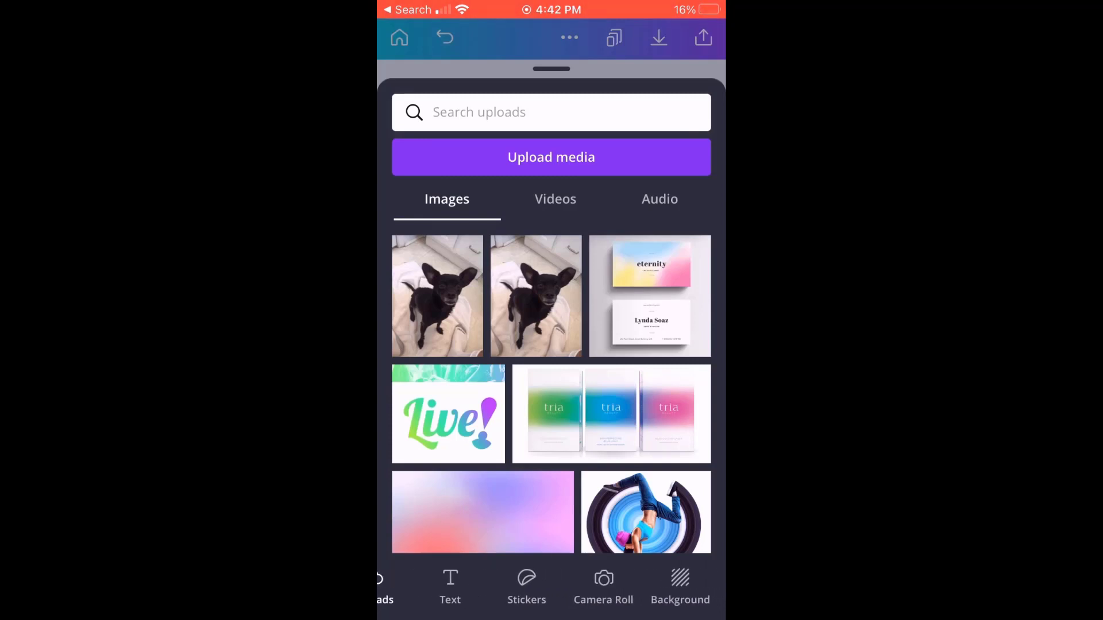
scroll(551, 586, right, 3)
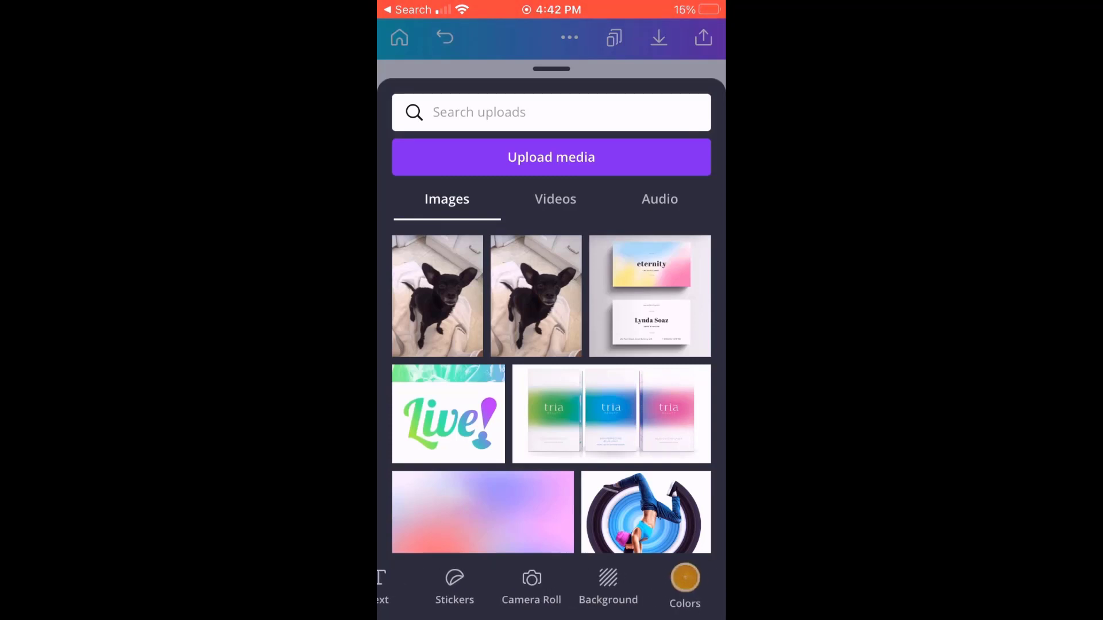
scroll(552, 586, right, 2)
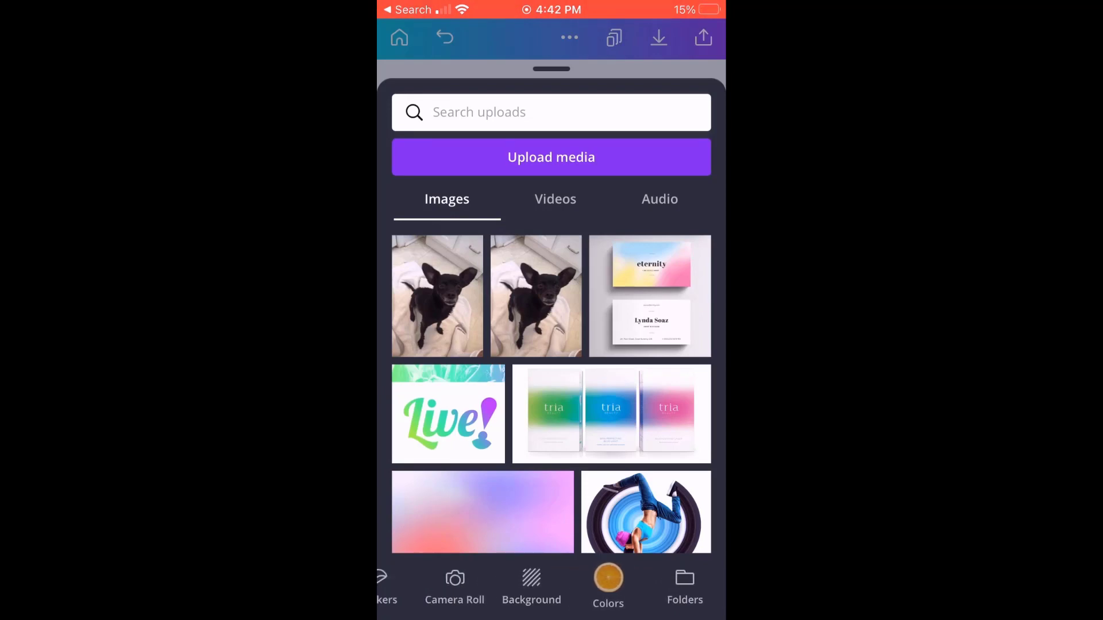
scroll(551, 586, left, 2)
click(529, 586)
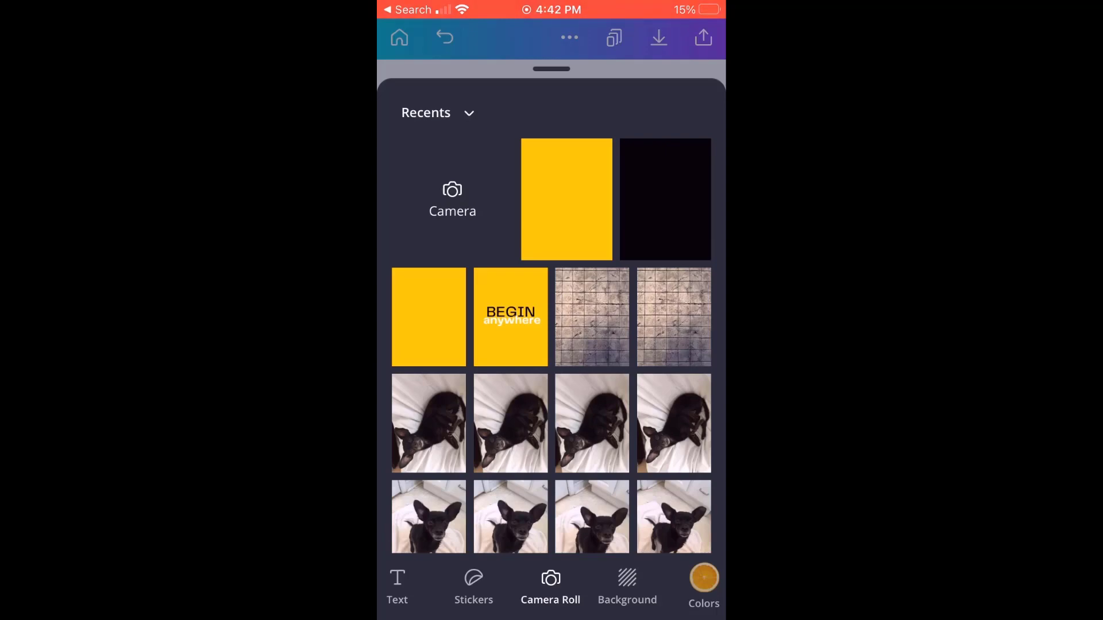
scroll(552, 344, down, 2)
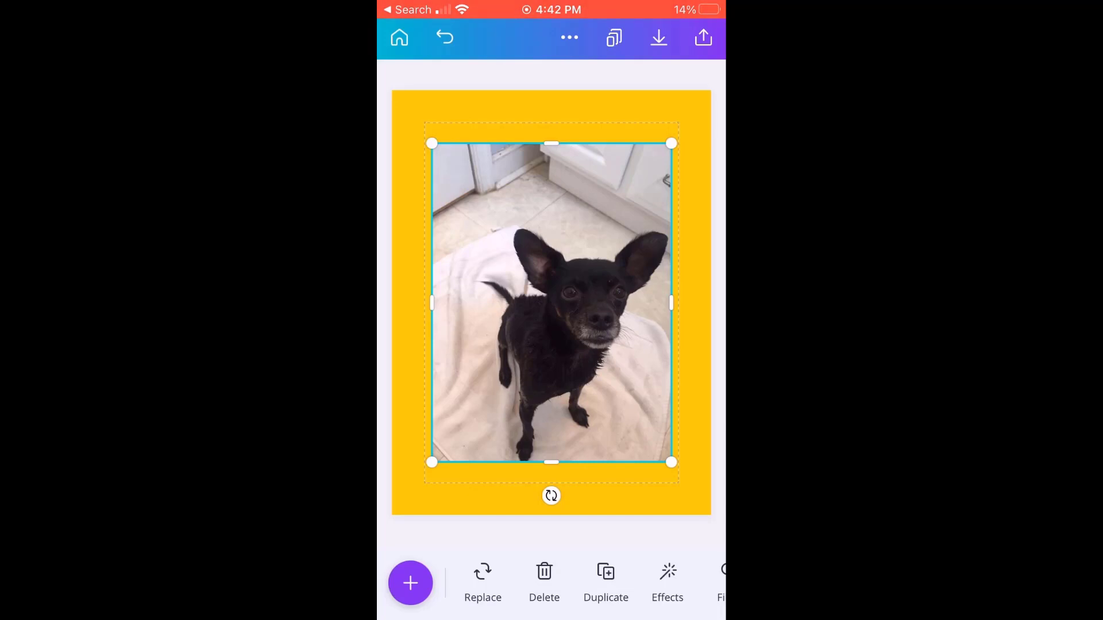
click(667, 580)
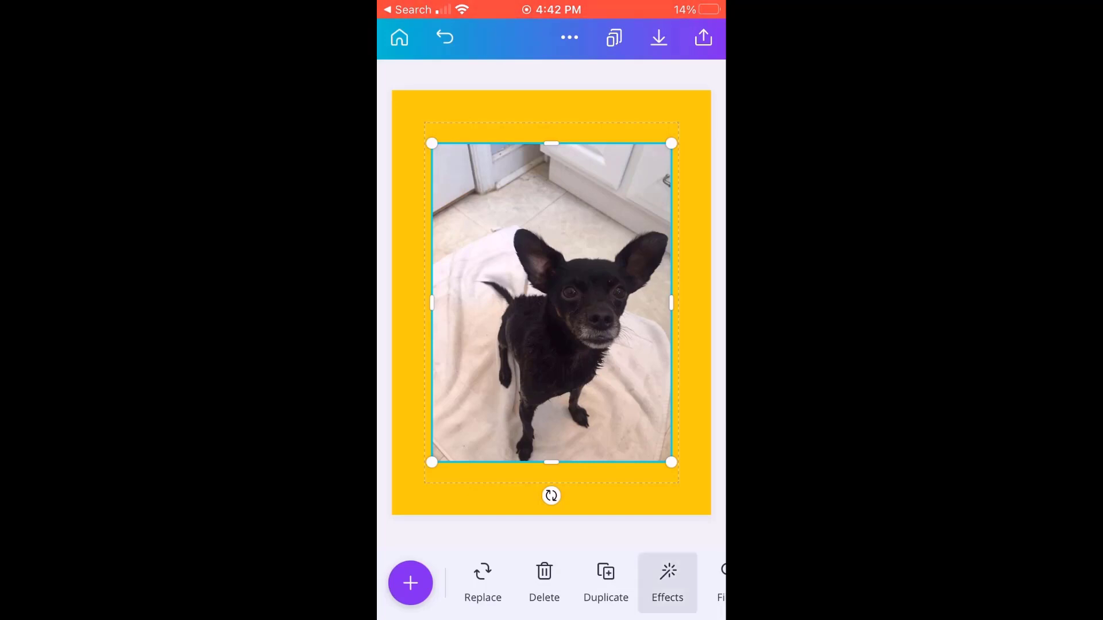
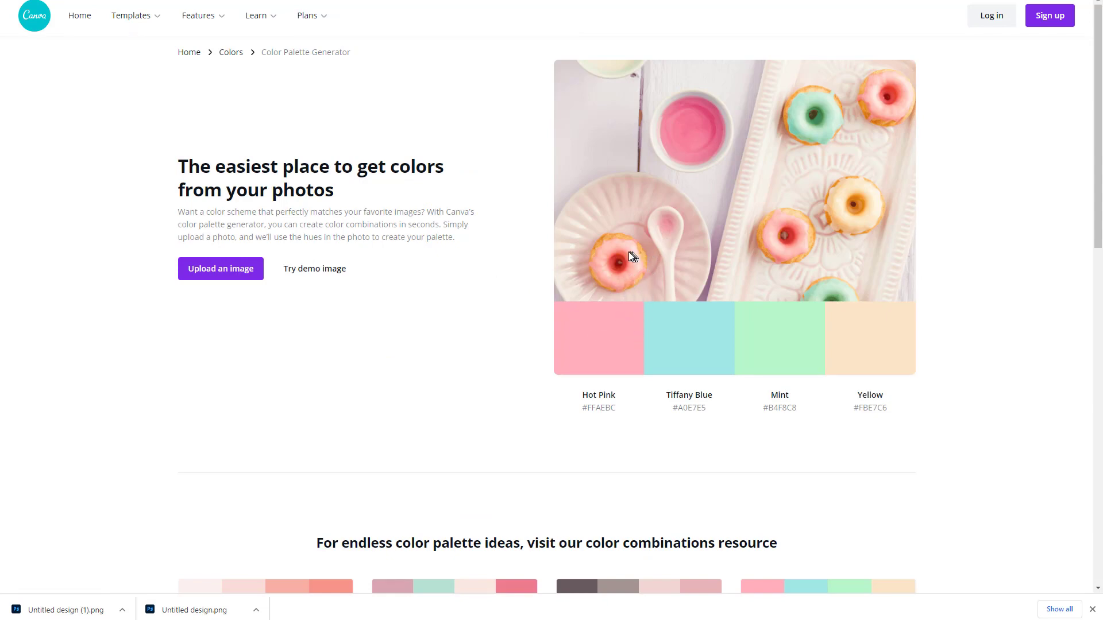
Browse the palette ideas on the Color Palette Generator page and the collection on the Color palettes page.
scroll(630, 253, down, 7)
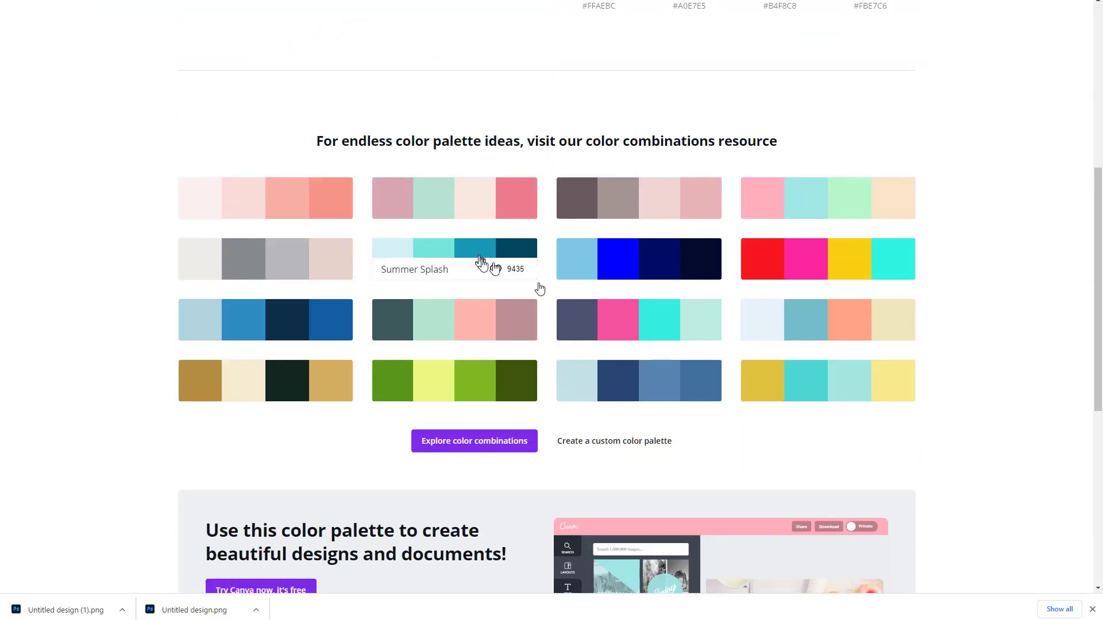
scroll(488, 230, up, 5)
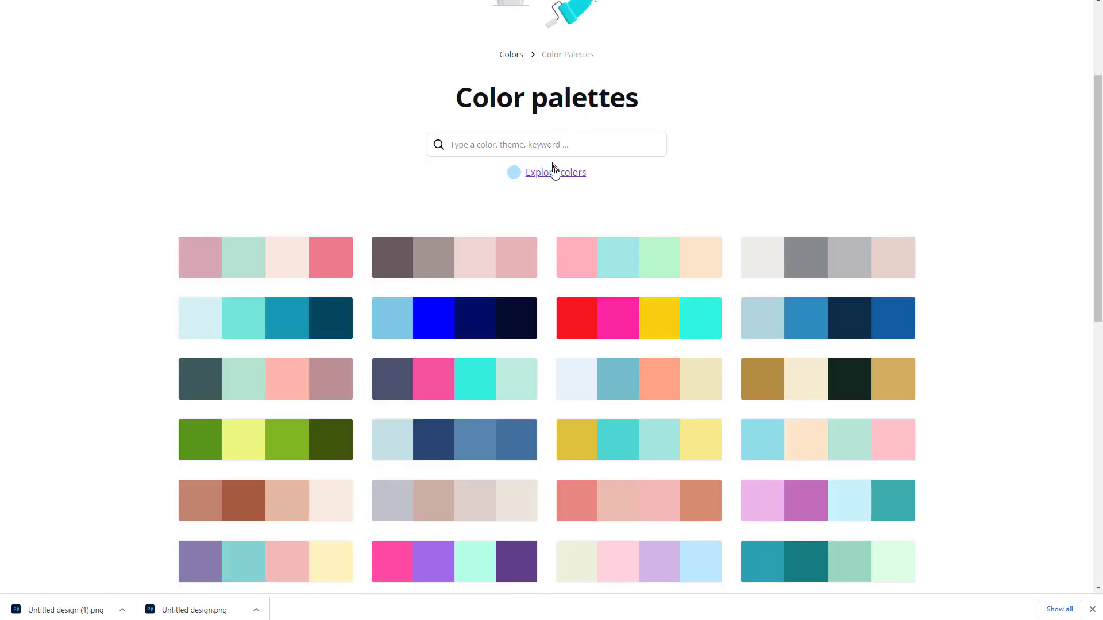
scroll(556, 172, down, 3)
scroll(556, 177, up, 3)
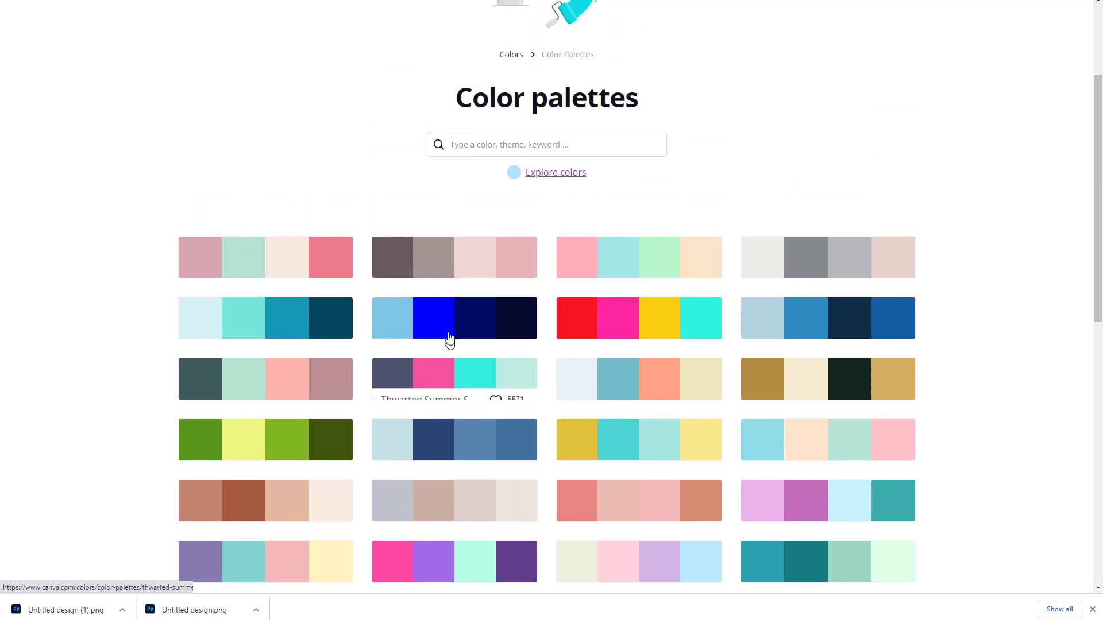
click(470, 259)
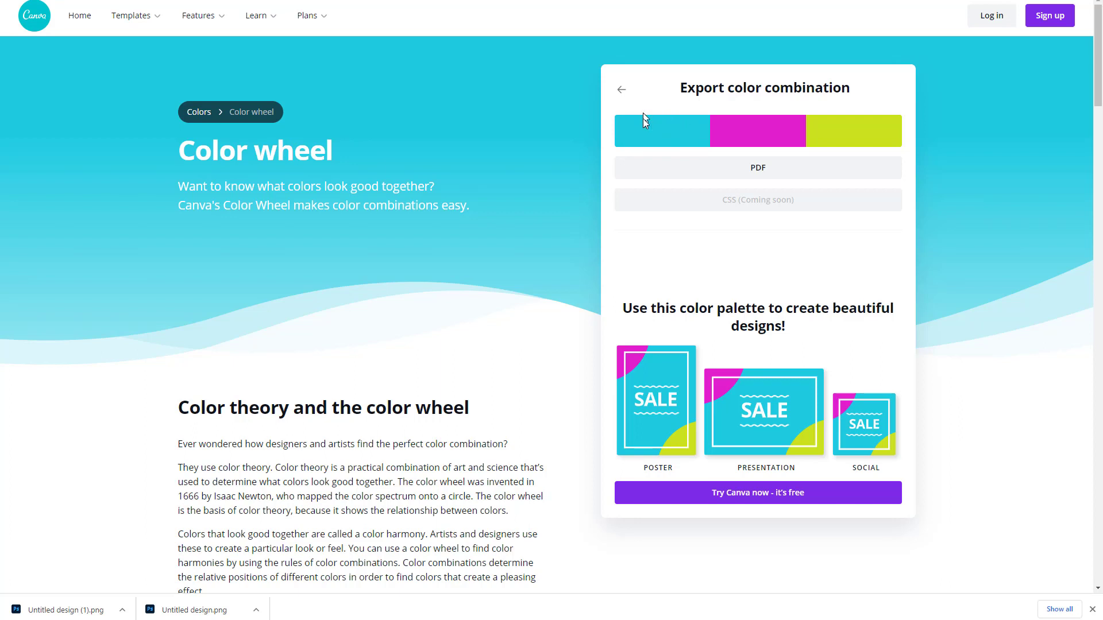
Leave the palette export view and set the color wheel to #cf9730 with a Complementary combination.
click(620, 90)
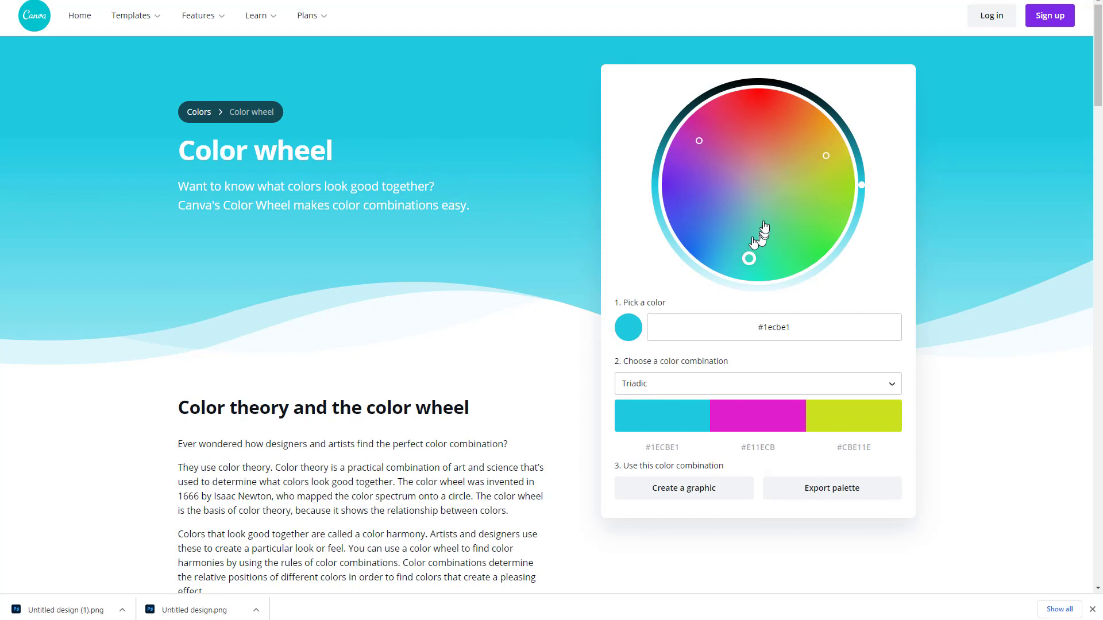
mouse_move(764, 230)
mouse_down()
mouse_move(771, 153)
mouse_move(796, 138)
mouse_up()
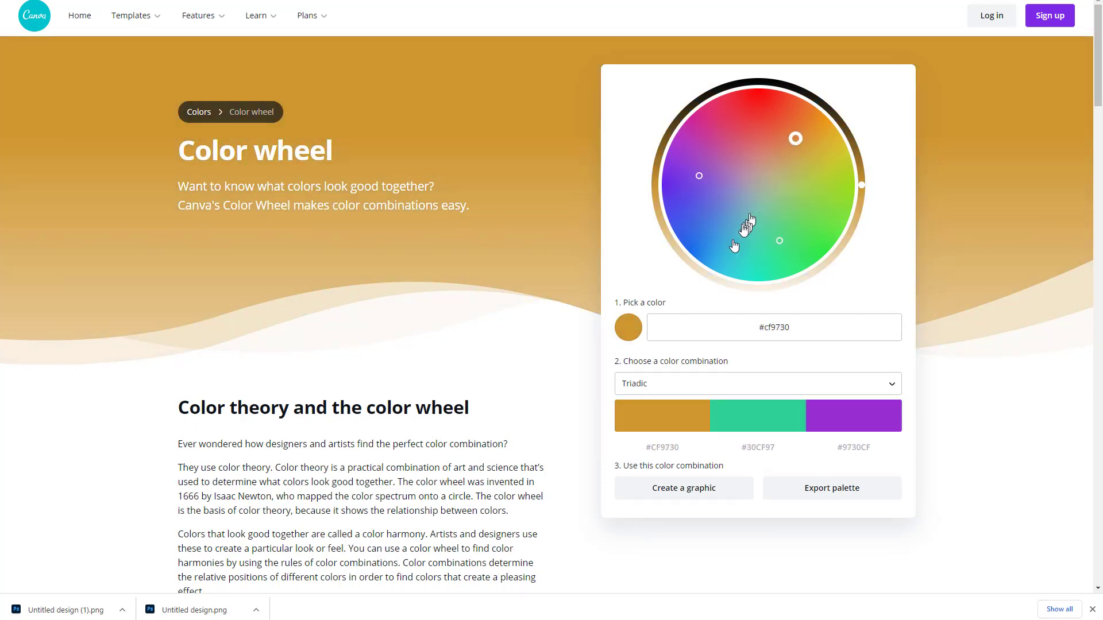
click(770, 385)
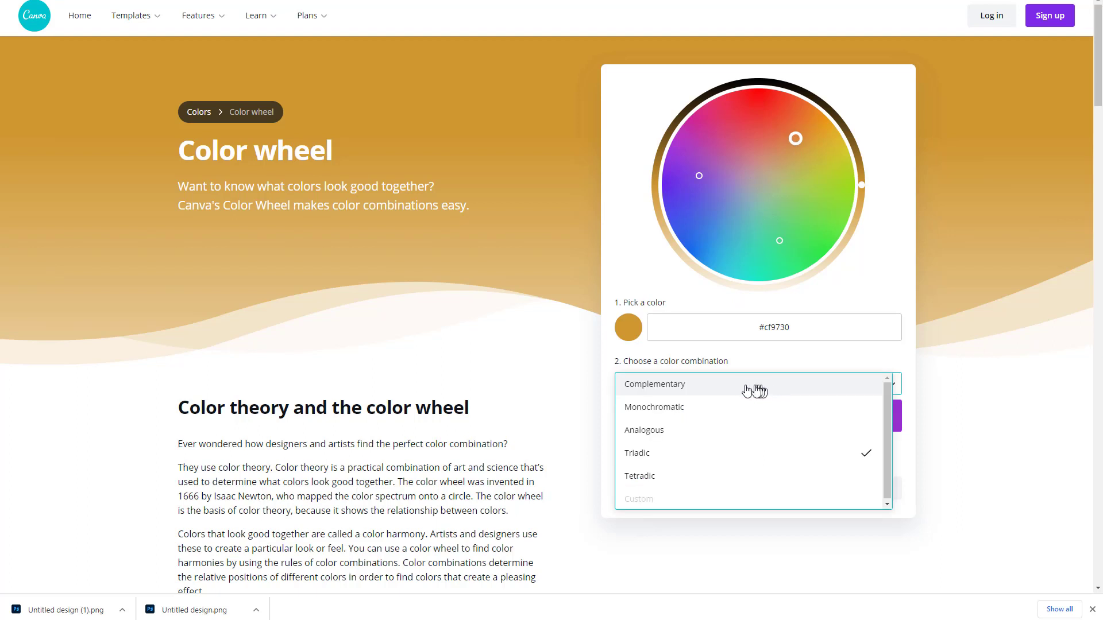
click(731, 392)
Change the color wheel's combination to Monochromatic and reopen the combination choices.
click(730, 388)
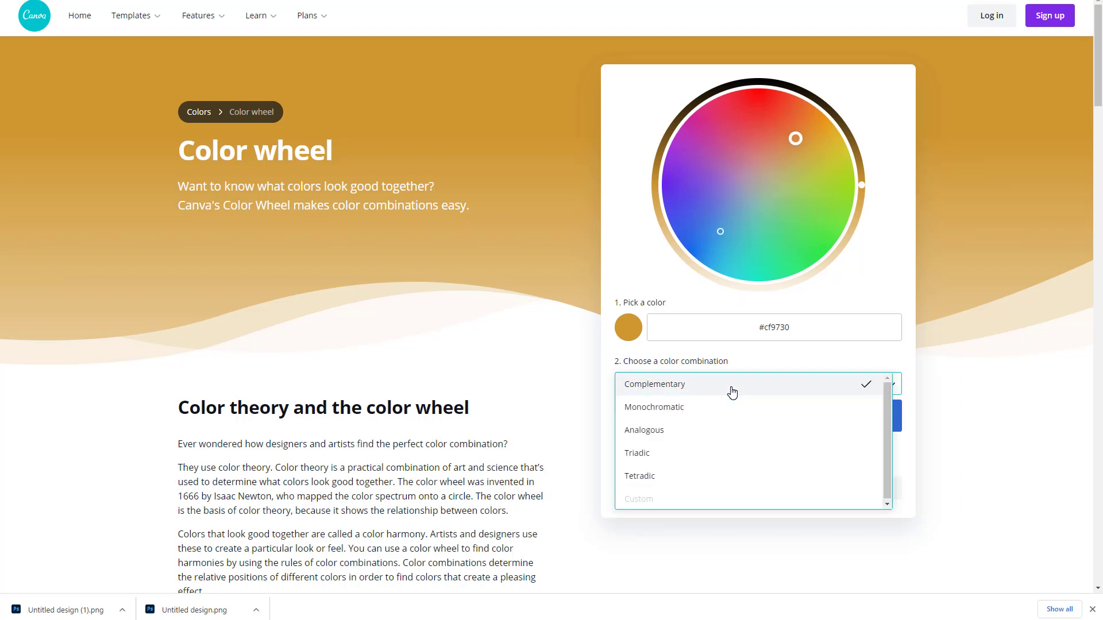
click(701, 411)
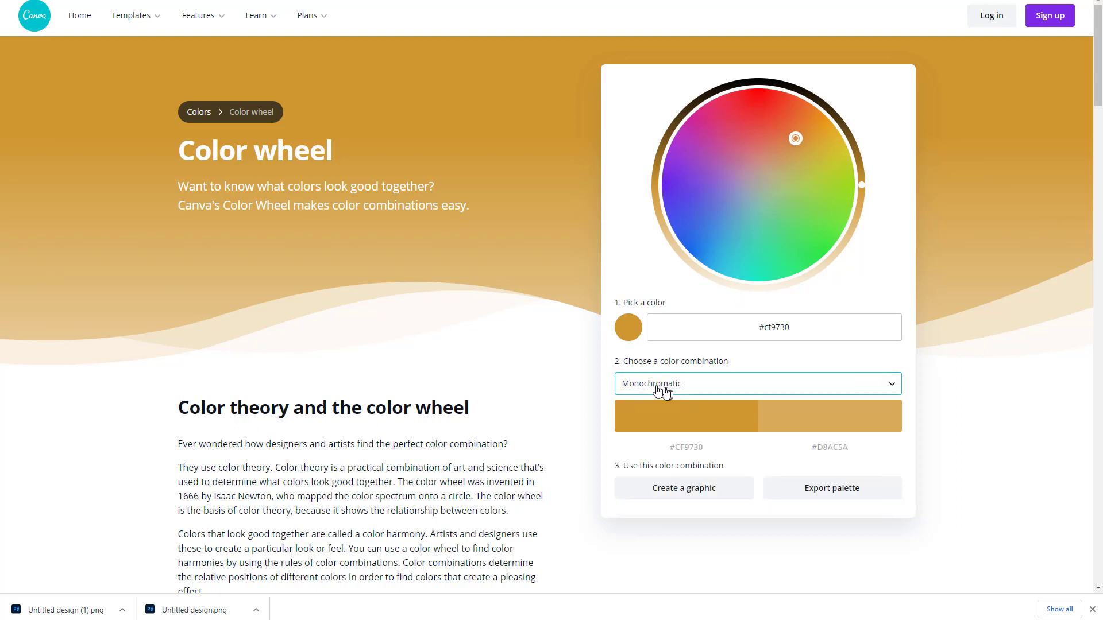
click(763, 386)
click(771, 387)
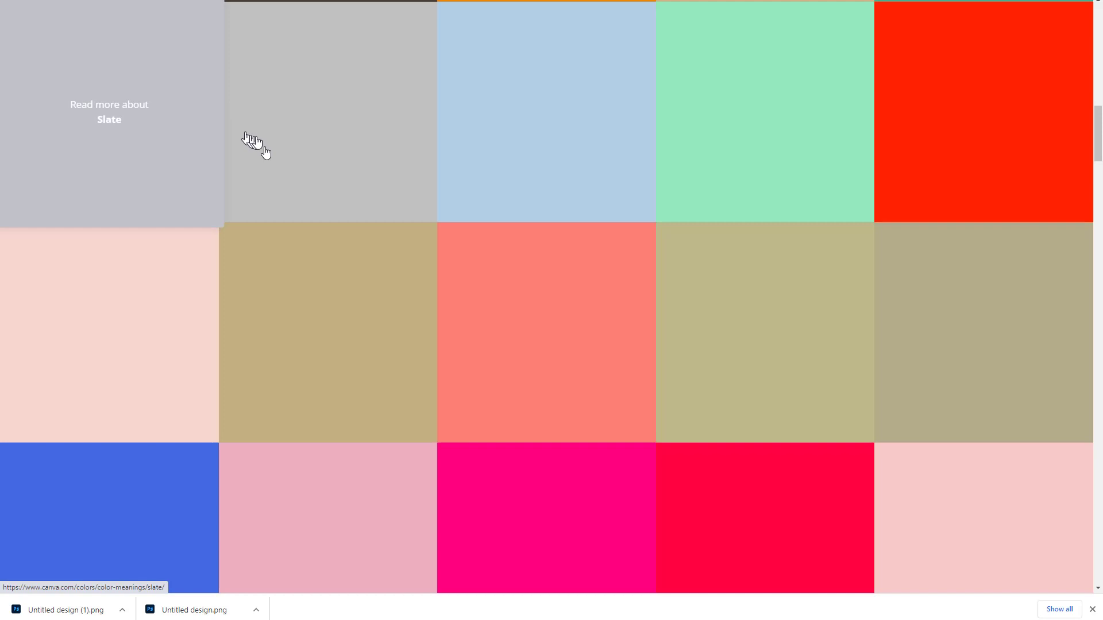
Browse the color swatches on the Color meanings and symbolism page.
scroll(390, 190, up, 8)
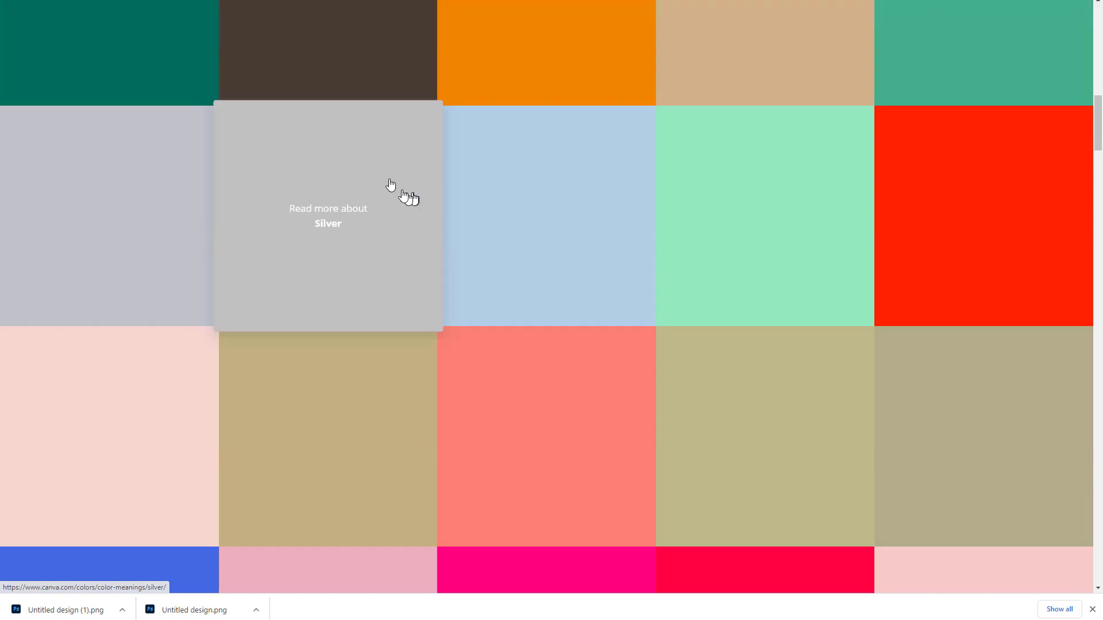
scroll(371, 181, up, 8)
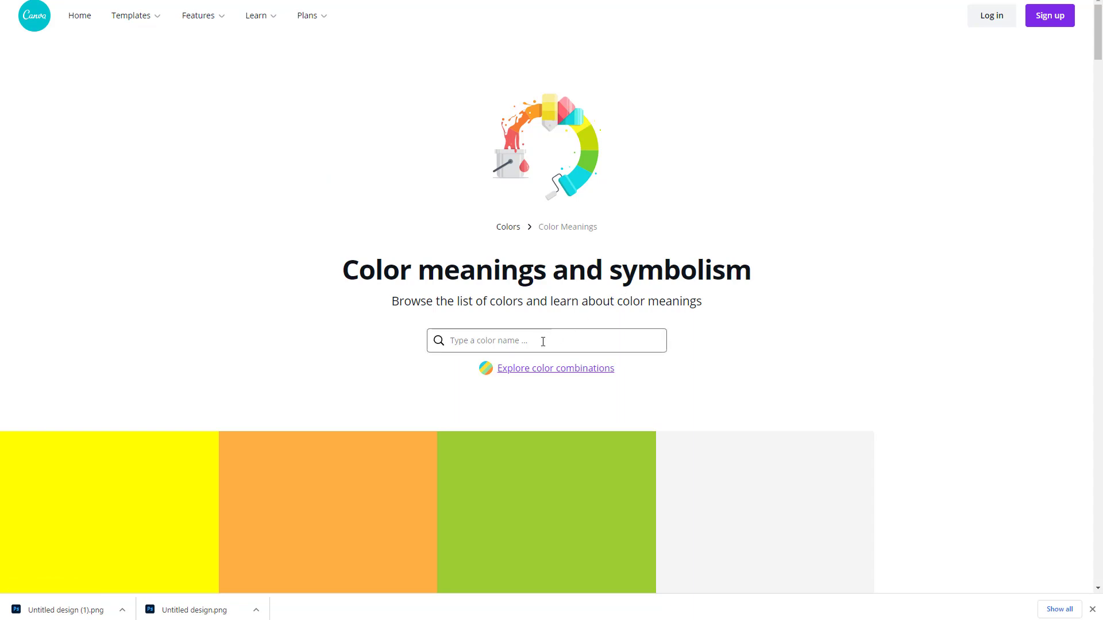
scroll(543, 344, down, 8)
scroll(513, 392, up, 4)
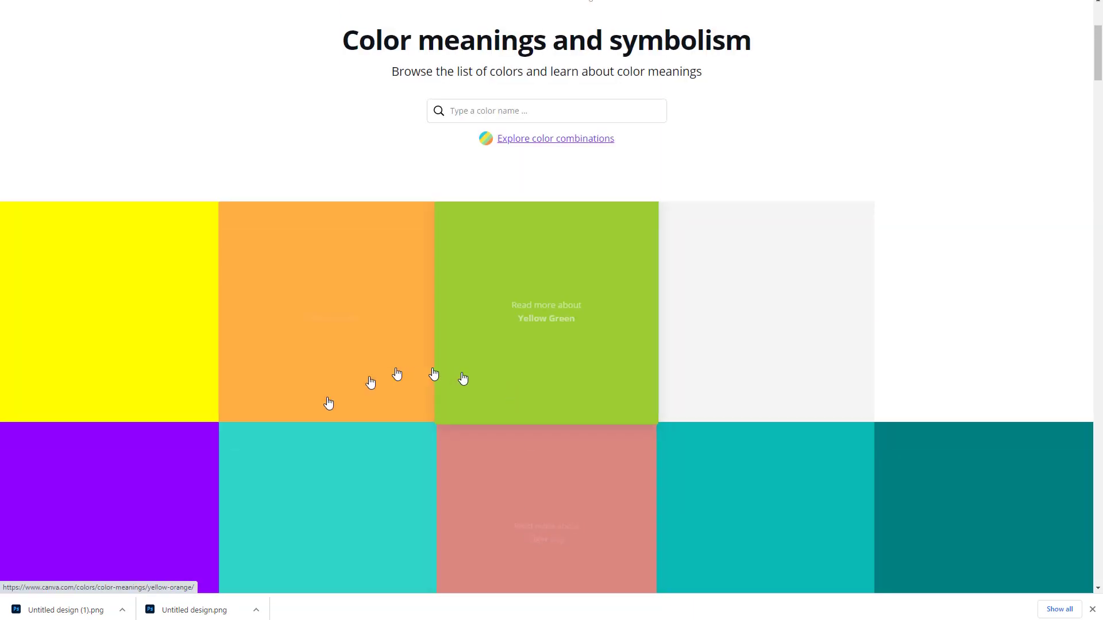
Open the Yellow orange color meaning, look through its article, and return to the main Colors page.
click(373, 339)
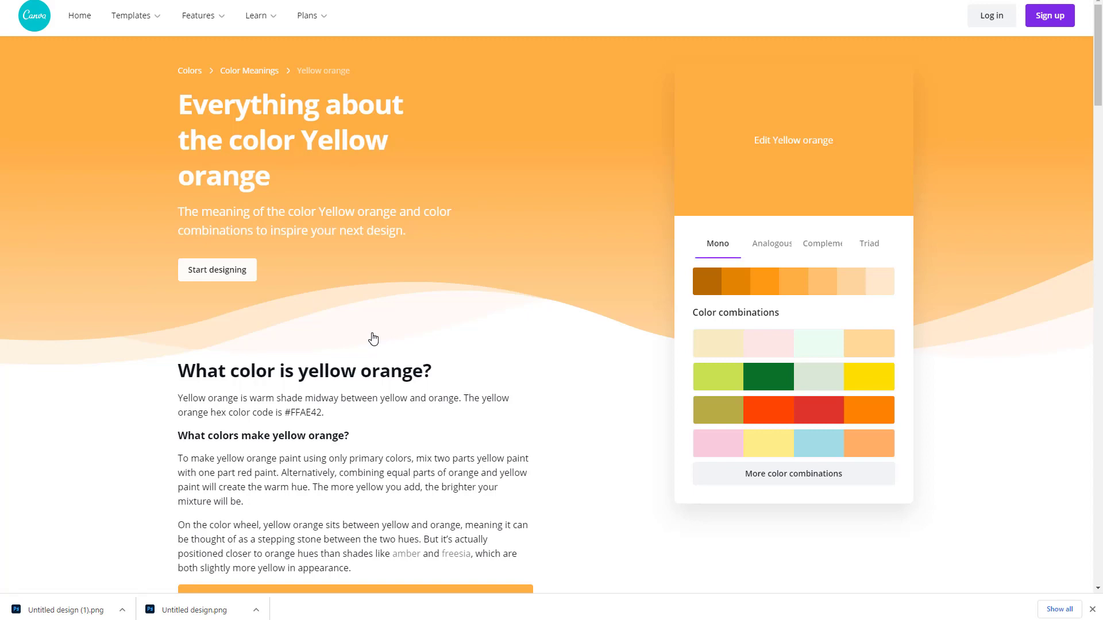
scroll(373, 339, down, 10)
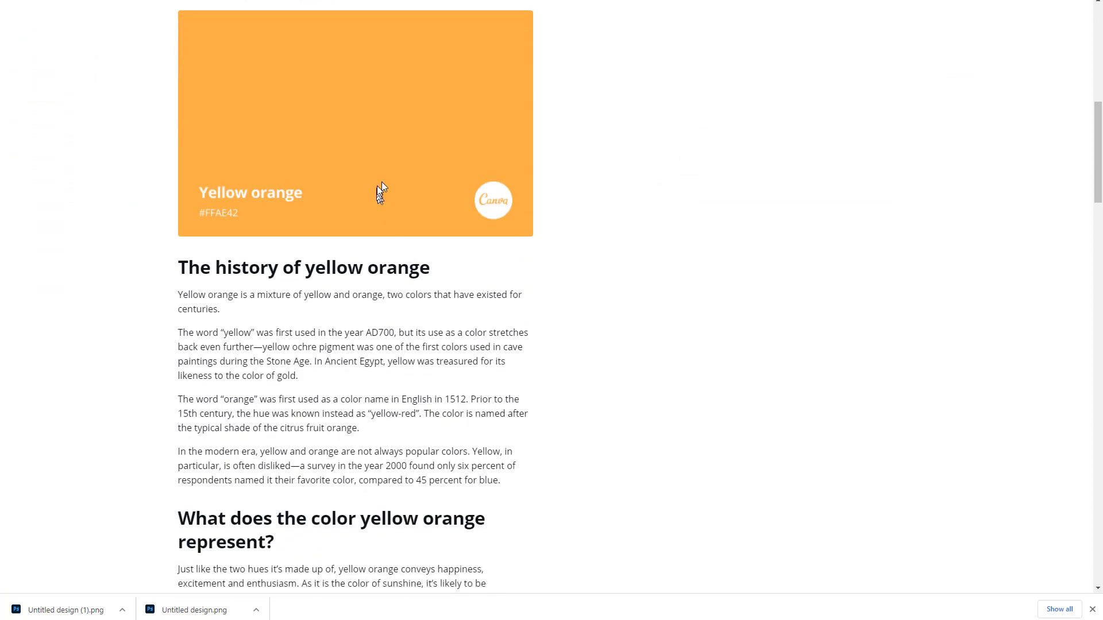
scroll(500, 278, up, 10)
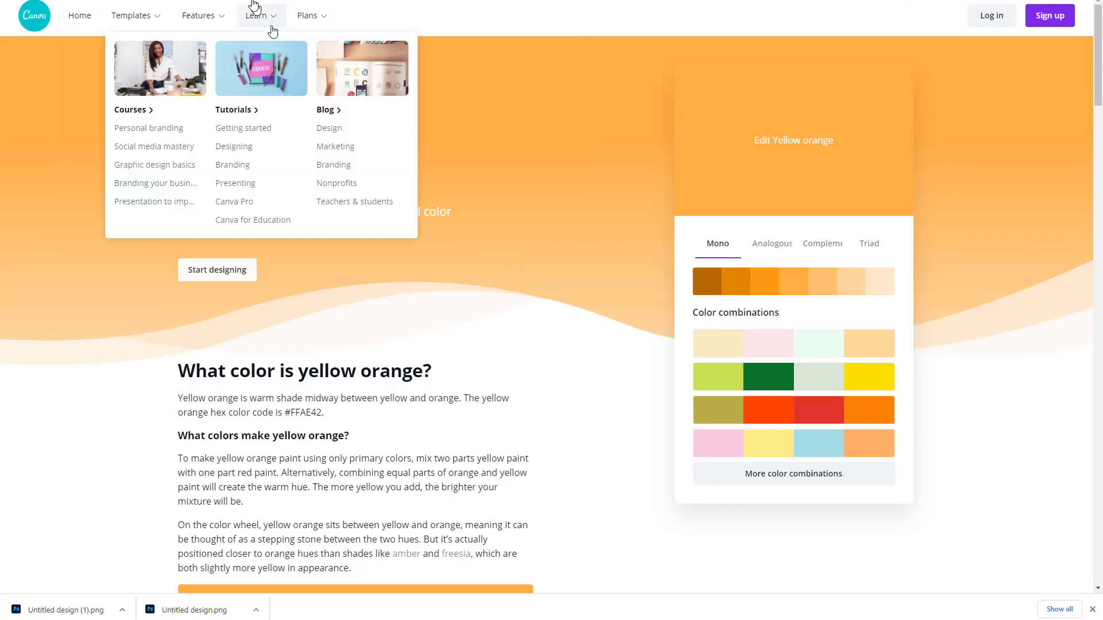
click(190, 70)
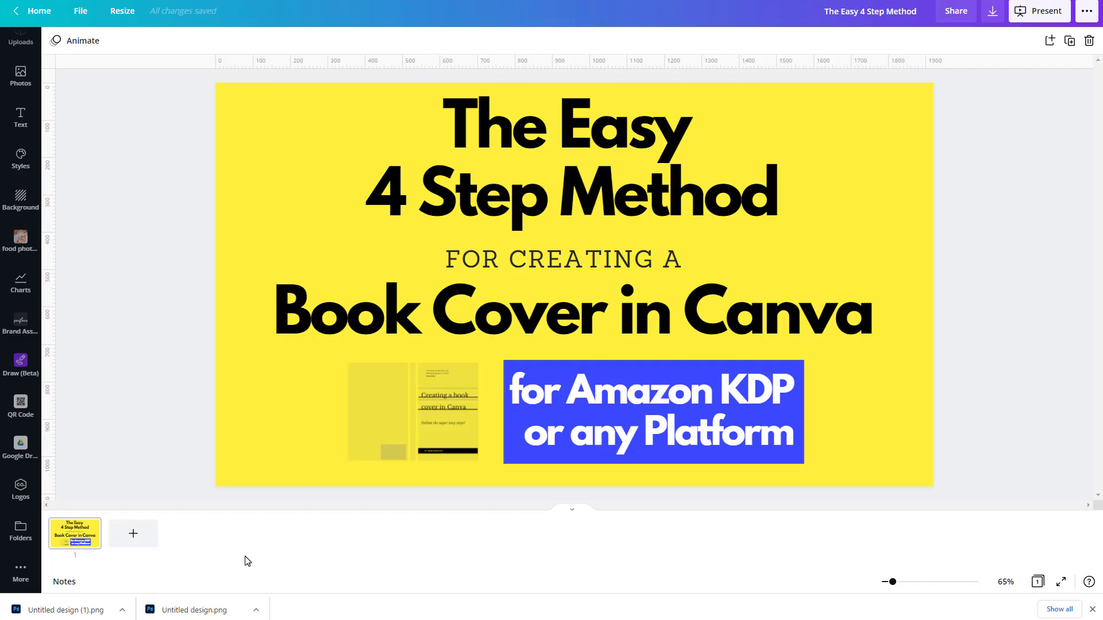
Open the full list of additional apps and content sources from The Easy 4 Step Method design.
click(21, 572)
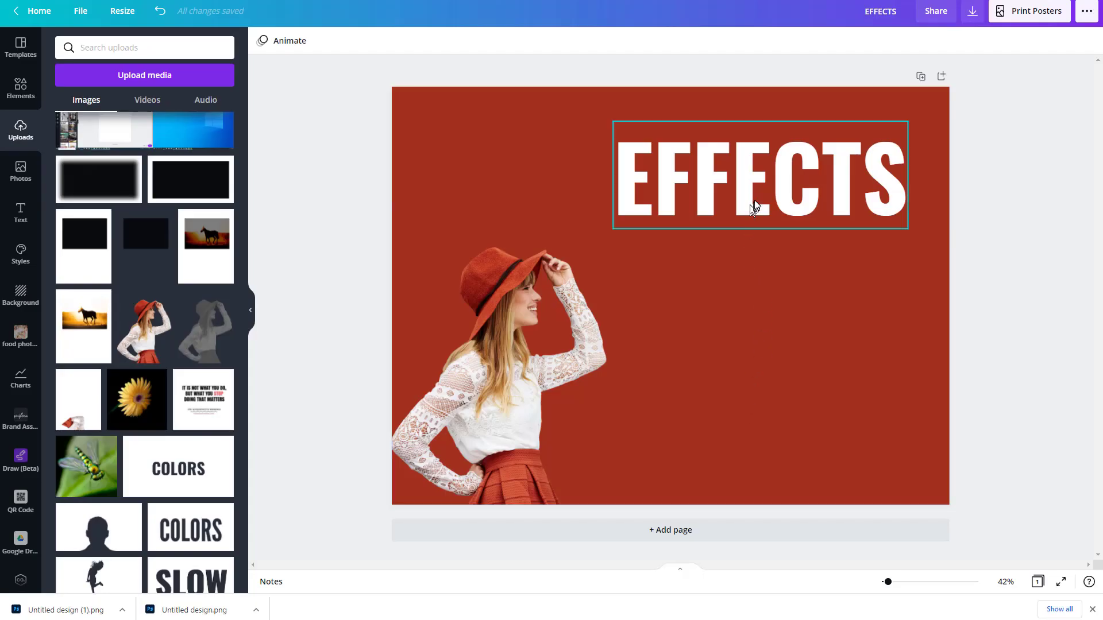
Open the image effects for the cut-out woman in the EFFECTS design and examine the available effect categories.
click(754, 206)
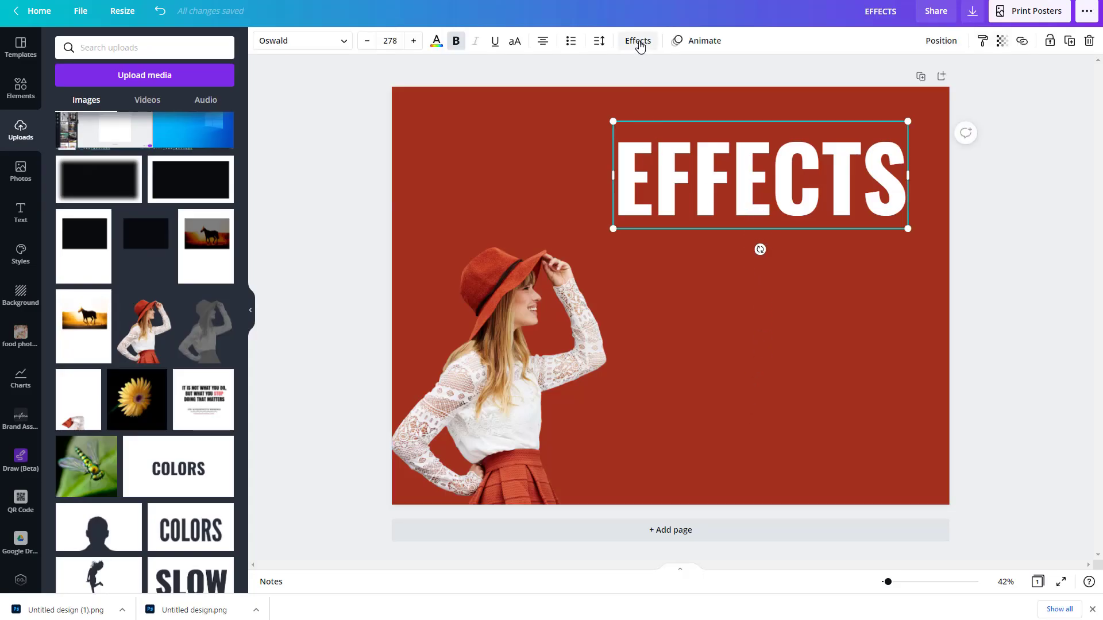
click(519, 400)
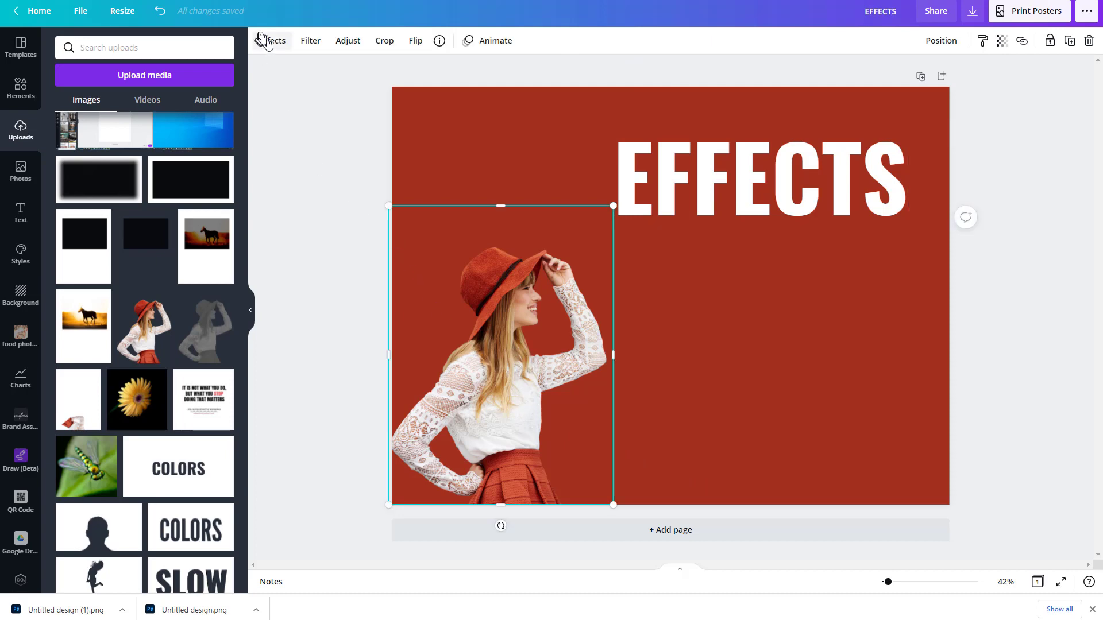
click(272, 42)
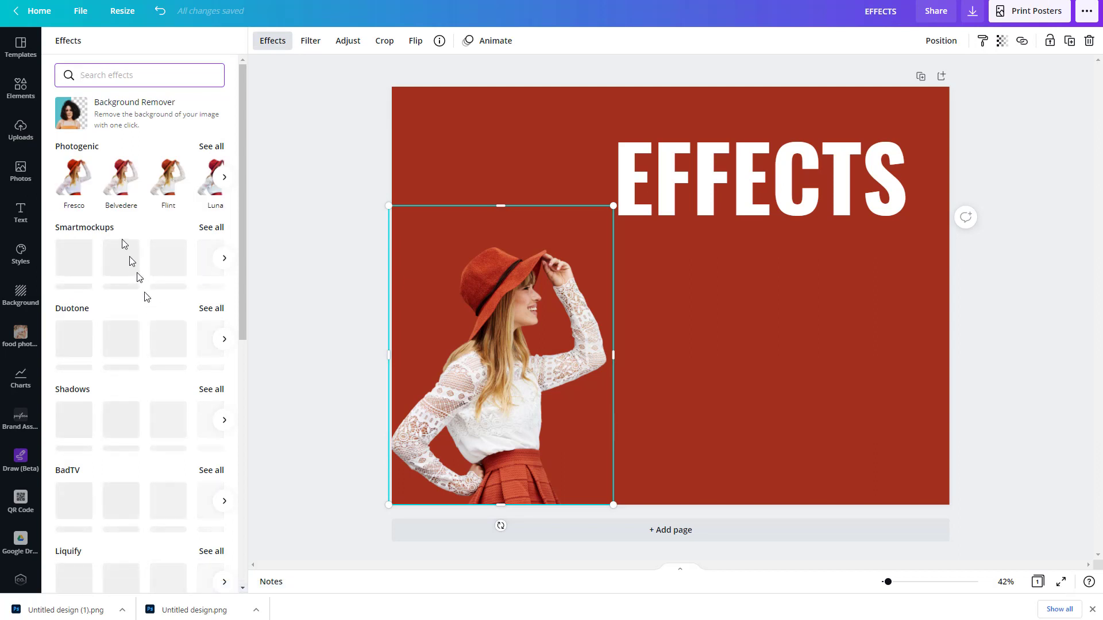
scroll(124, 287, down, 2)
scroll(118, 333, down, 7)
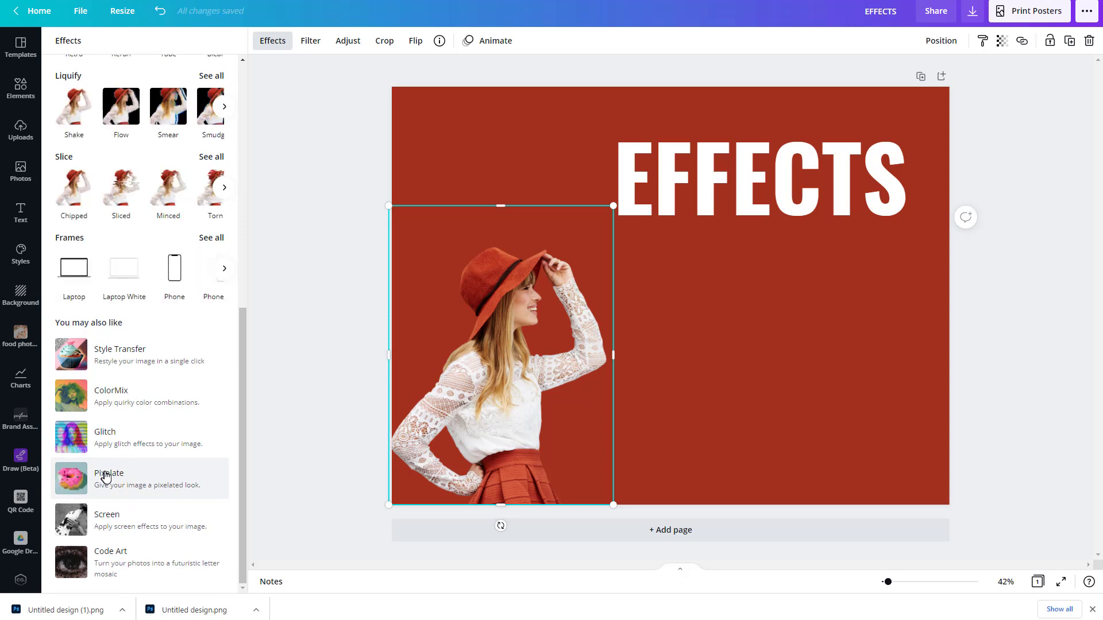
scroll(178, 362, up, 2)
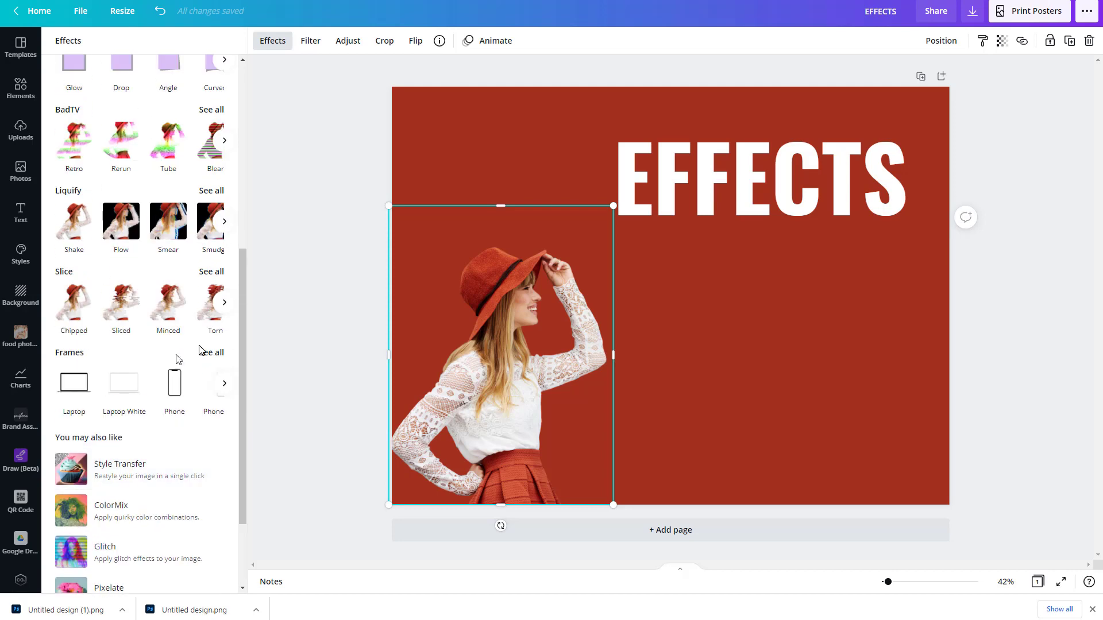
scroll(178, 360, up, 2)
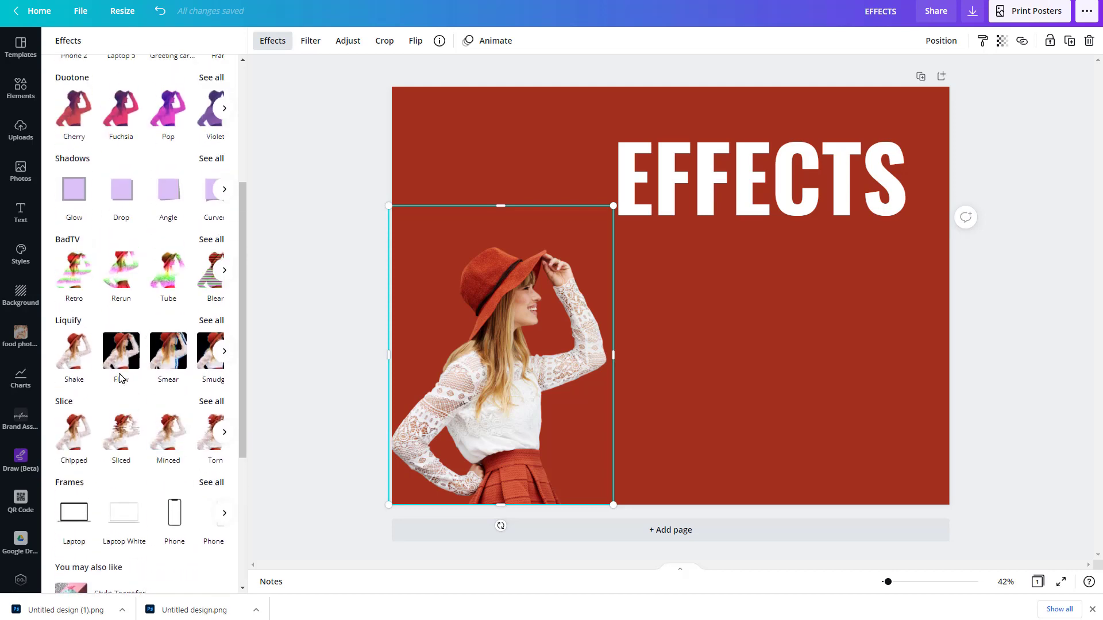
scroll(119, 373, up, 3)
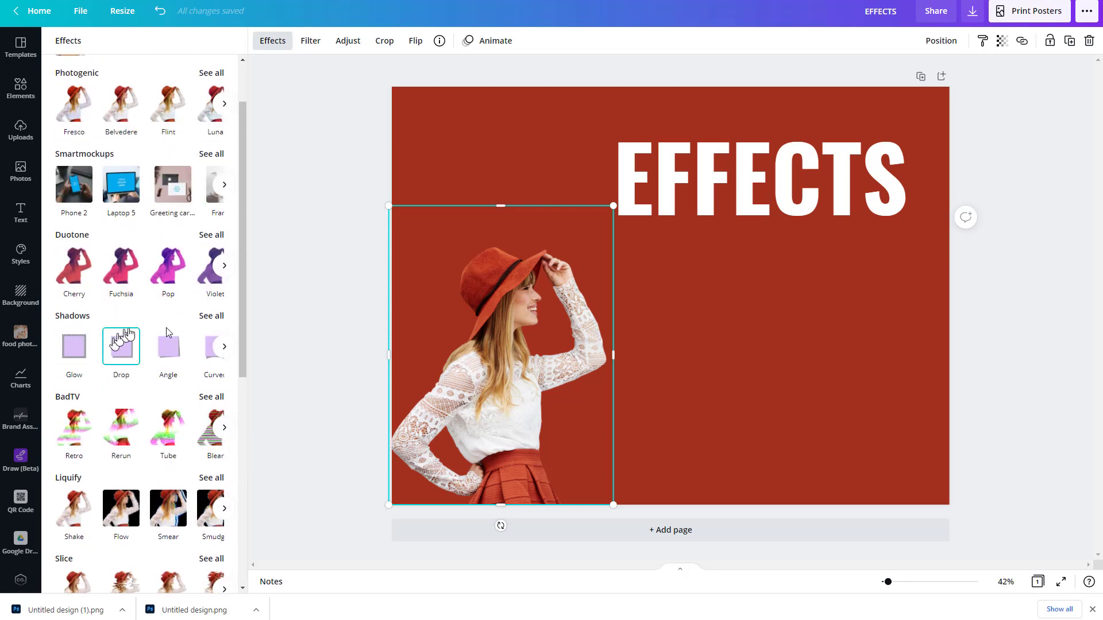
Open all Shadows effects for the cut-out woman, preview the Curved shadow, and choose the Drop shadow.
click(209, 316)
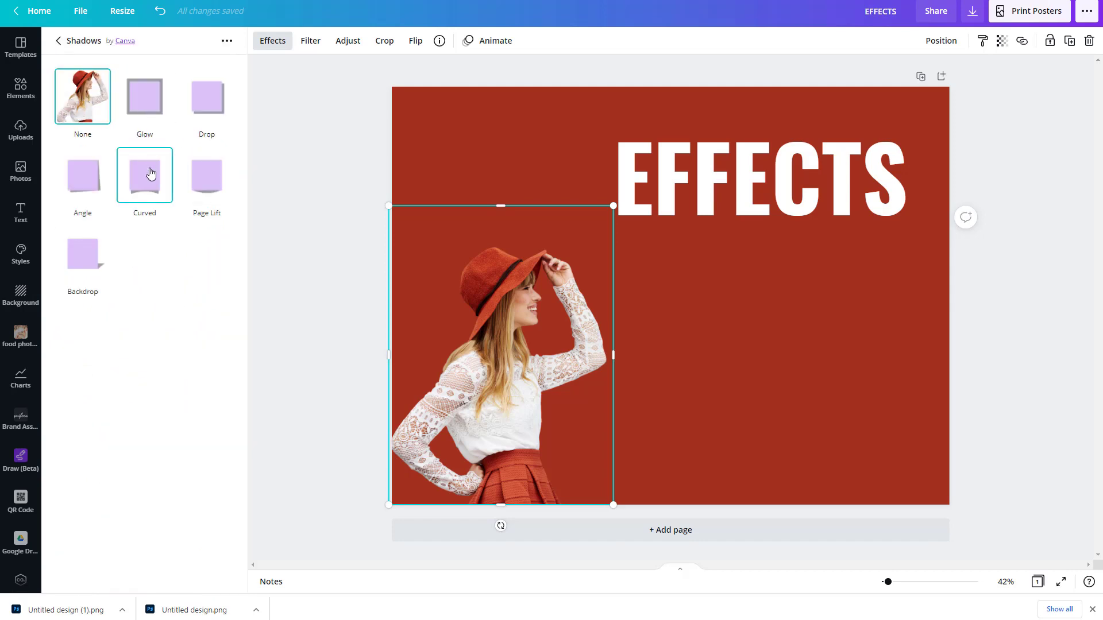
click(133, 173)
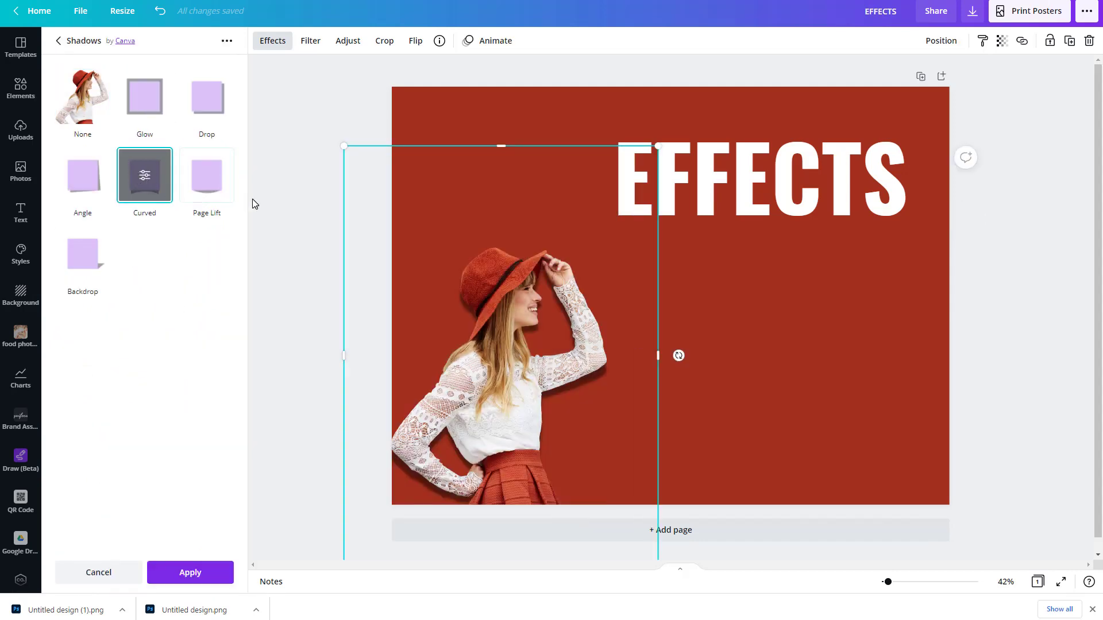
click(205, 103)
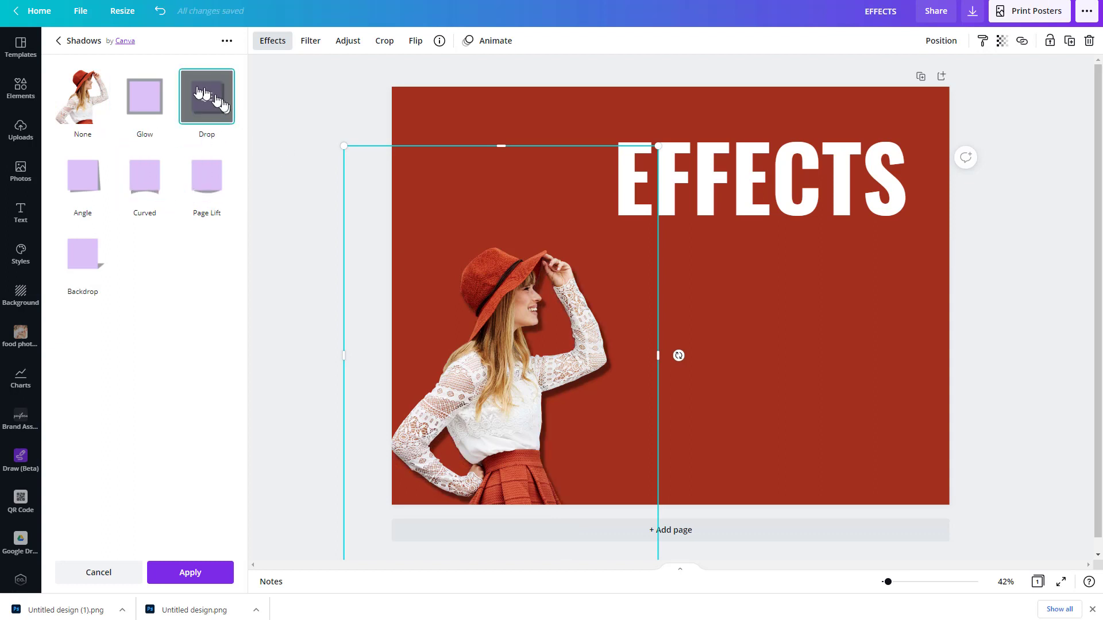
Set the Drop shadow's offset to 4 and transparency to 66, and adjust its blur.
click(206, 97)
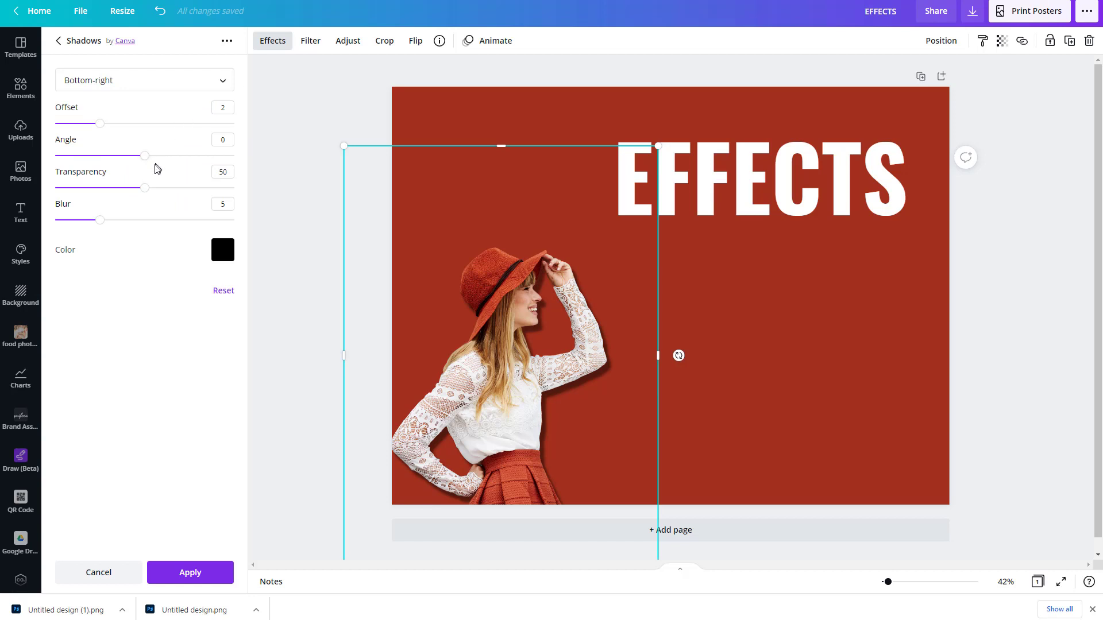
drag(120, 131, 146, 131)
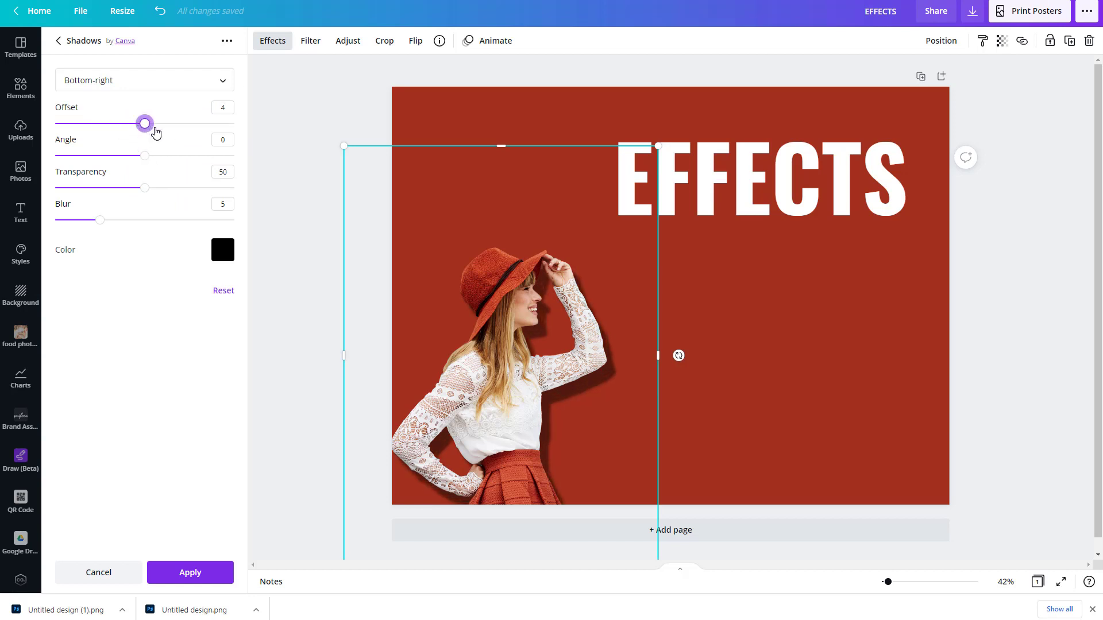
drag(145, 188, 172, 189)
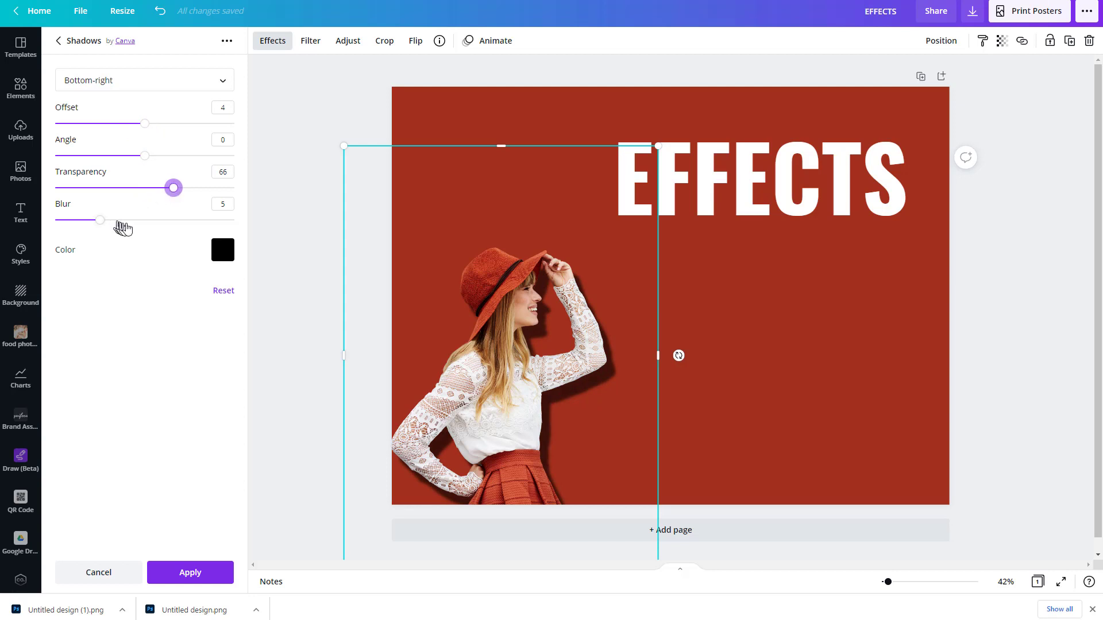
drag(101, 220, 119, 188)
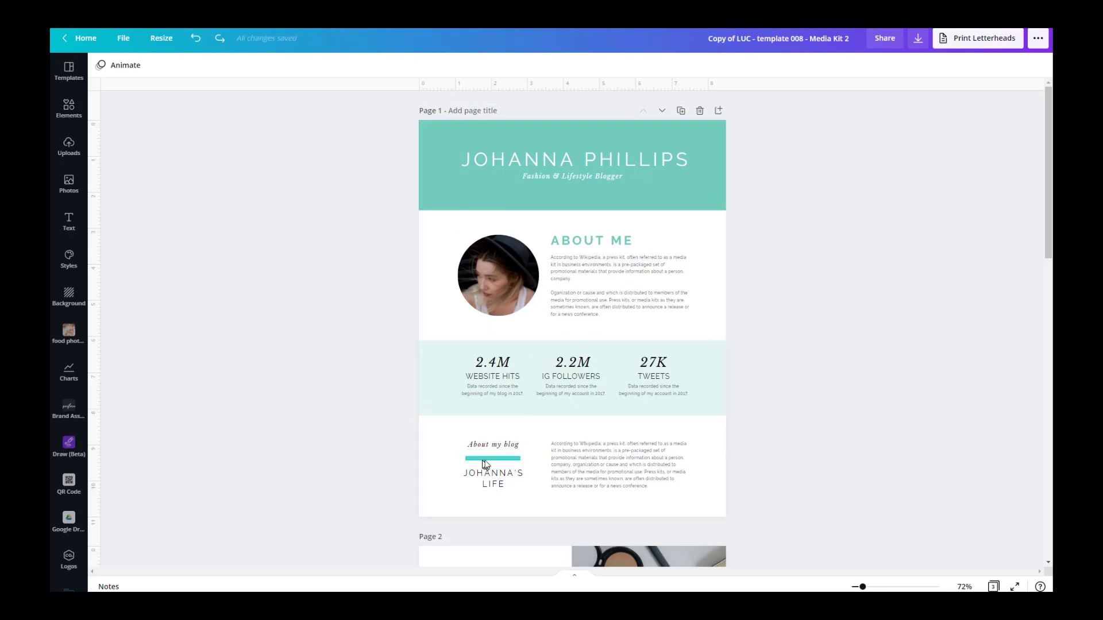
Examine how the teal color is used across the pages of the Media Kit 2 design.
scroll(483, 414, down, 5)
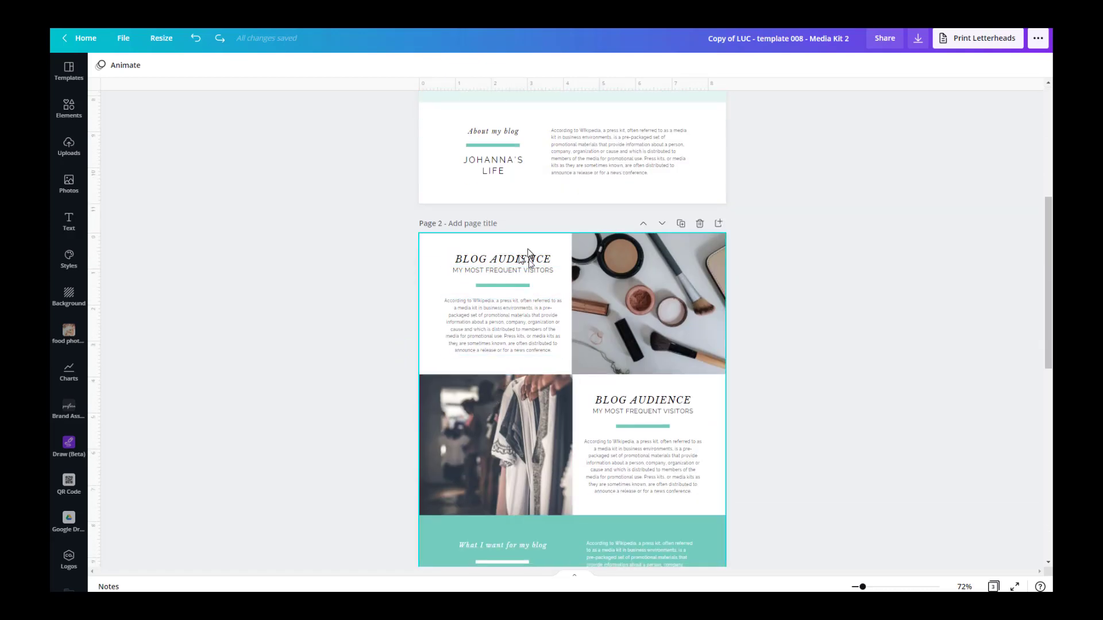
scroll(492, 433, down, 3)
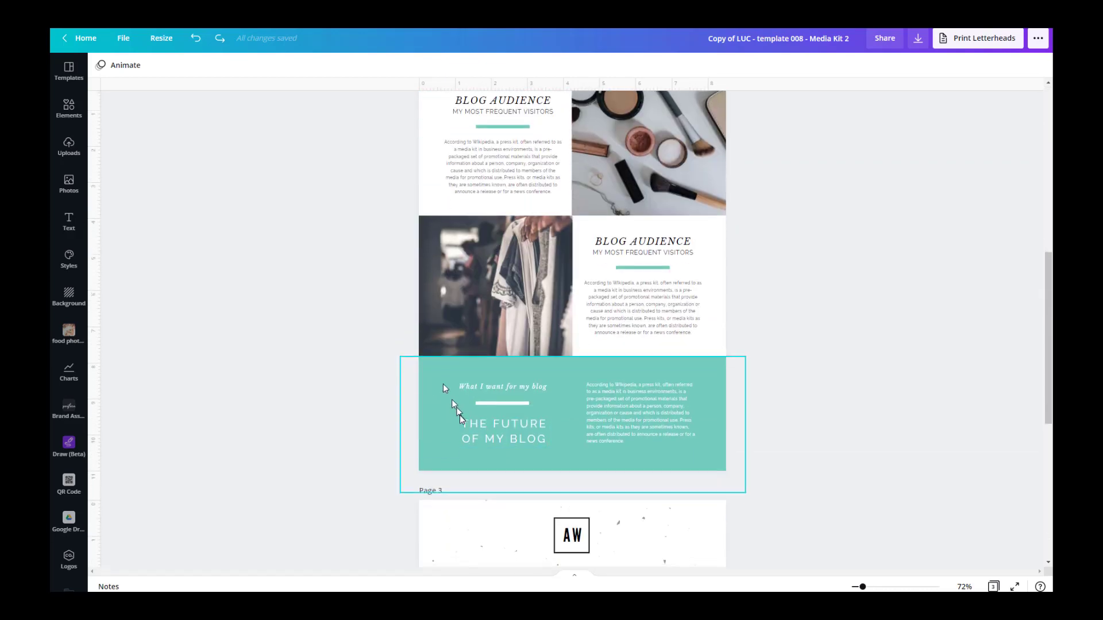
scroll(443, 384, down, 2)
scroll(707, 425, up, 10)
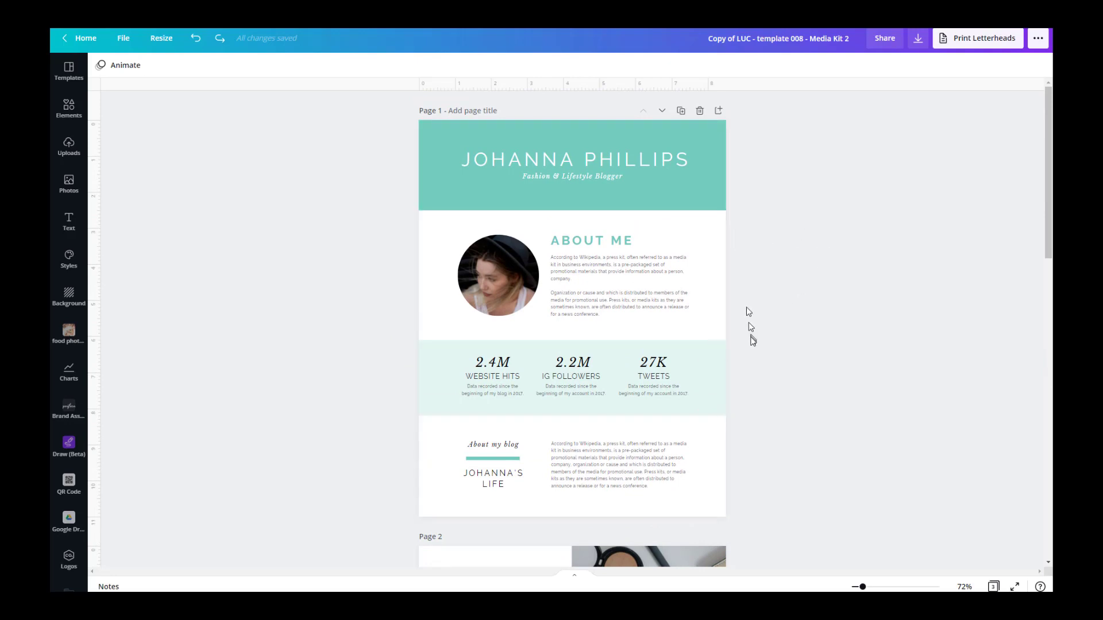
scroll(758, 379, down, 2)
scroll(735, 344, up, 2)
scroll(802, 456, down, 3)
scroll(793, 448, up, 3)
Recolor the teal header block on page 1 with the purple brand color and apply the change to all matching colors.
click(444, 132)
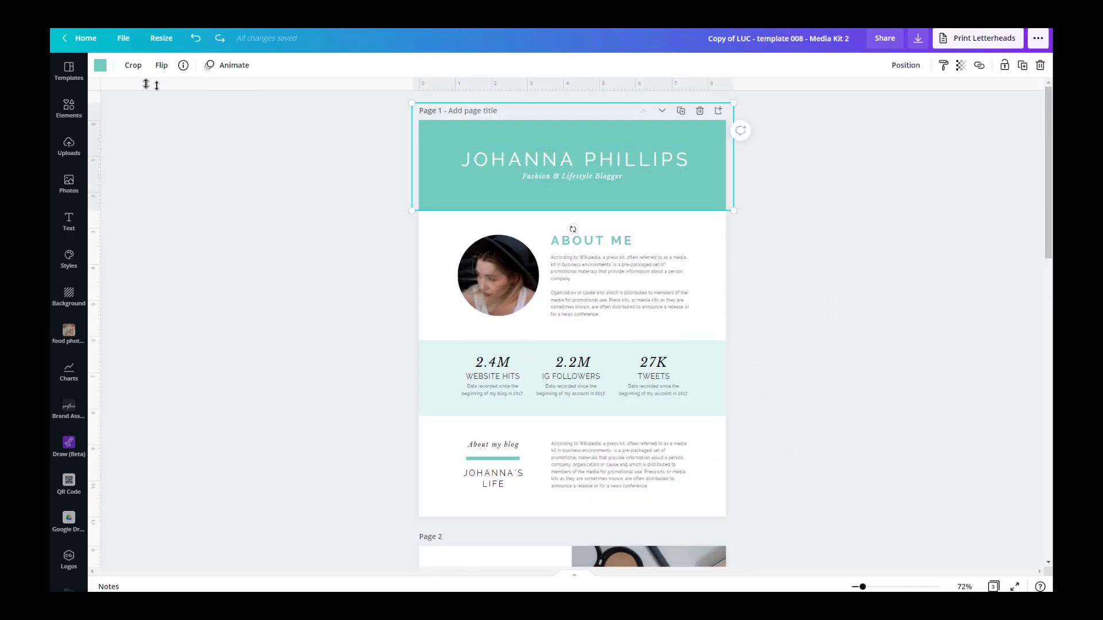
click(101, 68)
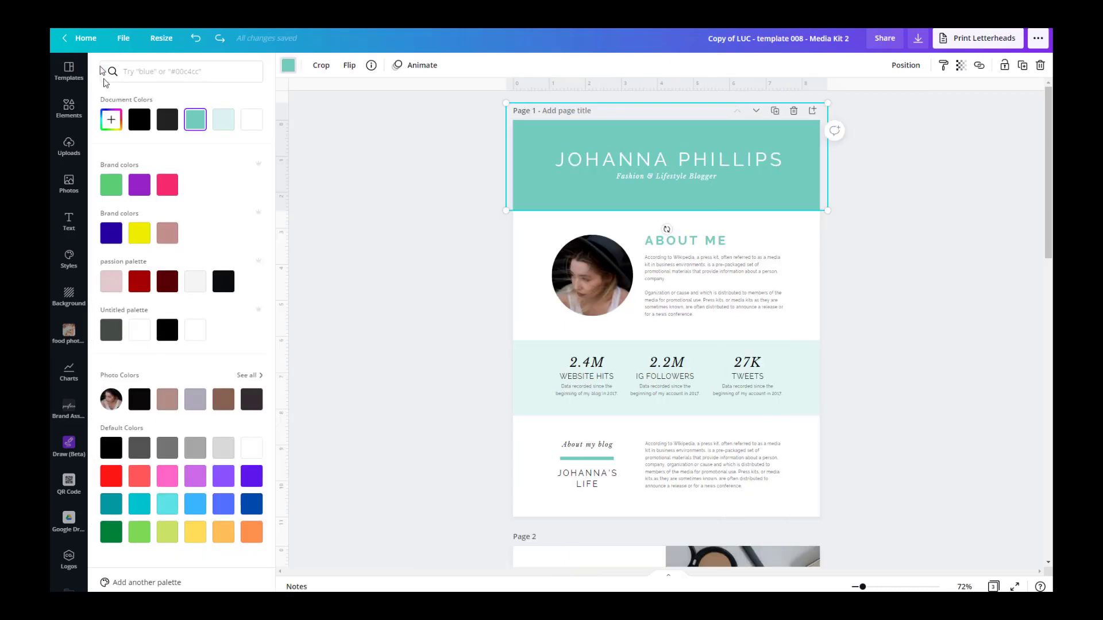
click(139, 184)
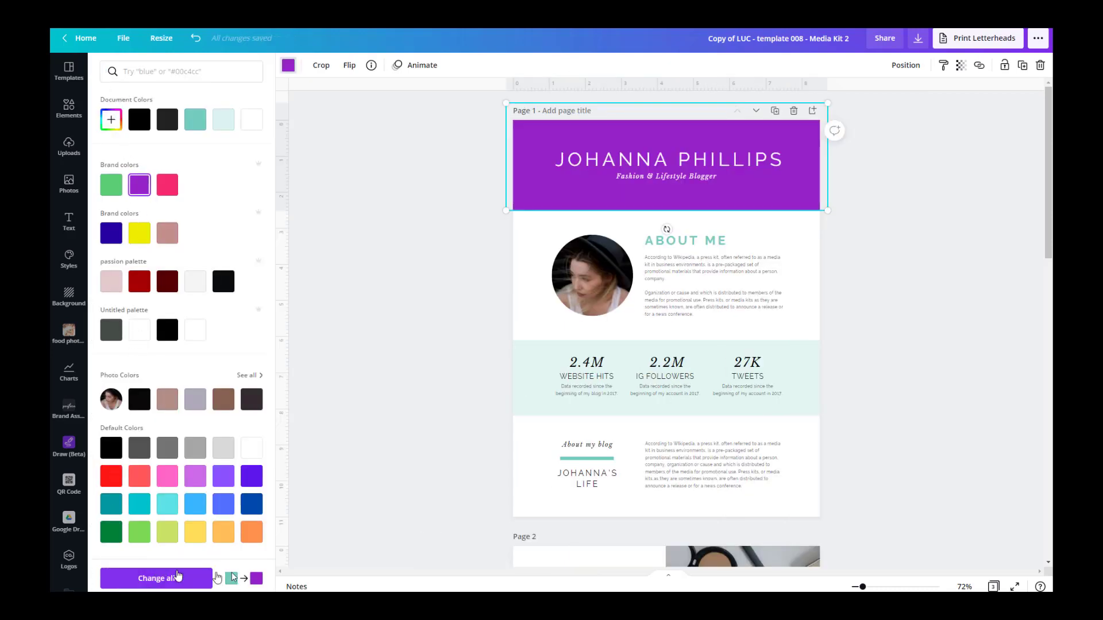
click(169, 579)
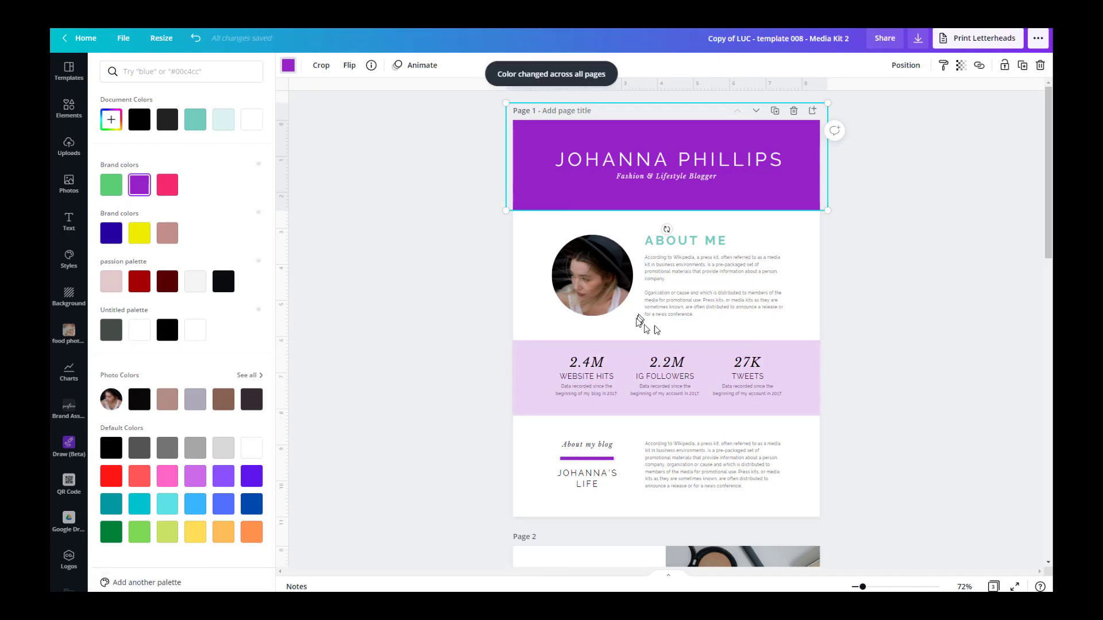
Set the transparency of the pale purple statistics band on page 1 to 31.
scroll(800, 299, down, 3)
scroll(803, 296, up, 2)
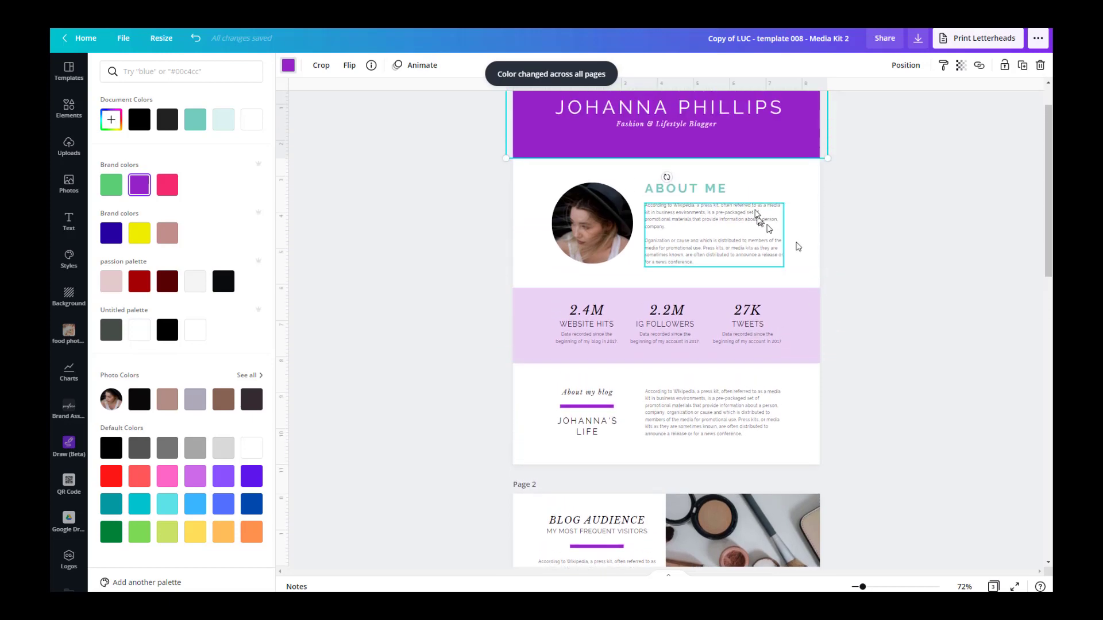
scroll(741, 287, down, 5)
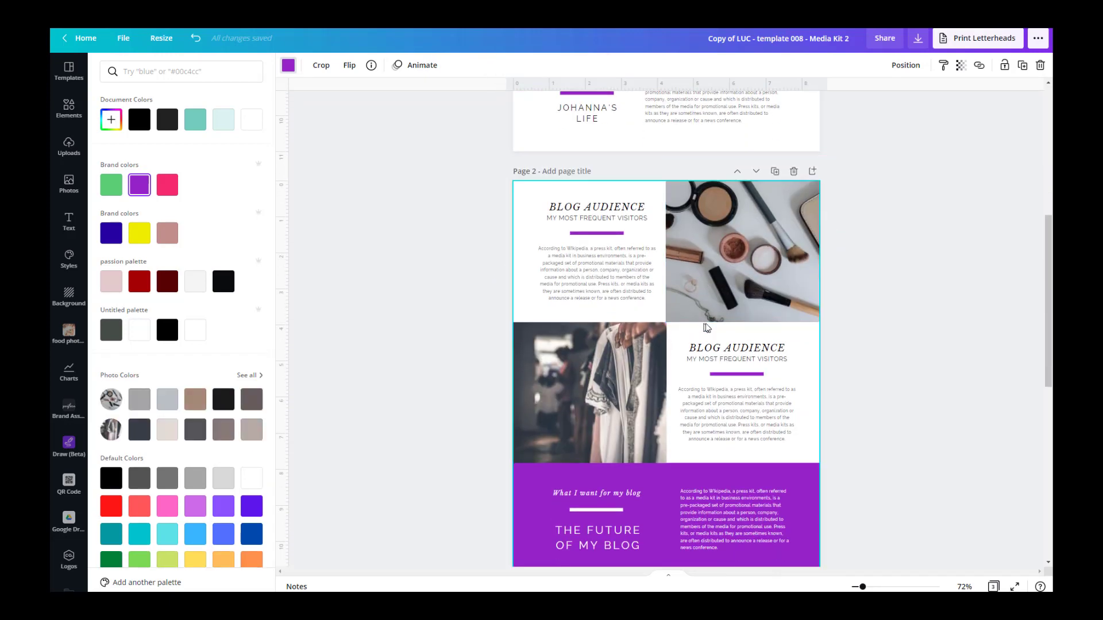
scroll(807, 388, down, 3)
scroll(807, 376, up, 9)
scroll(841, 372, up, 1)
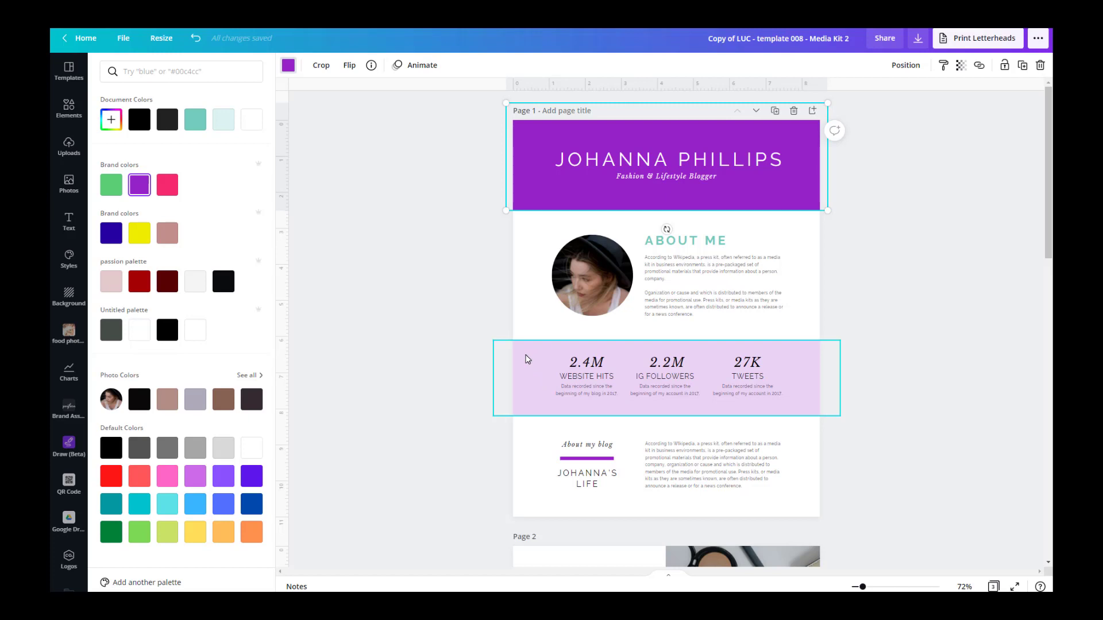
click(527, 359)
click(958, 72)
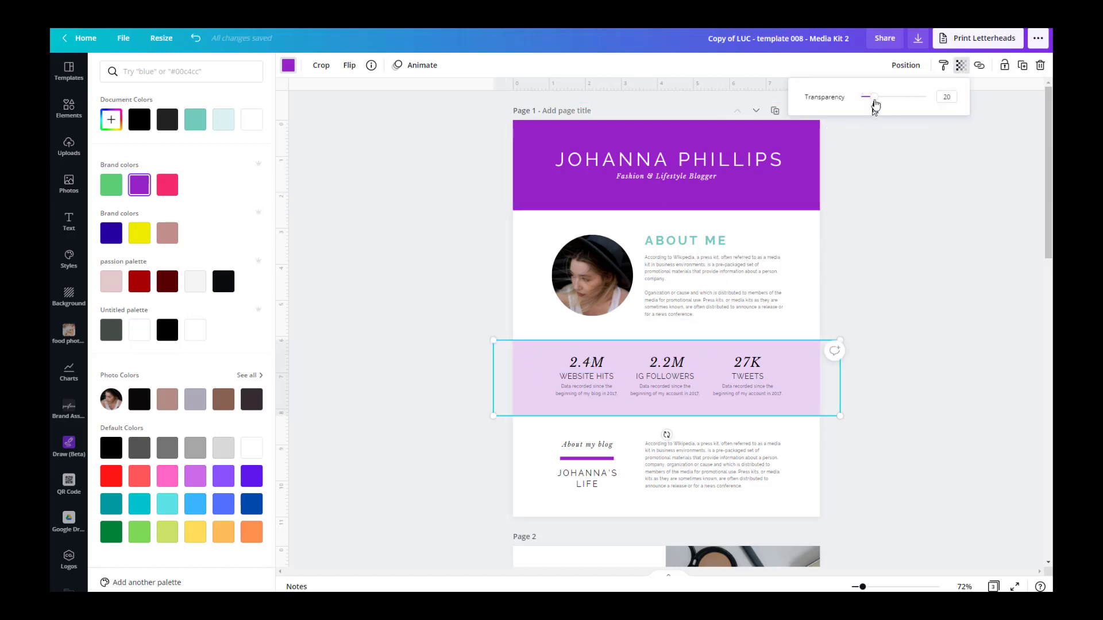
mouse_move(873, 96)
mouse_down()
mouse_move(959, 109)
mouse_move(883, 116)
mouse_up()
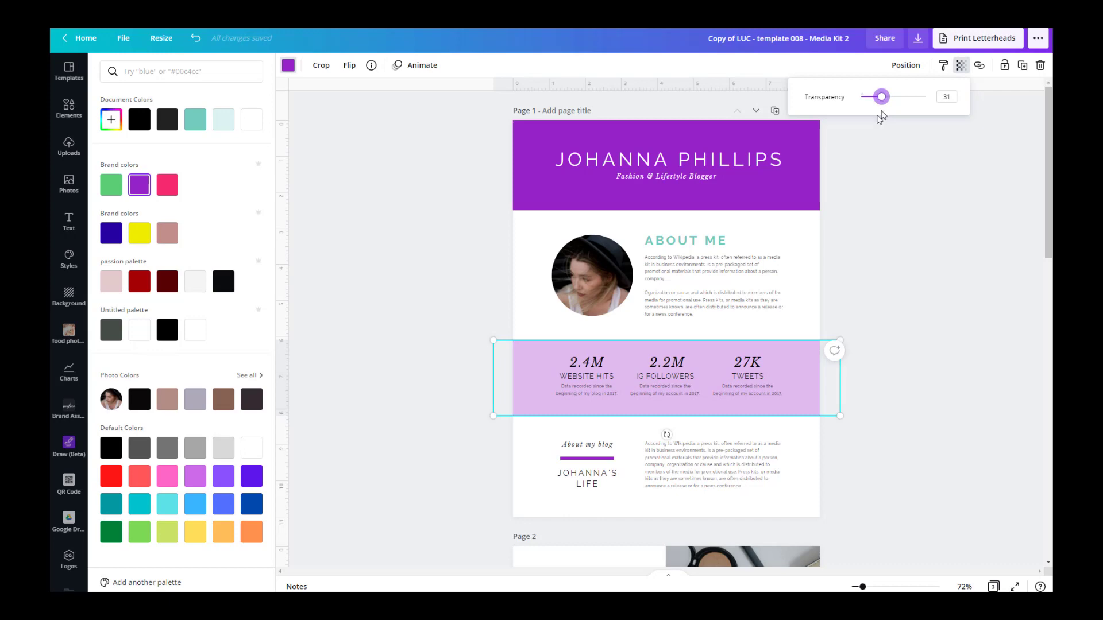
click(866, 297)
Review the colors on the remaining Media Kit pages, including the pale panel on page 3.
scroll(890, 351, down, 5)
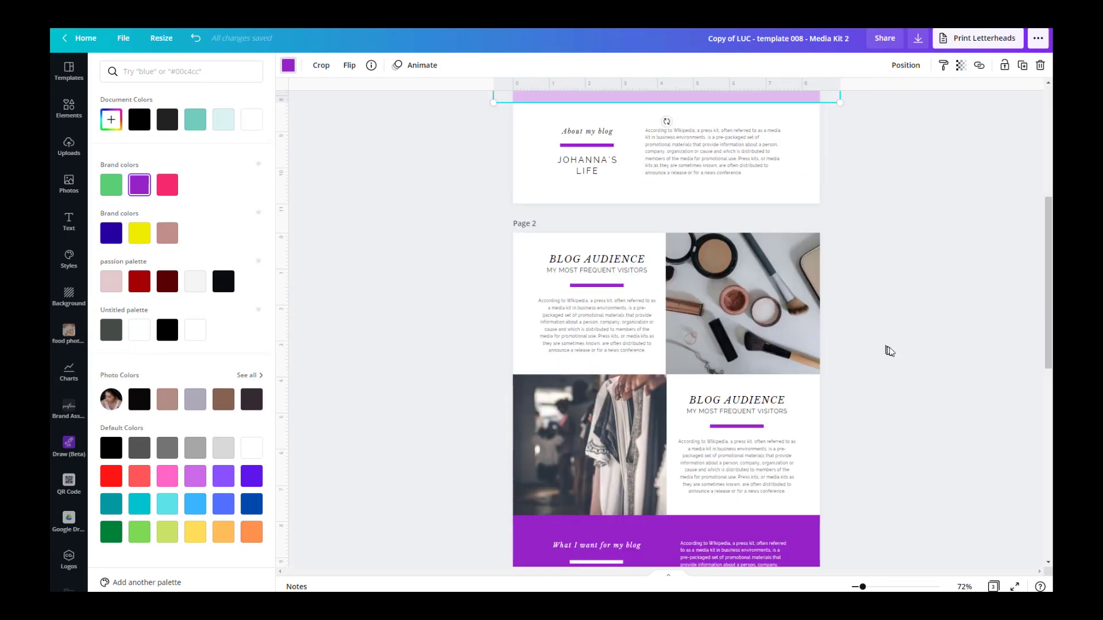
scroll(890, 351, down, 8)
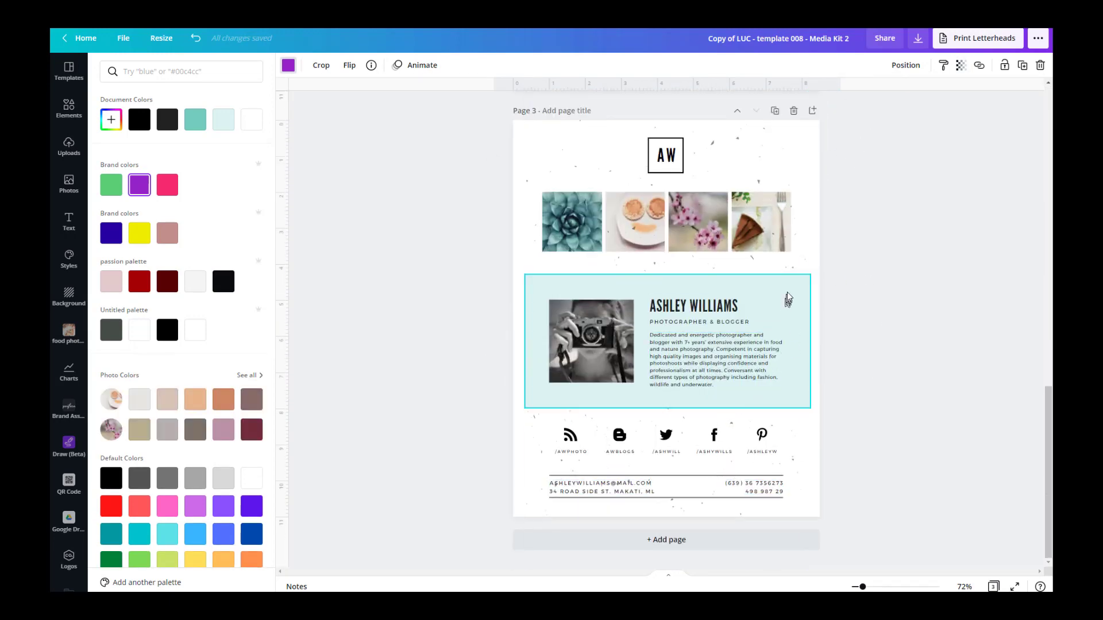
scroll(792, 295, up, 13)
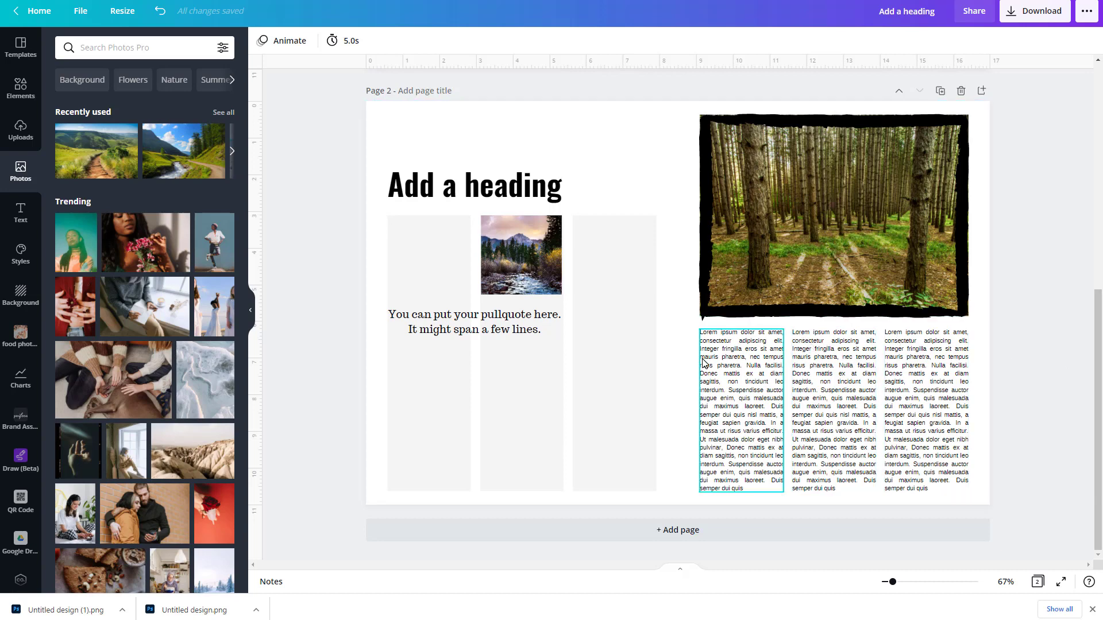
Review the two article spreads in the Add a heading design and add a blank third page.
scroll(657, 364, up, 6)
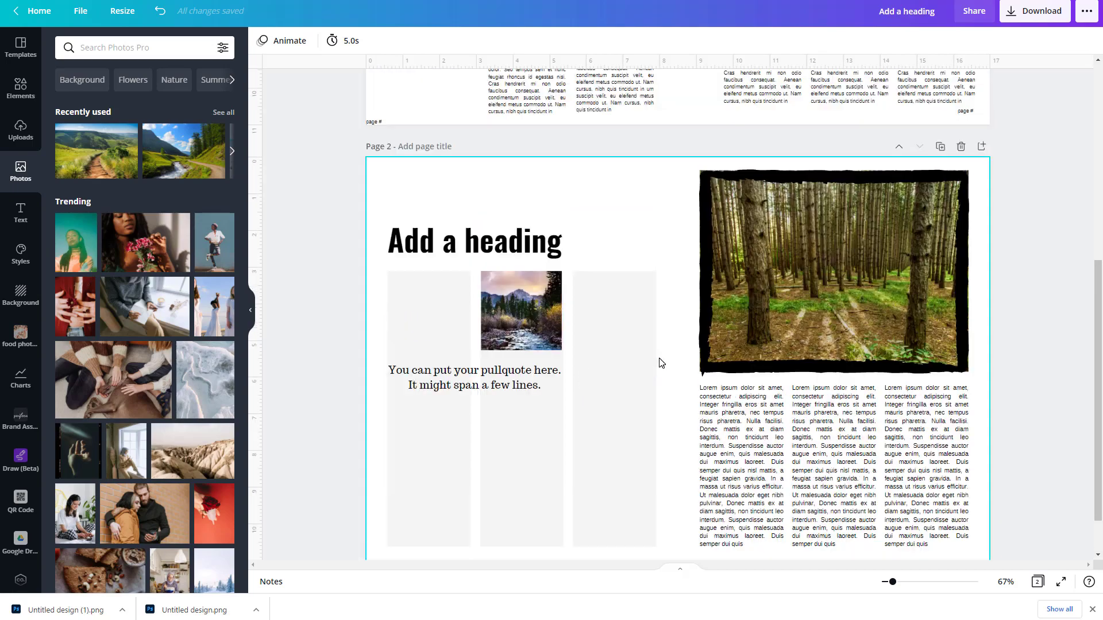
scroll(664, 358, up, 1)
scroll(657, 328, down, 3)
scroll(664, 275, up, 1)
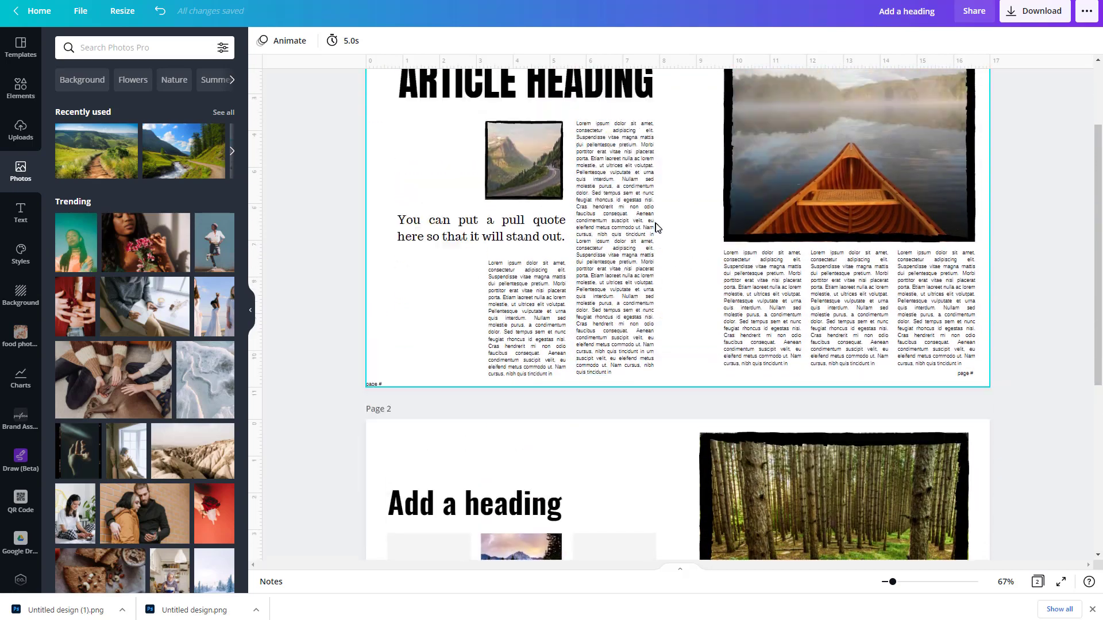
scroll(661, 316, down, 5)
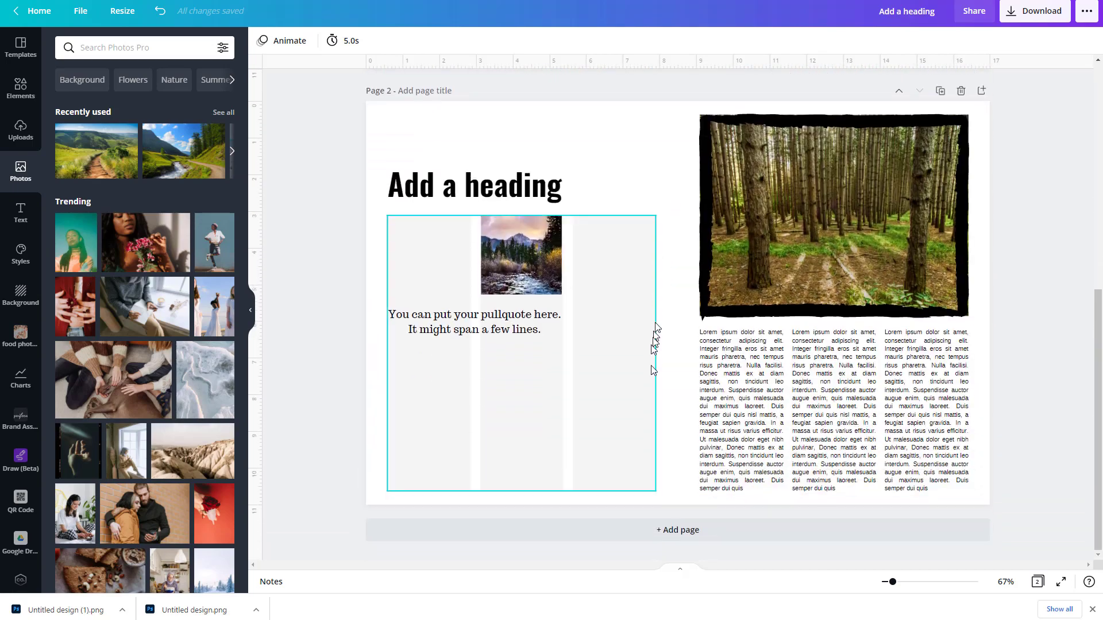
click(657, 530)
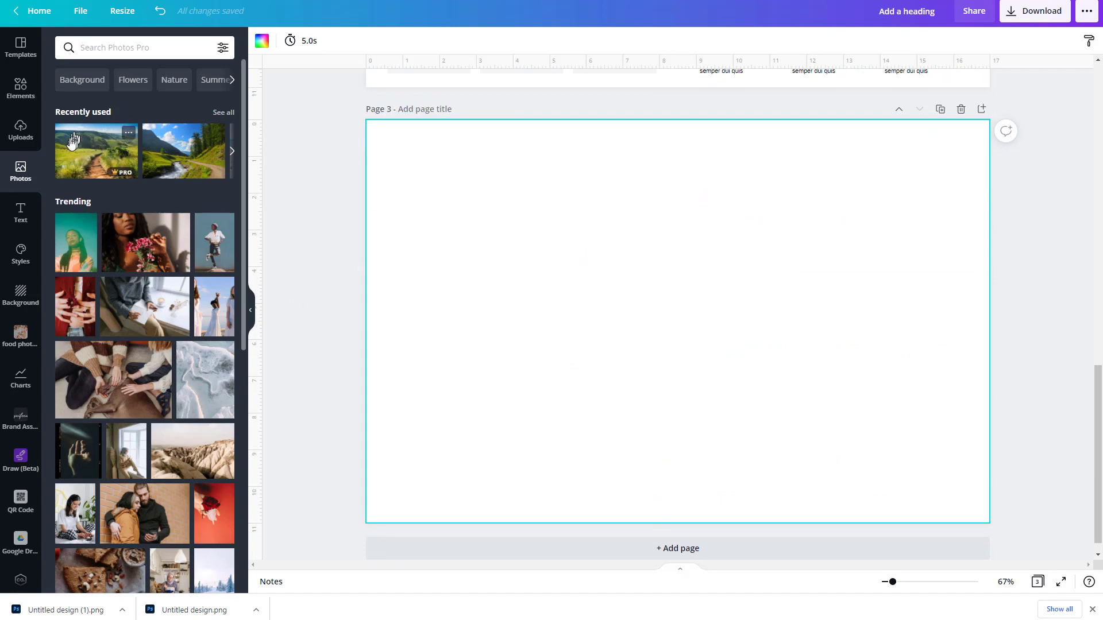
Insert the three-column grid from the Grids elements on page 3 and narrow it to the page width.
click(21, 89)
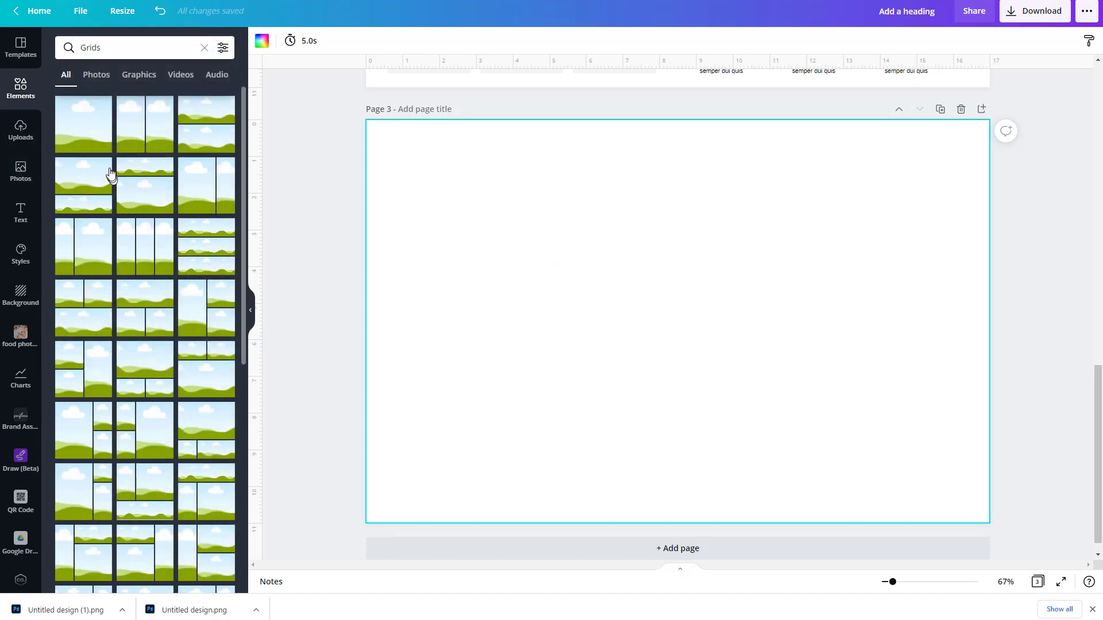
click(204, 48)
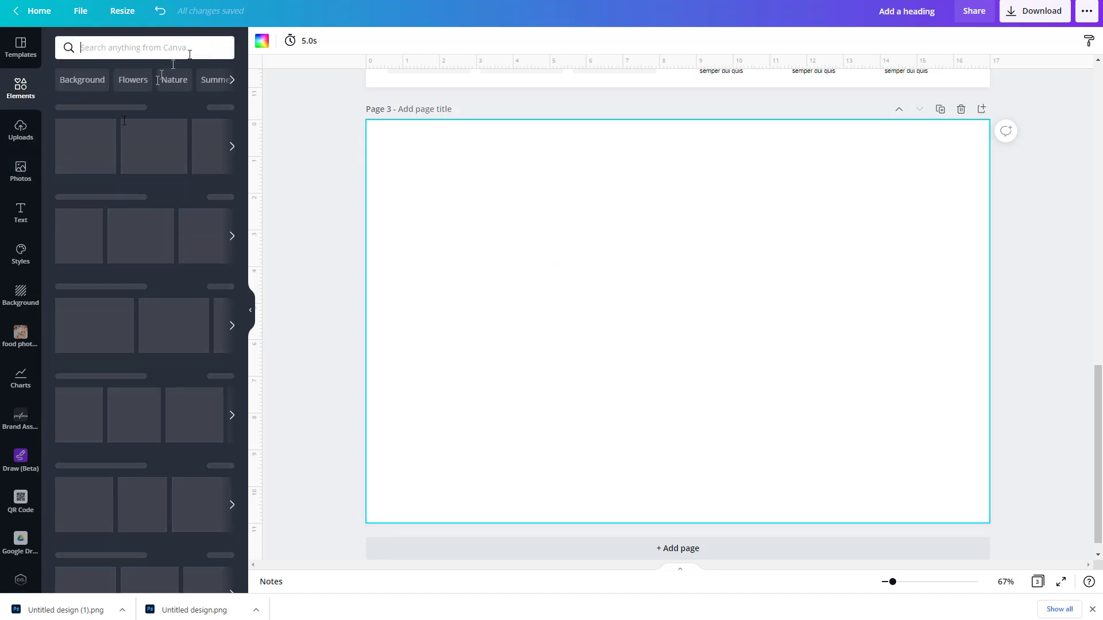
scroll(112, 216, down, 5)
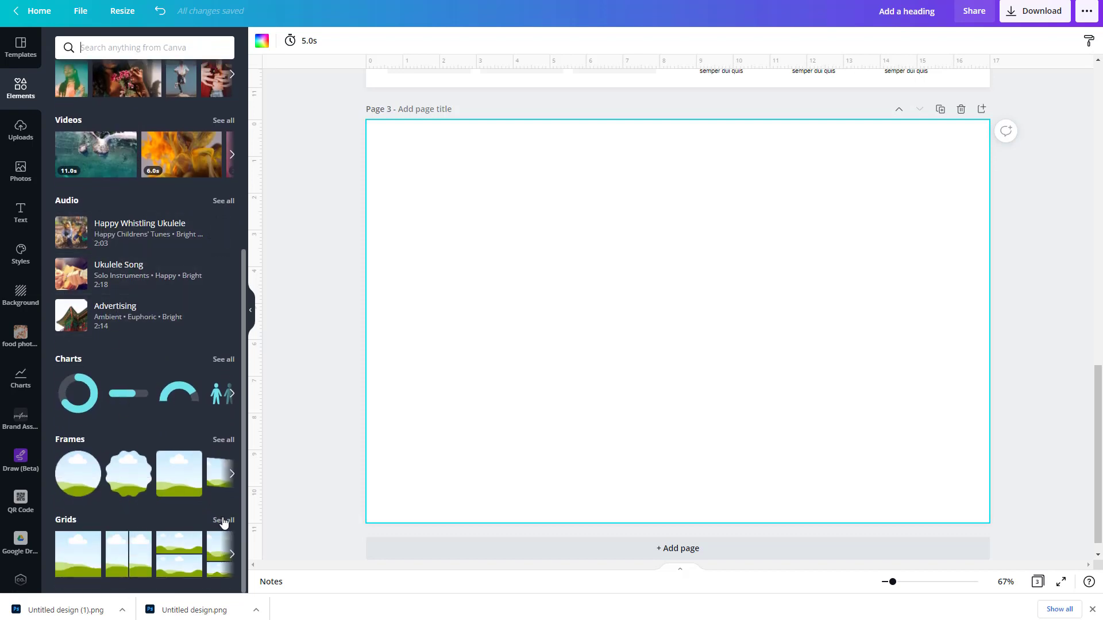
click(224, 521)
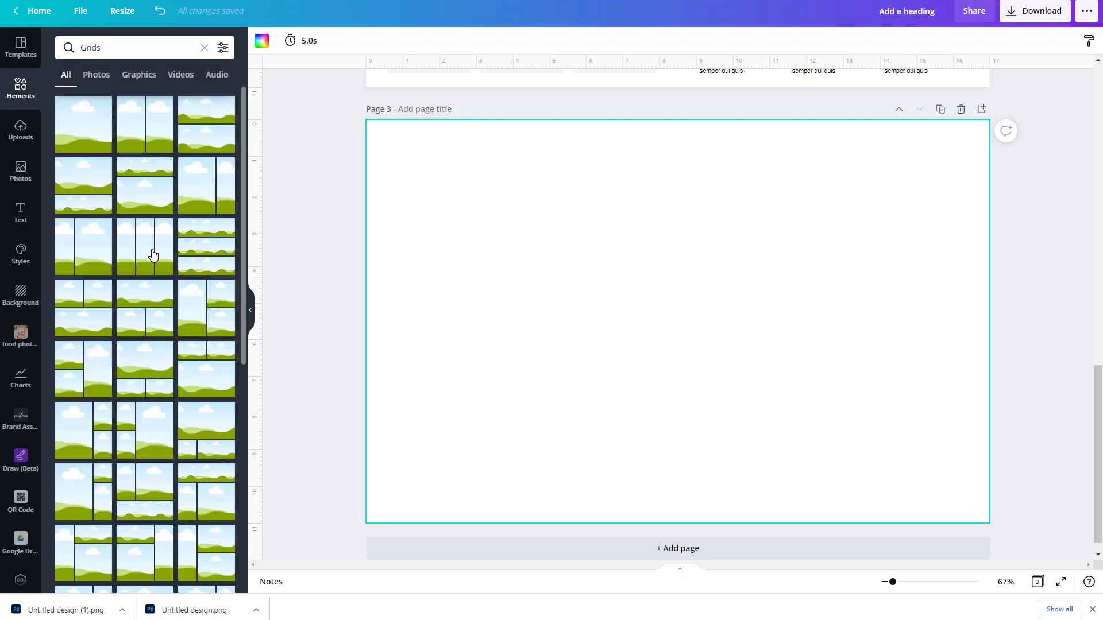
click(153, 255)
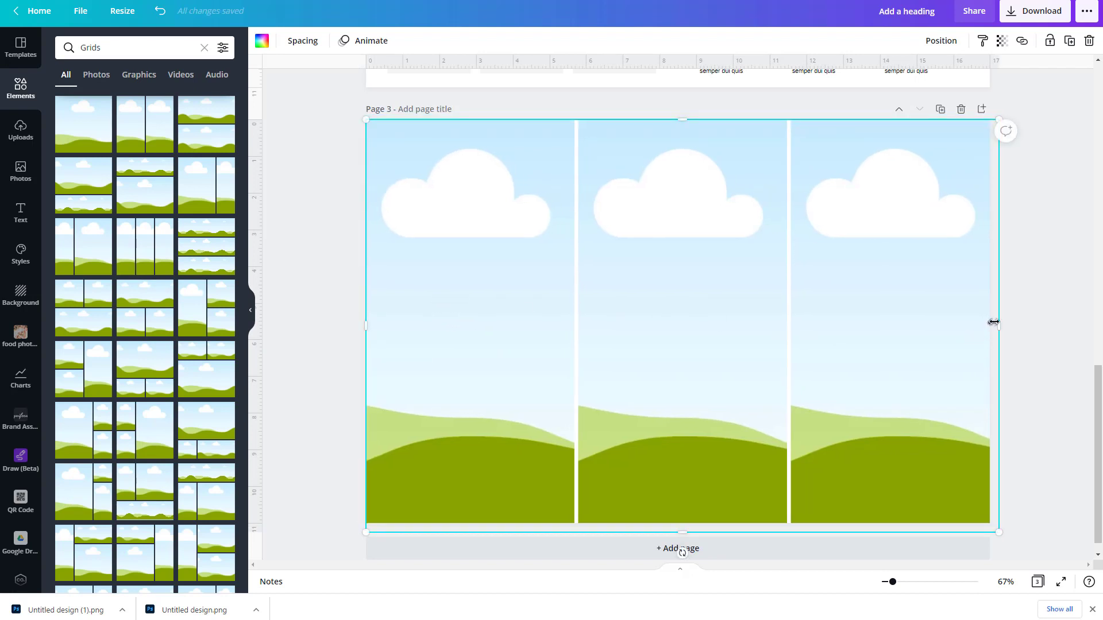
drag(999, 328, 989, 326)
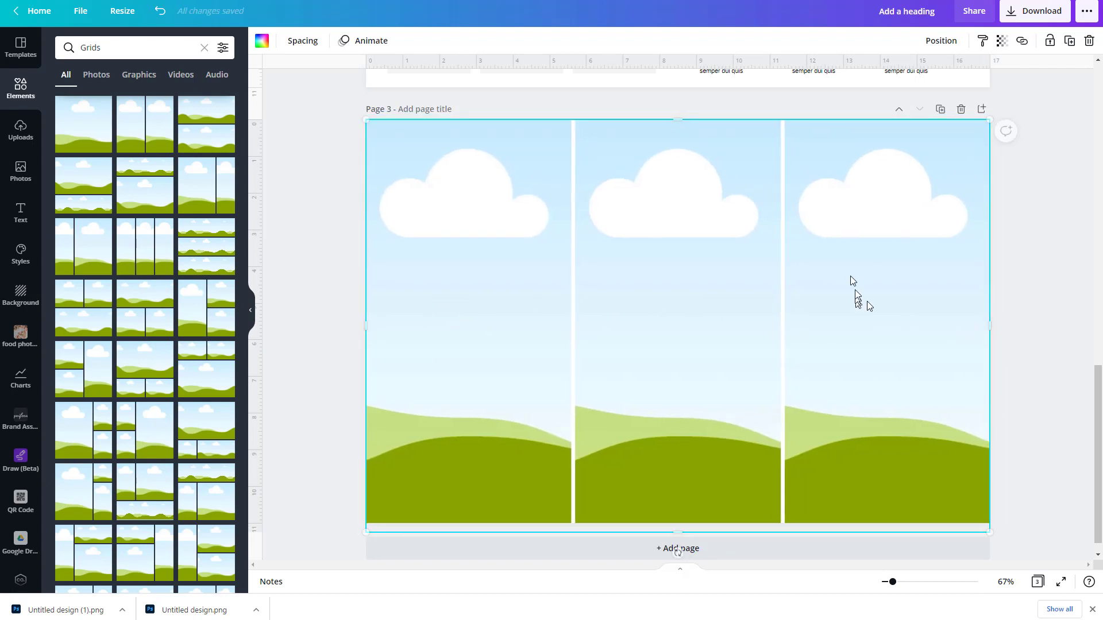
Set the three-column grid's spacing to 0 and select its left column.
click(678, 253)
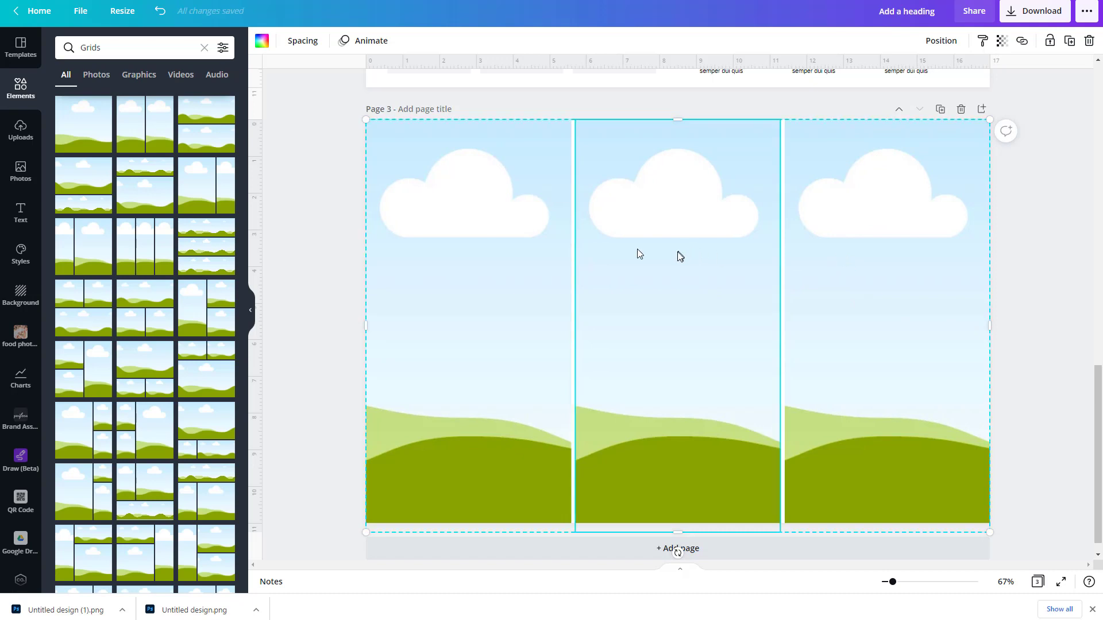
click(298, 41)
drag(363, 84, 321, 92)
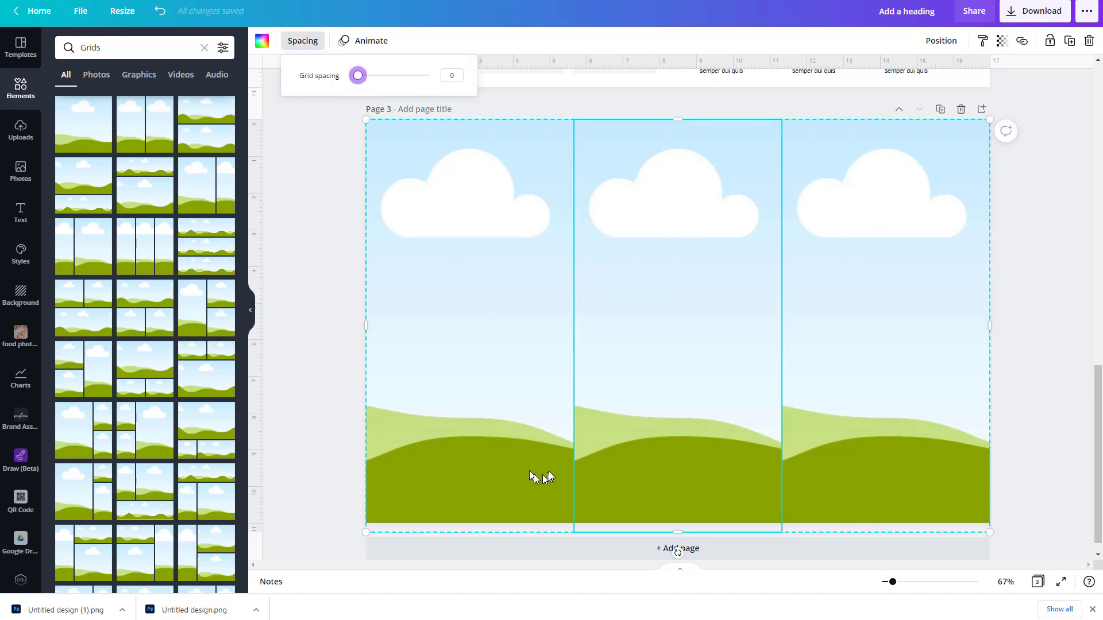
click(651, 388)
click(488, 293)
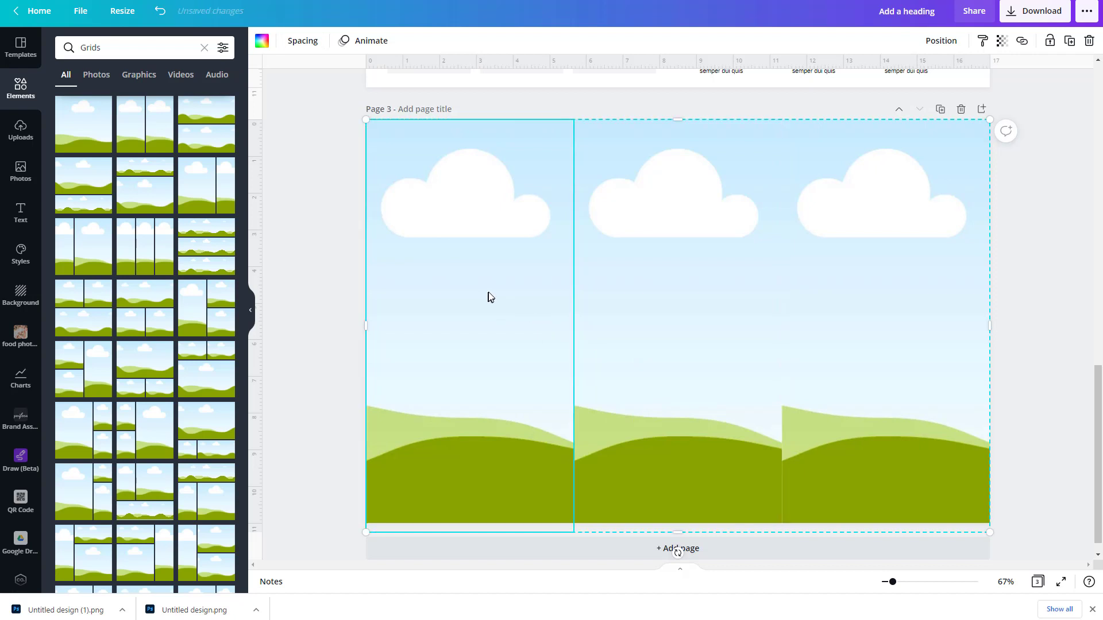
Fill the grid's left and right columns with white and the middle column with black, and lock the grid.
click(264, 45)
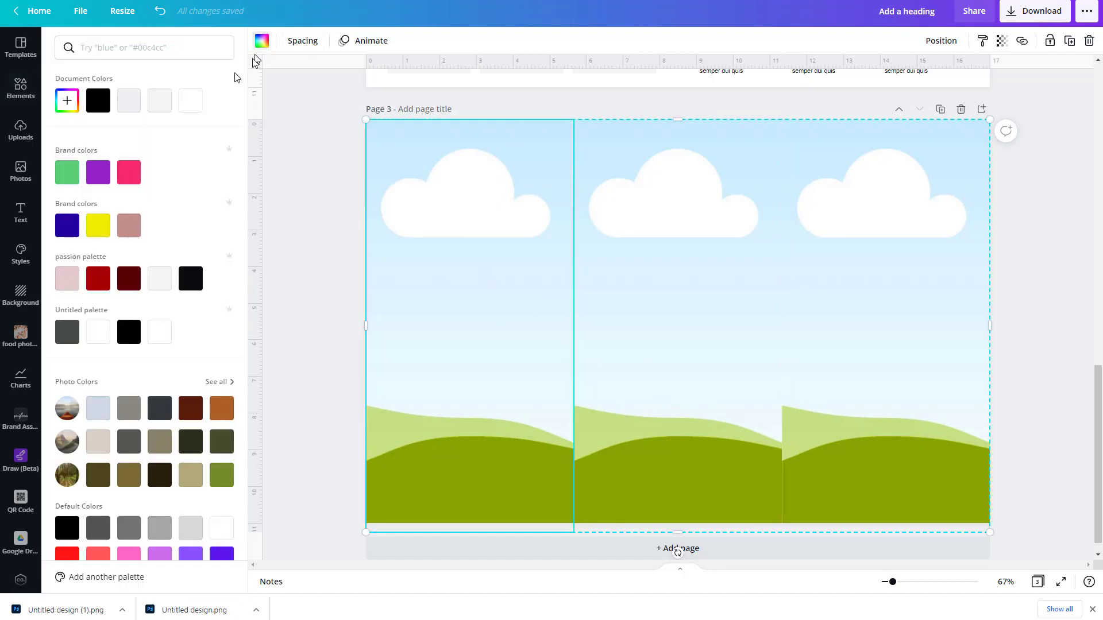
click(191, 101)
click(654, 276)
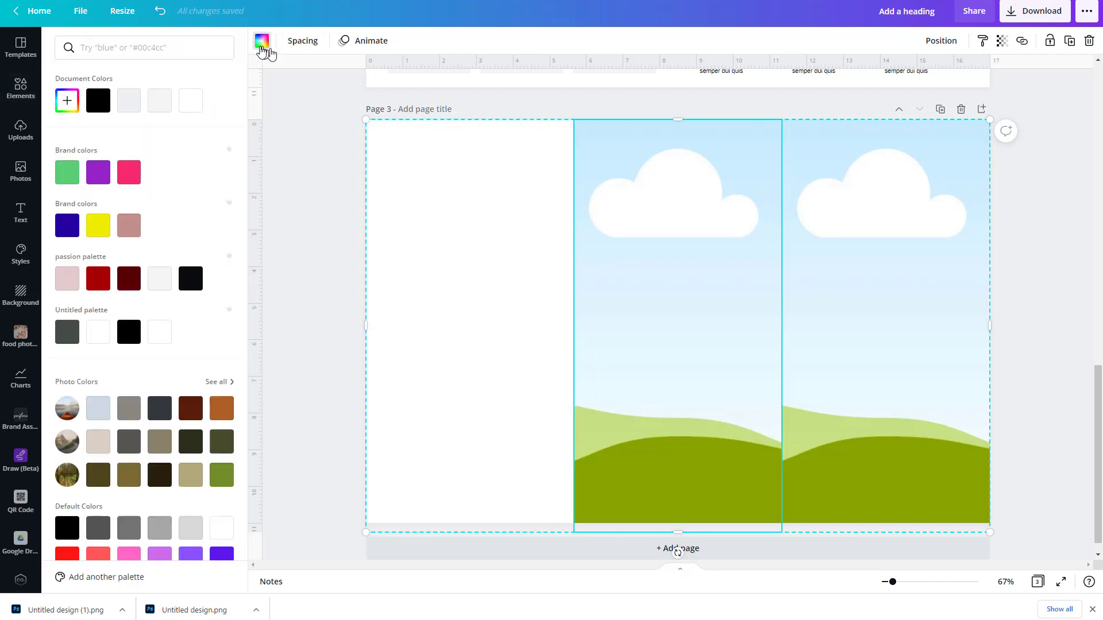
click(98, 100)
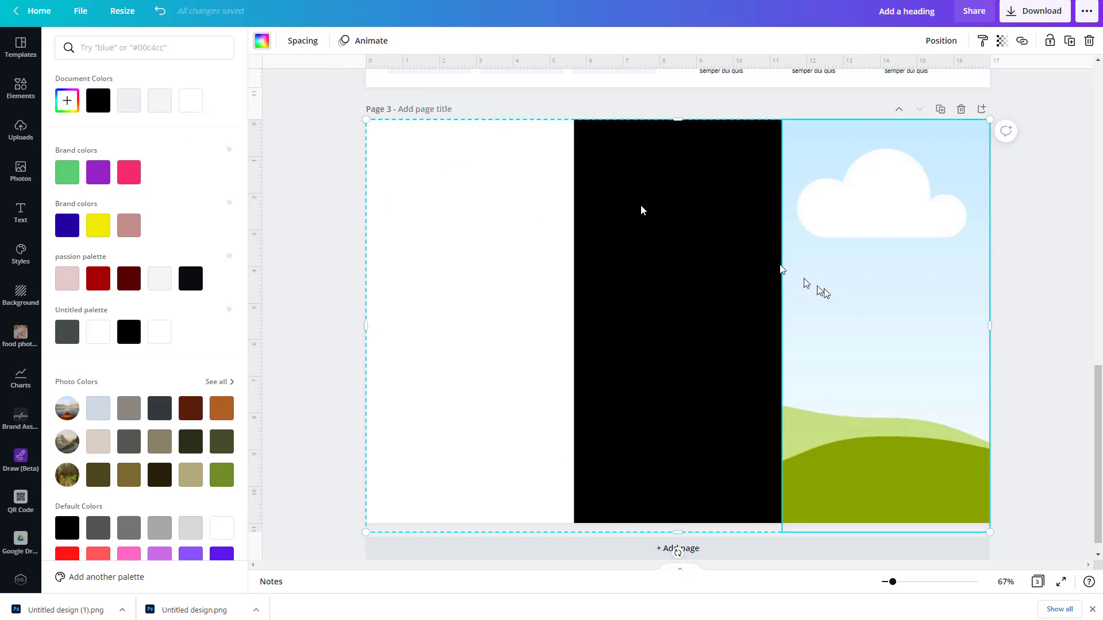
click(190, 100)
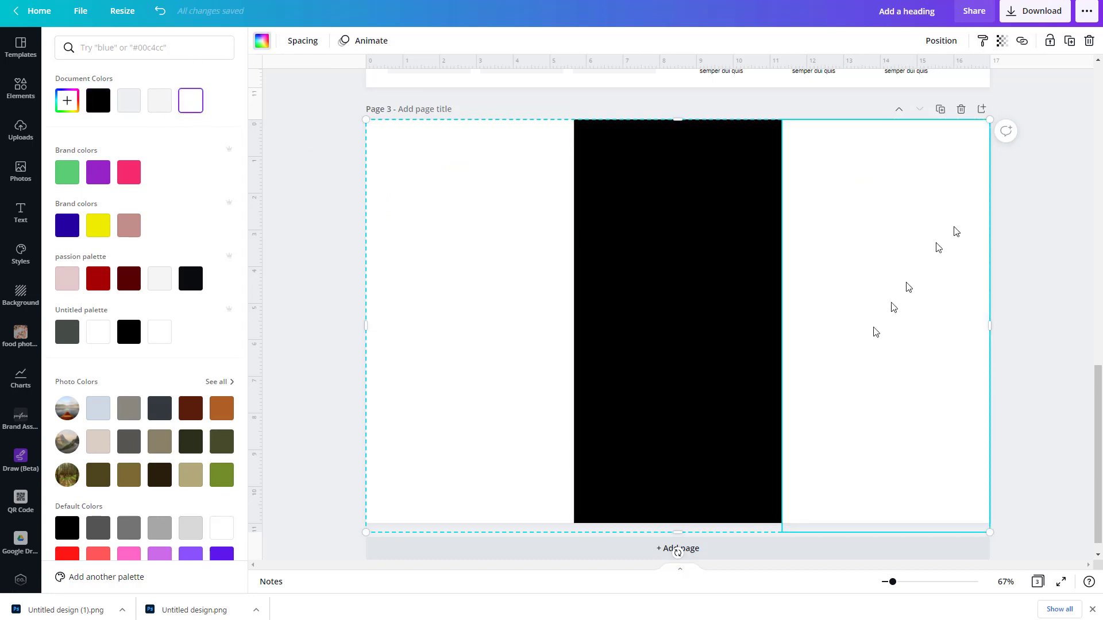
click(1049, 41)
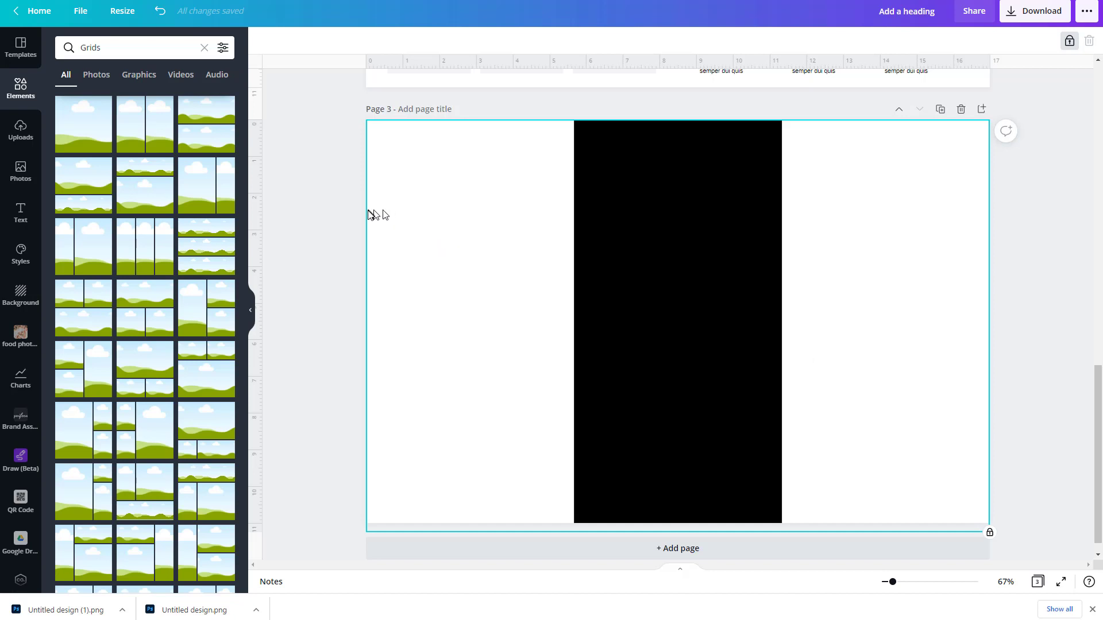
Add a heading text box to page 3, scale it to font size 60, and place it near the top of the first column.
click(34, 220)
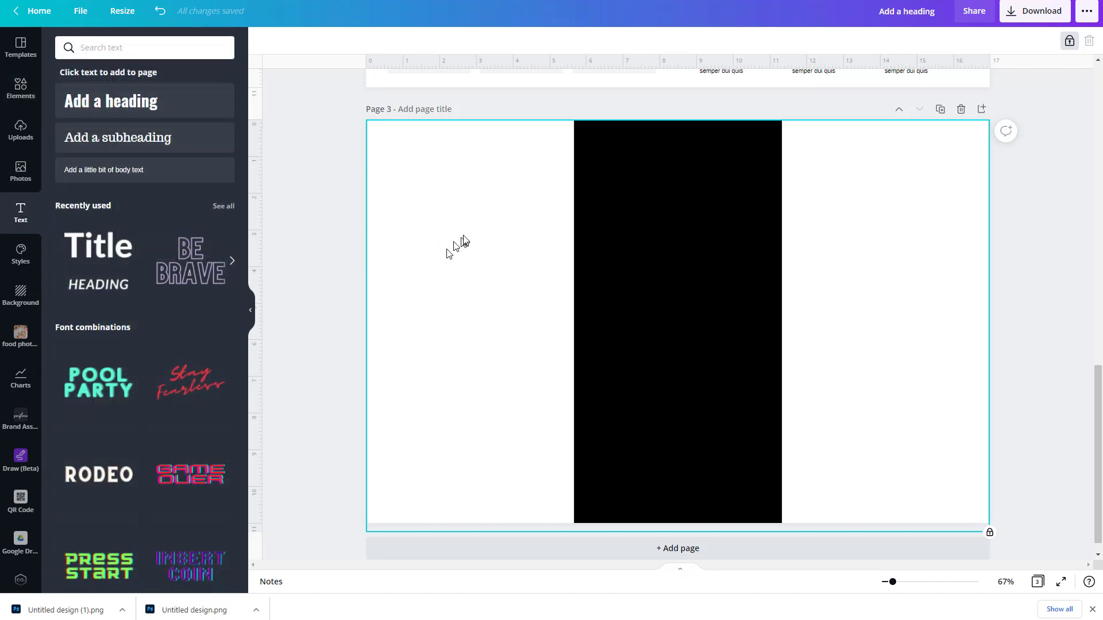
click(150, 103)
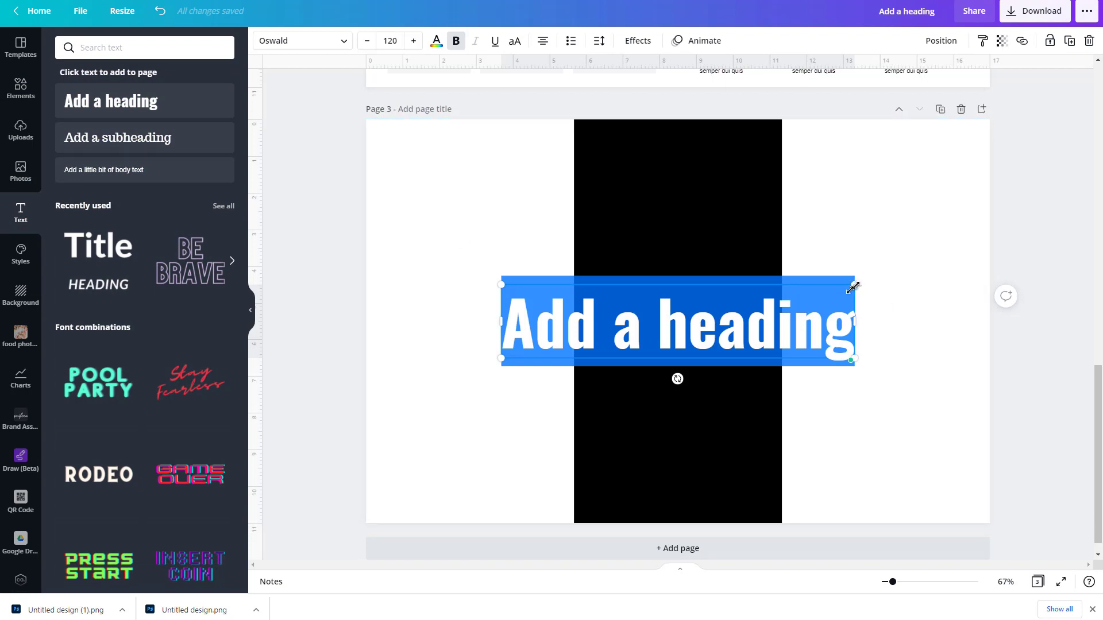
drag(853, 287, 679, 322)
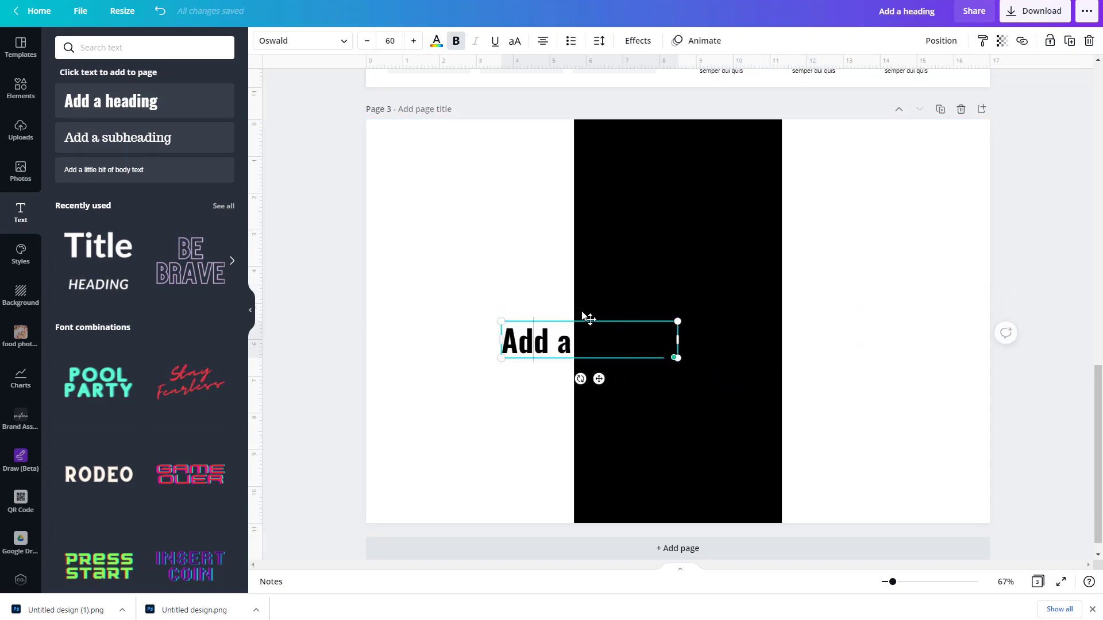
drag(598, 377, 485, 208)
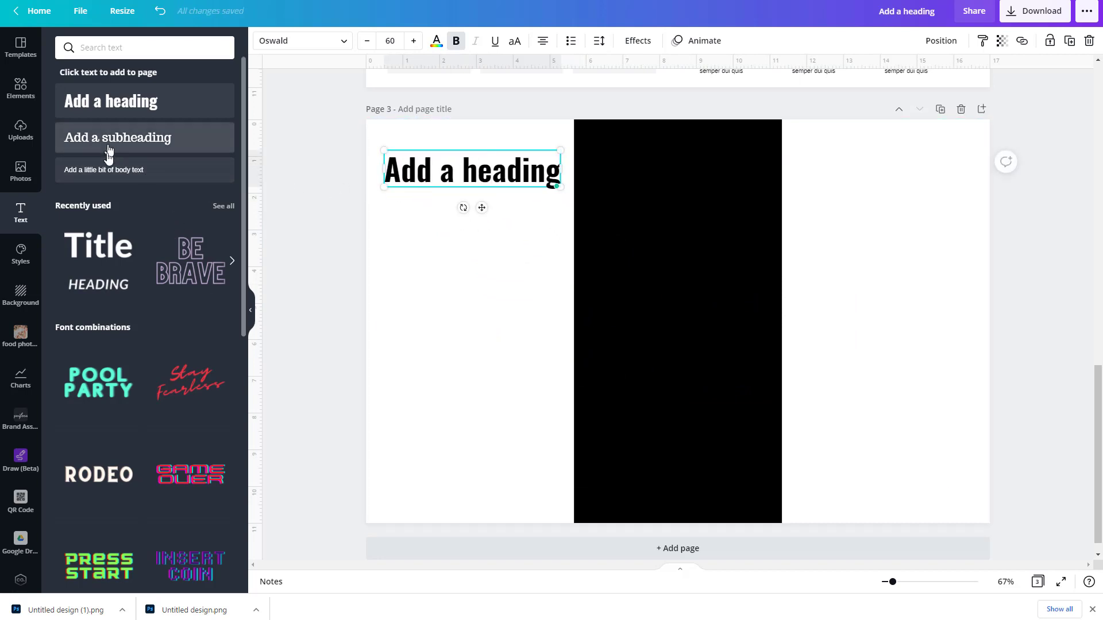
Add a body text box under the heading and paste the Lorem ipsum paragraphs into it.
click(119, 174)
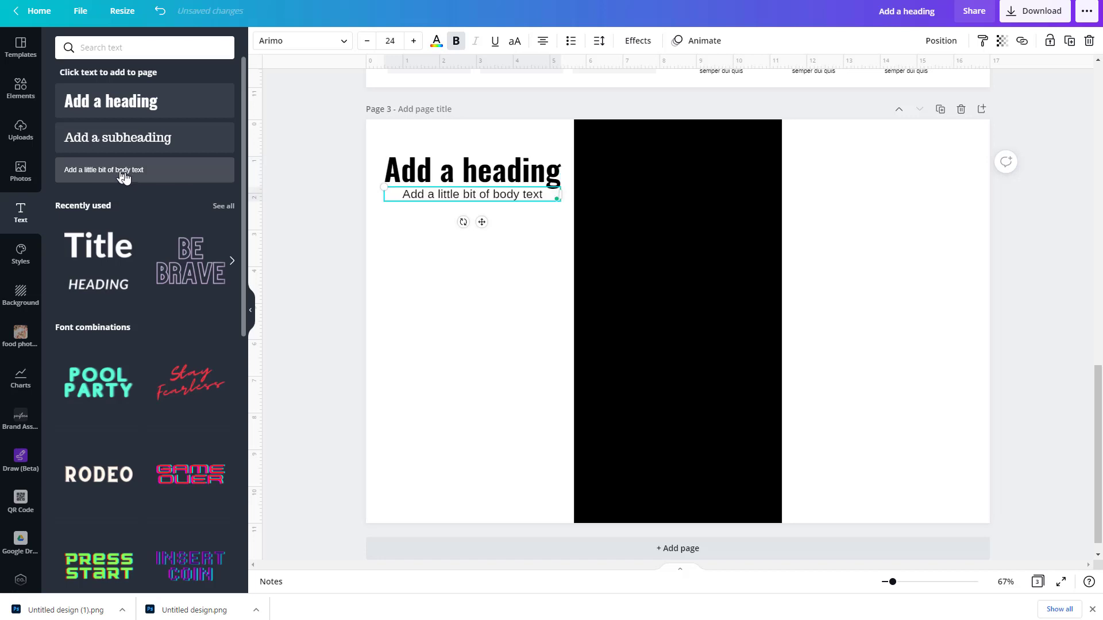
double_click(476, 194)
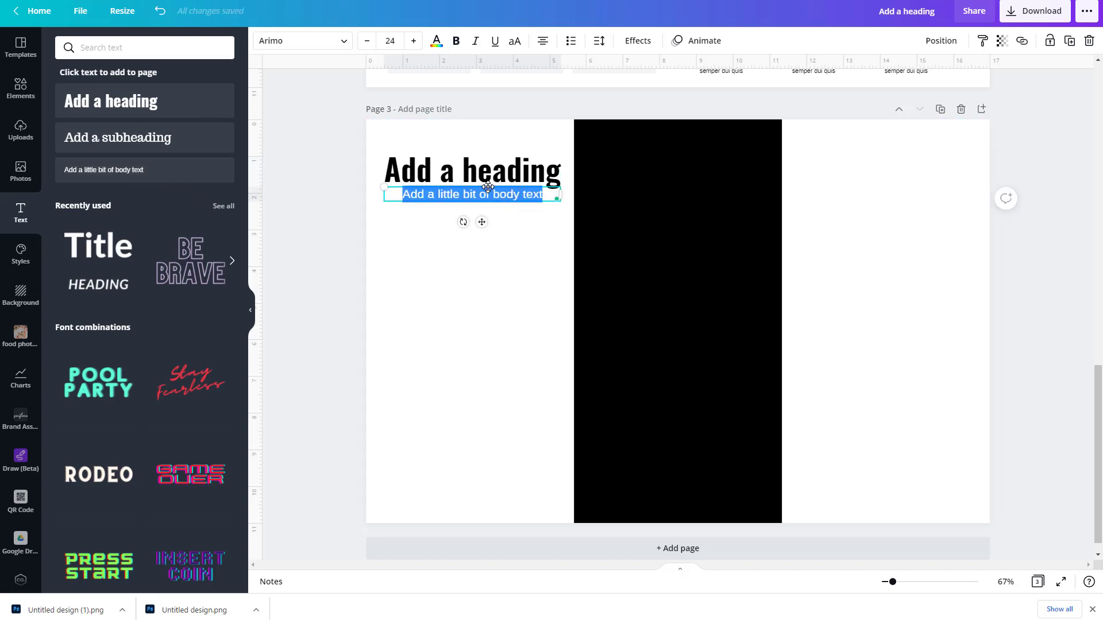
click(486, 196)
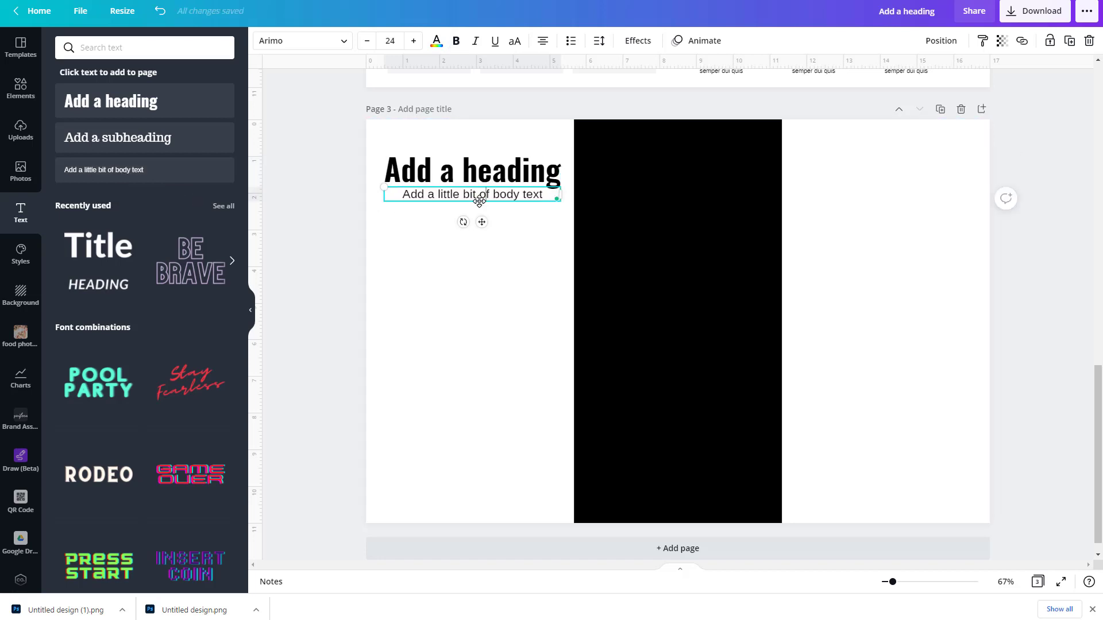
triple_click(479, 201)
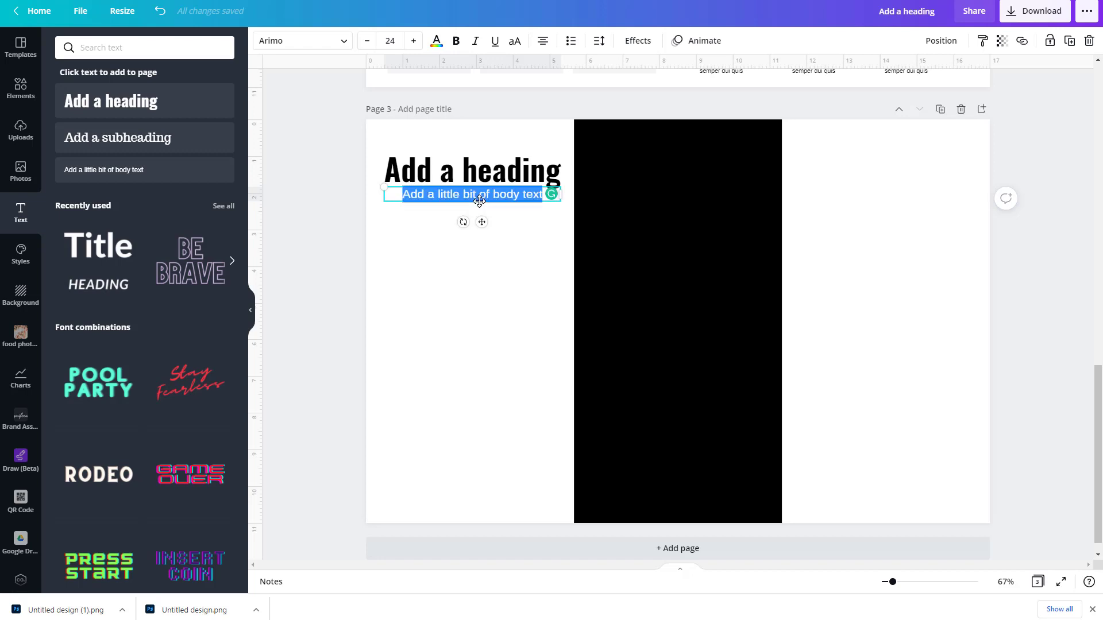
key(ctrl+v)
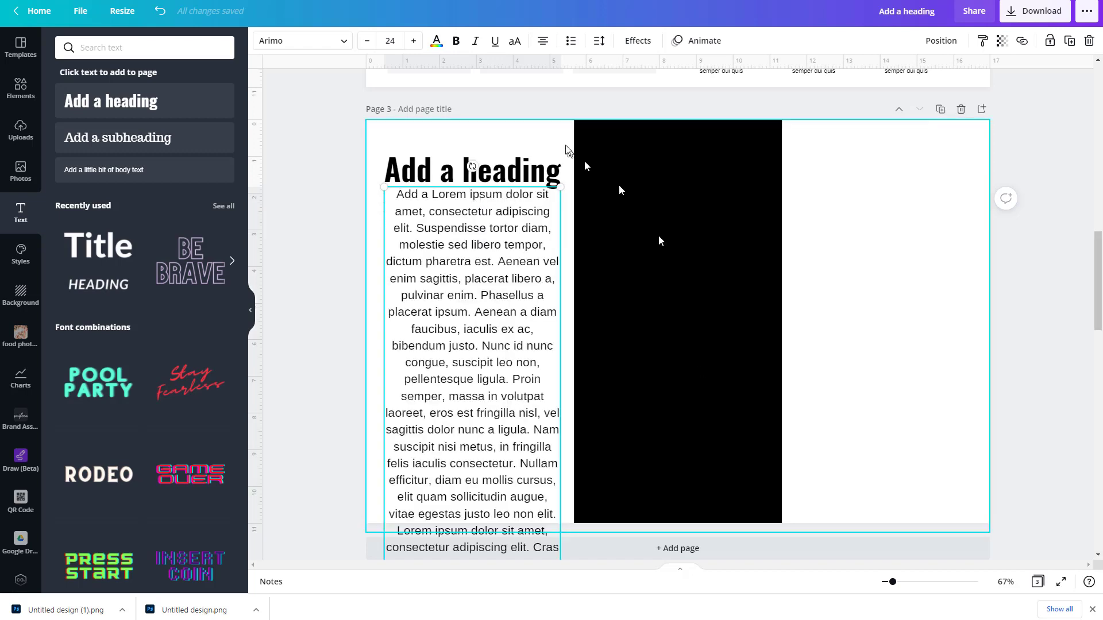
Set the pasted body text's font size to 10.
click(477, 172)
click(482, 236)
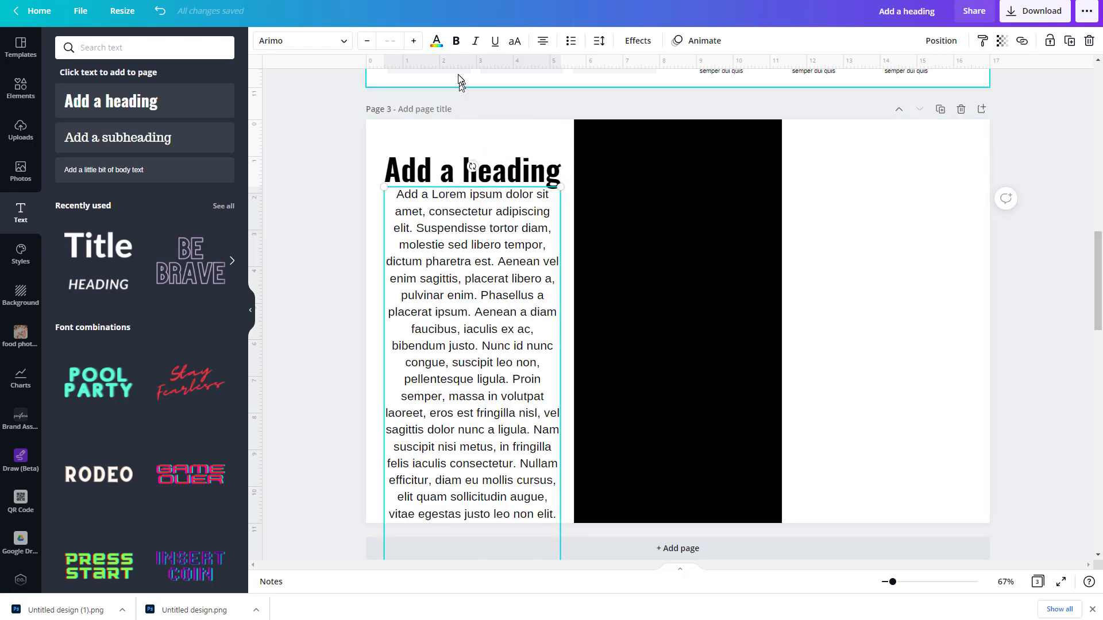
click(390, 40)
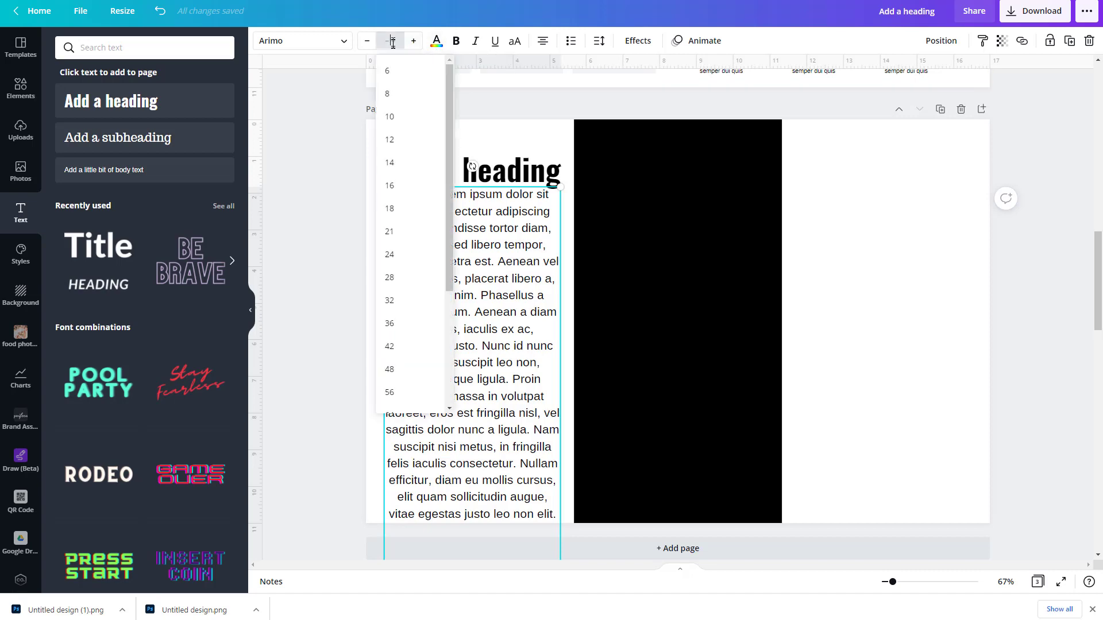
click(400, 118)
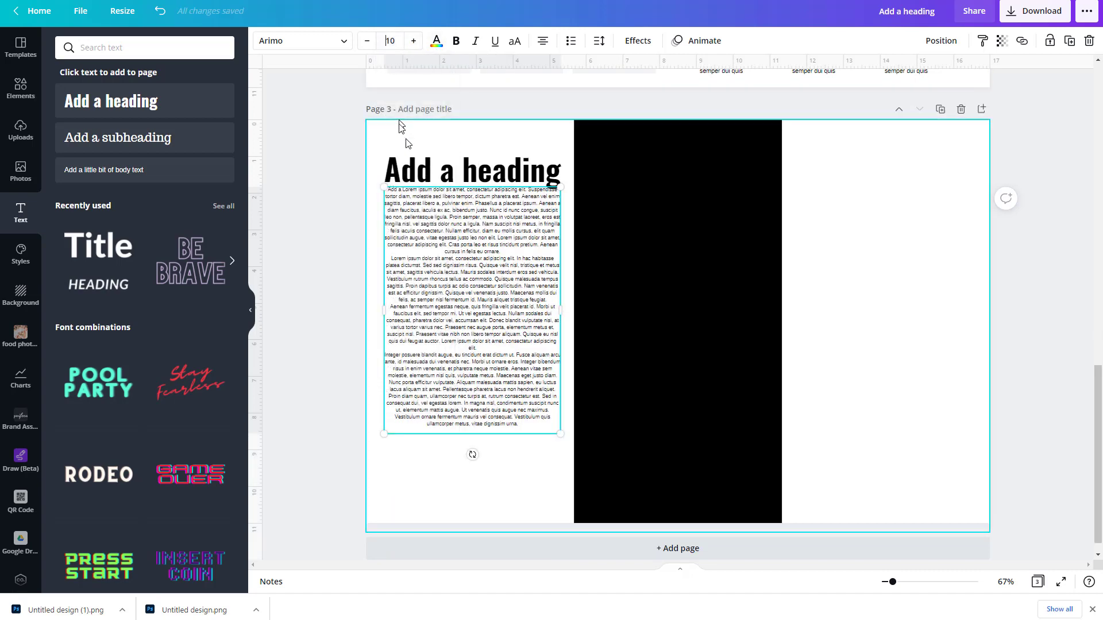
Justify the body text and align it with the heading's edges, leaving a small gap below the heading.
mouse_move(471, 257)
mouse_down()
mouse_move(461, 262)
mouse_move(475, 242)
mouse_up()
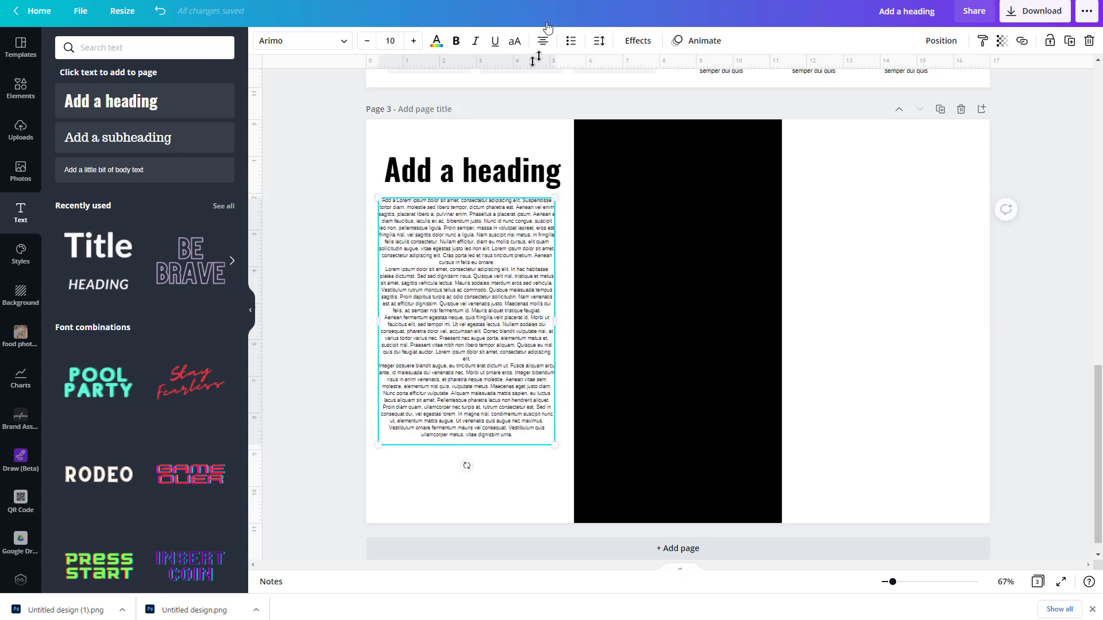
click(544, 41)
click(543, 46)
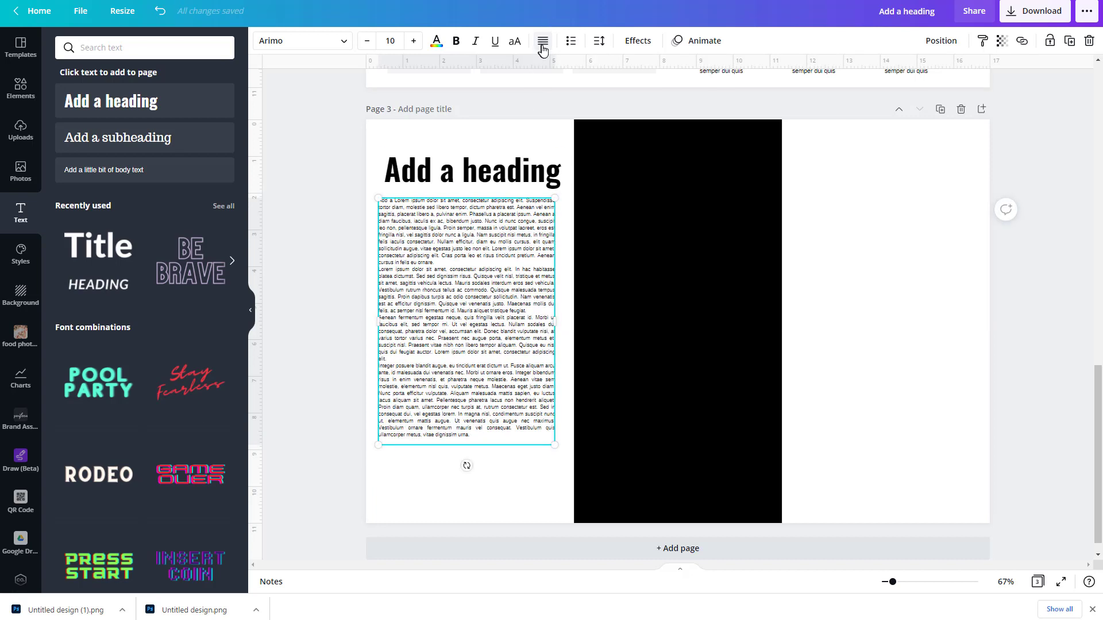
drag(468, 307, 474, 311)
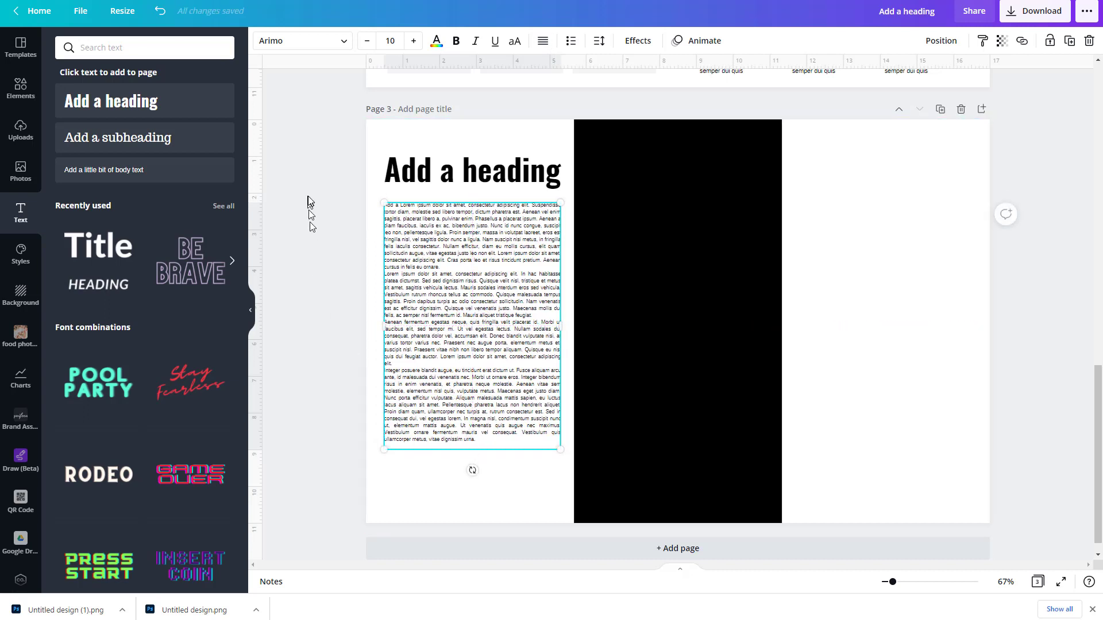
Select the heading and body text together and nudge them horizontally to centre them in the first column.
click(363, 230)
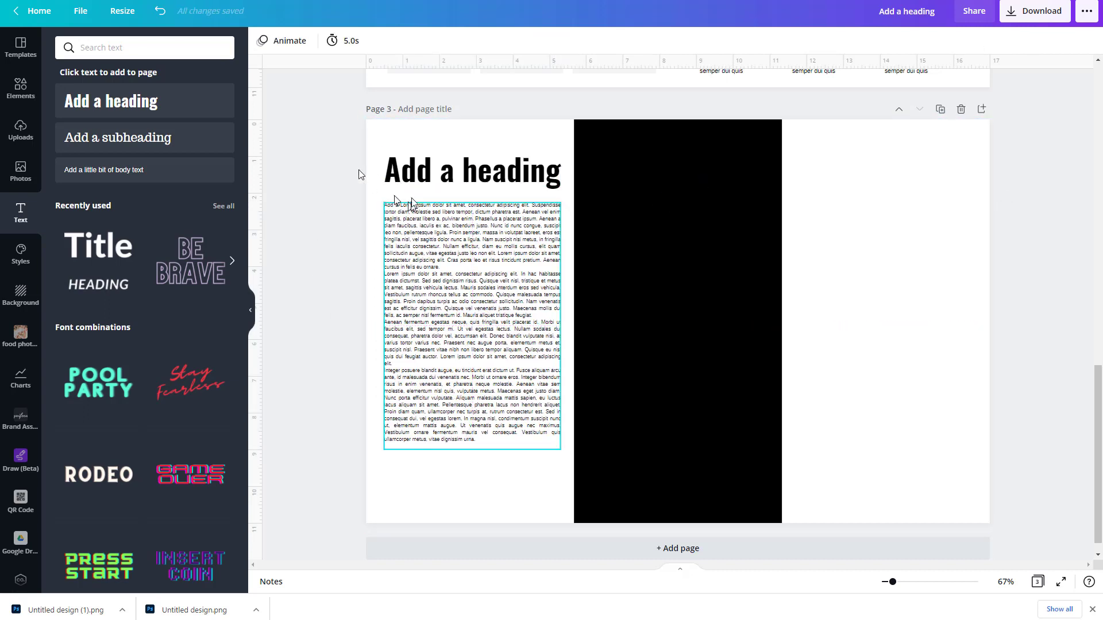
drag(308, 147, 470, 297)
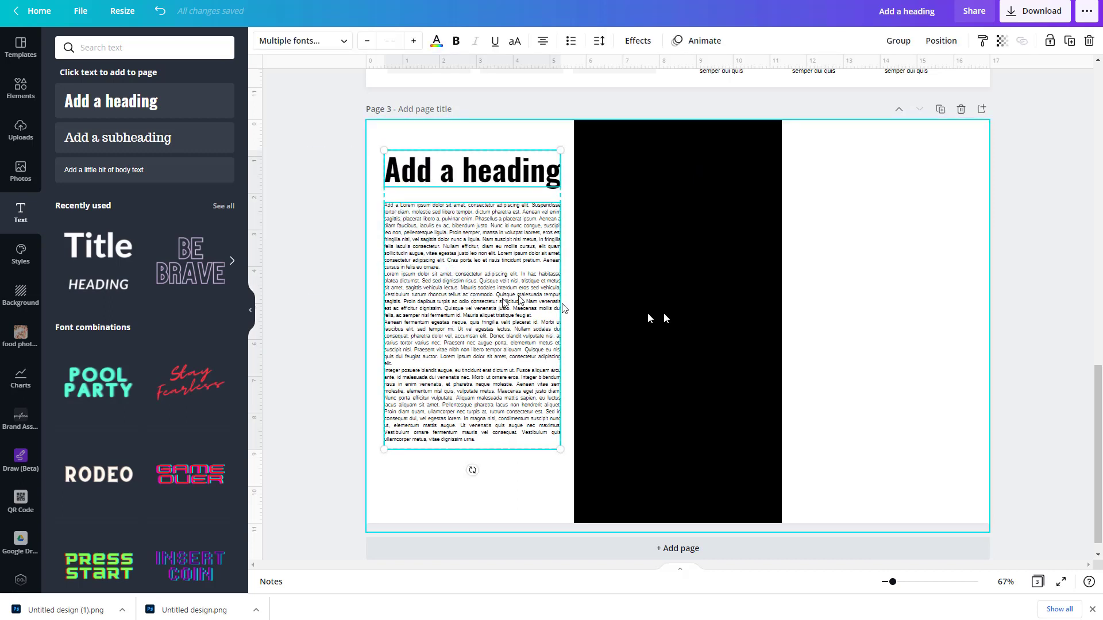
key(Left)
key(Left)
key(Left)
key(Left)
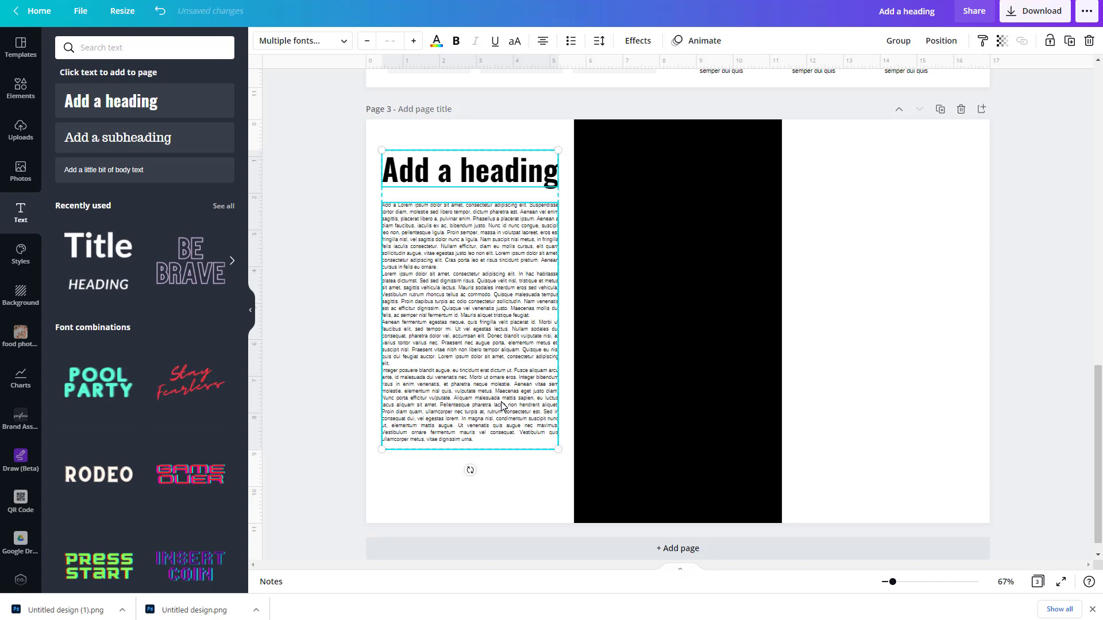
key(Right)
key(Right)
Duplicate the heading and body text into the black middle column and set the copy's text color to white.
key(alt)
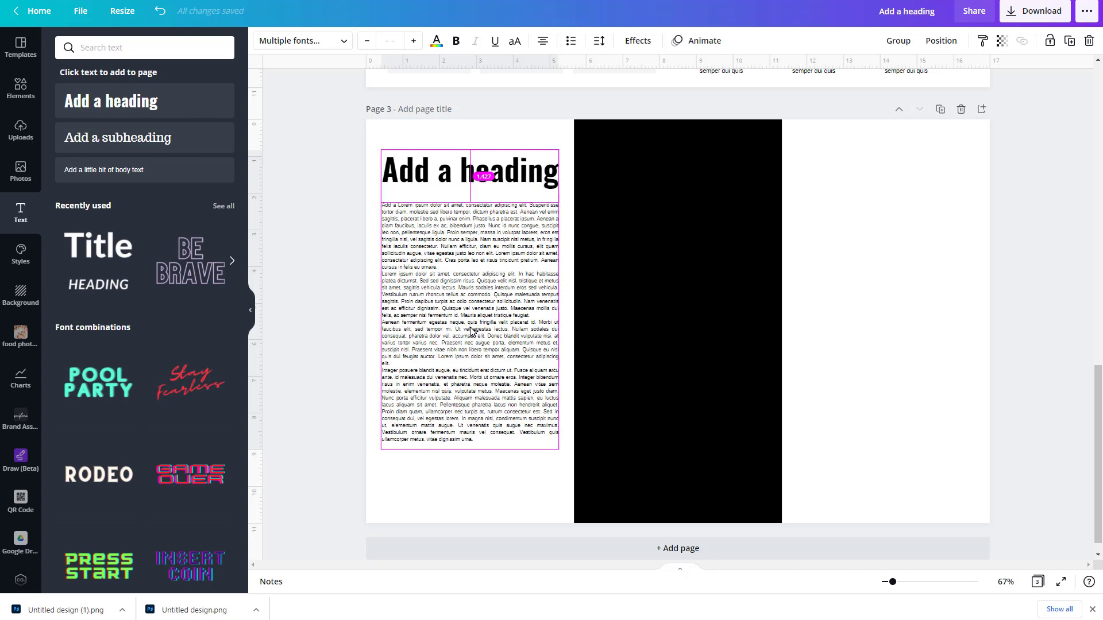
drag(471, 330, 677, 327)
drag(677, 328, 677, 328)
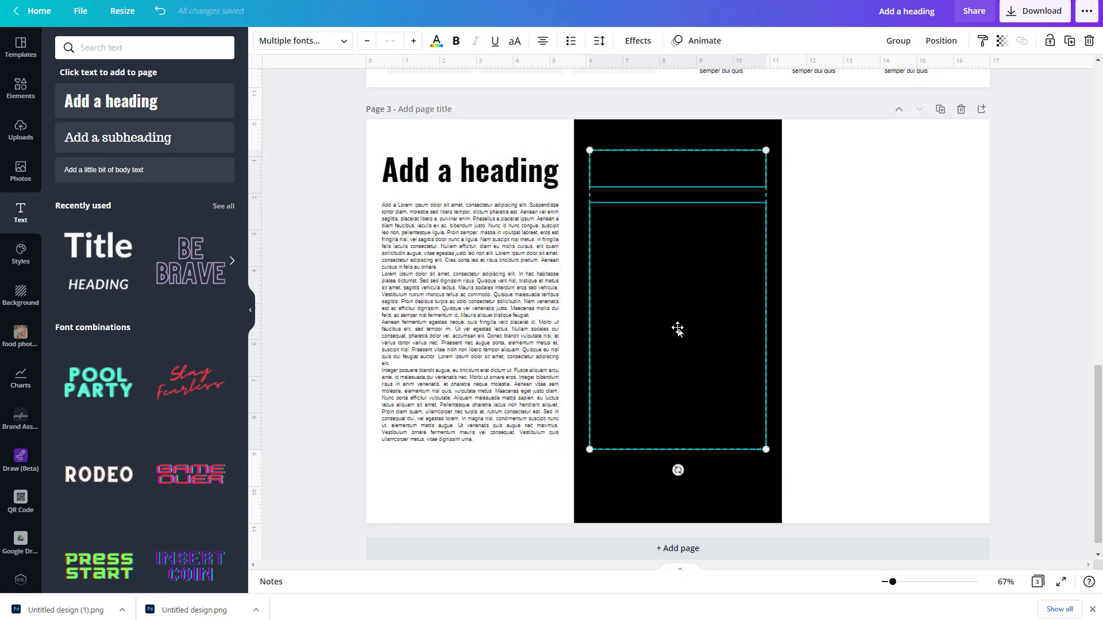
click(436, 41)
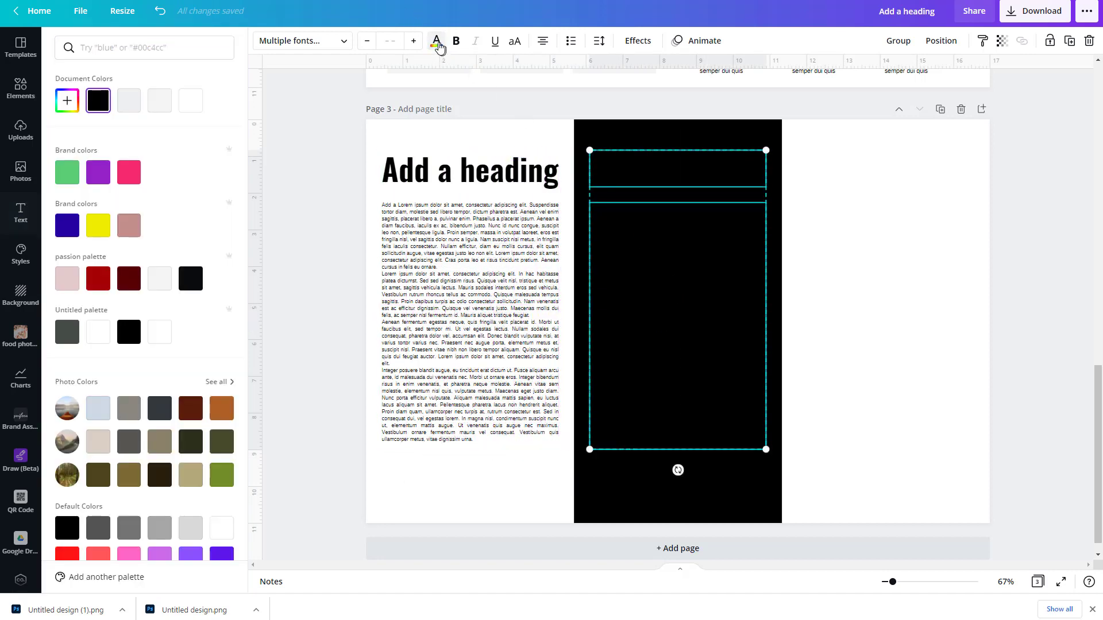
click(191, 100)
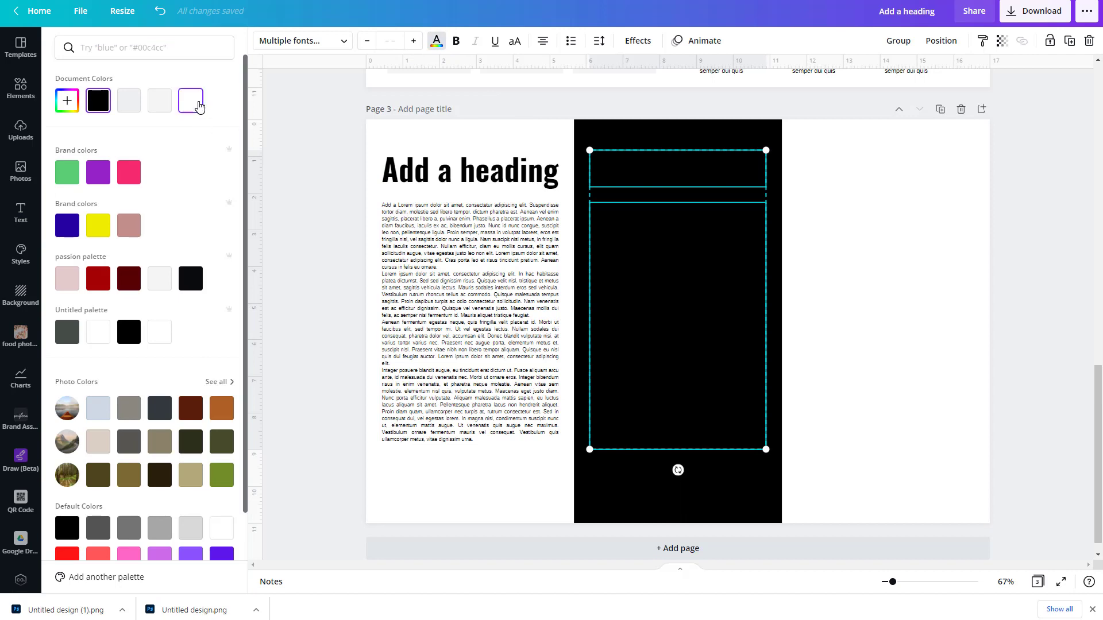
click(861, 208)
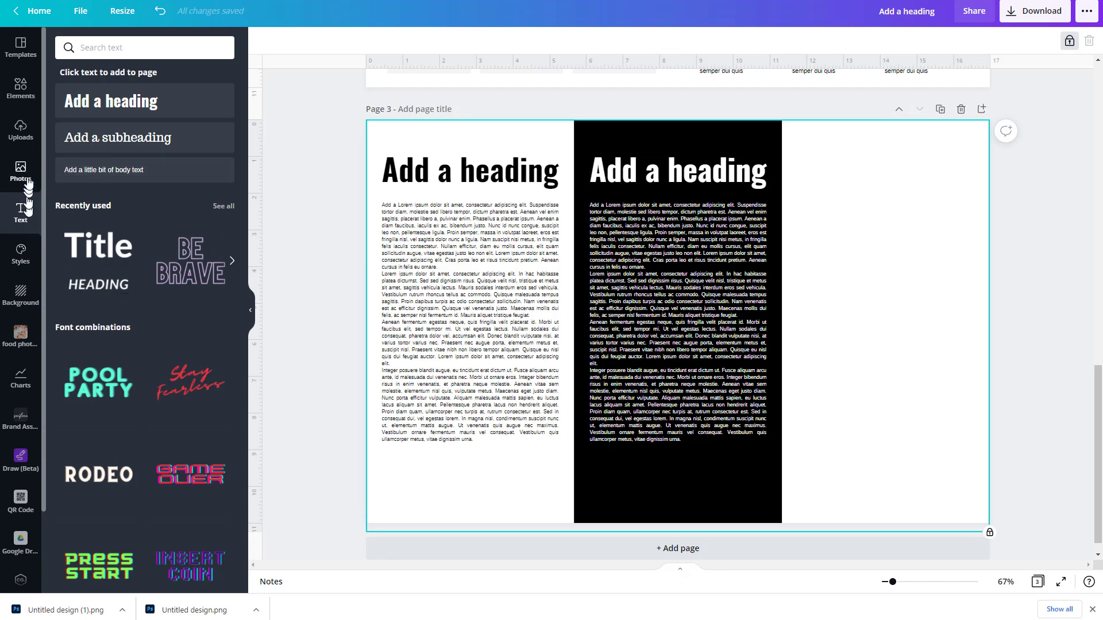
Insert a single-cell grid, shrink it into an image frame at the top of the third column, and duplicate it directly below.
click(23, 92)
click(64, 141)
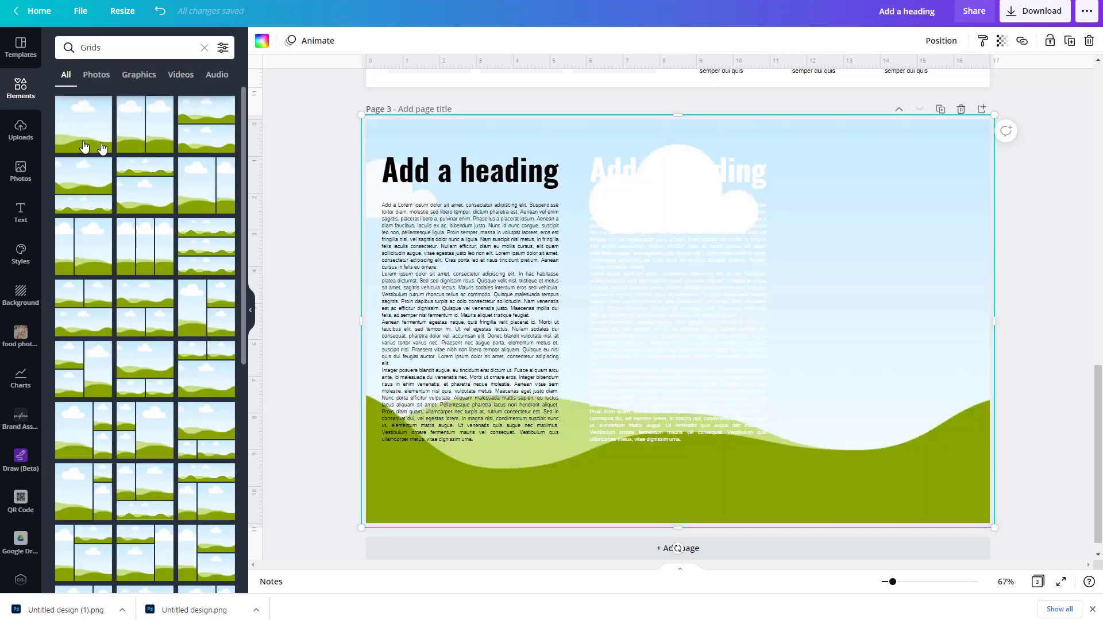
drag(360, 323, 780, 322)
drag(889, 115, 874, 361)
drag(850, 414, 841, 231)
drag(873, 315, 872, 259)
drag(951, 196, 906, 331)
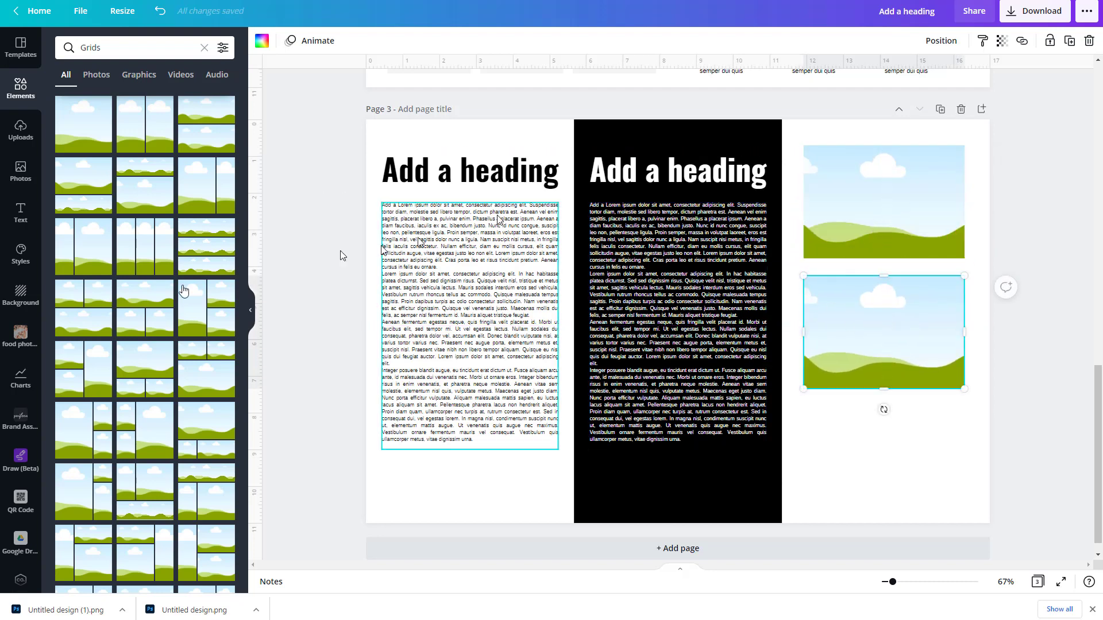
Fill the two third-column frames with the recently used hillside path and mountain valley photos.
click(25, 173)
drag(96, 152, 854, 202)
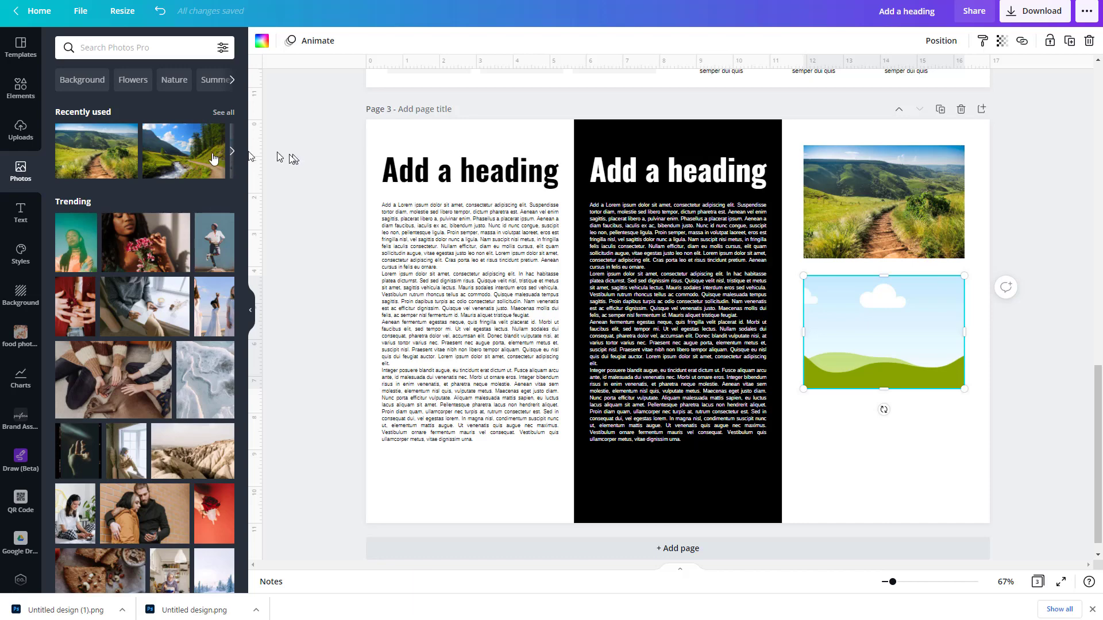
drag(640, 294, 827, 323)
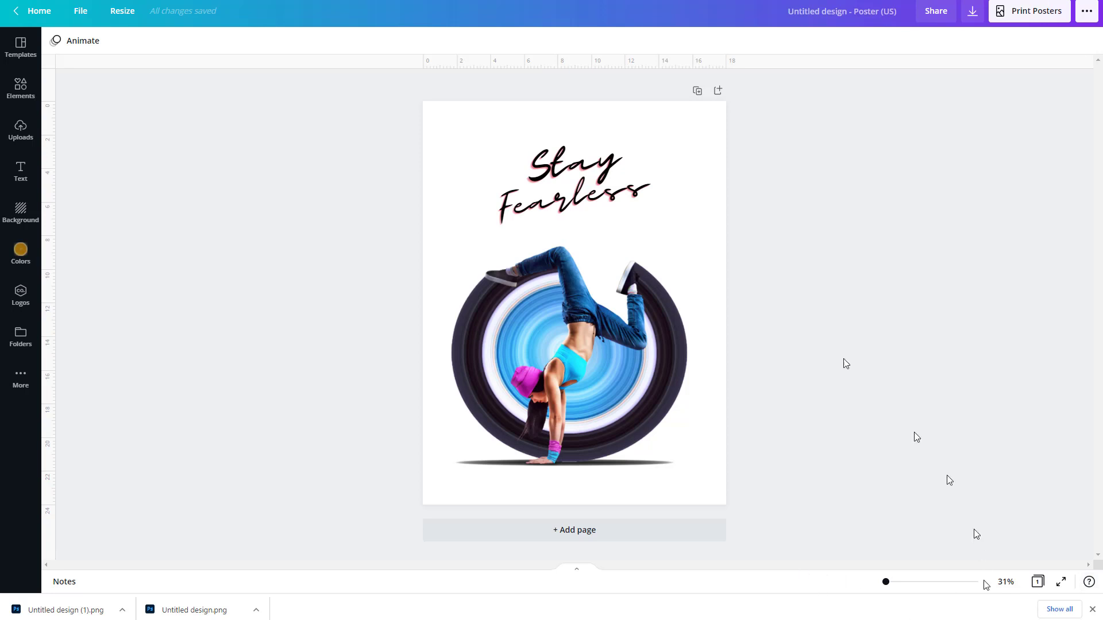
Shift the handstand artwork slightly on the Stay Fearless poster and switch to its layered version in Photopea.
mouse_move(610, 391)
mouse_down()
mouse_move(588, 382)
mouse_move(603, 394)
mouse_up()
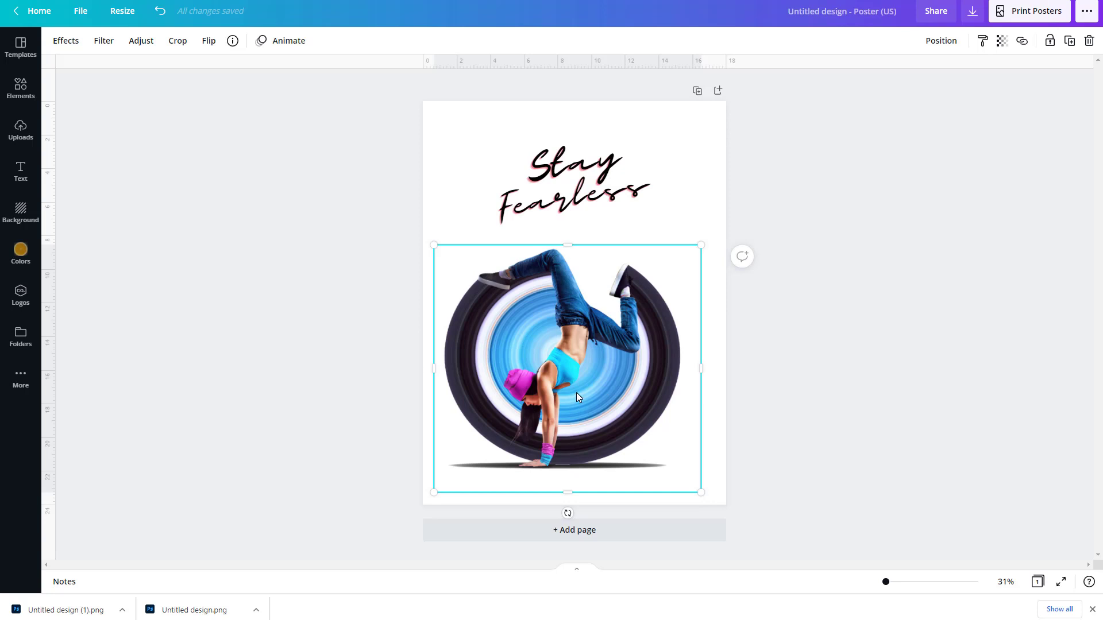
click(487, 1)
click(490, 0)
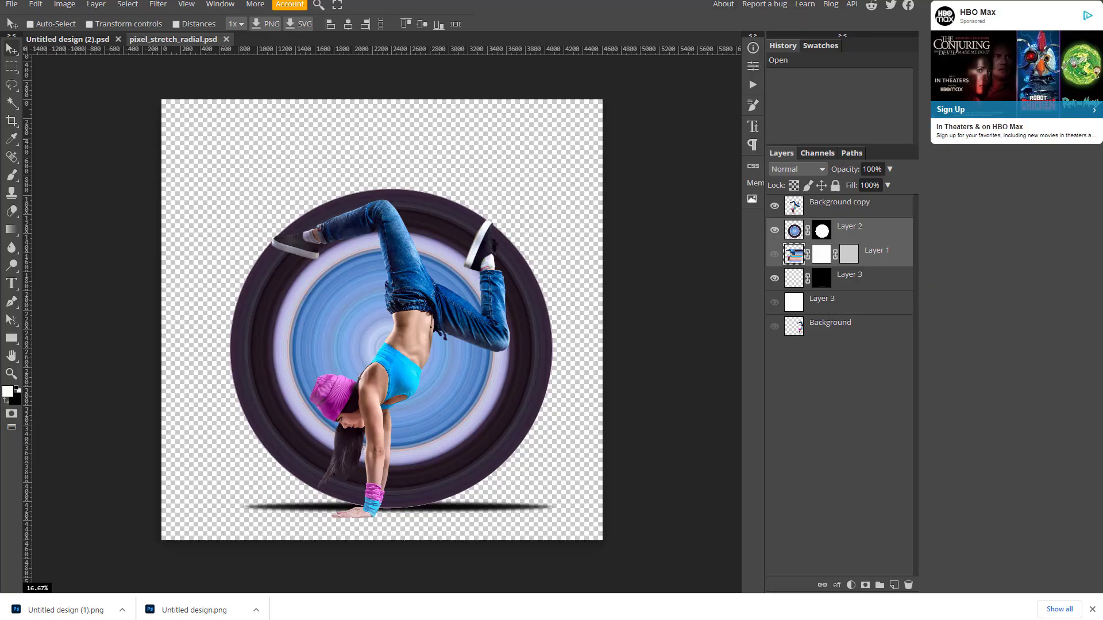
Switch to the Webinar Announcement Facebook Post design in Canva.
click(356, 0)
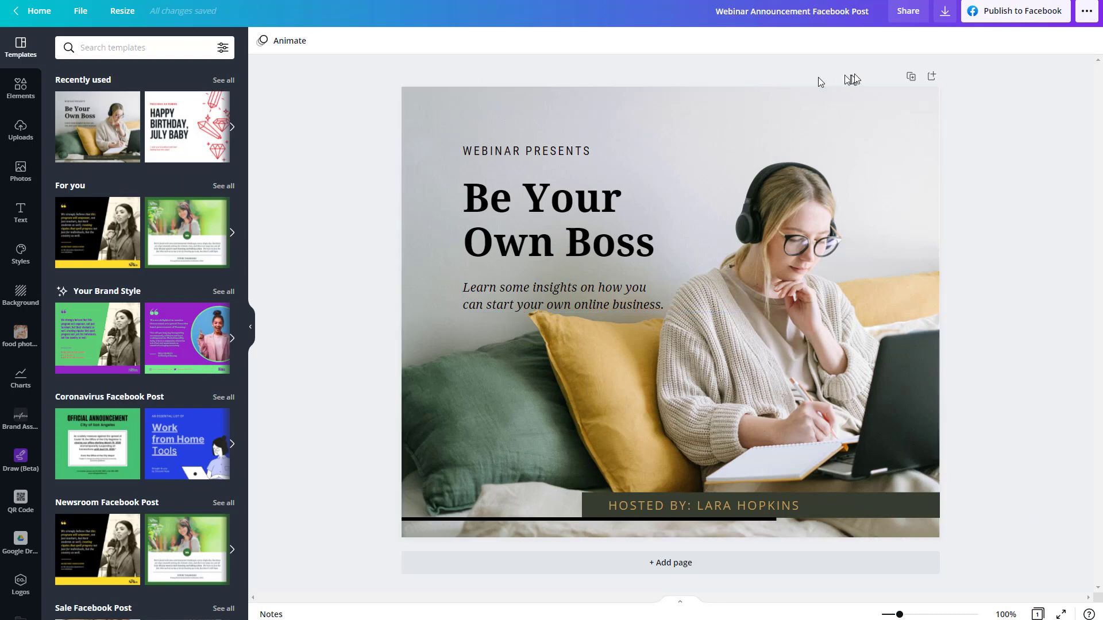
Examine the Facebook publishing option and the other share and publish destinations offered for the webinar post.
click(1025, 15)
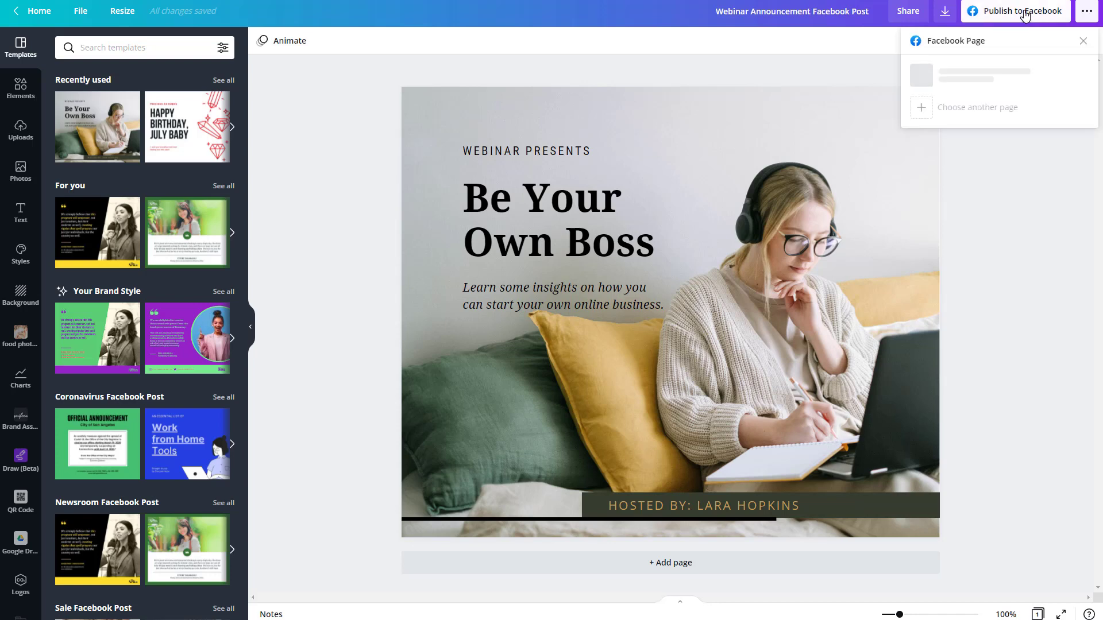
click(1084, 13)
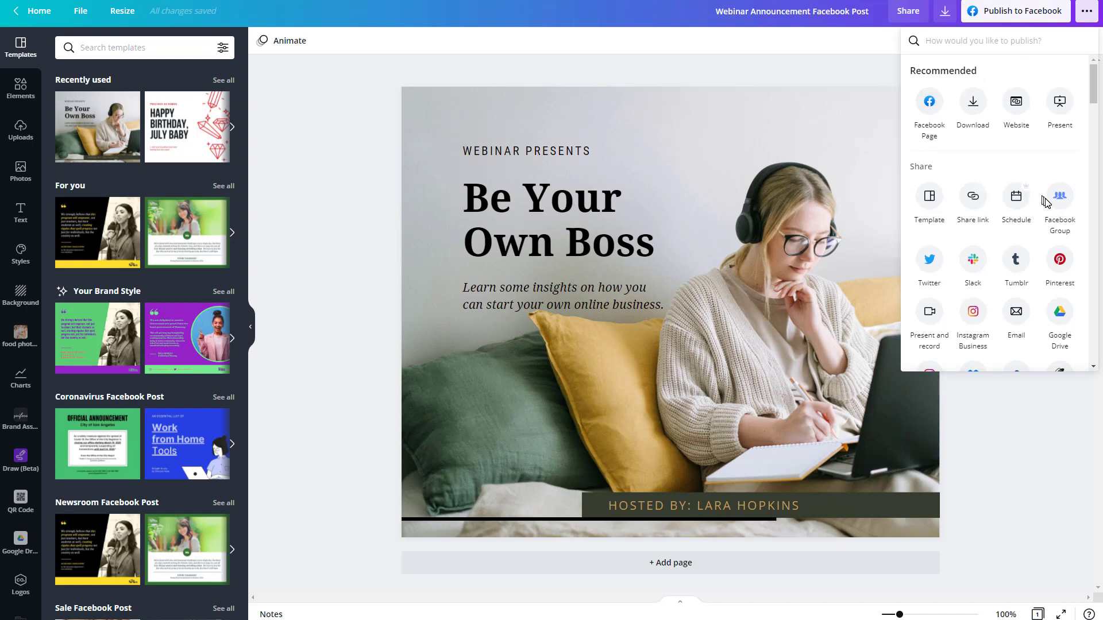
scroll(1045, 202, down, 2)
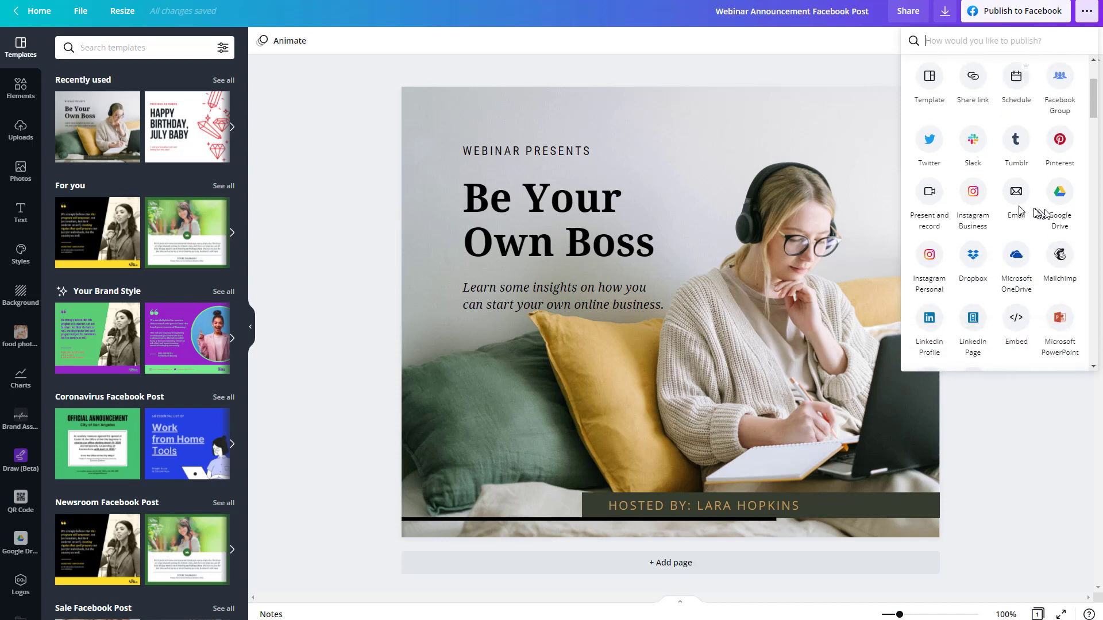
scroll(1019, 210, down, 1)
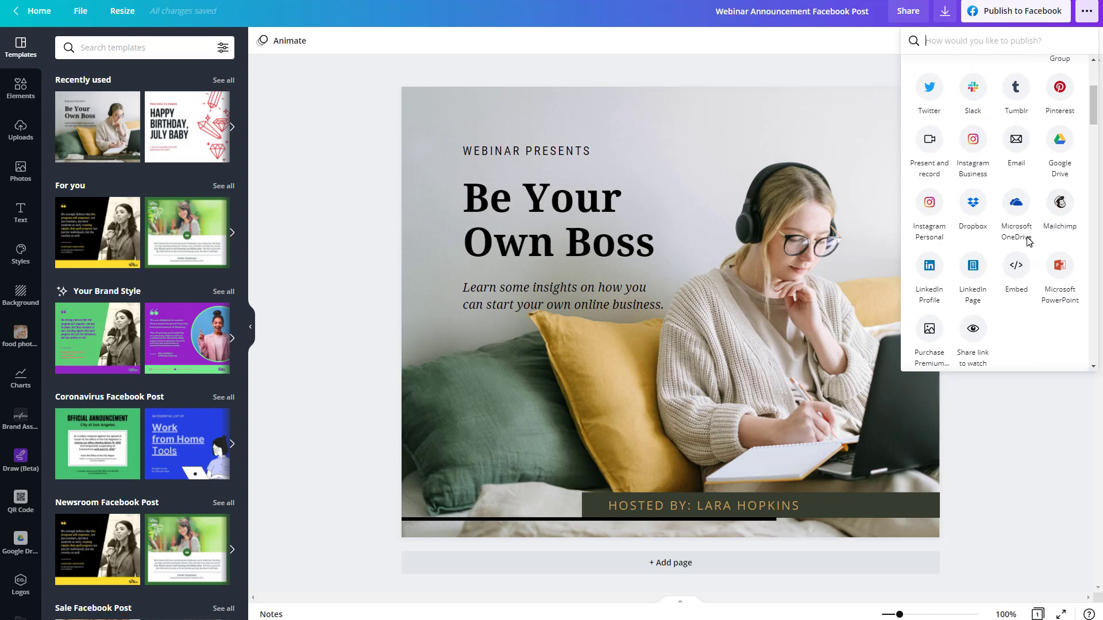
scroll(1026, 236, up, 2)
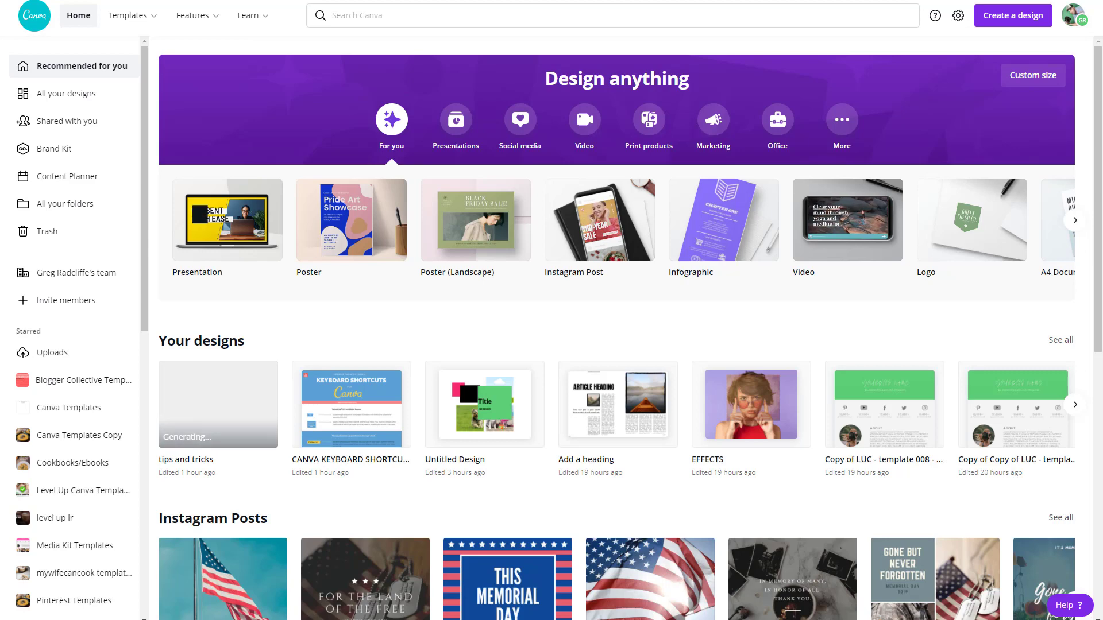
Open the Content Planner and look through the calendar months ahead up to August 2021, returning to June 2021.
mouse_move(241, 20)
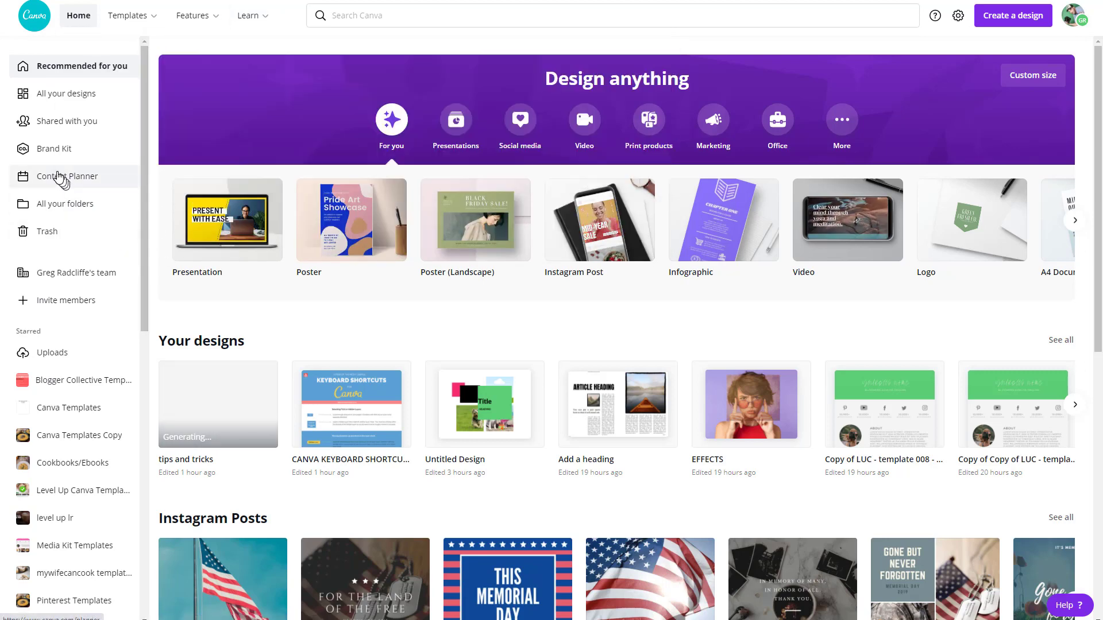
click(57, 178)
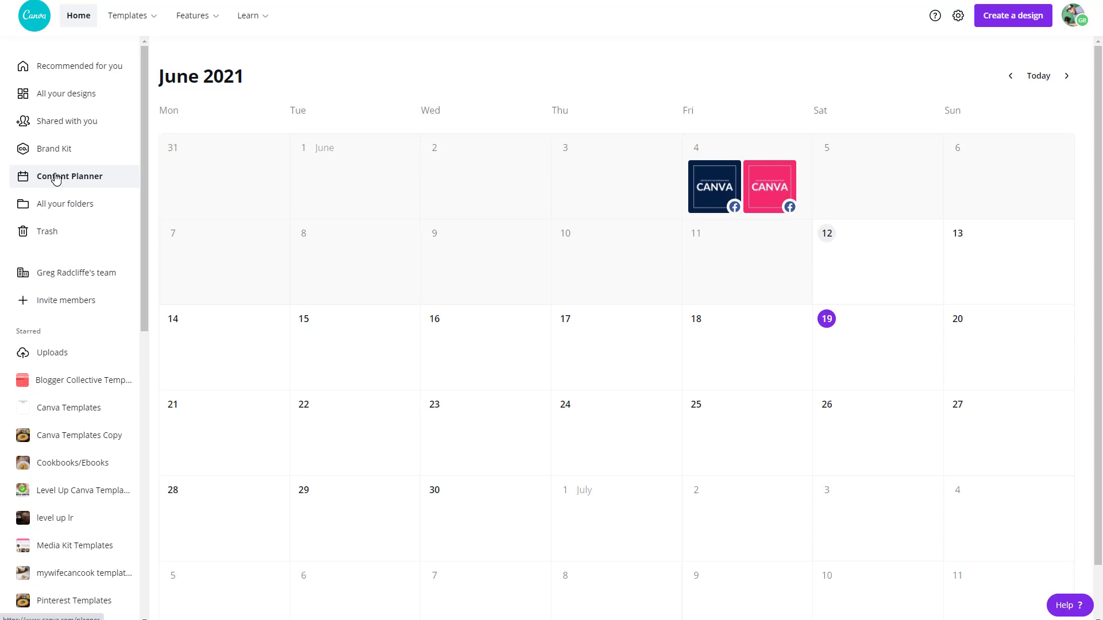
click(1067, 77)
click(1067, 77)
click(1067, 77)
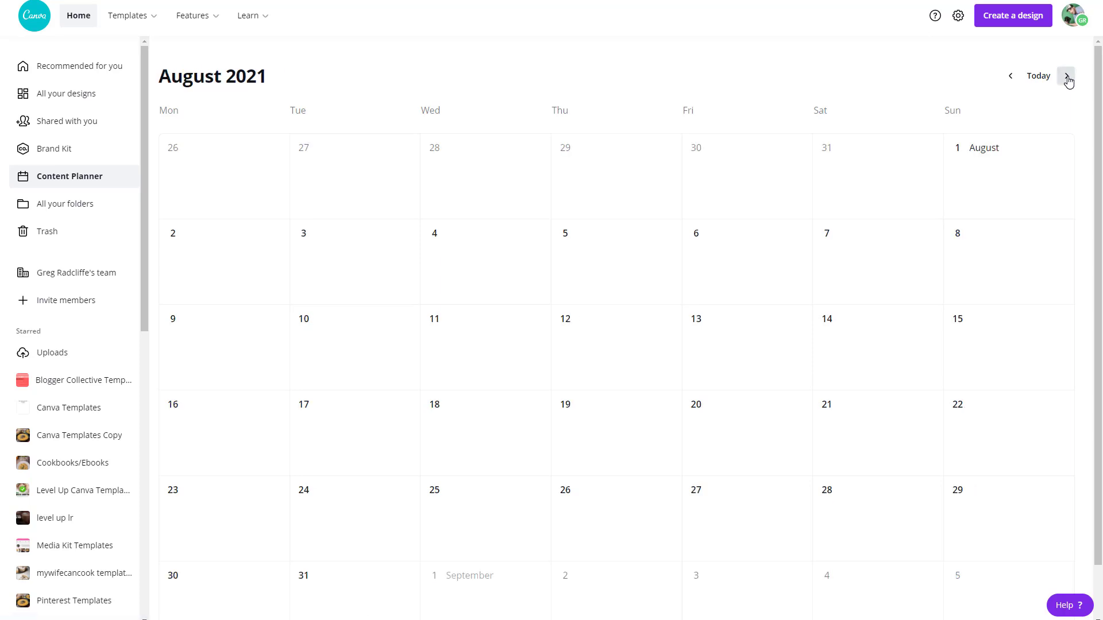
click(1009, 77)
click(1010, 77)
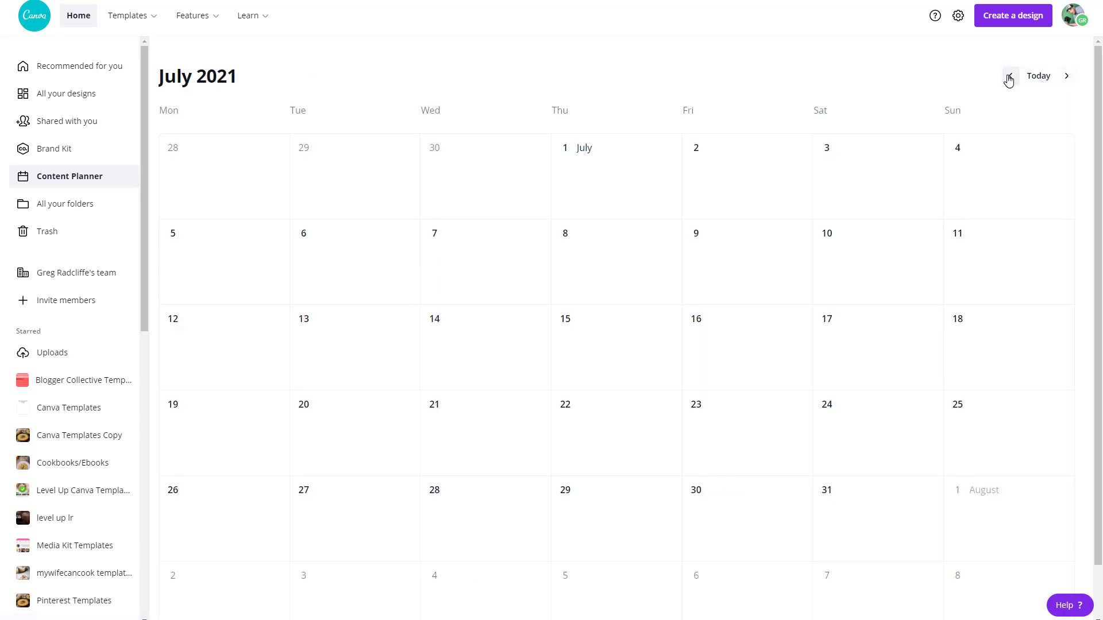
click(1009, 77)
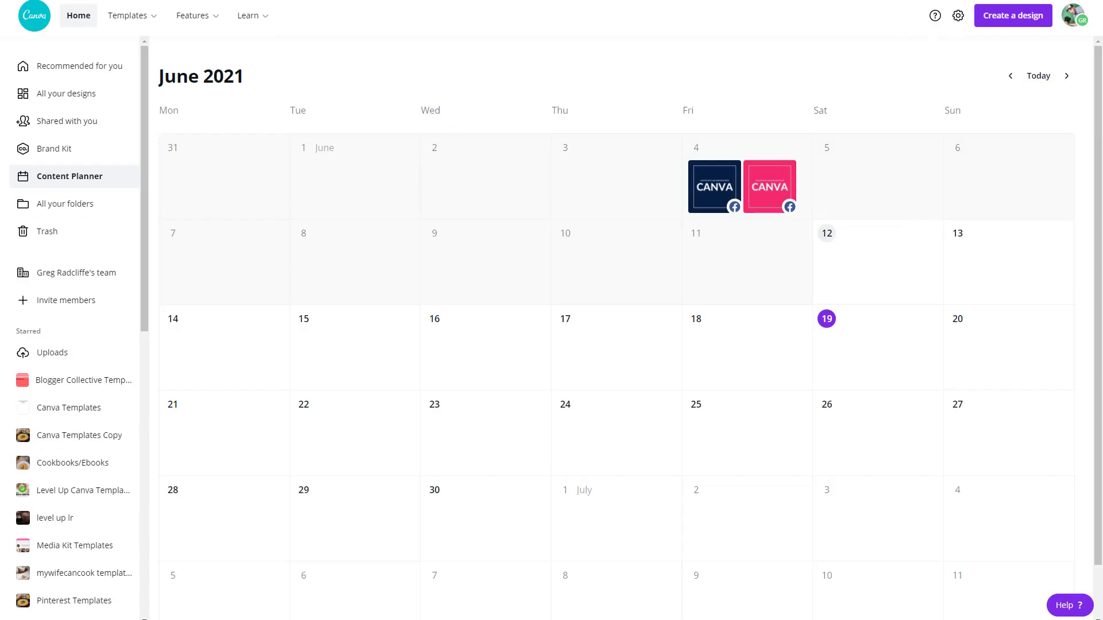
mouse_move(132, 15)
click(1066, 76)
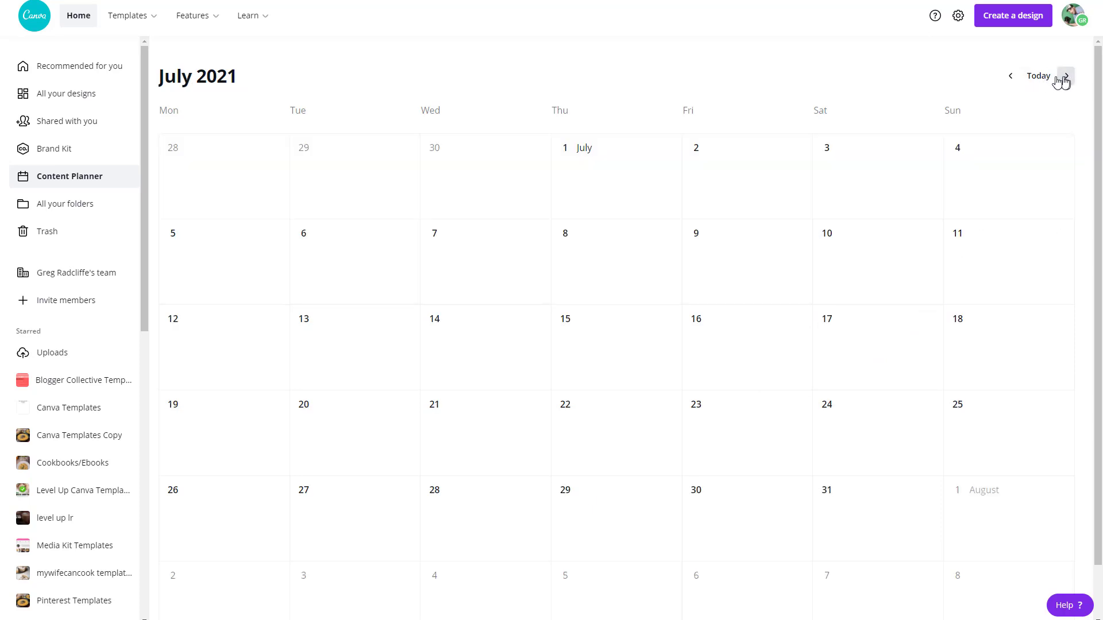
click(1010, 77)
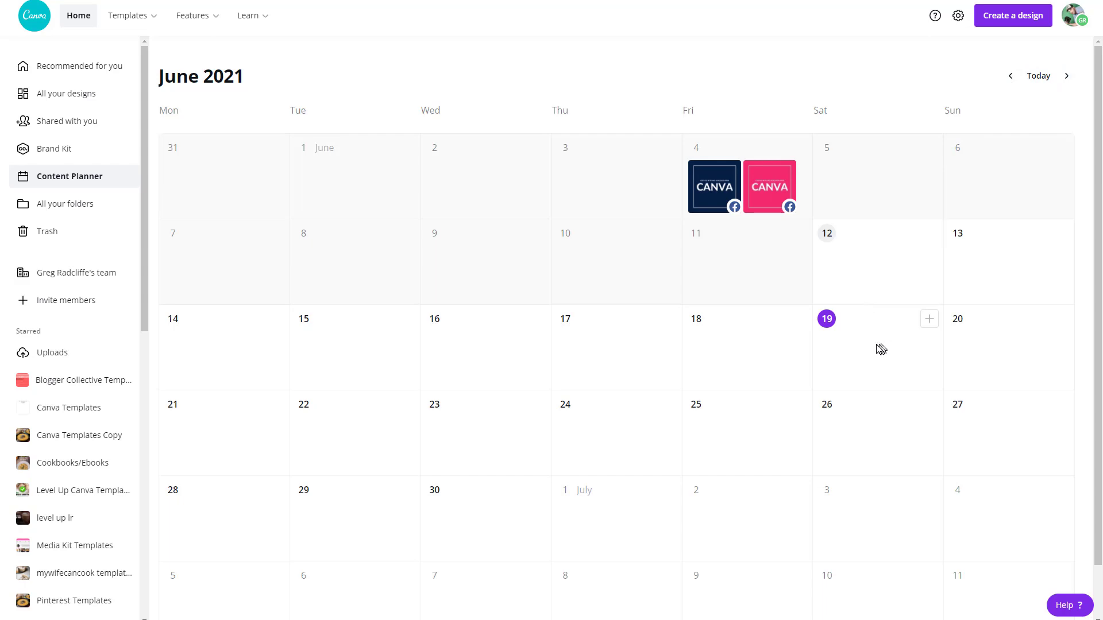
Add the tips and tricks design as a planned post on June 19, 2021, keeping its scheduled time of 12:23 PM.
click(928, 320)
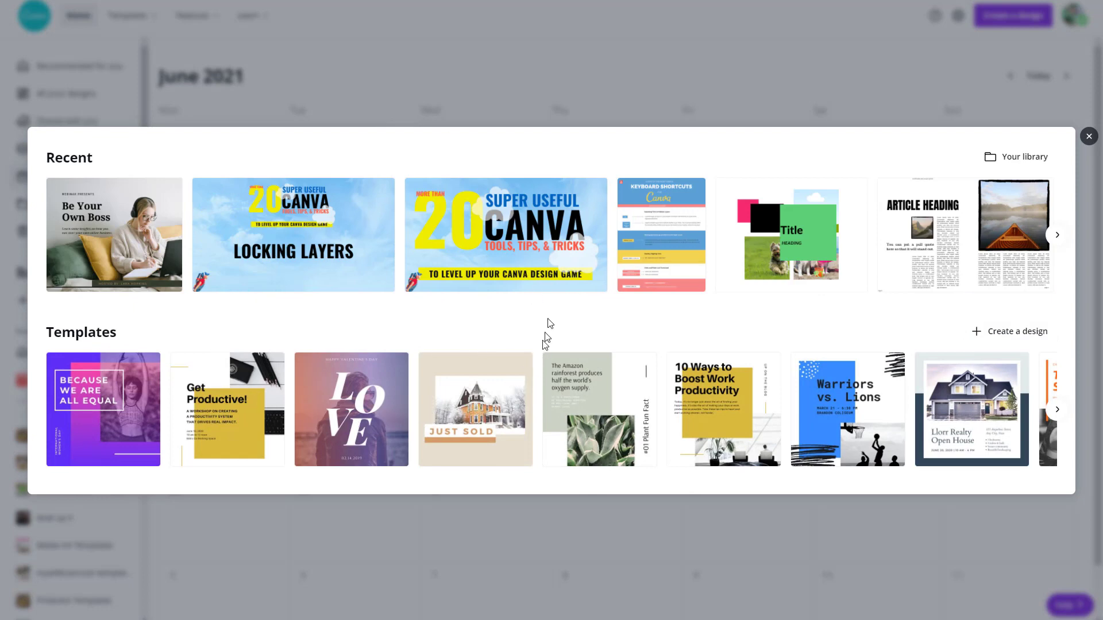
click(531, 261)
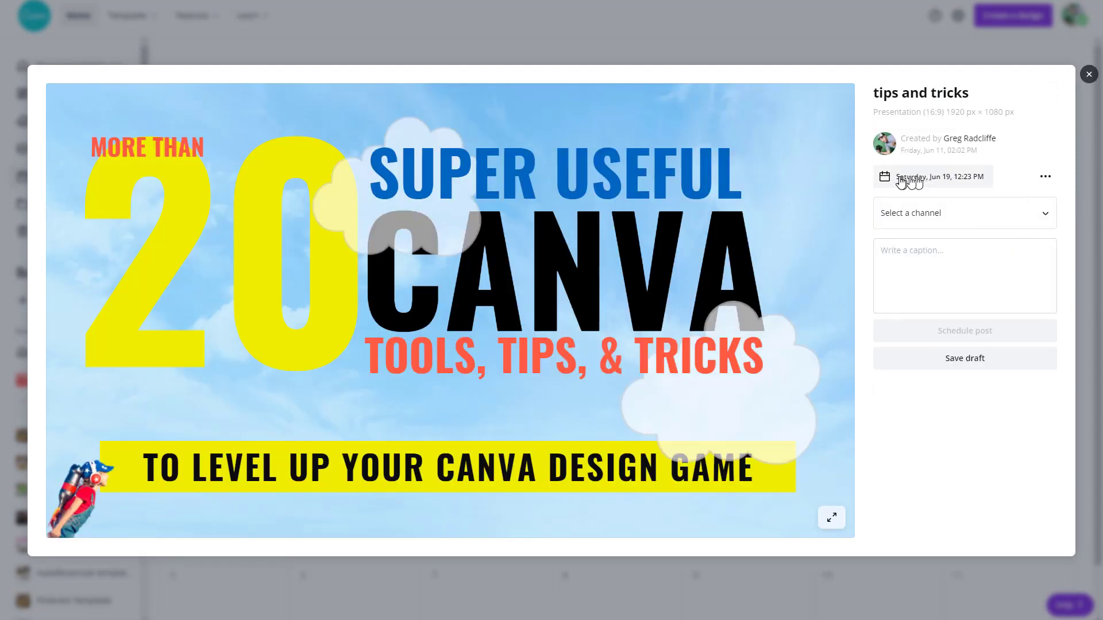
click(914, 178)
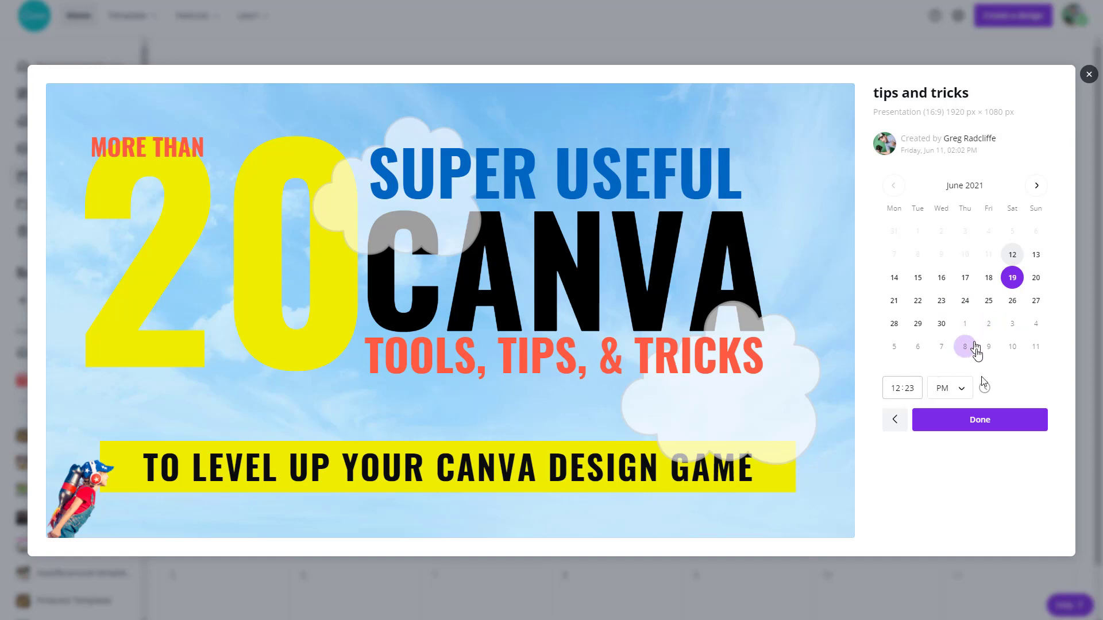
click(979, 418)
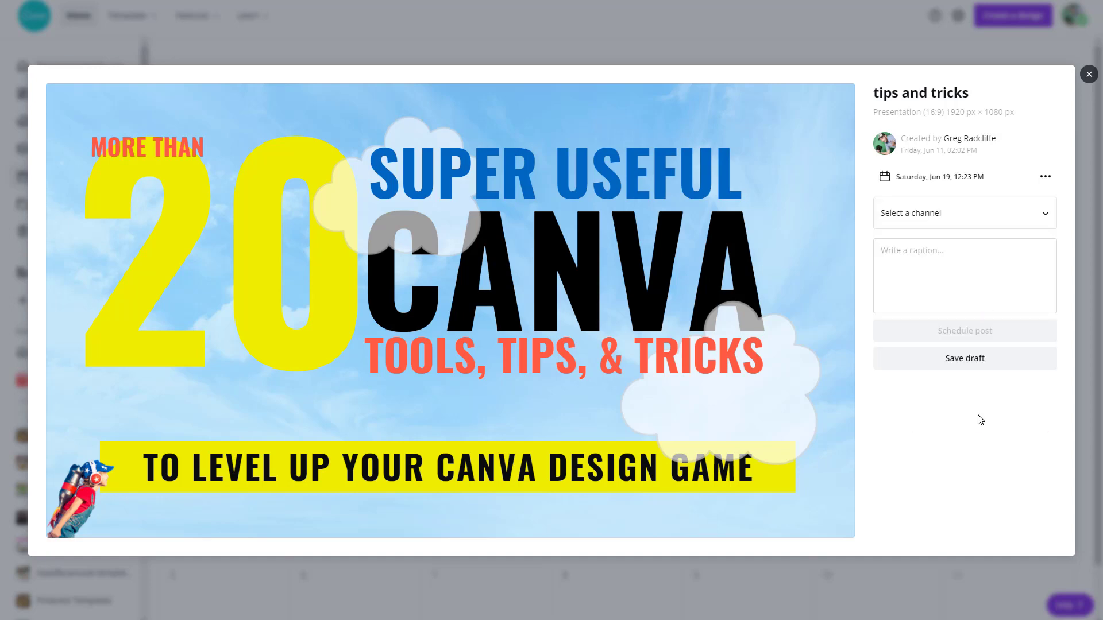
Bring up the list of social channels that can be connected for the tips and tricks post.
click(1027, 226)
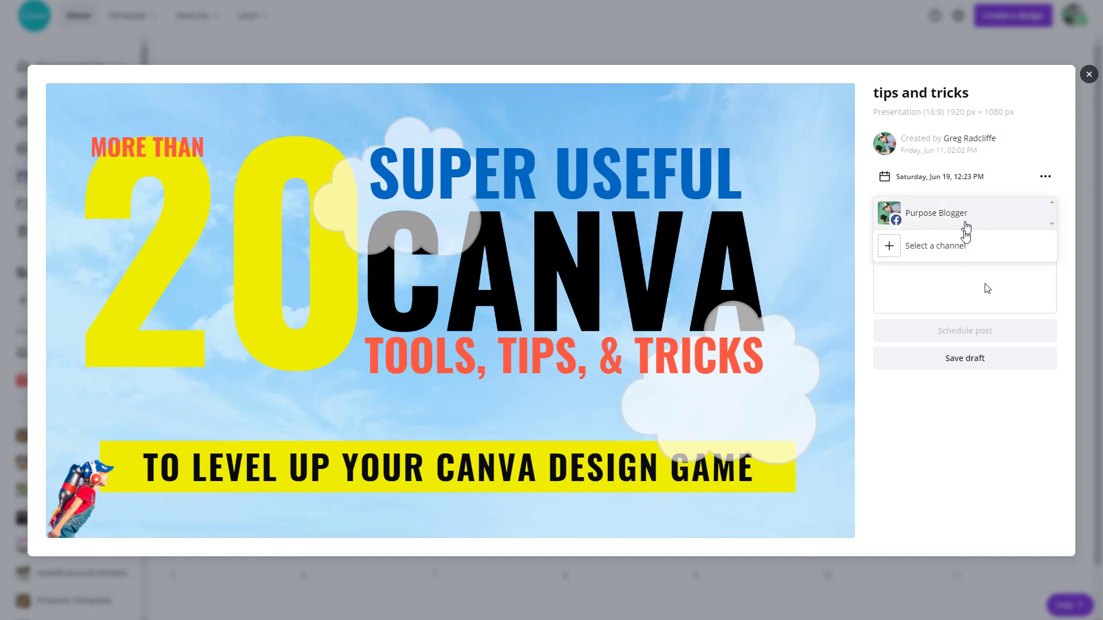
click(948, 254)
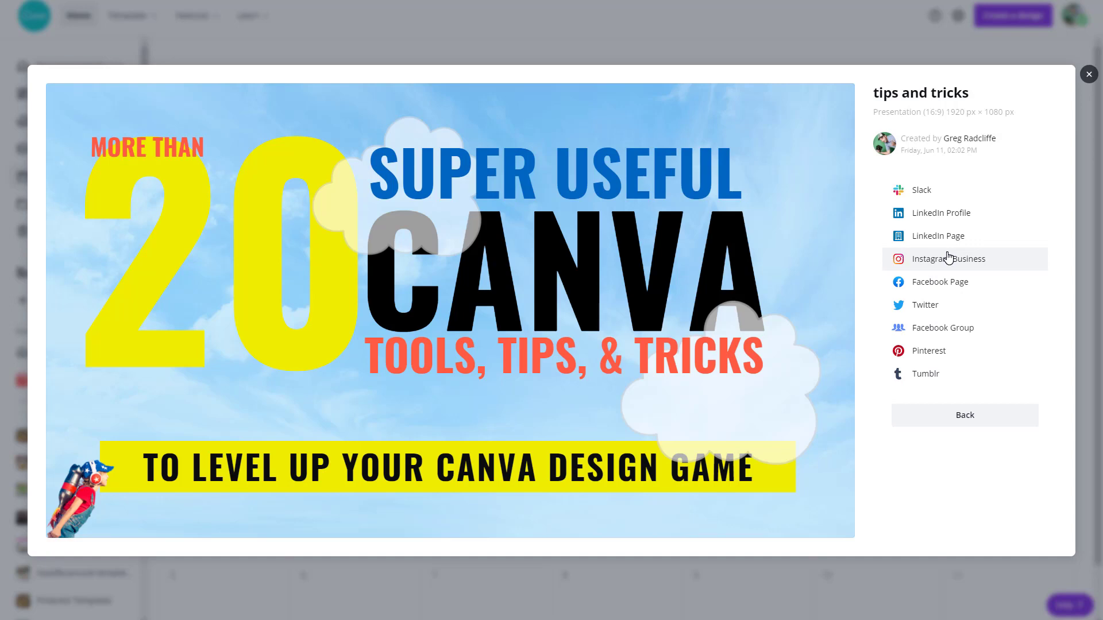